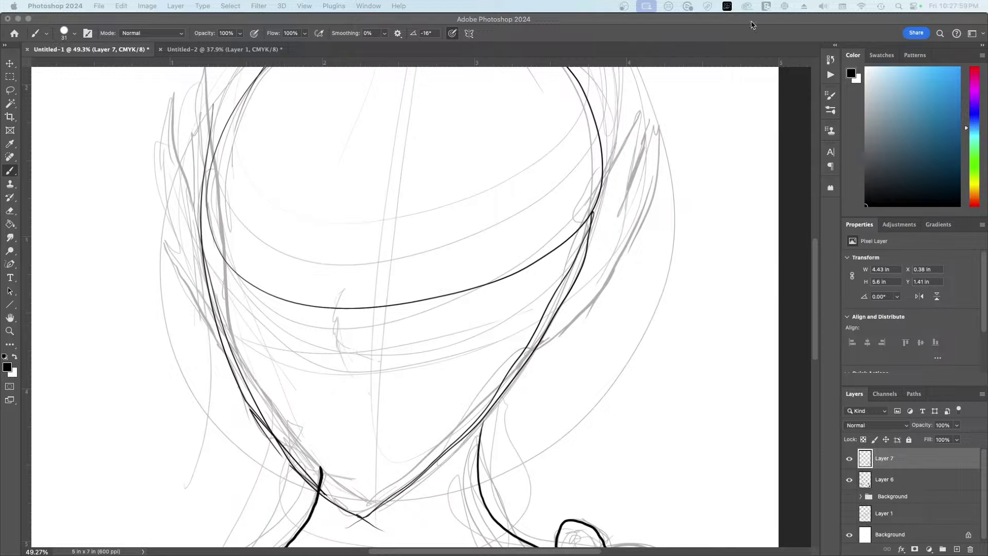
Step: Draw a slightly curved vertical centre line on the face from the chin tip to the top of the head
scroll(362, 282, "down", 3)
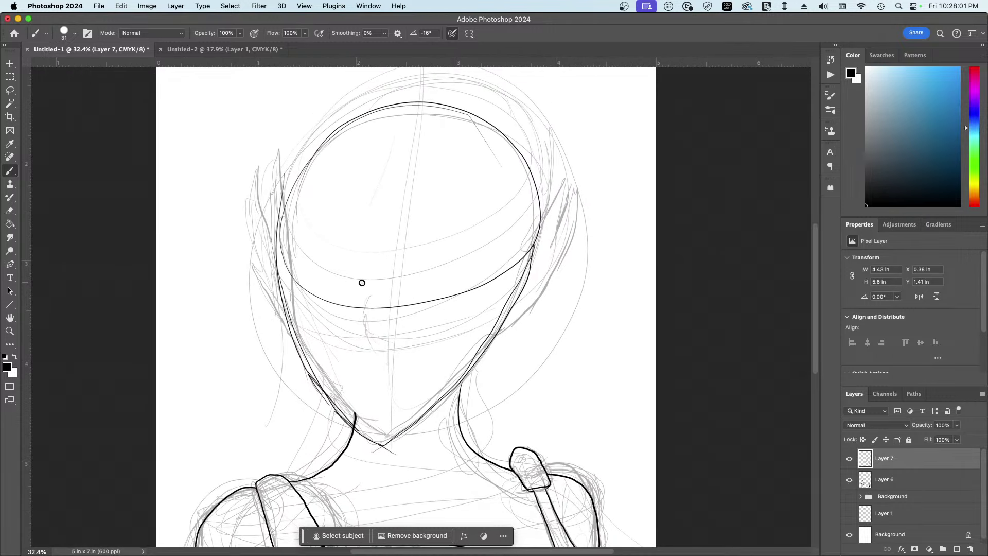
scroll(362, 283, "up", 1)
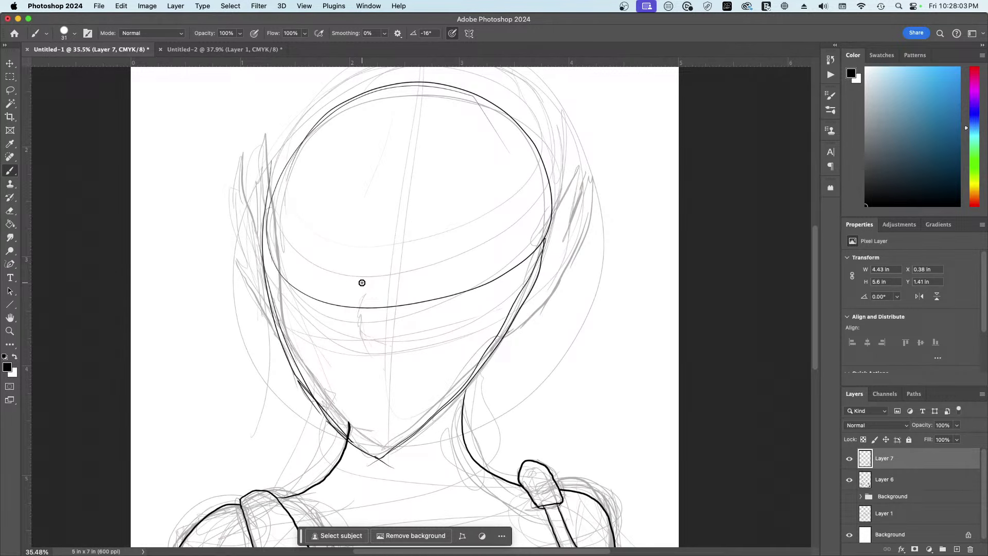
mouse_move(377, 453)
left_mouse_down()
mouse_move(383, 276)
mouse_move(417, 89)
left_mouse_up()
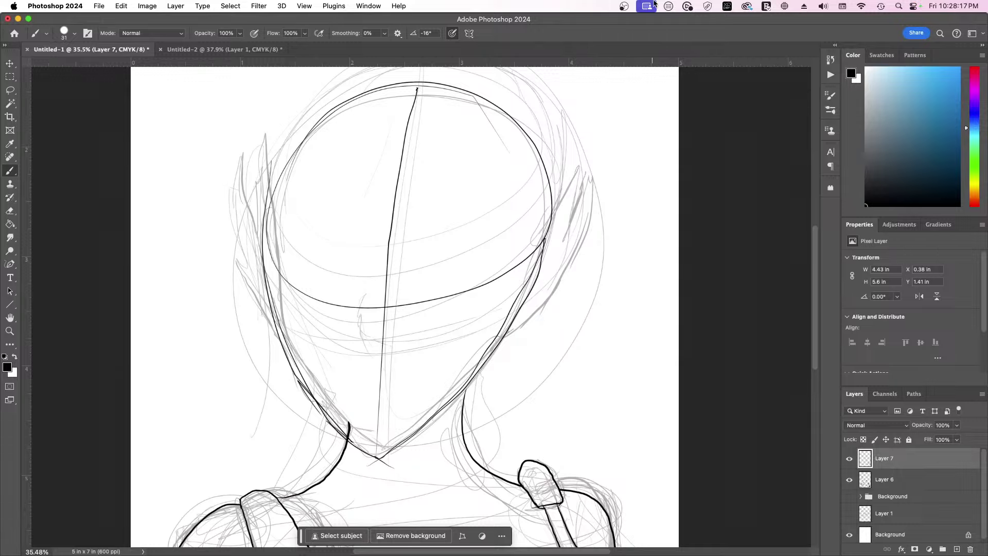
Step: Examine the line work of the face, neck, shoulders and chest against the grey rough sketch
scroll(324, 363, "down", 5)
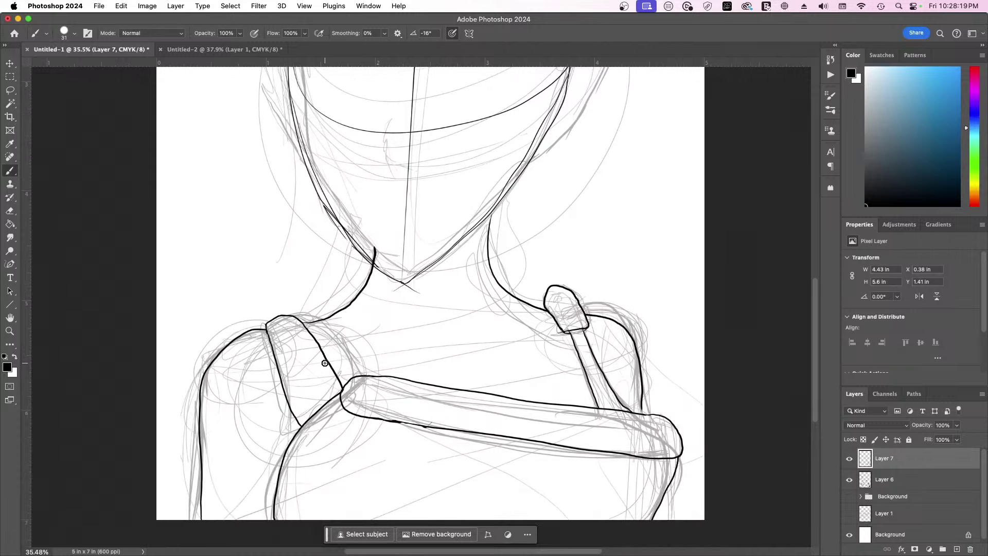
scroll(325, 363, "up", 3)
scroll(324, 362, "up", 5)
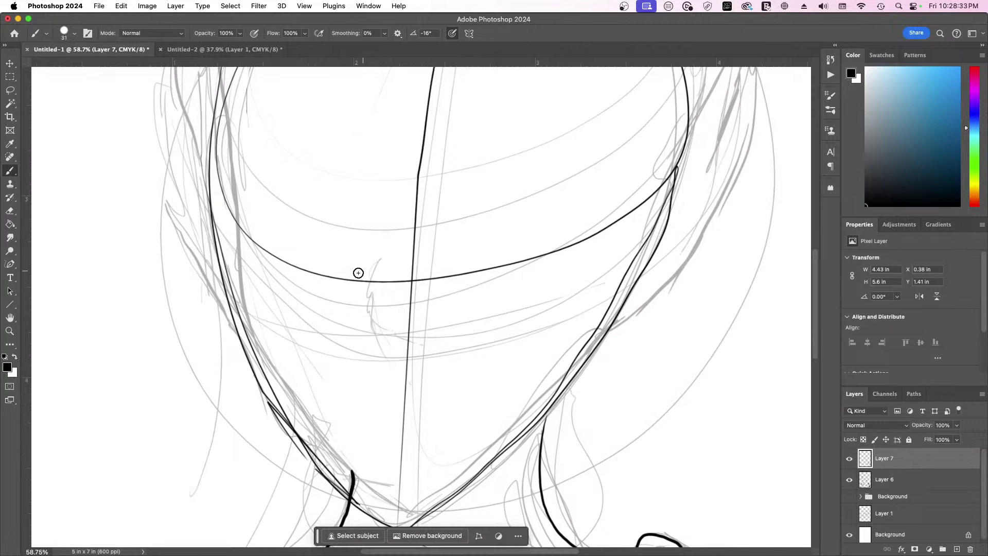
scroll(350, 277, "down", 3)
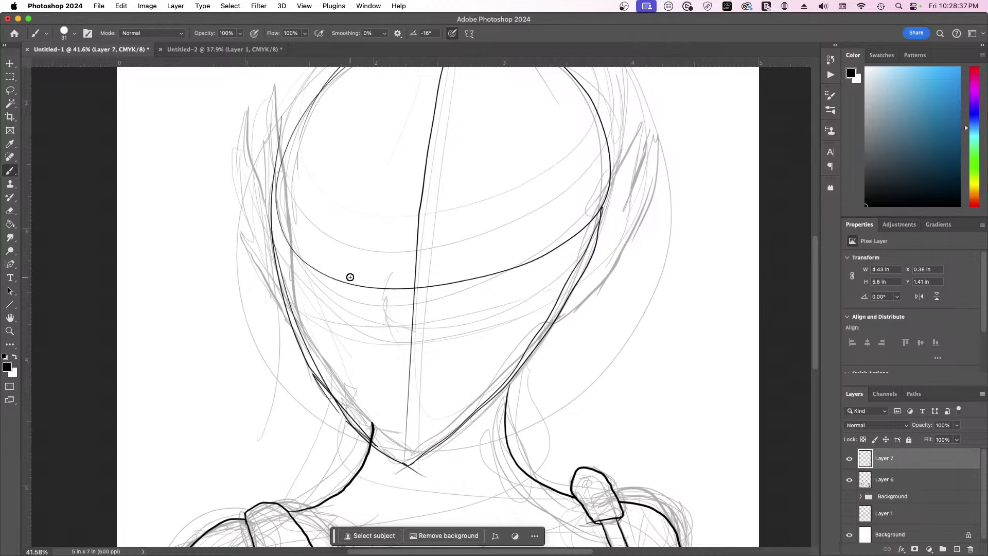
scroll(381, 271, "down", 3)
scroll(382, 271, "right", 2)
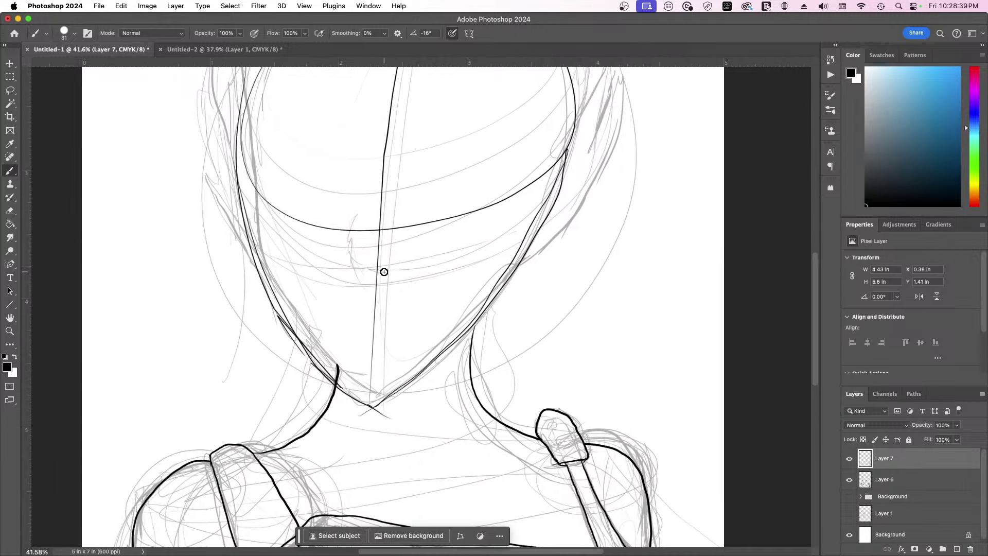
scroll(384, 272, "up", 2)
scroll(383, 272, "down", 6)
scroll(383, 272, "right", 1)
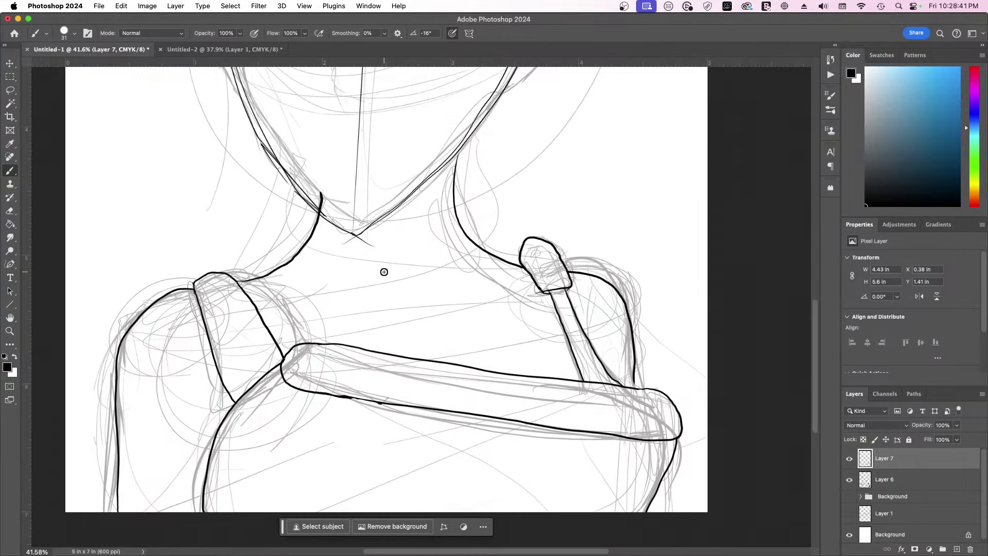
Step: Sketch an almond-shaped eye outline over the curved eye line, on the viewer's right of the face's centre line
scroll(383, 271, "up", 2)
scroll(384, 272, "up", 6)
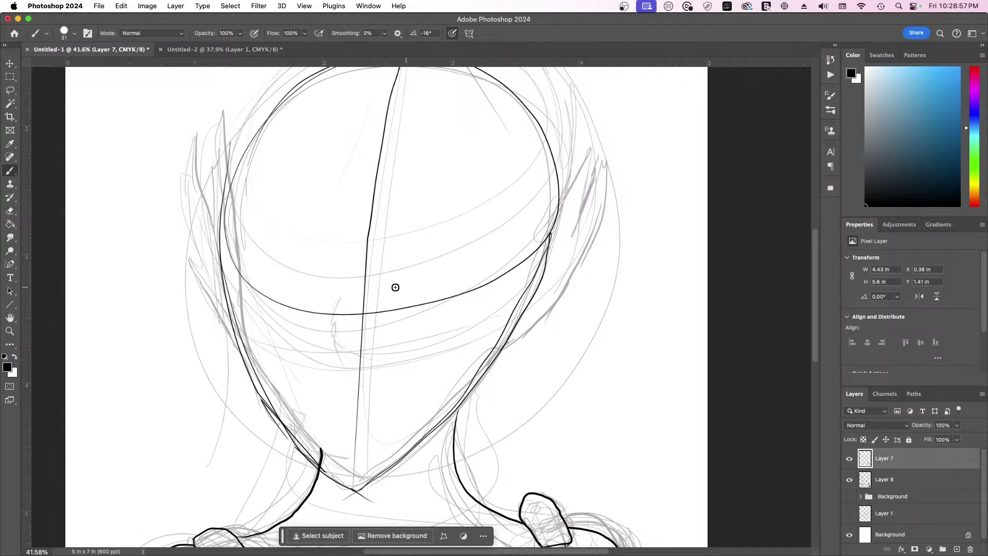
mouse_move(413, 287)
left_mouse_down()
mouse_move(430, 269)
mouse_move(486, 272)
left_mouse_up()
mouse_move(411, 289)
left_mouse_down()
mouse_move(432, 313)
mouse_move(408, 301)
mouse_move(429, 313)
mouse_move(490, 271)
mouse_move(452, 312)
mouse_move(493, 271)
mouse_move(471, 301)
mouse_move(422, 309)
mouse_move(481, 278)
left_mouse_up()
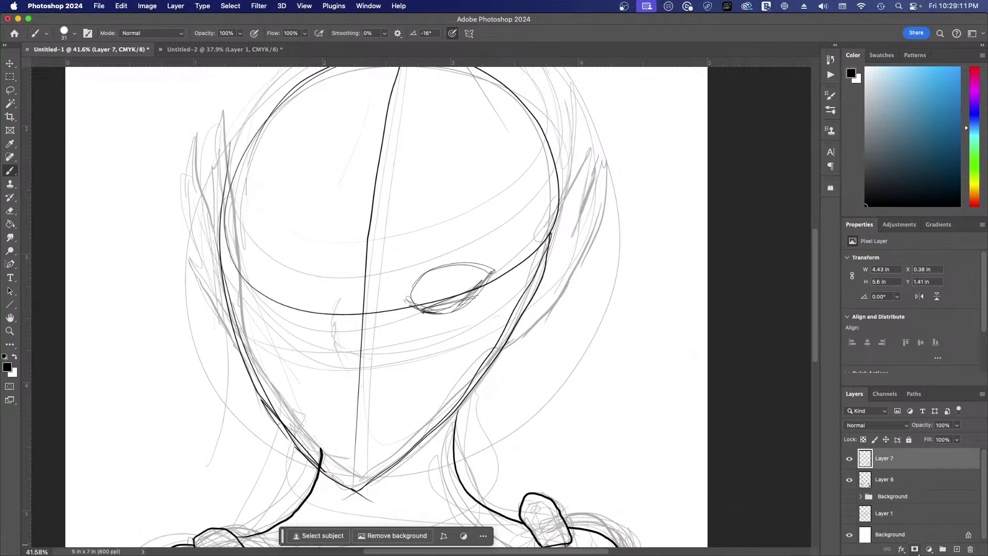
Step: Launch TG Pro from the Applications folder
mouse_move(924, 544)
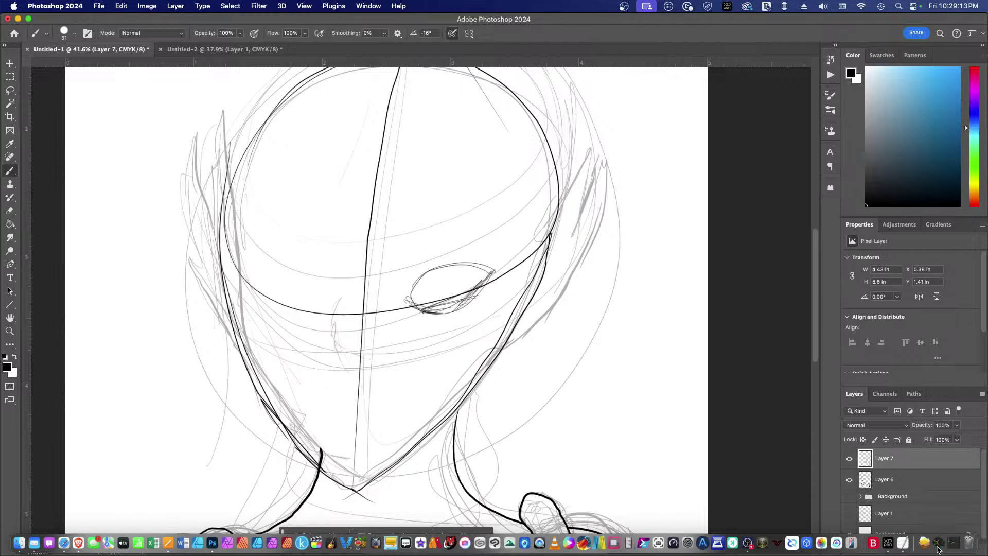
left_click(939, 543)
scroll(660, 406, "down", 10)
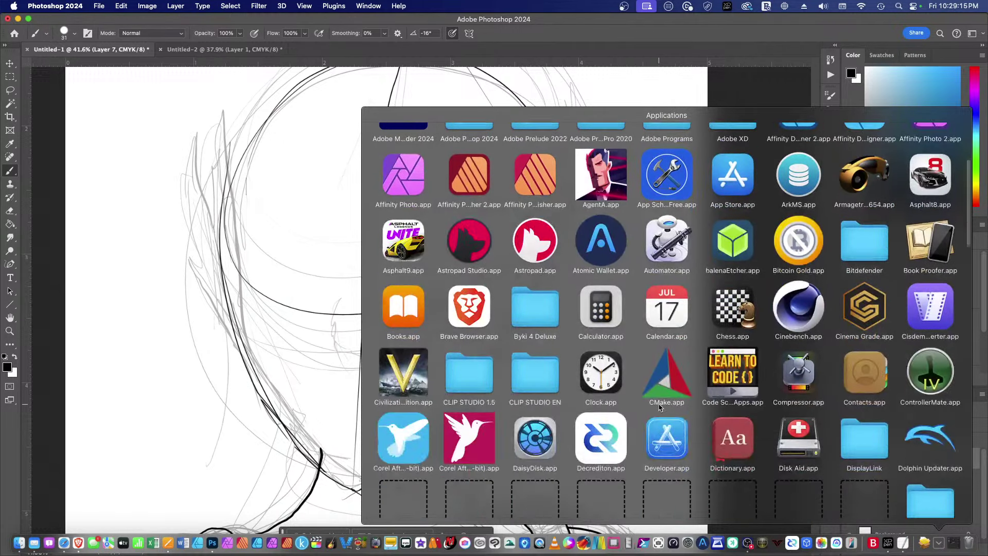
scroll(659, 407, "down", 12)
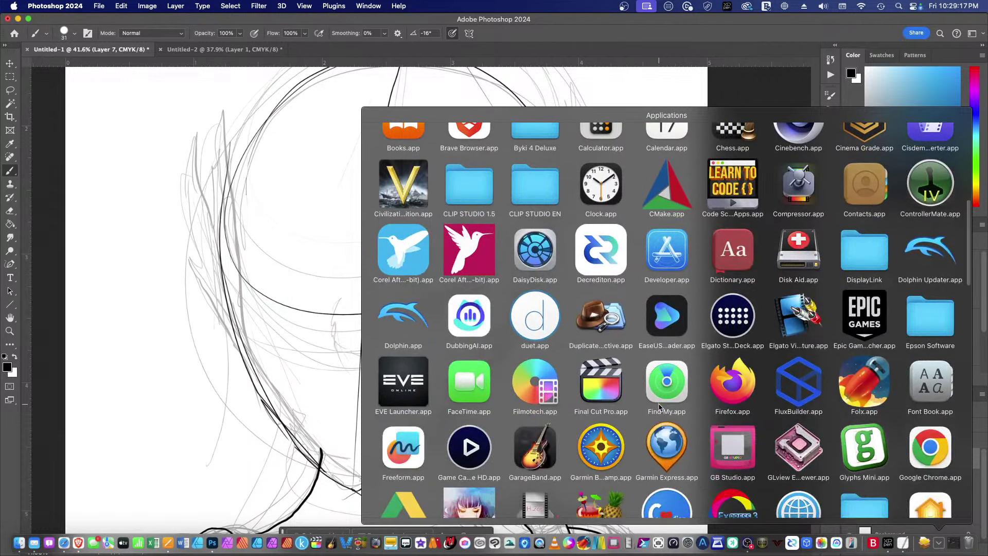
scroll(659, 406, "down", 10)
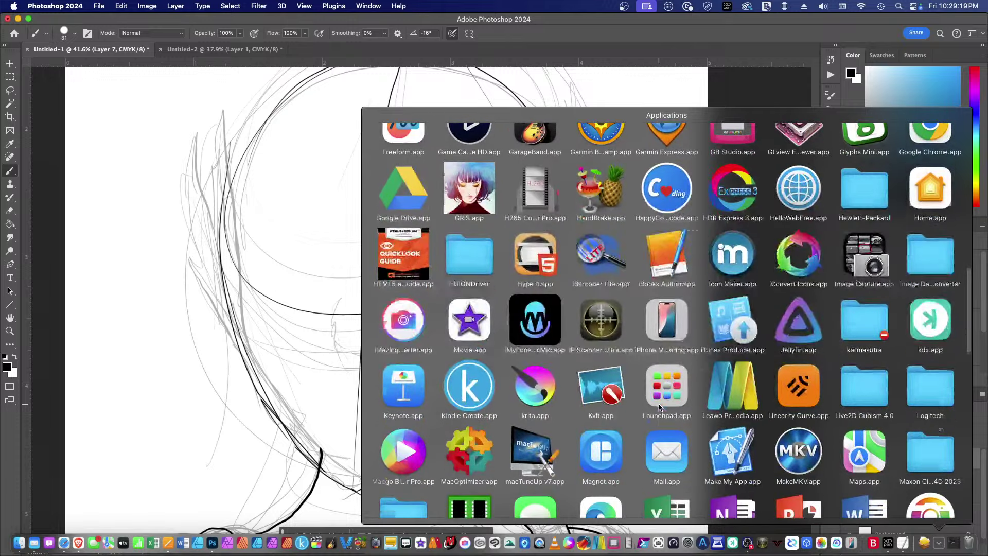
scroll(659, 406, "down", 8)
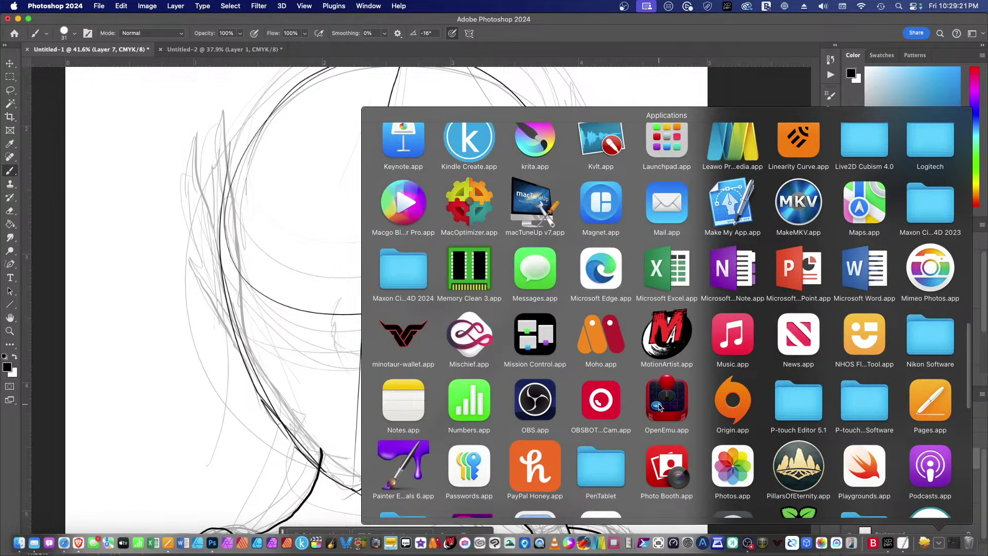
scroll(660, 407, "down", 9)
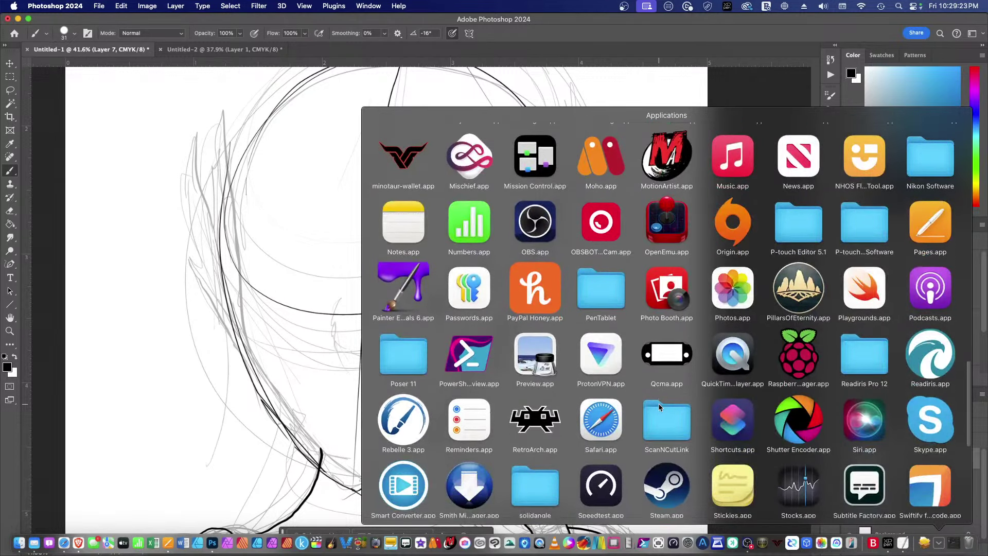
scroll(659, 406, "down", 7)
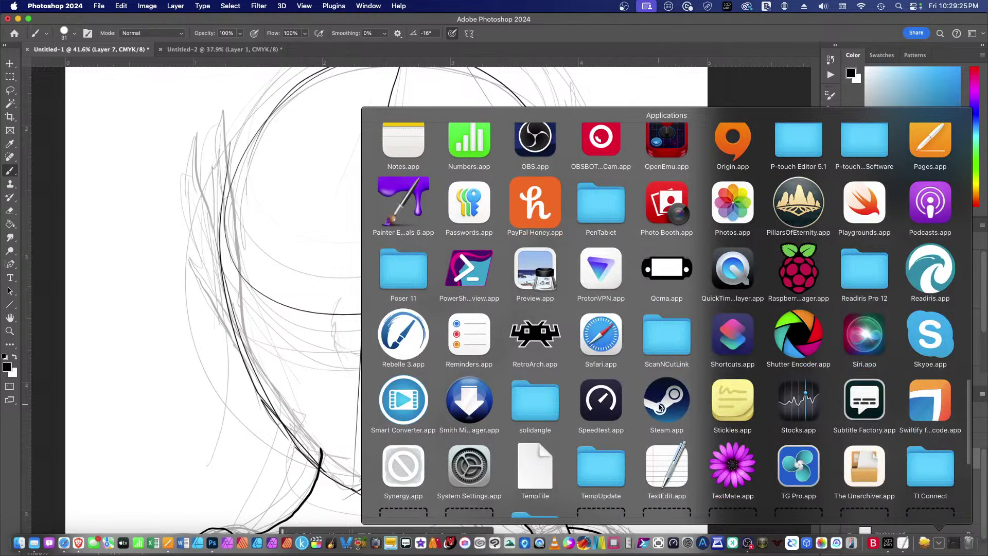
scroll(659, 407, "down", 3)
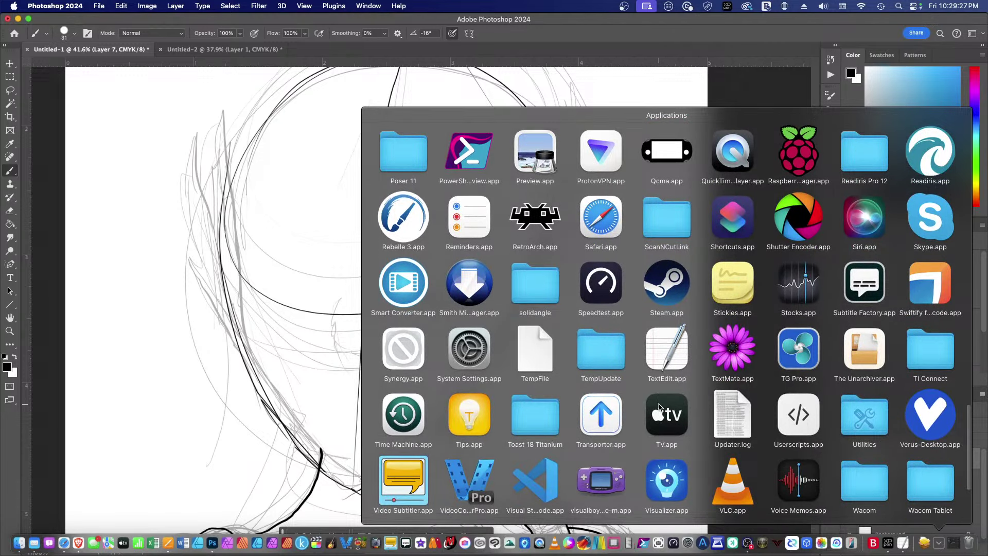
scroll(659, 406, "down", 3)
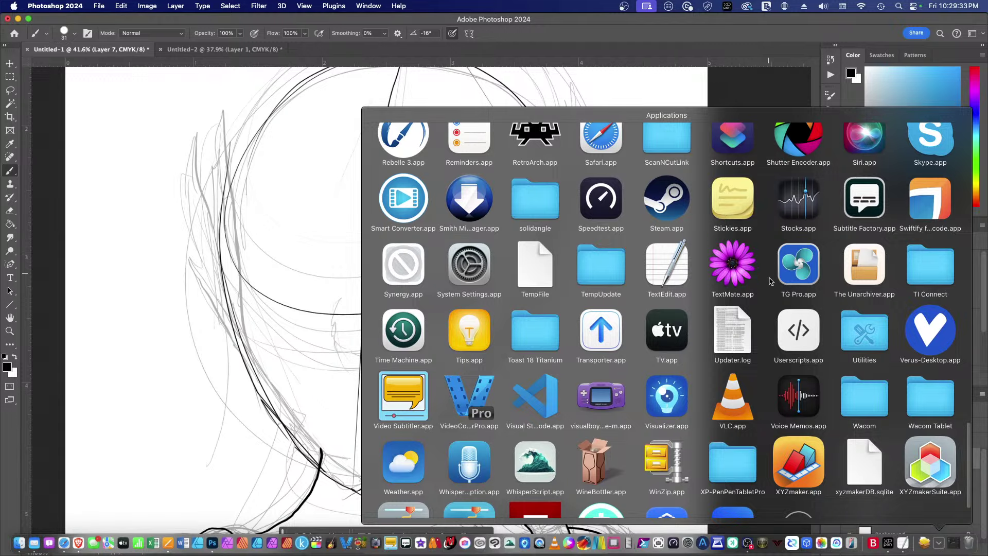
left_click(797, 260)
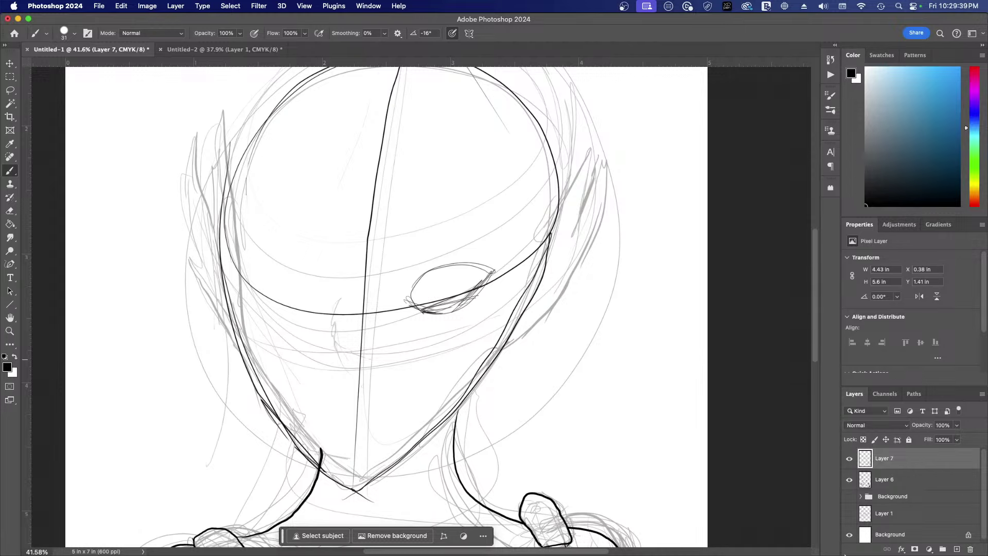
Step: Launch Memory Clean 3 from the Applications folder and run an Extreme Clean of the memory
mouse_move(829, 554)
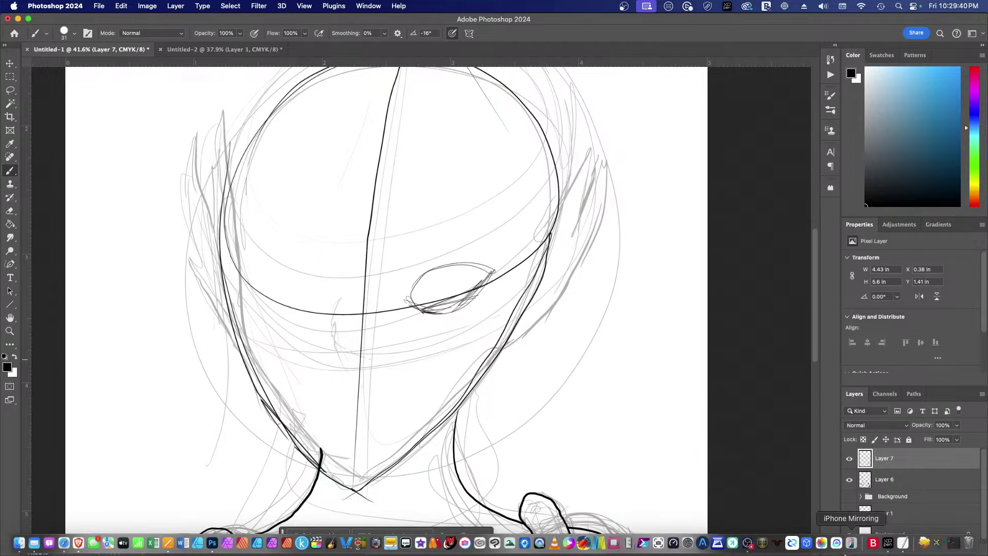
left_click(930, 545)
left_click(930, 546)
left_click(940, 544)
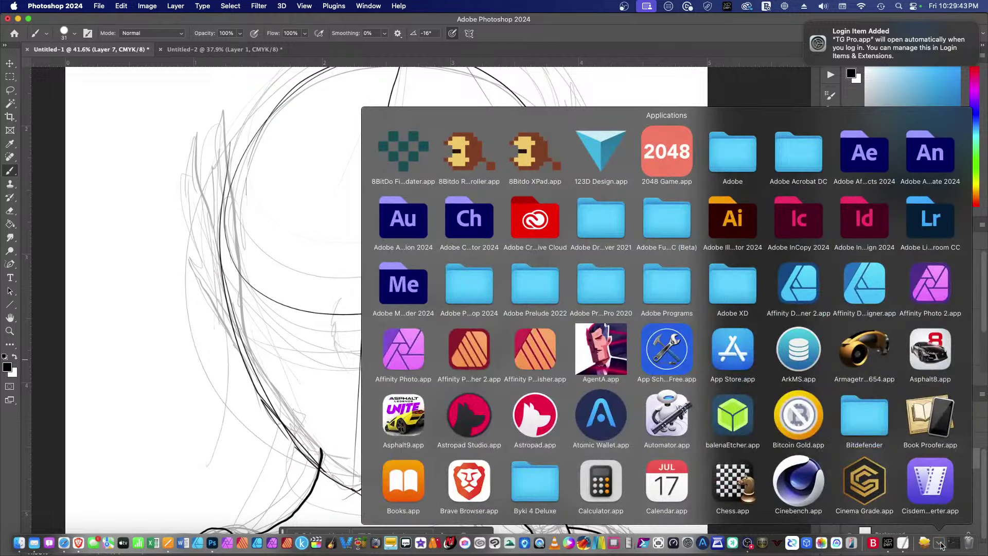
scroll(720, 424, "down", 15)
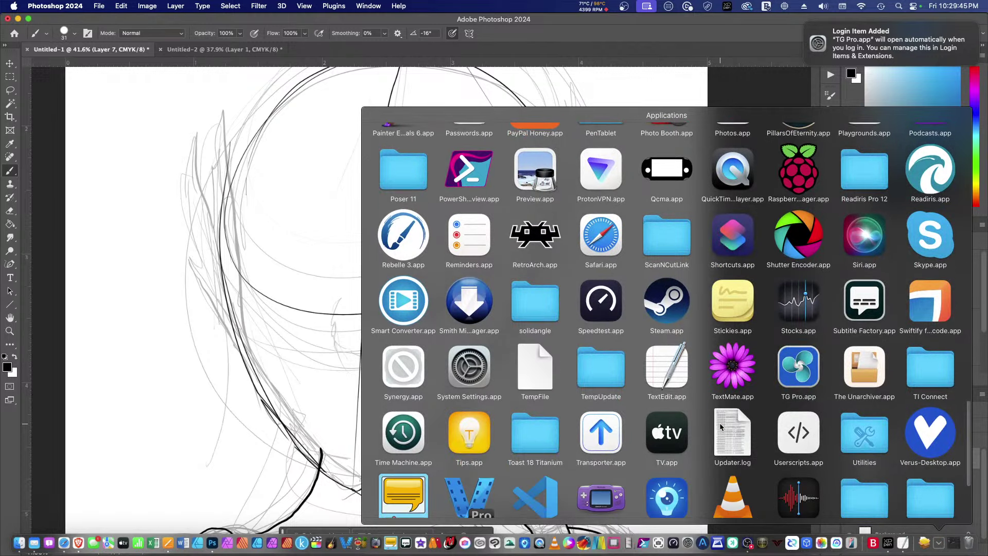
scroll(719, 422, "up", 10)
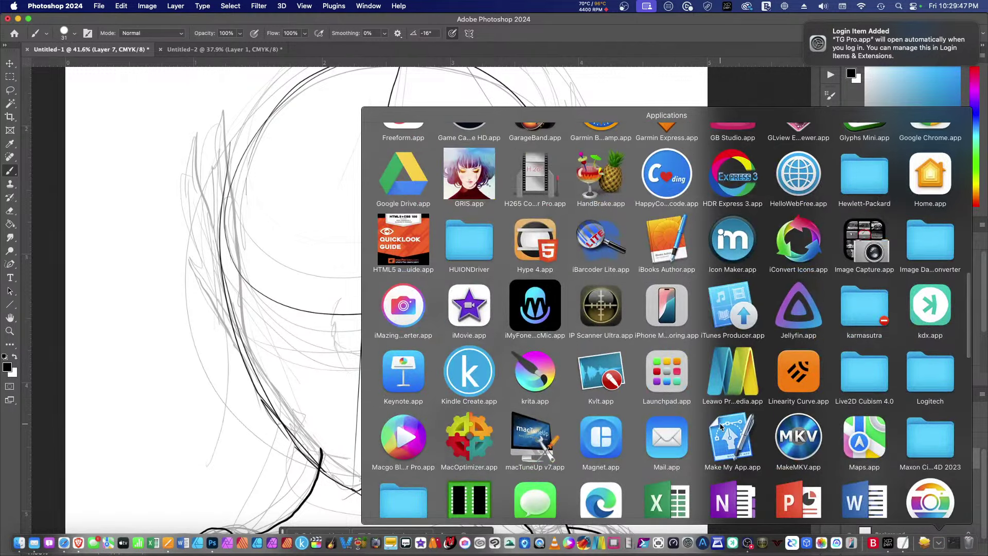
scroll(720, 425, "up", 2)
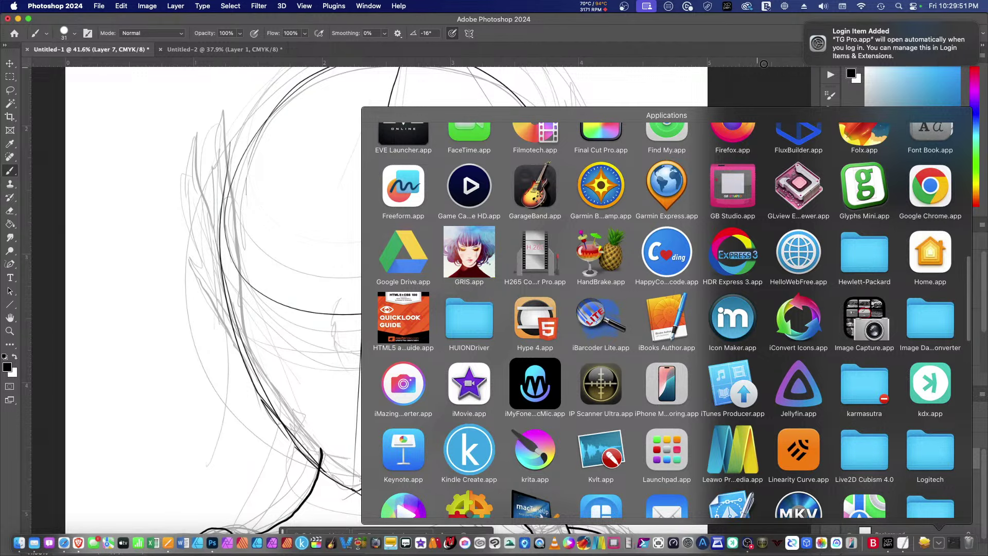
scroll(695, 406, "down", 1)
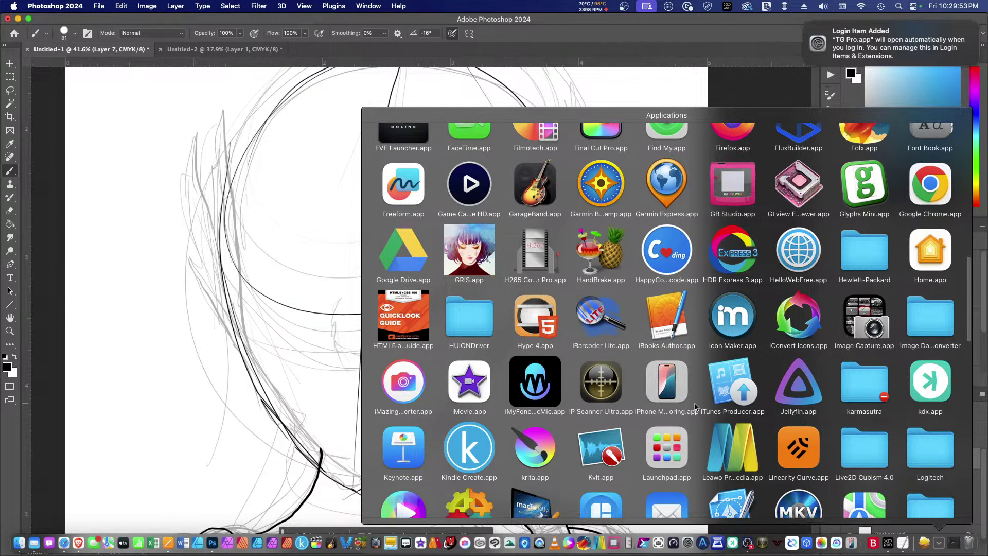
scroll(695, 406, "down", 3)
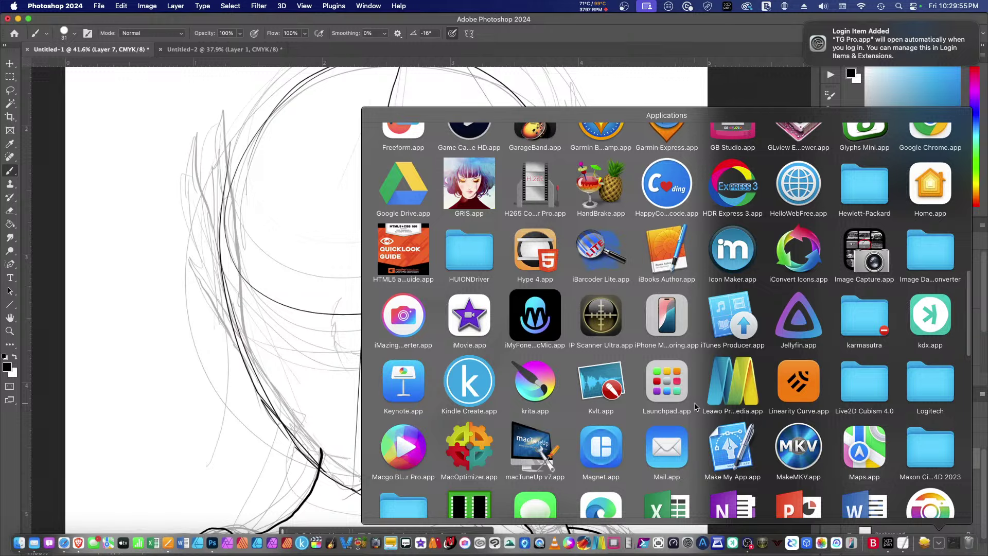
scroll(696, 406, "up", 5)
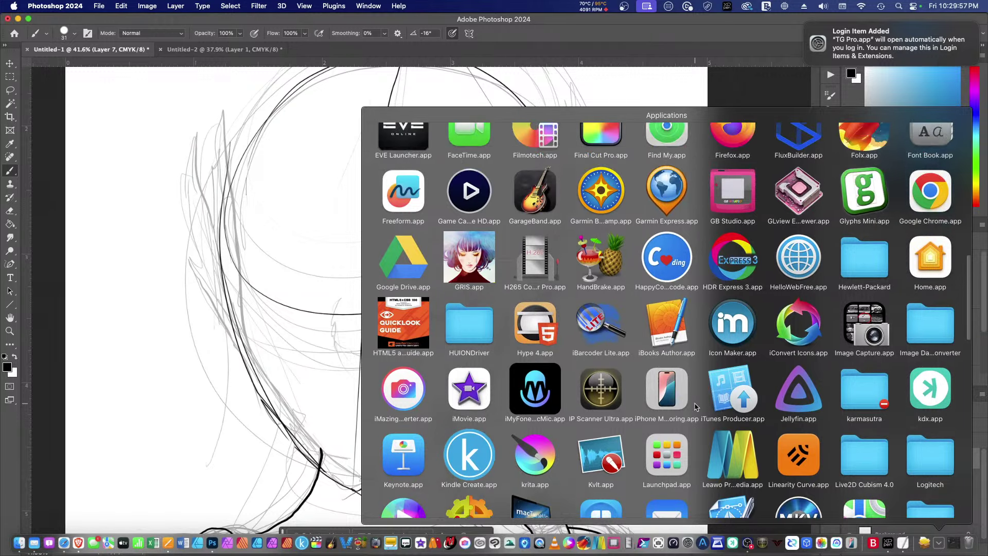
scroll(695, 406, "up", 4)
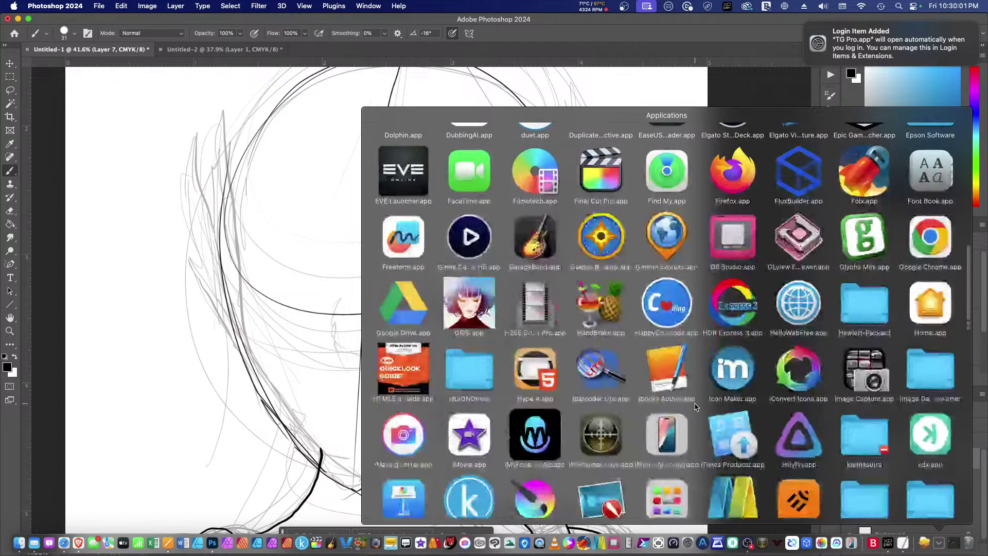
scroll(695, 406, "down", 3)
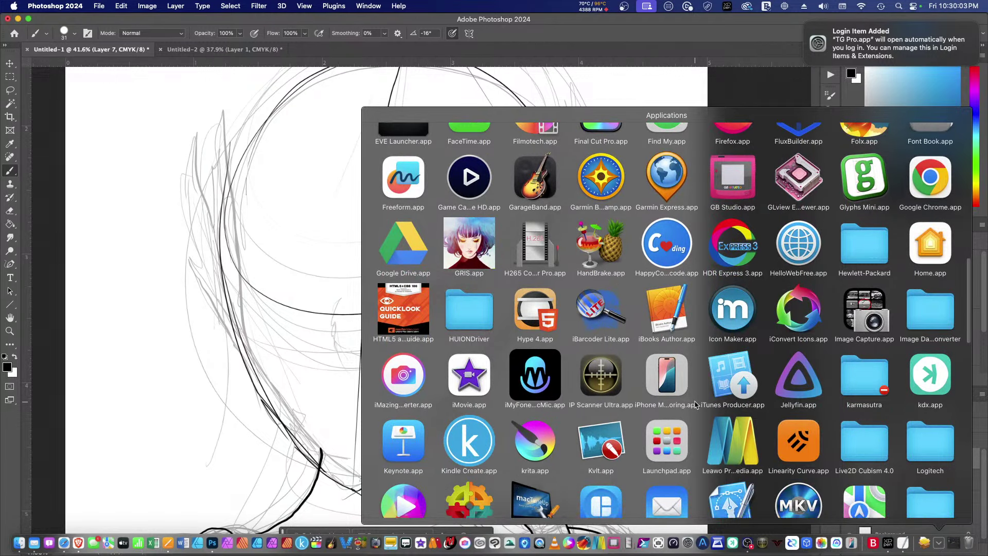
scroll(695, 405, "down", 2)
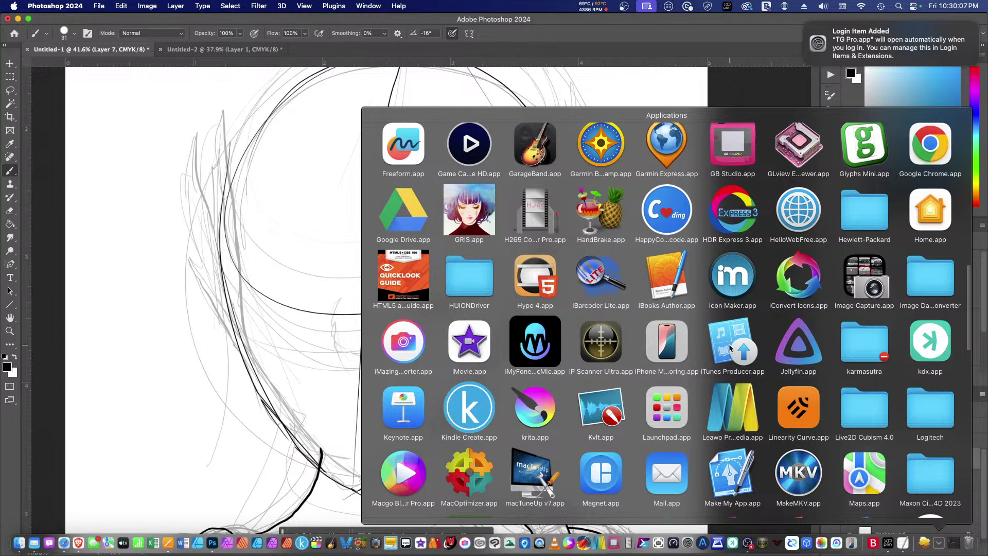
scroll(730, 348, "down", 2)
scroll(730, 348, "down", 2)
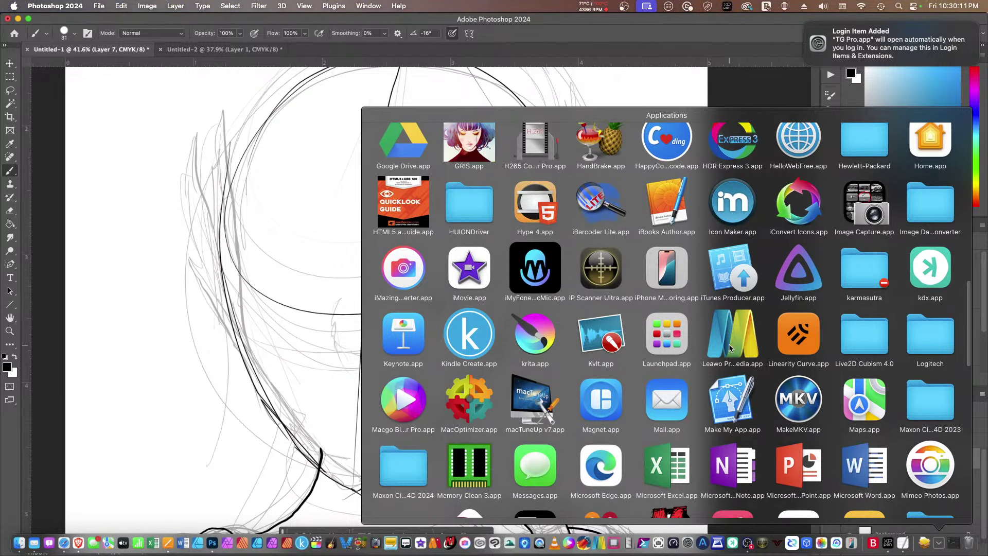
scroll(730, 348, "down", 2)
scroll(730, 348, "down", 3)
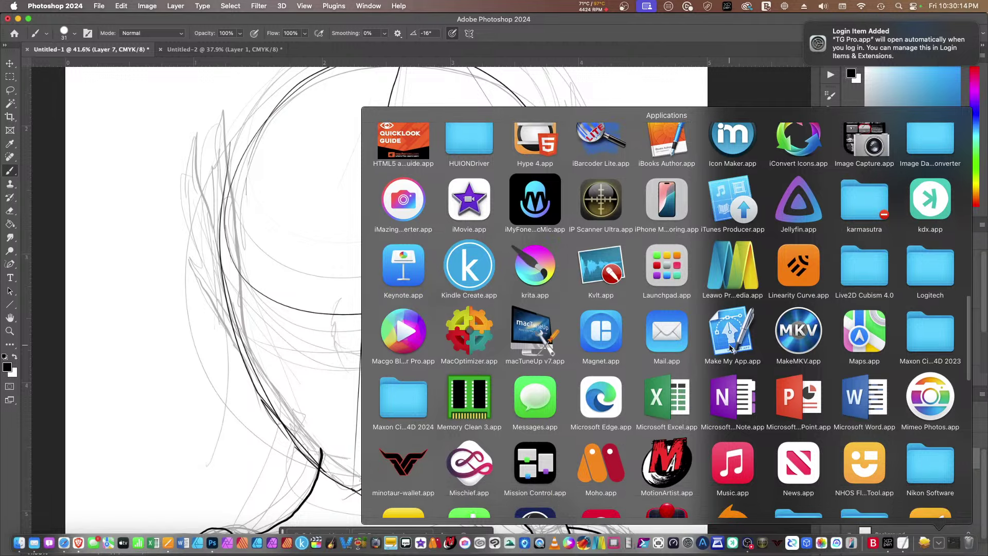
left_click(471, 396)
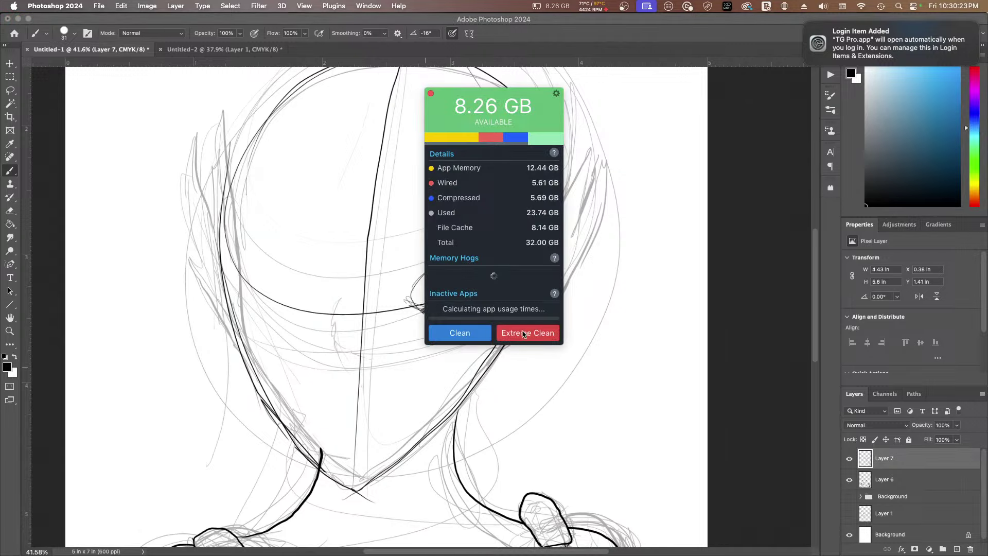
left_click(523, 335)
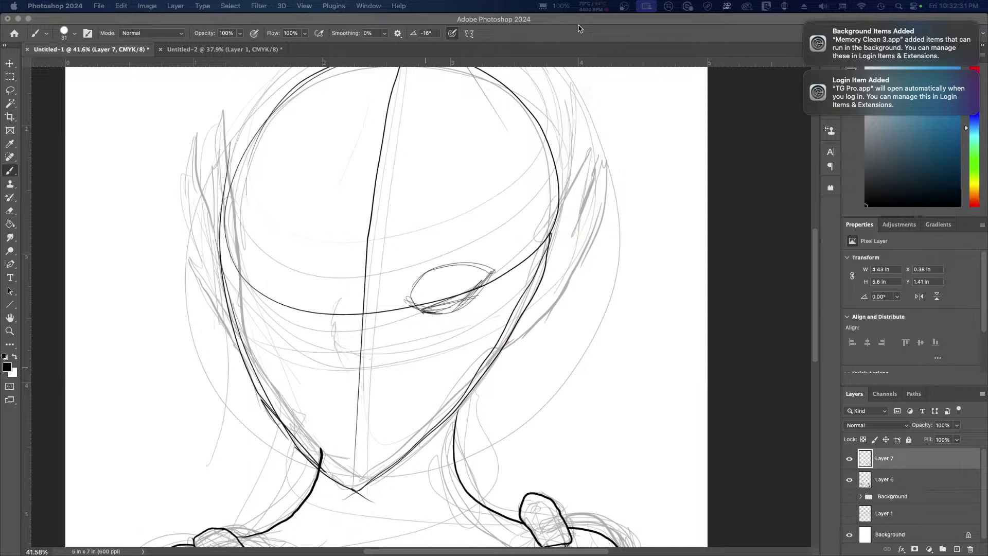
Step: Try inking a hooked stroke over the outer end of the curved eye line, at the face's edge, and undo it
left_click(555, 7)
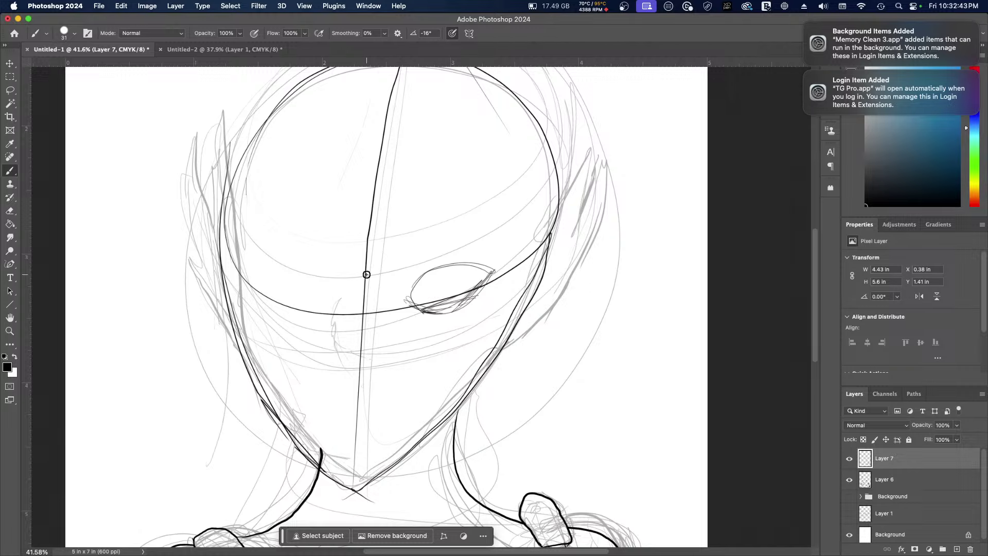
scroll(363, 275, "down", 5)
scroll(364, 276, "left", 2)
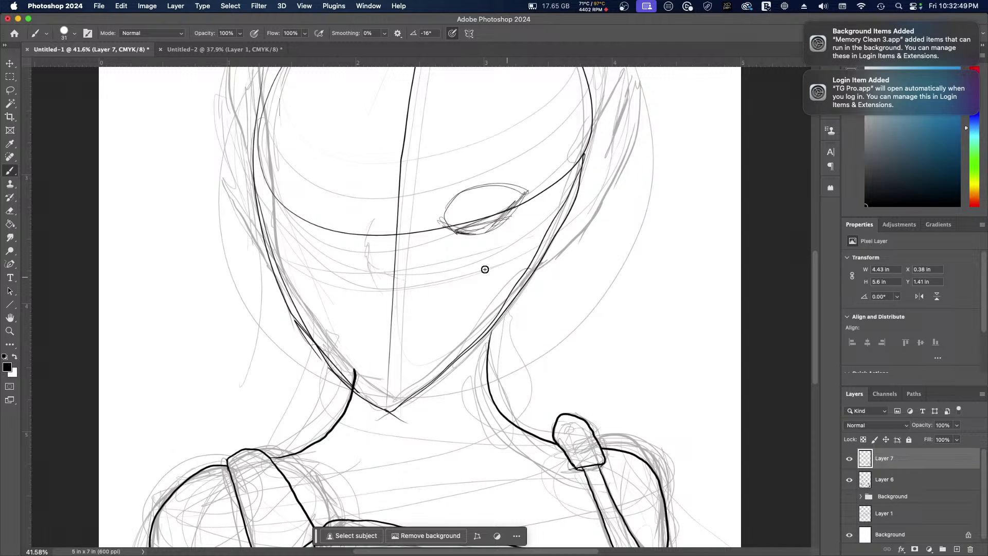
scroll(480, 268, "up", 5)
scroll(480, 269, "up", 6)
scroll(480, 268, "right", 5)
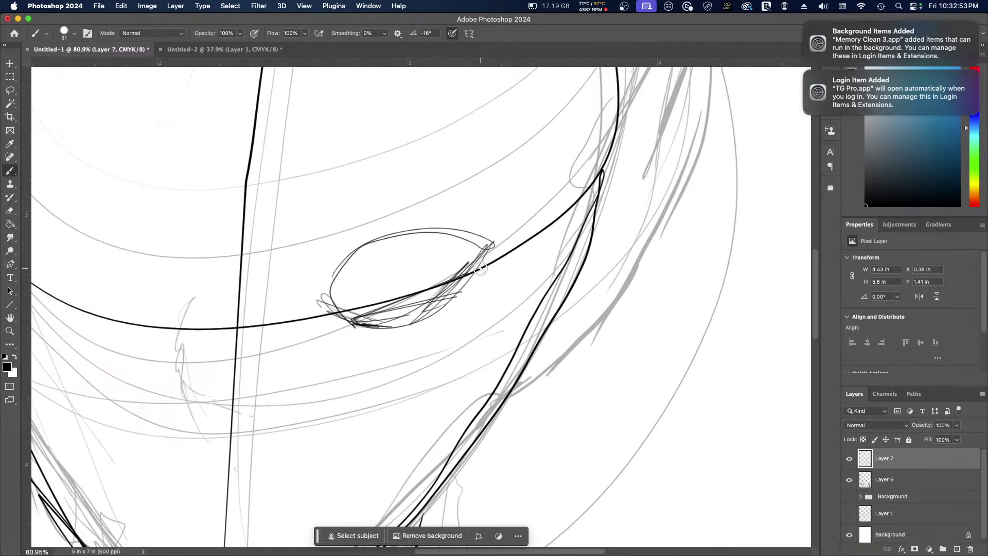
mouse_move(577, 177)
left_mouse_down()
mouse_move(631, 197)
mouse_move(622, 232)
mouse_move(616, 177)
mouse_move(573, 182)
mouse_move(607, 160)
mouse_move(635, 184)
mouse_move(614, 248)
left_mouse_up()
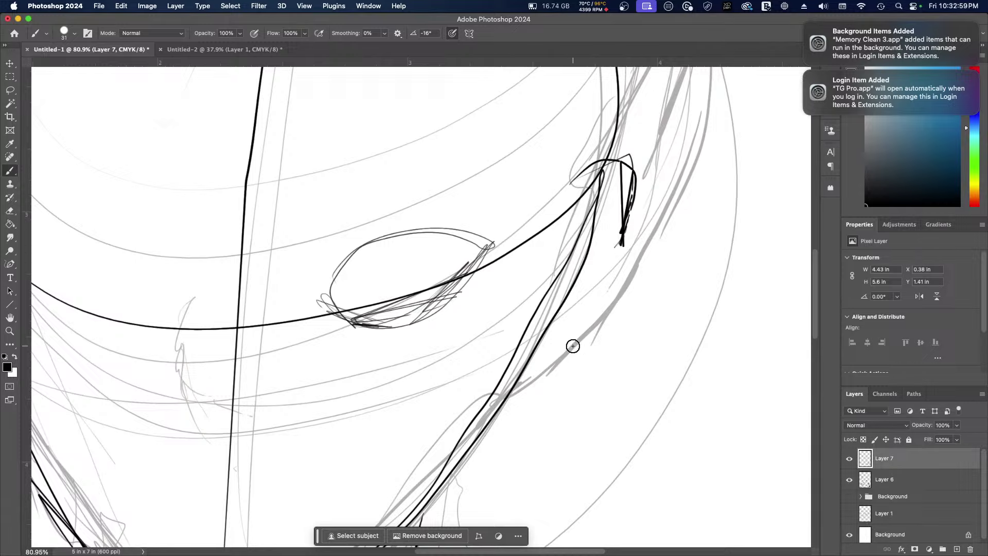
key("super+z")
key("super+z")
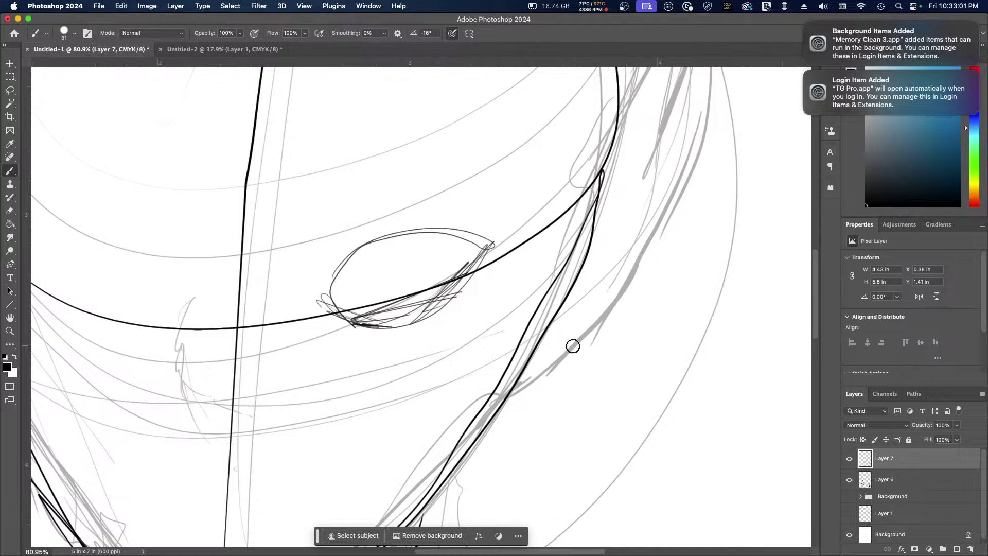
Step: Undo the sketched lower lid and try inking a bolder almond-shaped outline around the same eye
key("super+z")
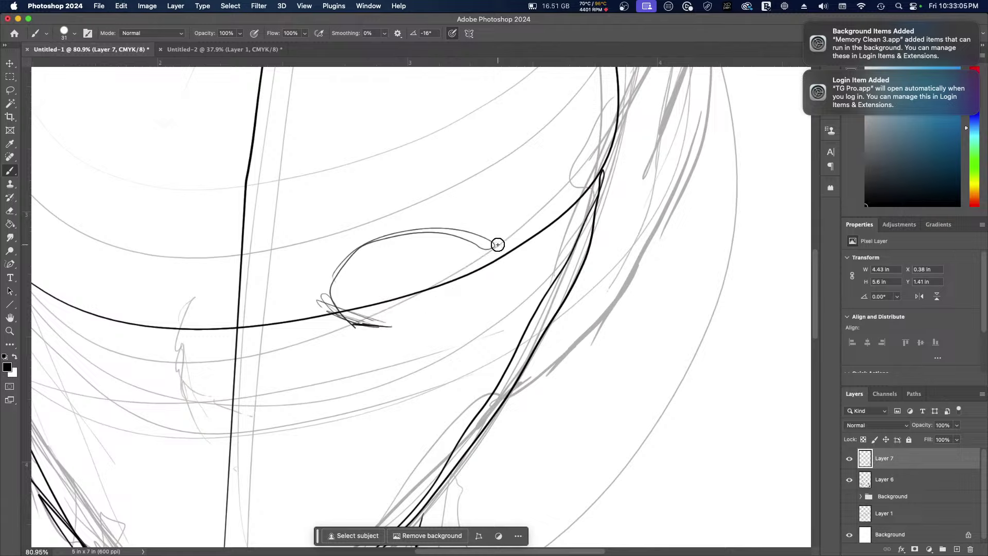
mouse_move(498, 244)
left_mouse_down()
mouse_move(375, 243)
mouse_move(332, 281)
mouse_move(322, 310)
mouse_move(374, 320)
mouse_move(467, 289)
mouse_move(495, 258)
left_mouse_up()
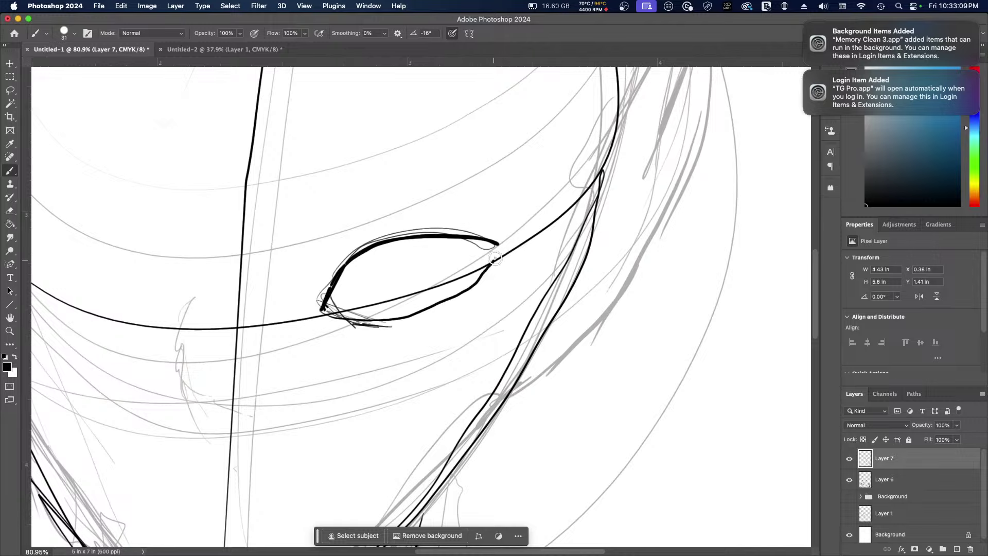
left_click_drag(445, 298, 497, 246)
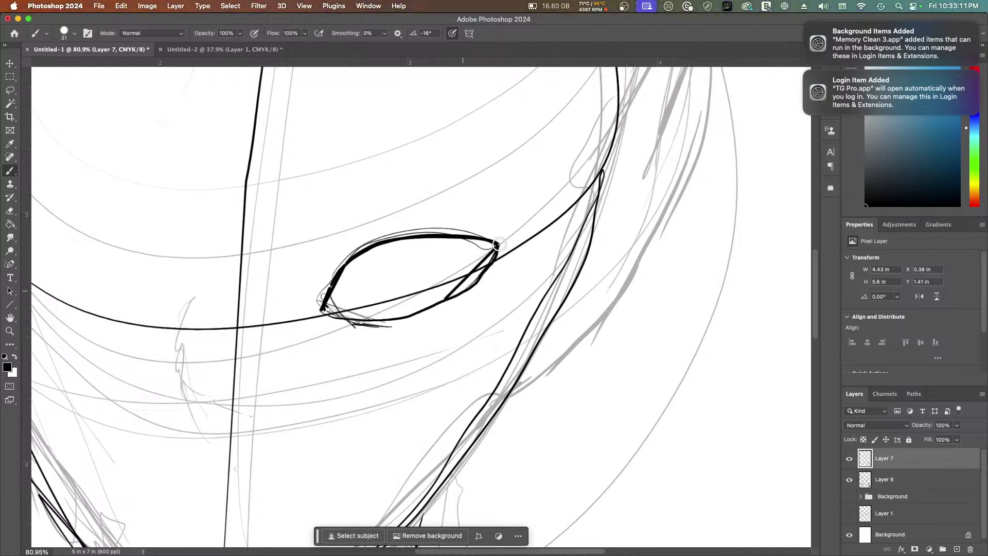
Step: Undo all the eye outline strokes, both bold and thin, leaving only the construction lines there
key("super+z")
key("super+z")
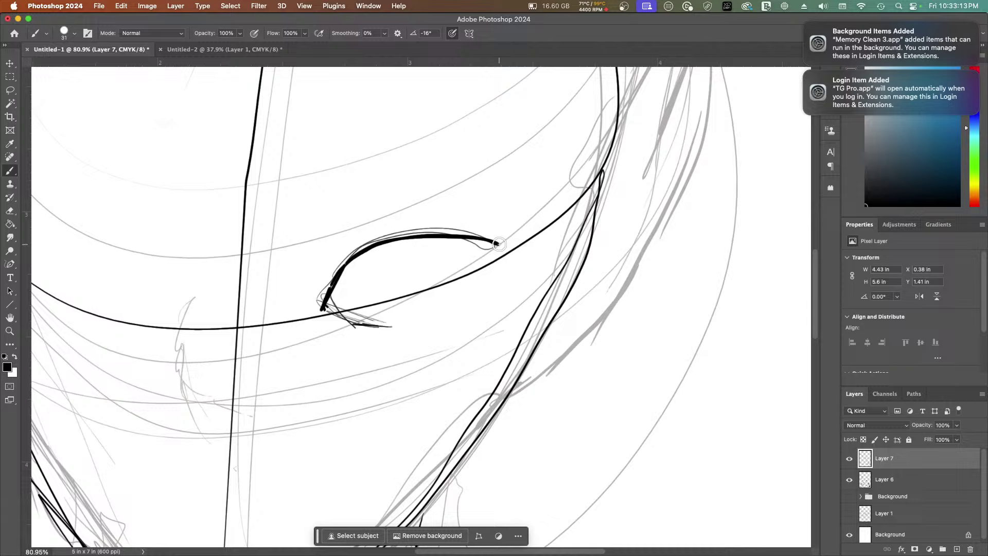
key("super+z")
key("super+z")
key("super+z")
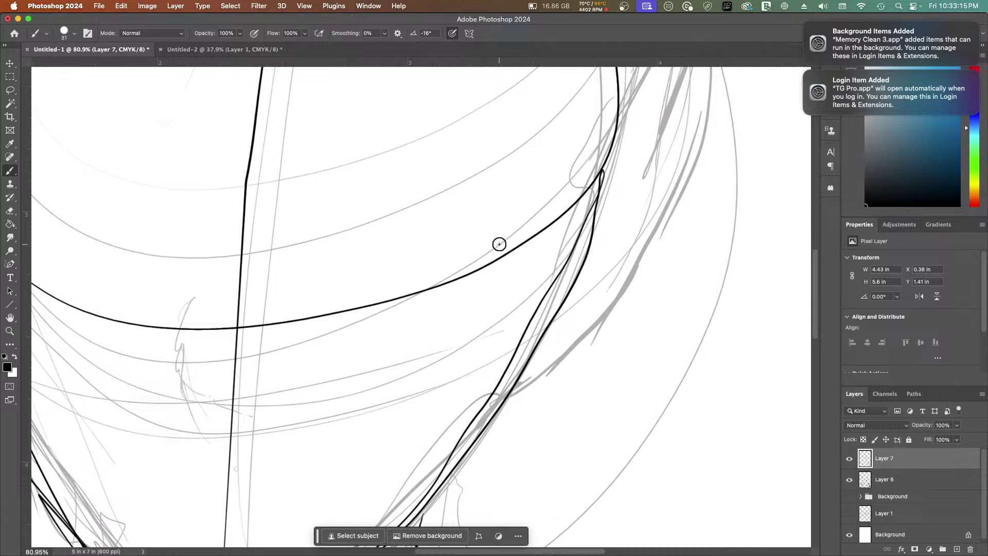
Step: Dismiss the background-item and login-item notifications and quit the hidden app beside TextEdit in the Dock
left_click(806, 25)
left_click(807, 25)
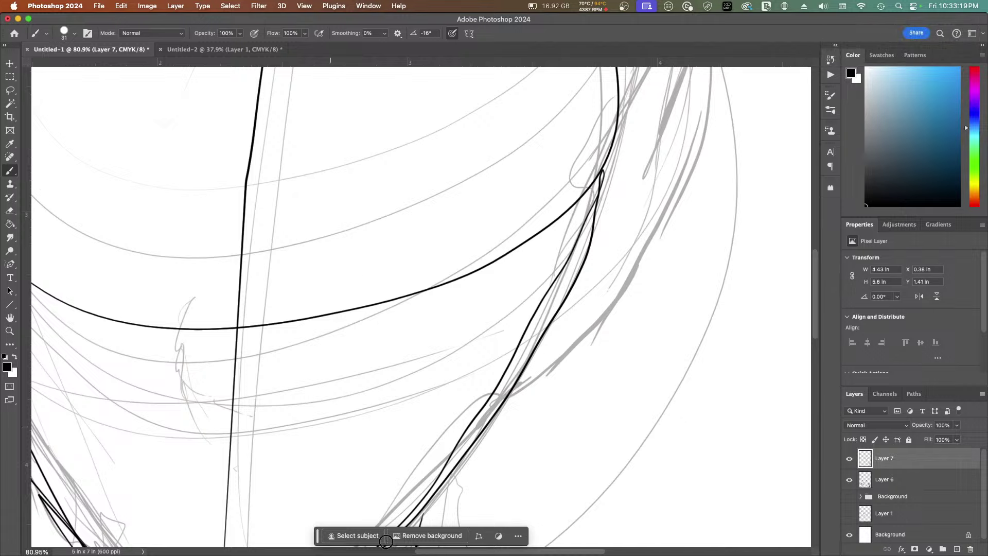
mouse_move(852, 549)
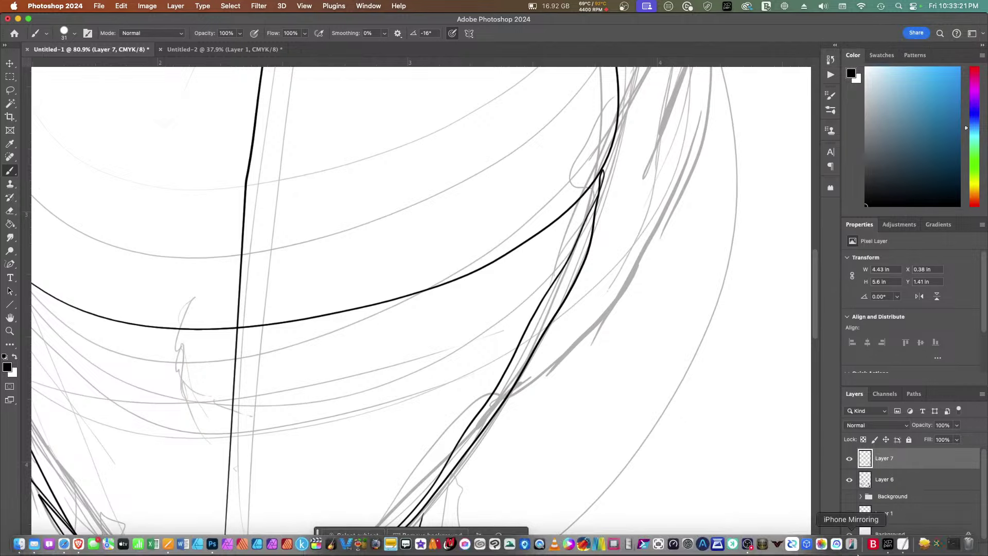
right_click(887, 543)
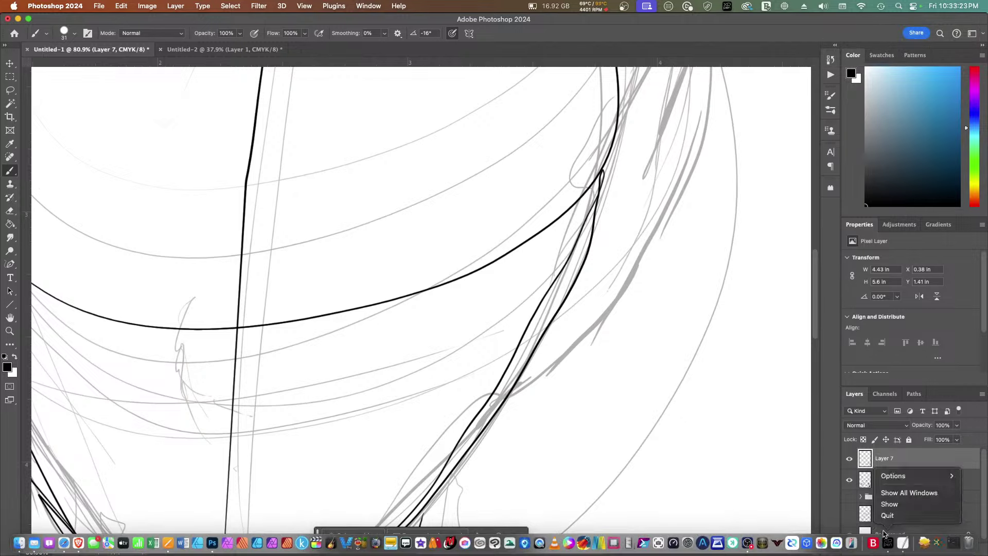
left_click(887, 515)
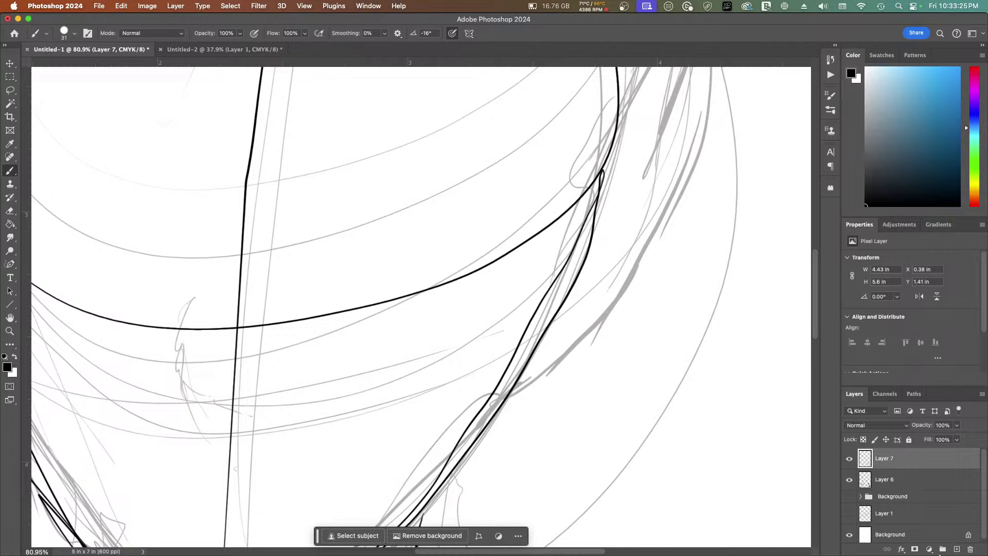
Step: Switch to Finder, show the Downloads folder and collapse the expanded game folder in its file list
mouse_move(937, 551)
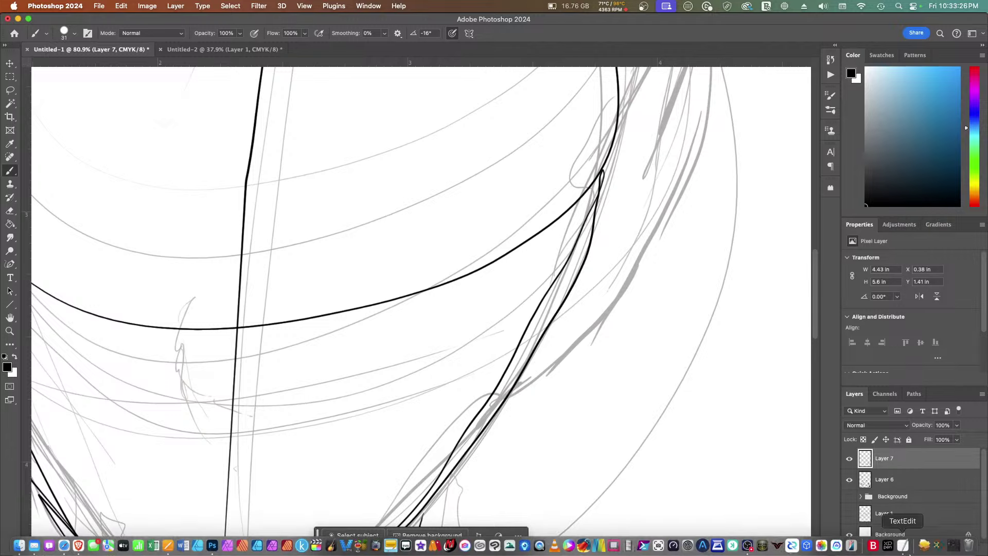
left_click(924, 544)
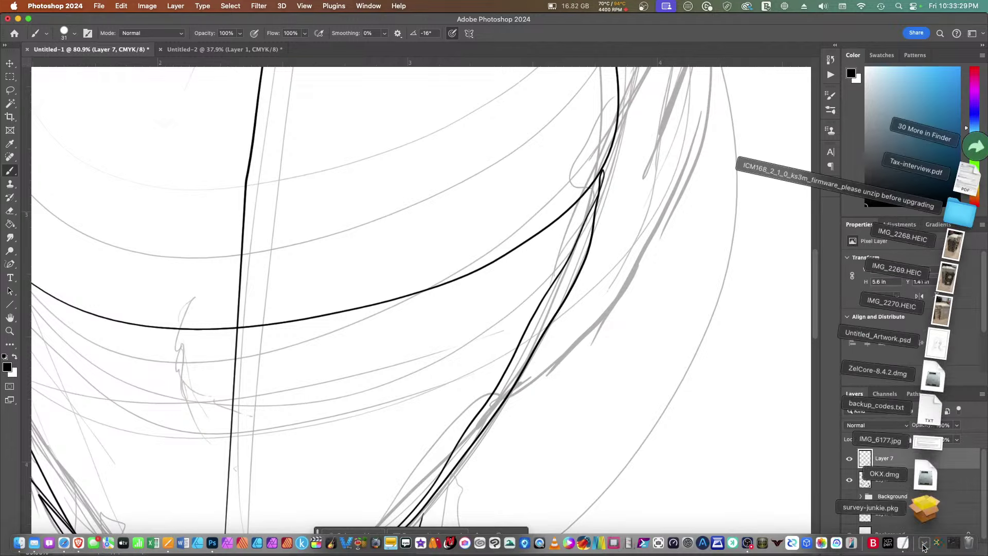
left_click(974, 146)
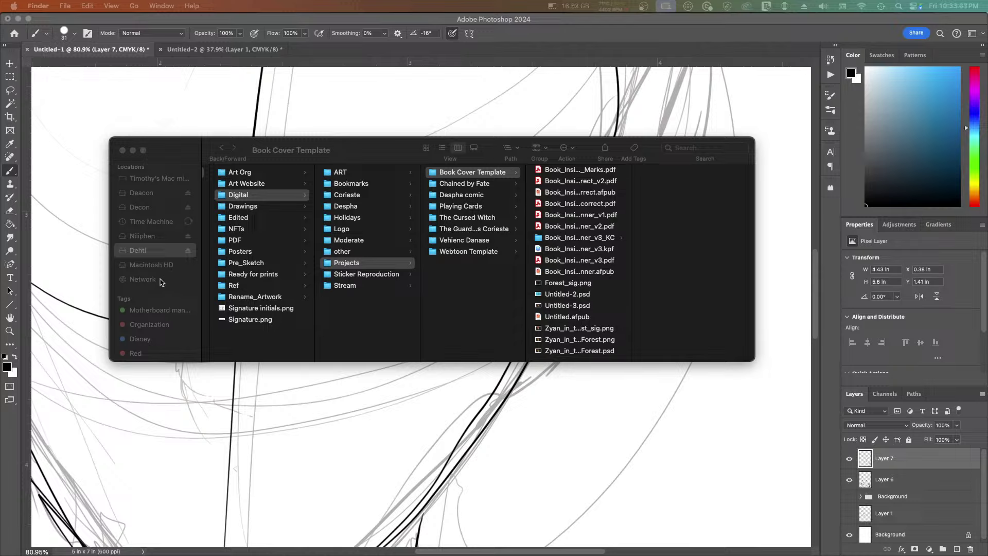
scroll(161, 282, "up", 3)
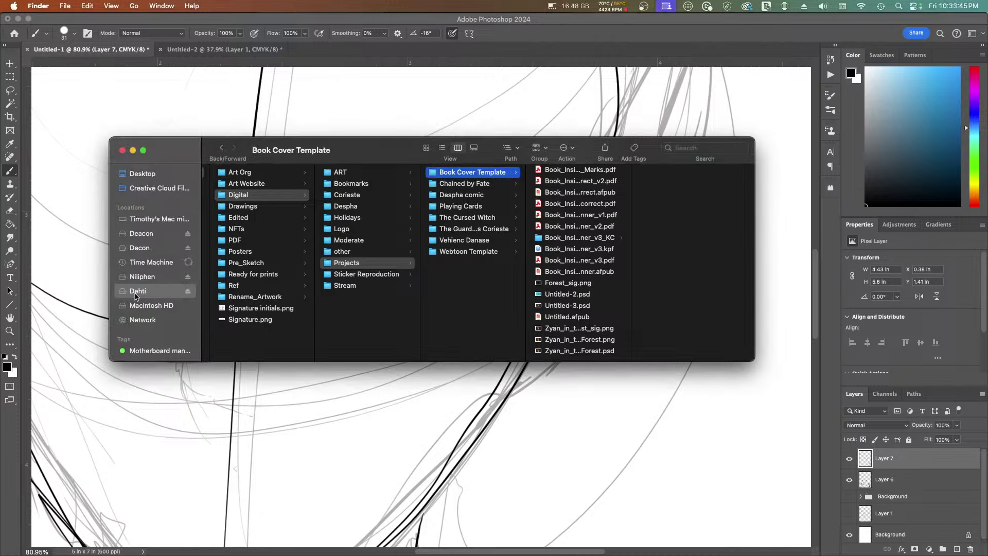
scroll(136, 297, "down", 5)
scroll(136, 297, "up", 4)
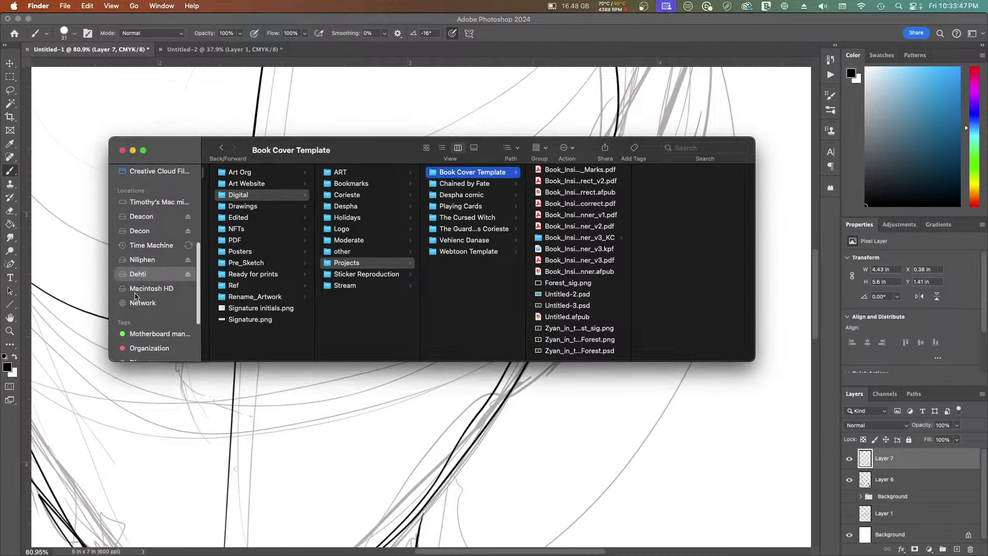
scroll(149, 285, "up", 5)
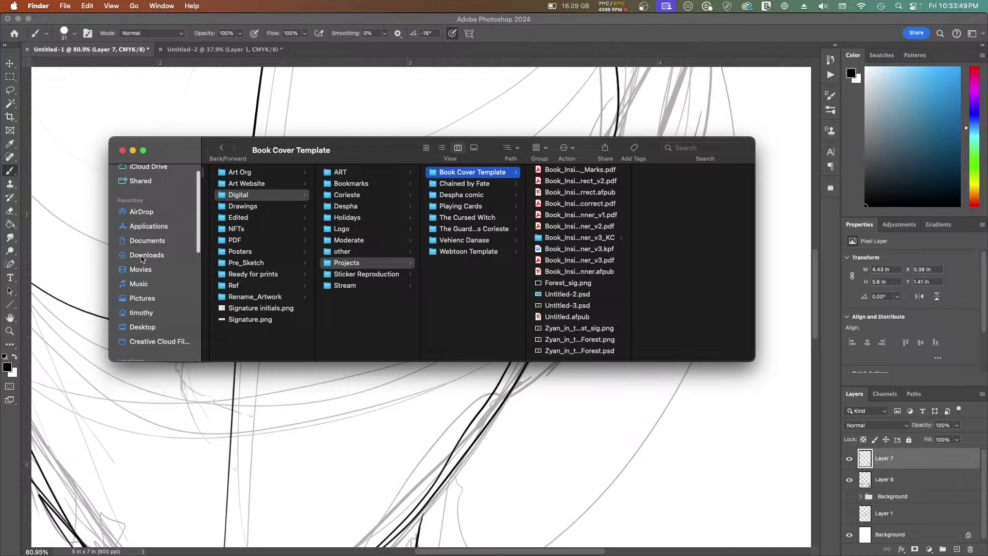
left_click(142, 256)
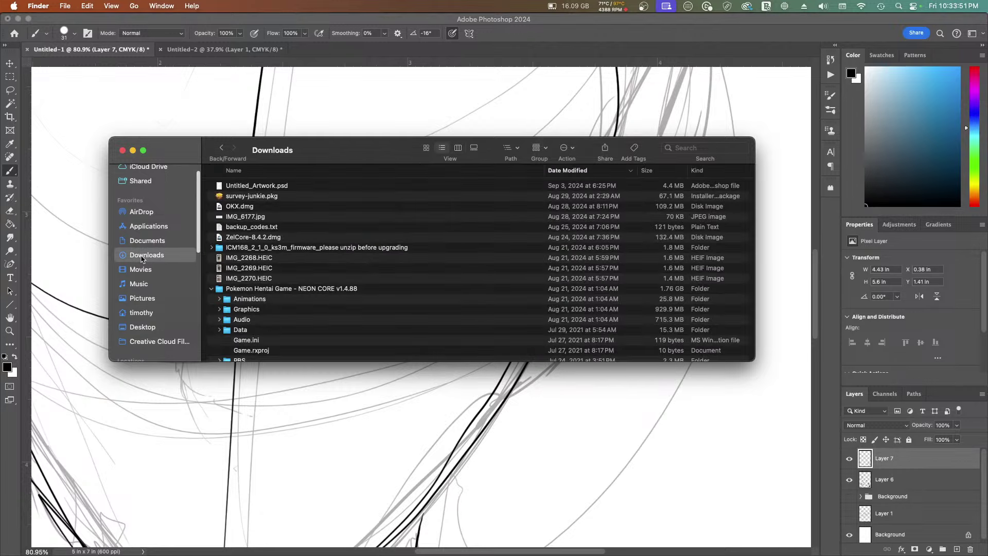
left_click(211, 289)
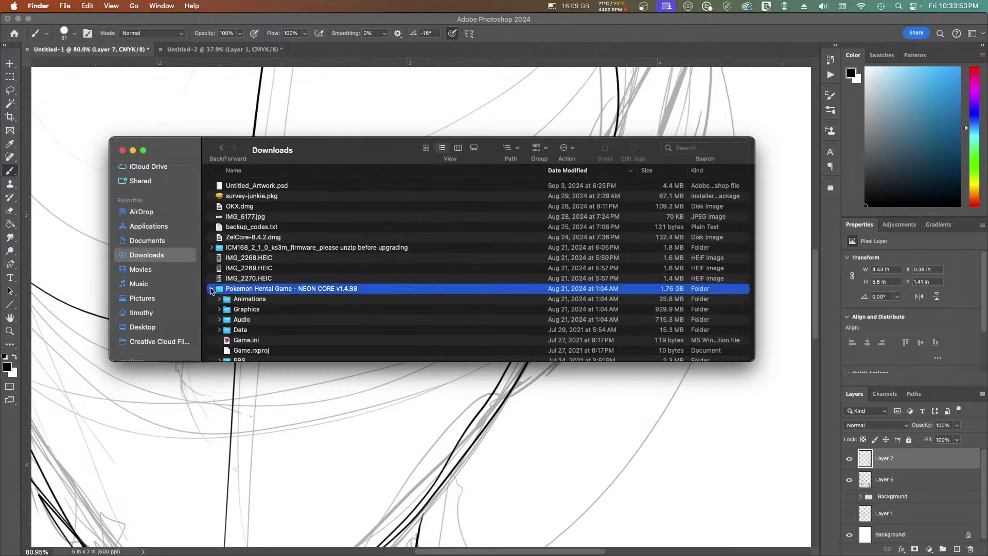
Step: Look through the whole Downloads file list, previewing Winter_Spring_Homestead.png along the way
scroll(283, 309, "down", 5)
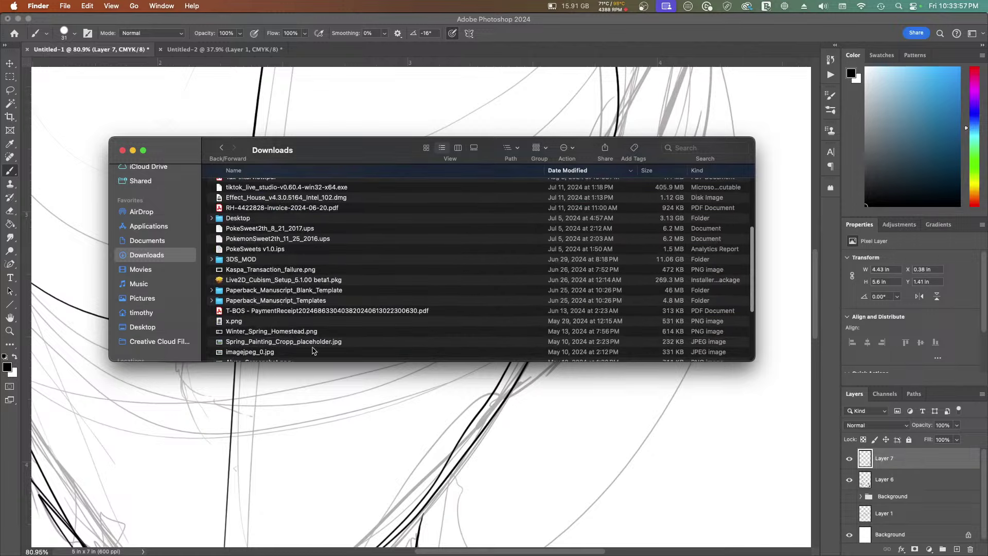
scroll(272, 304, "down", 1)
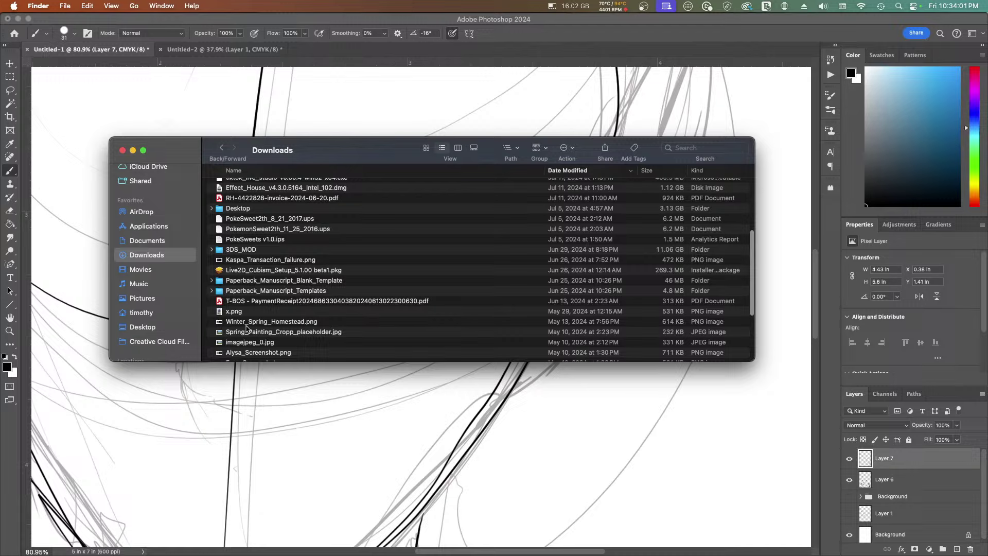
scroll(247, 328, "down", 8)
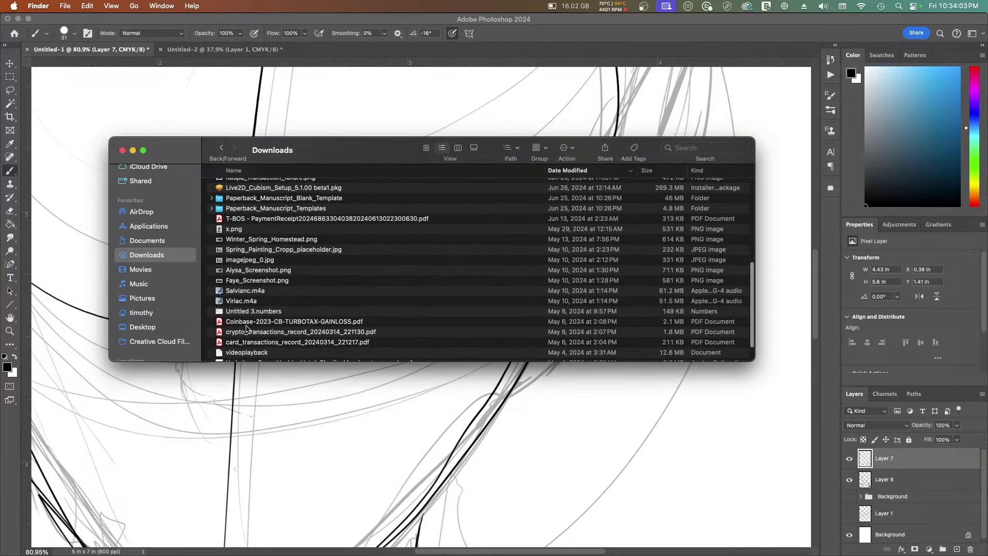
left_click(220, 243)
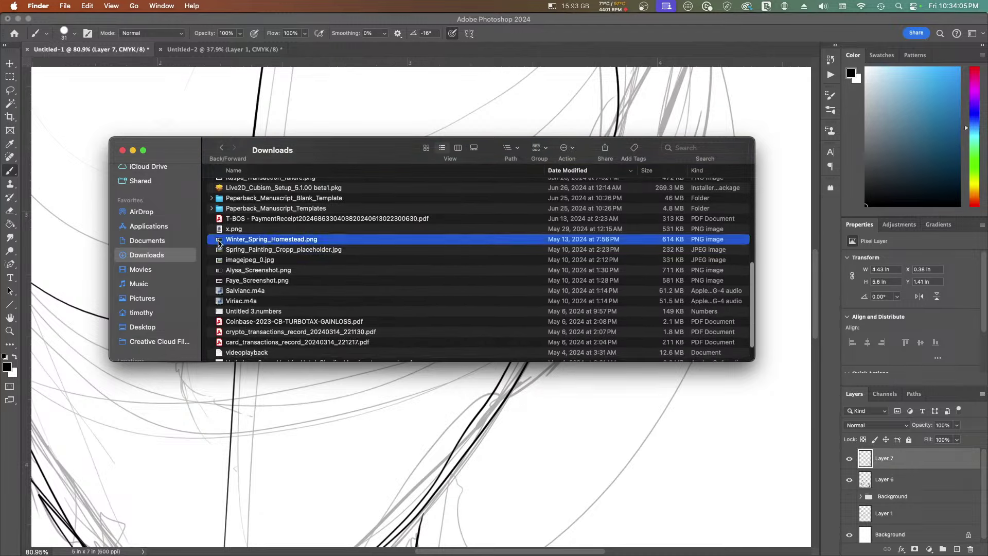
key("space")
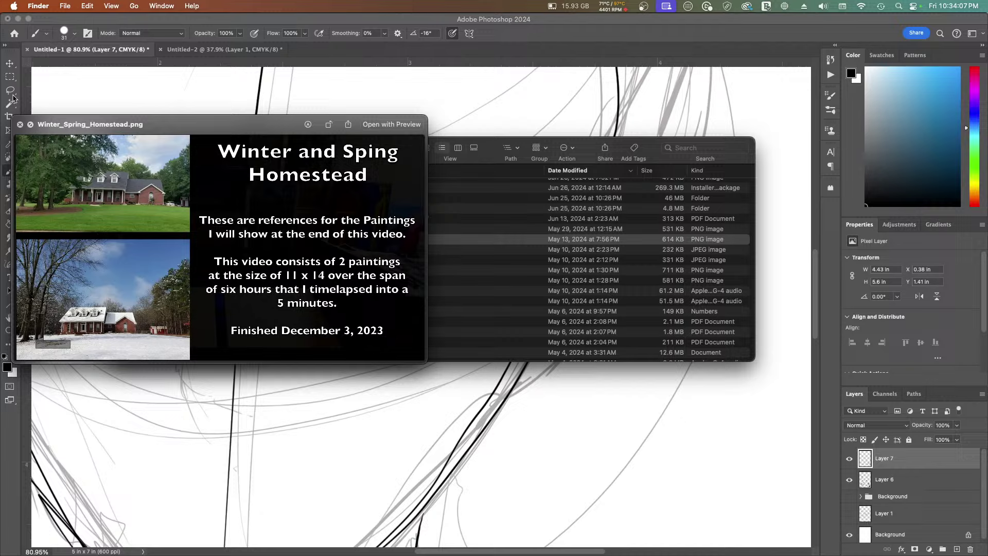
left_click(19, 124)
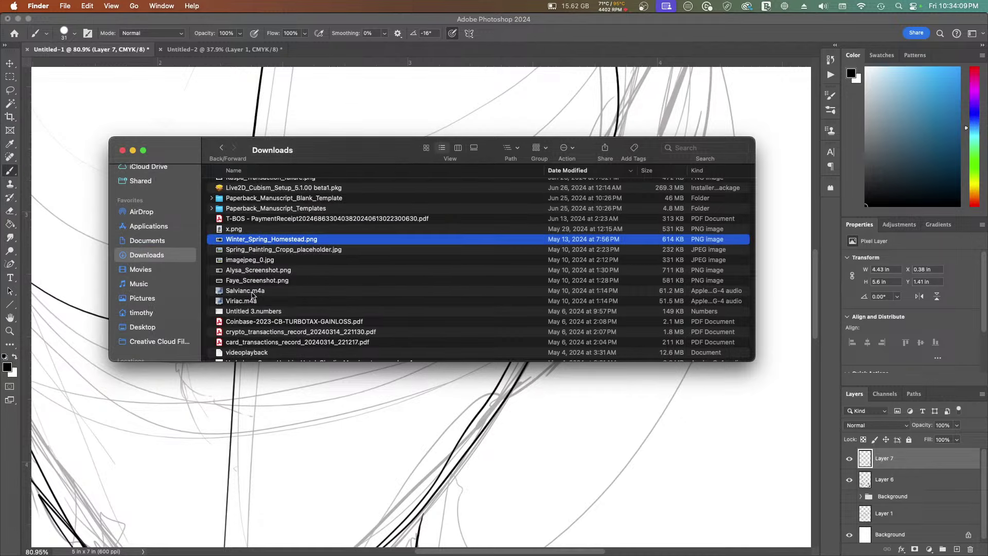
scroll(253, 296, "down", 3)
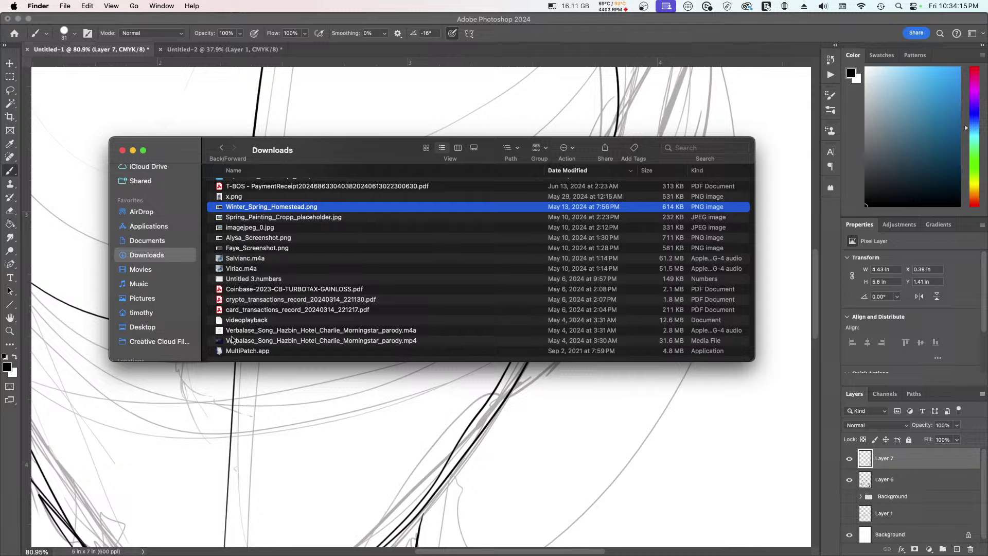
scroll(231, 340, "down", 3)
scroll(264, 248, "up", 10)
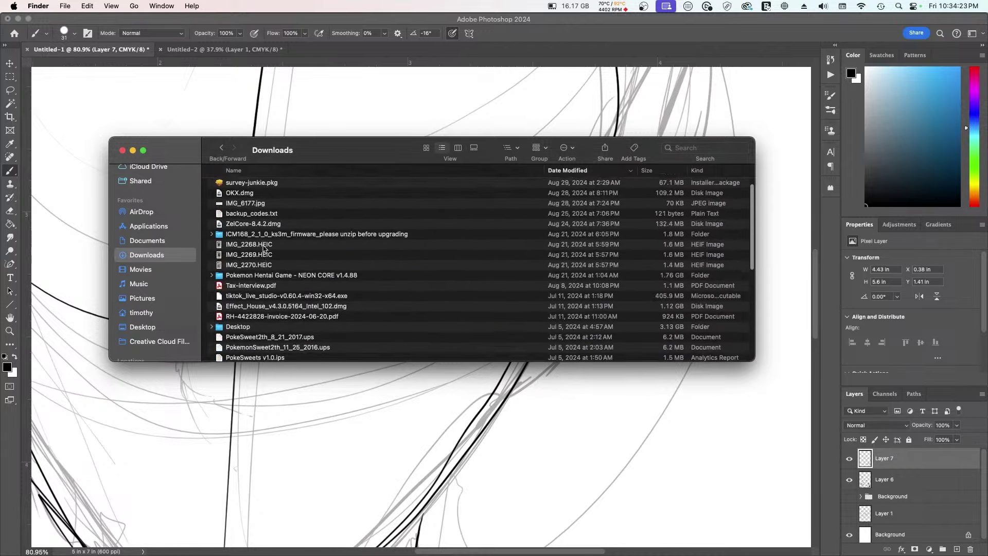
scroll(264, 249, "up", 2)
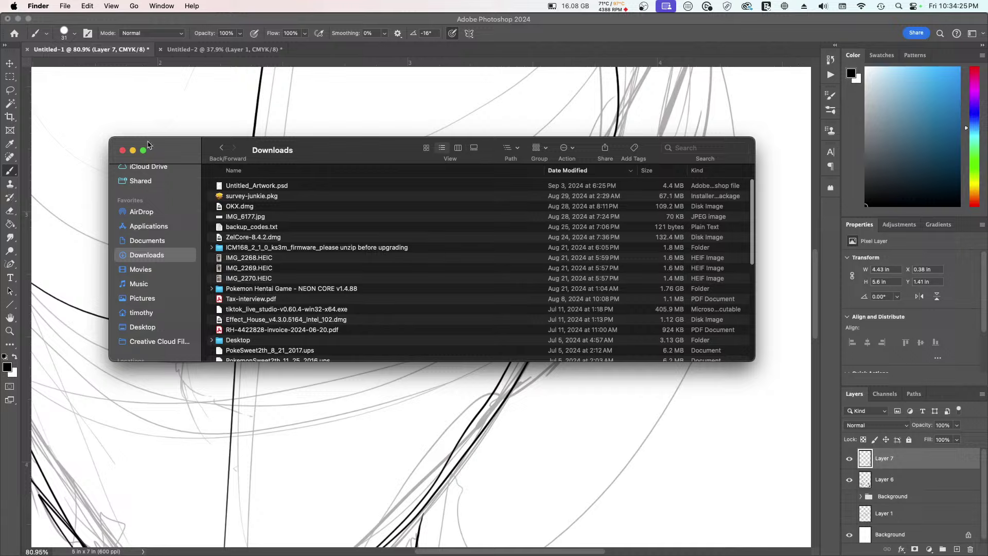
Step: Check the Documents and Music folders and search this Mac for "xp pen"
left_click(158, 242)
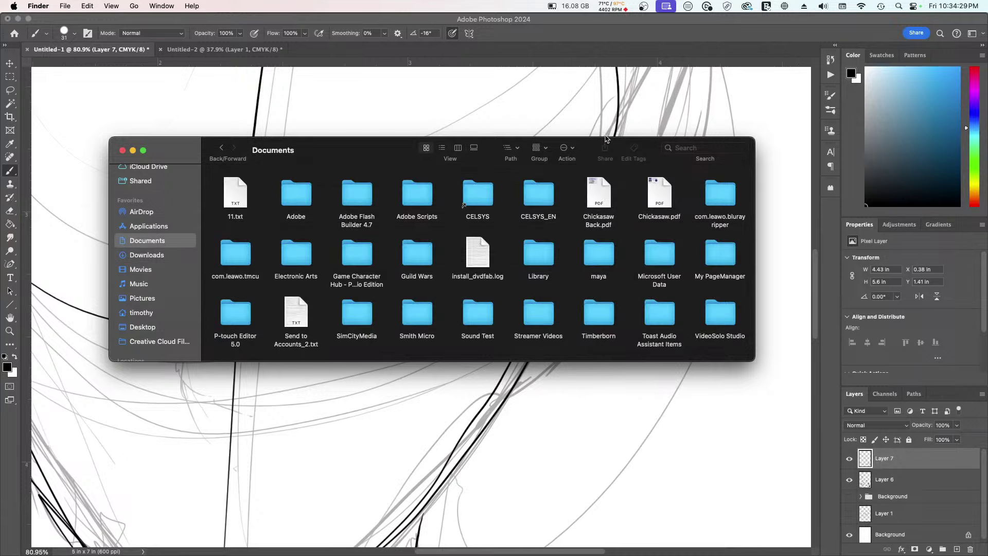
left_click(139, 284)
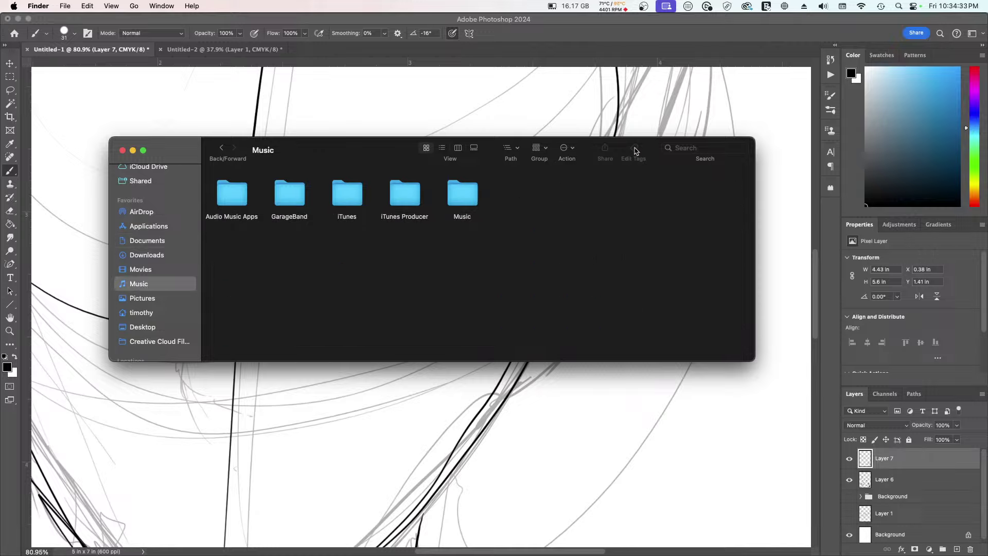
left_click(690, 149)
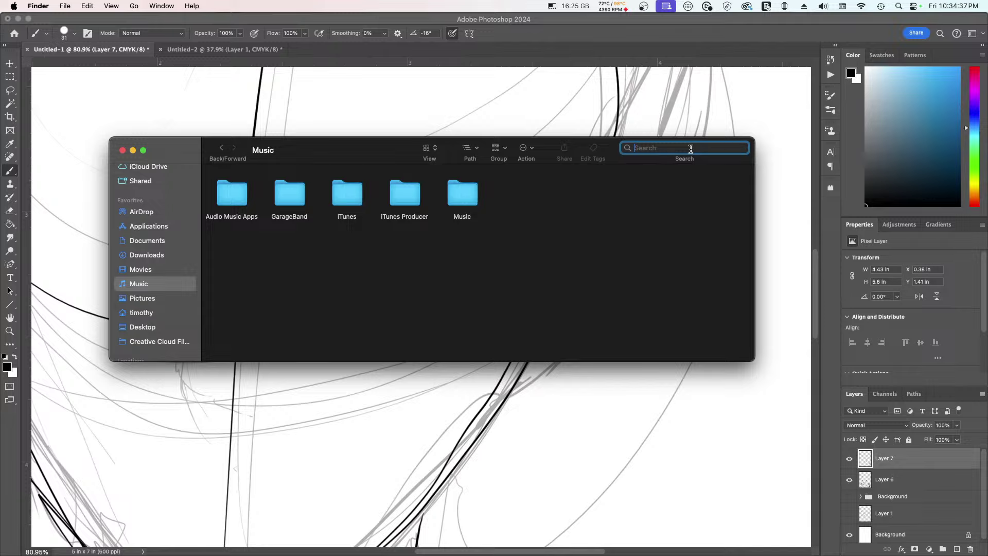
type("xp pen")
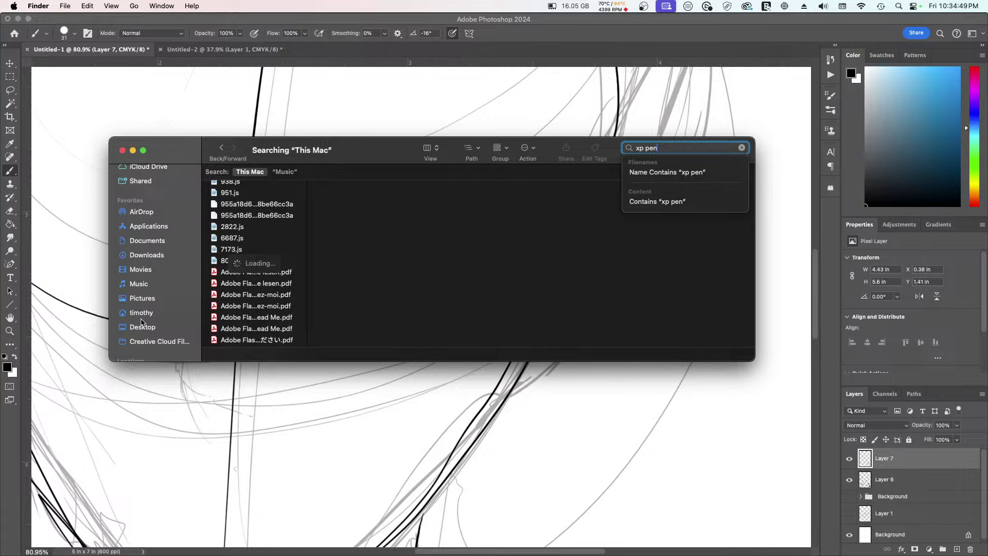
Step: Clear the "xp pen" search and check the Organize Network, Shilach Vi, Nethachal, Convert and Miphali folders on the Dehti drive
left_click(745, 148)
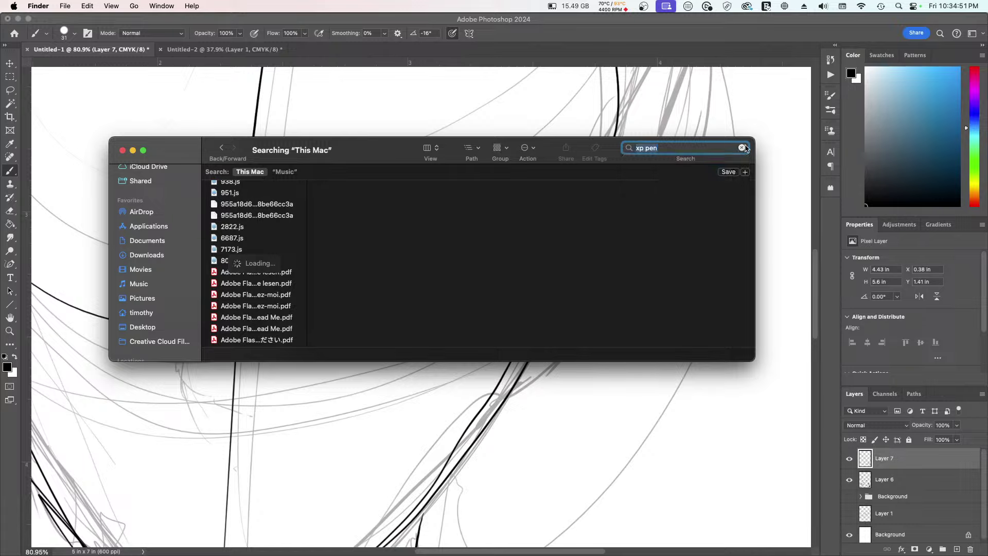
left_click(743, 148)
scroll(144, 322, "down", 5)
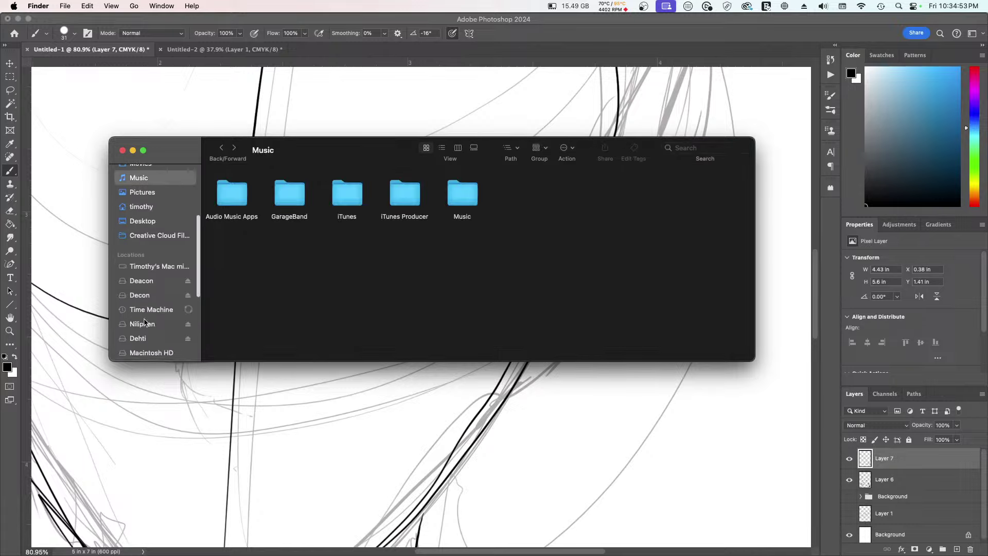
left_click(152, 280)
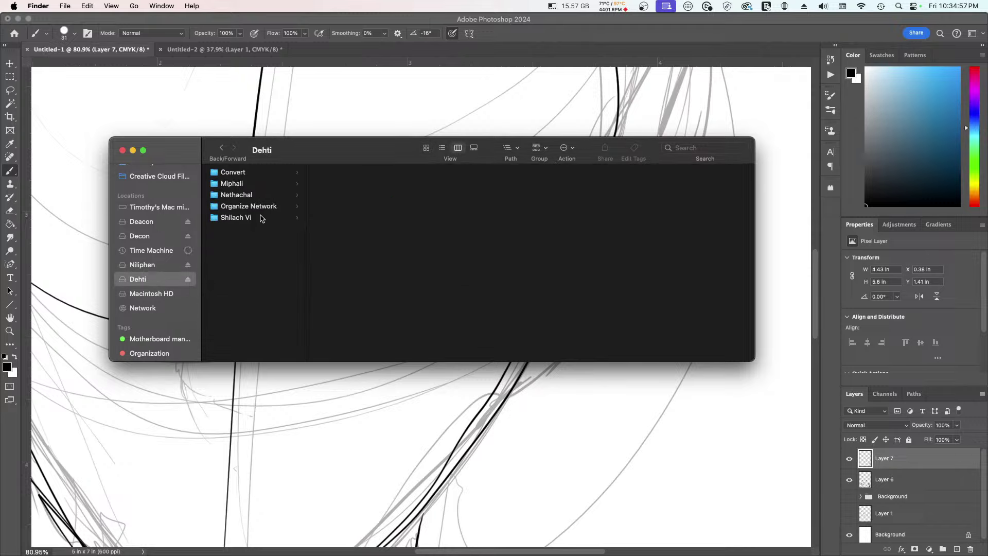
left_click(253, 207)
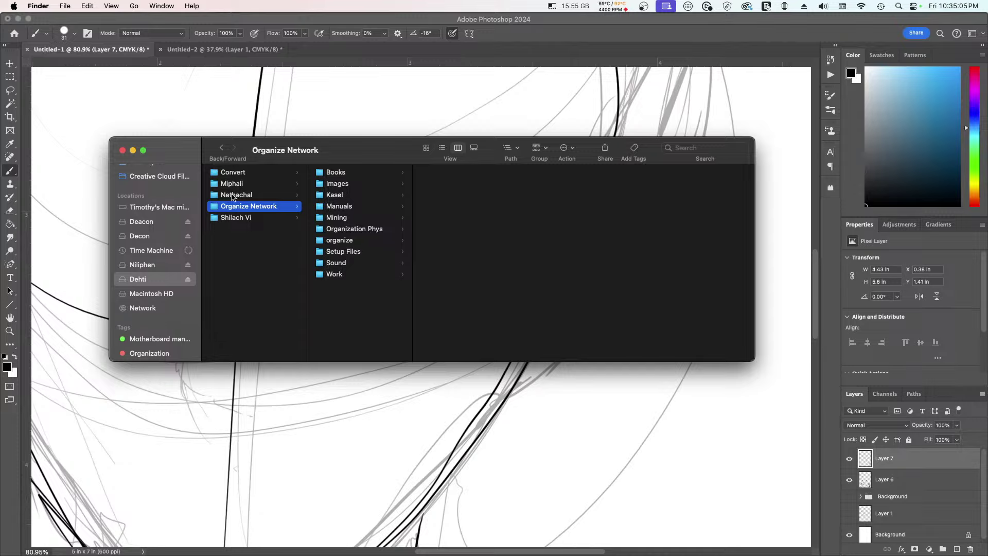
left_click(235, 218)
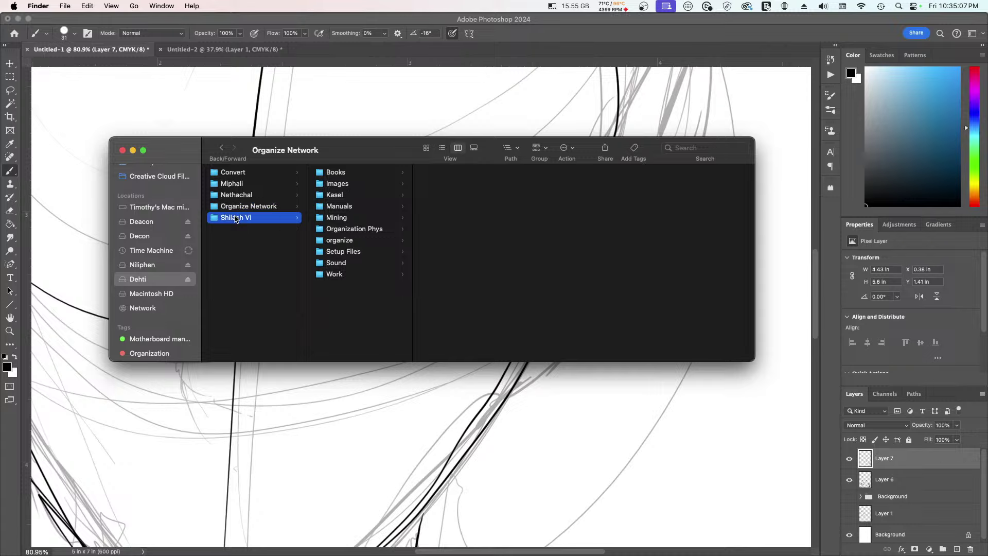
left_click(228, 195)
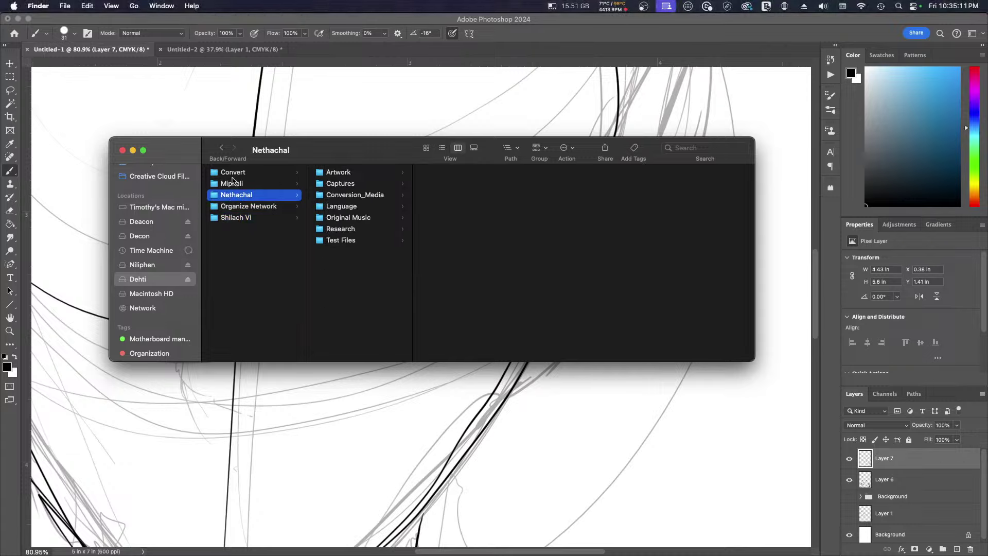
left_click(234, 184)
left_click(233, 177)
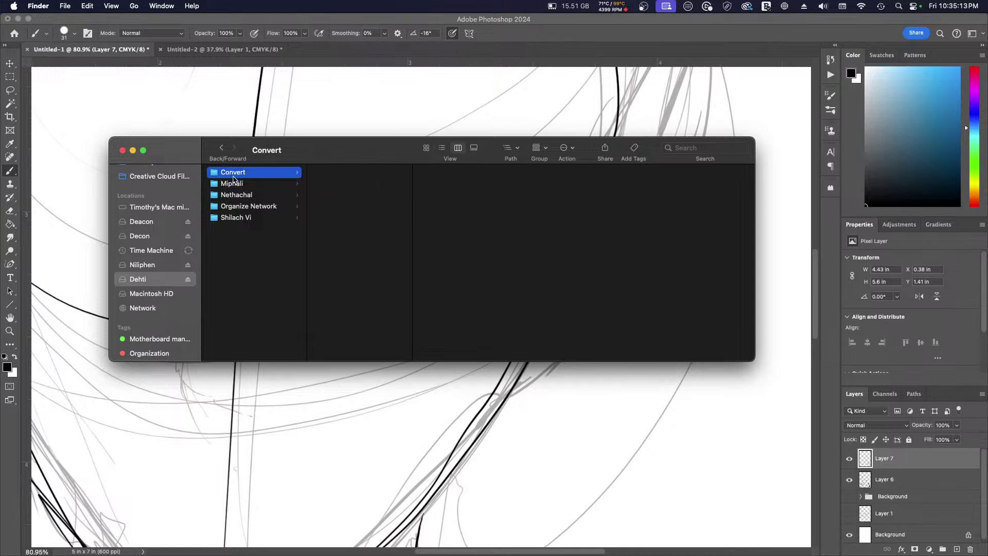
left_click(232, 185)
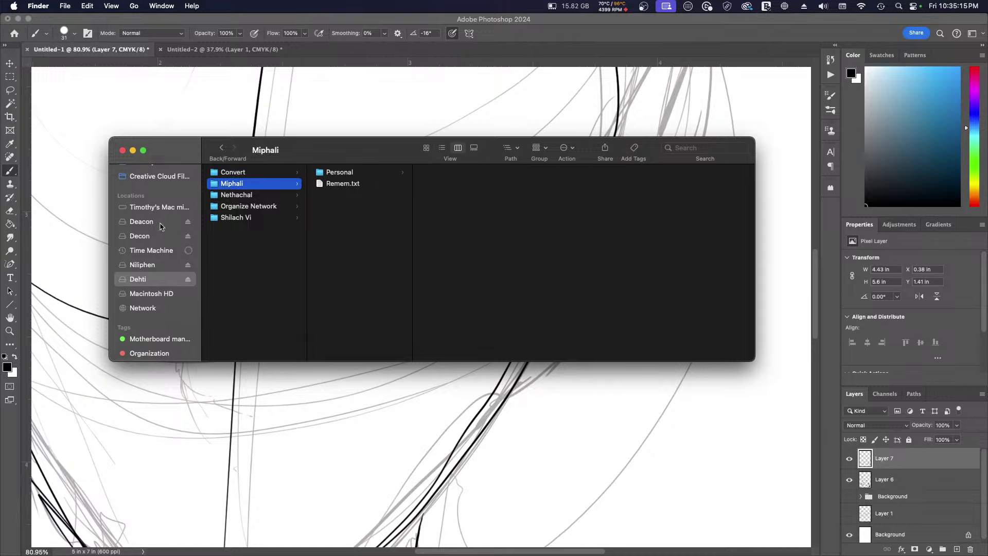
Step: Check the folders on the Niliphen drive, including Poser, Stream Data and Pavtube inside its Database folder
left_click(143, 265)
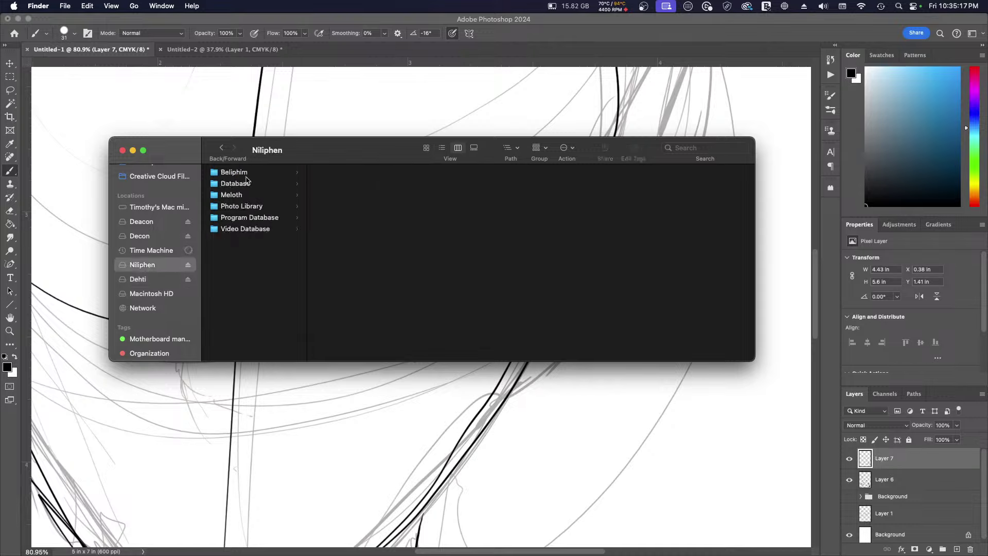
left_click(229, 185)
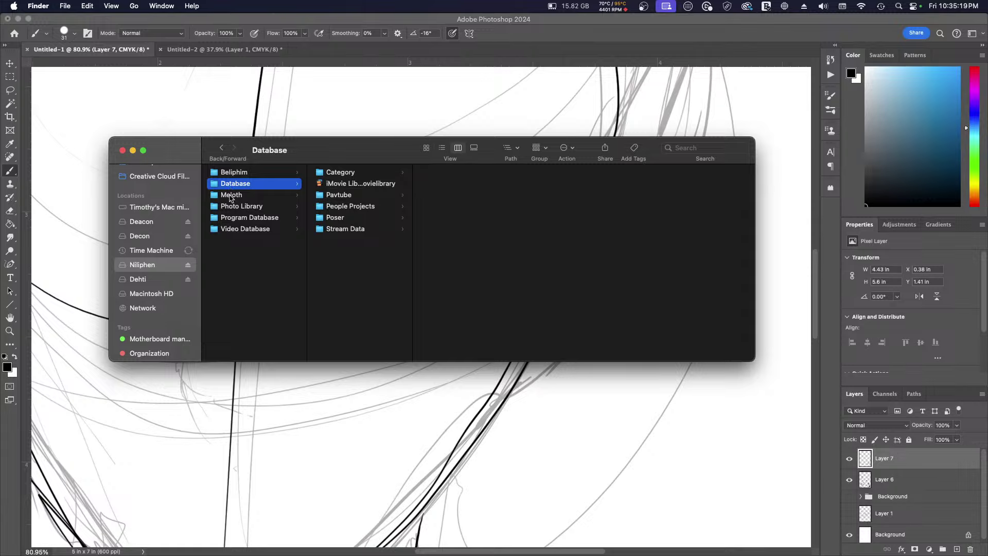
left_click(230, 197)
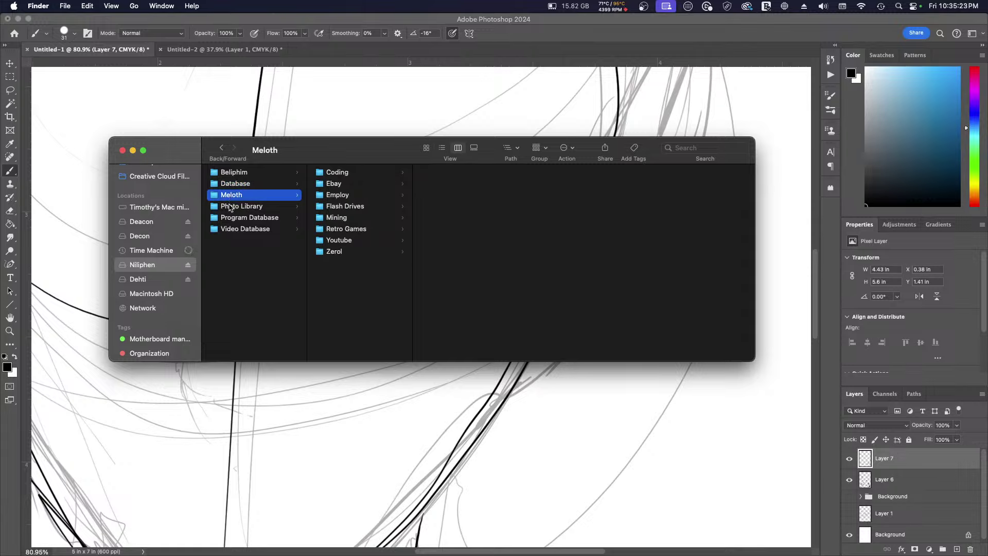
left_click(230, 207)
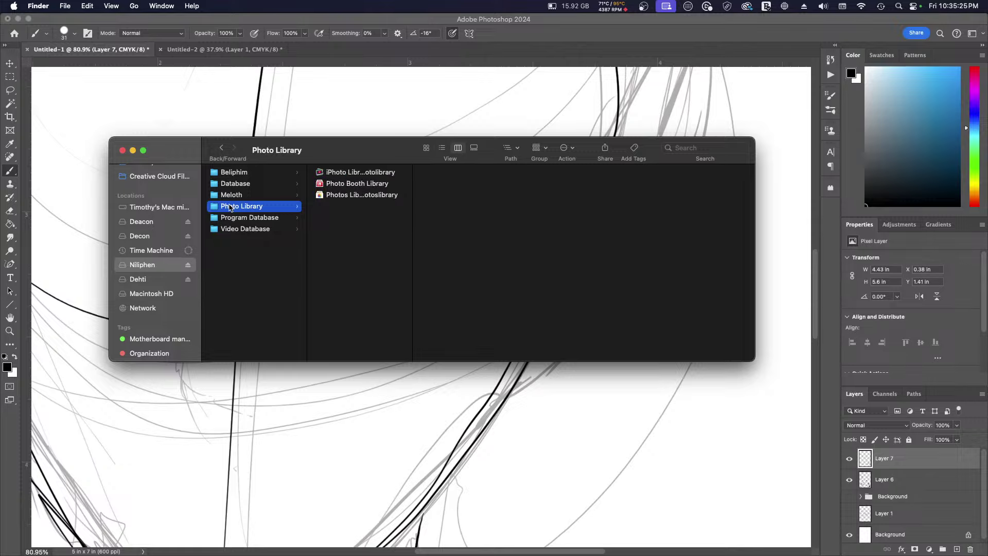
left_click(235, 219)
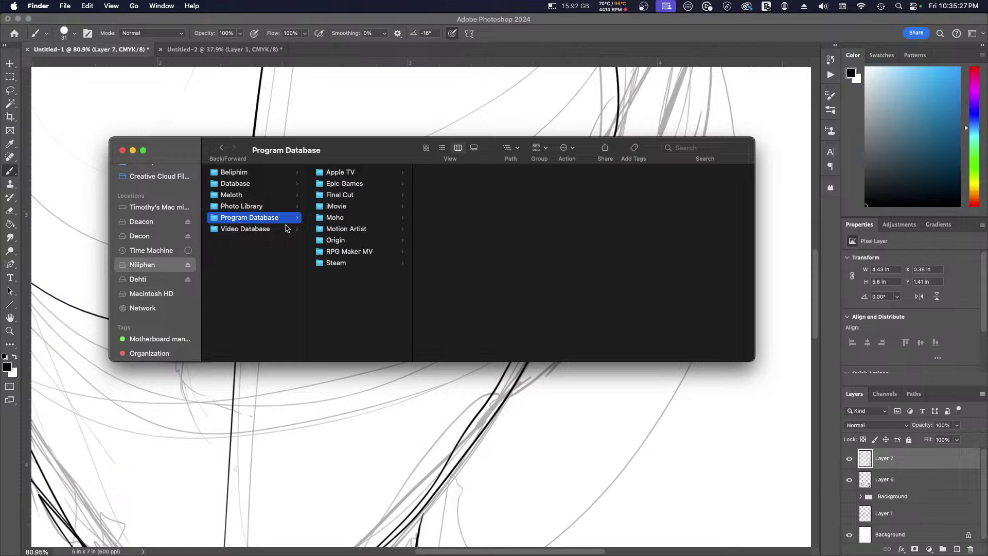
left_click(229, 232)
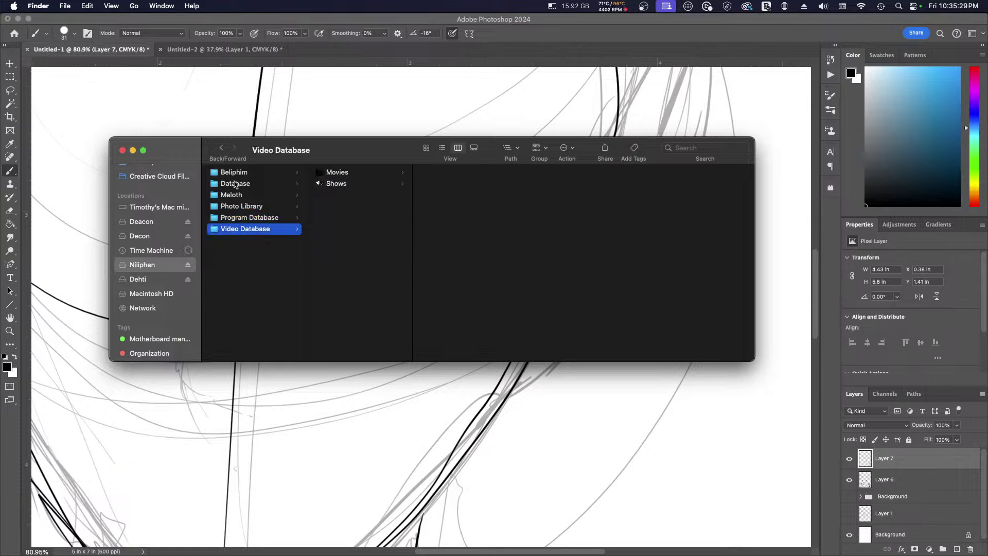
left_click(234, 174)
left_click(236, 183)
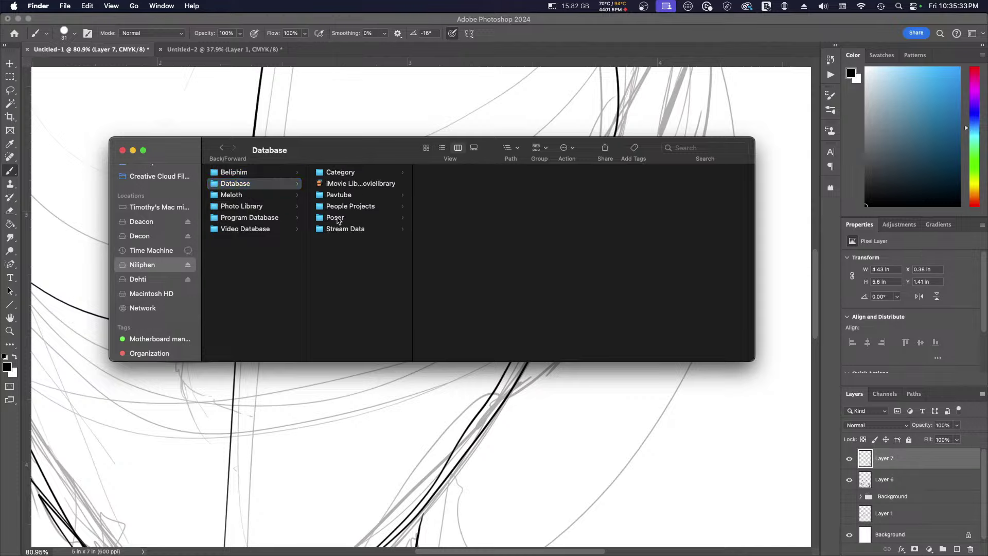
left_click(337, 218)
left_click(339, 229)
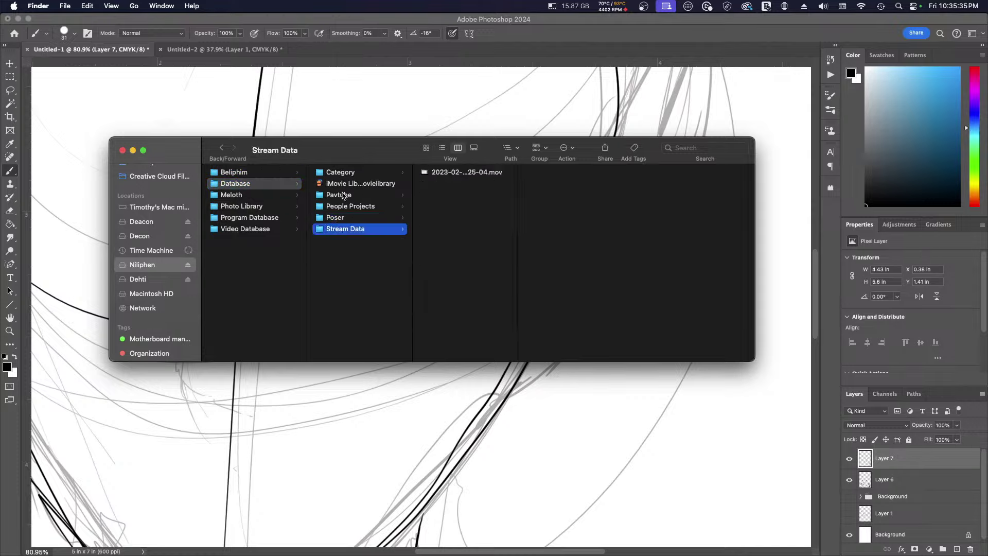
left_click(343, 195)
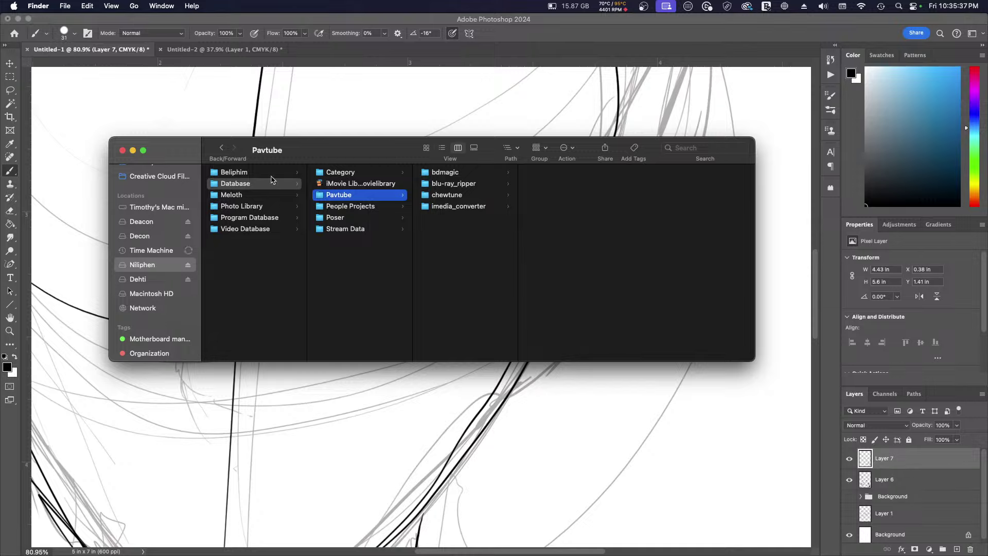
Step: Check the contents of the Decon and Deacon drives, including the Unorganized folder on Deacon
left_click(148, 234)
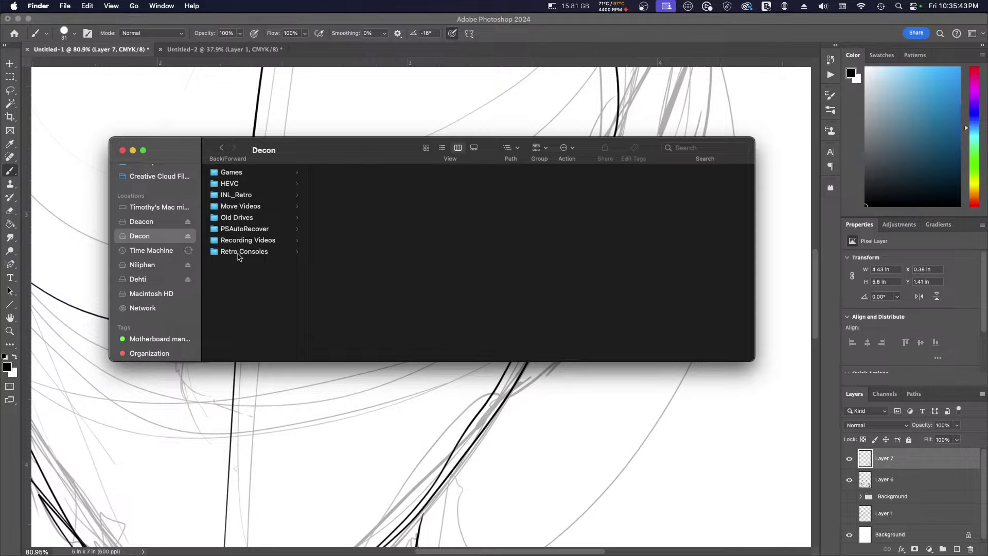
left_click(156, 221)
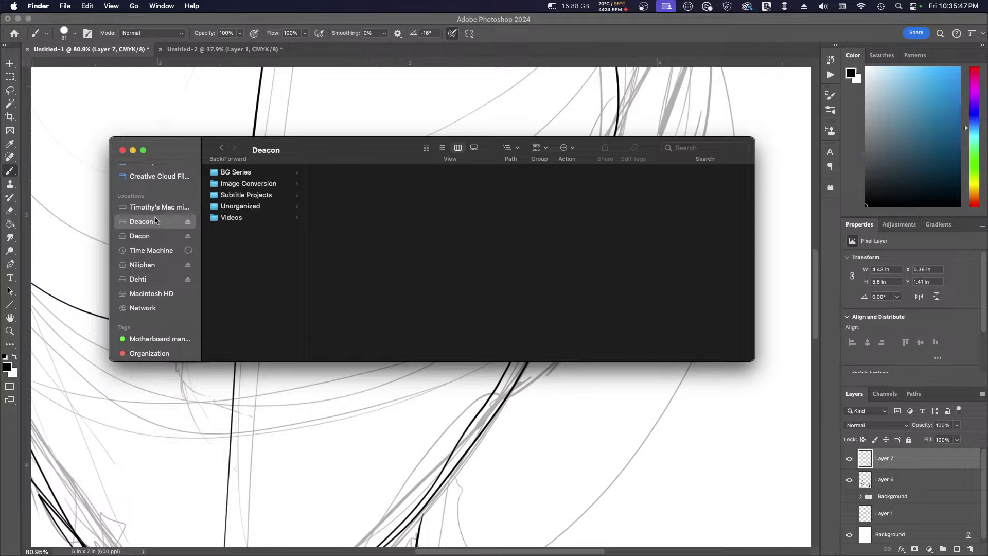
left_click(241, 207)
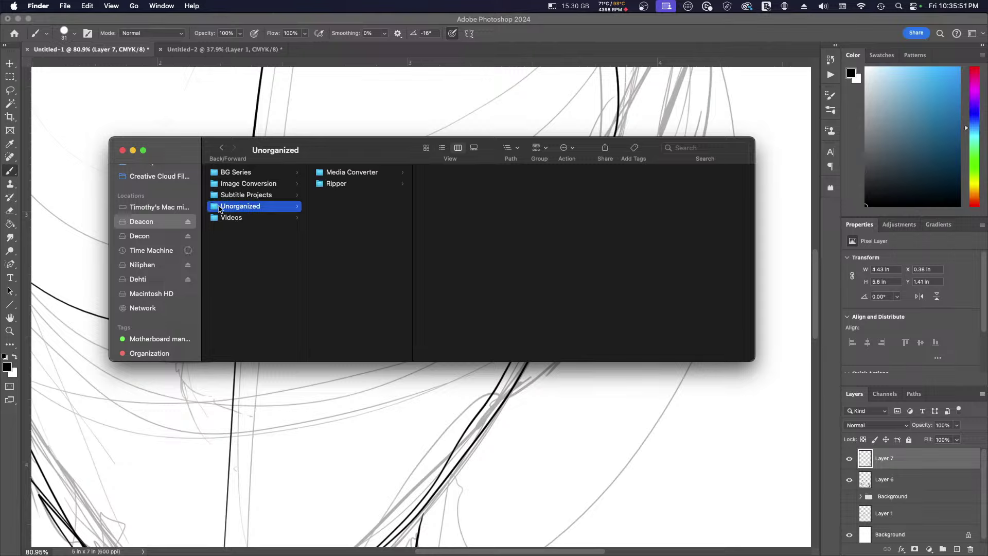
left_click(251, 268)
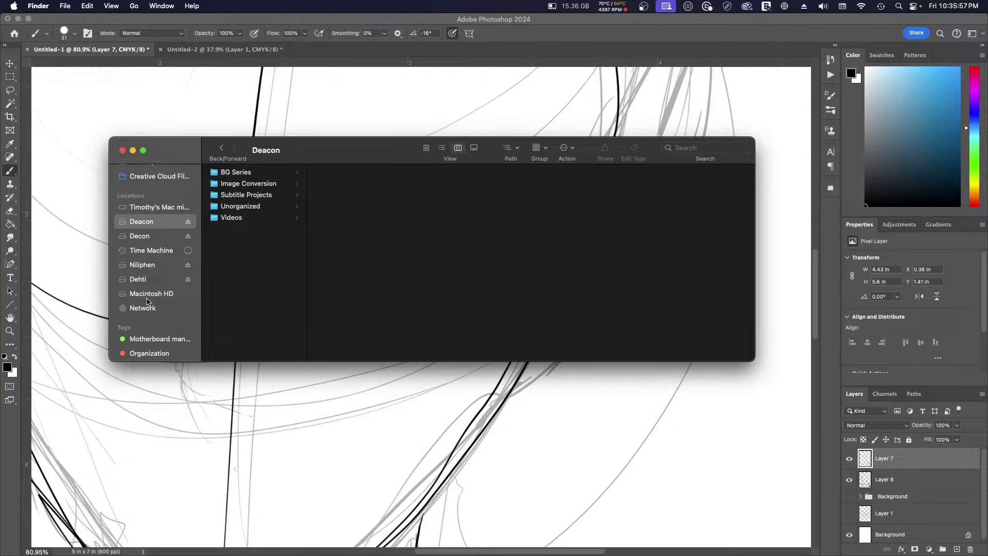
Step: Return to Organize Network on the Dehti drive, check Books, and open the Mac folder under Kasel's Programs
left_click(150, 279)
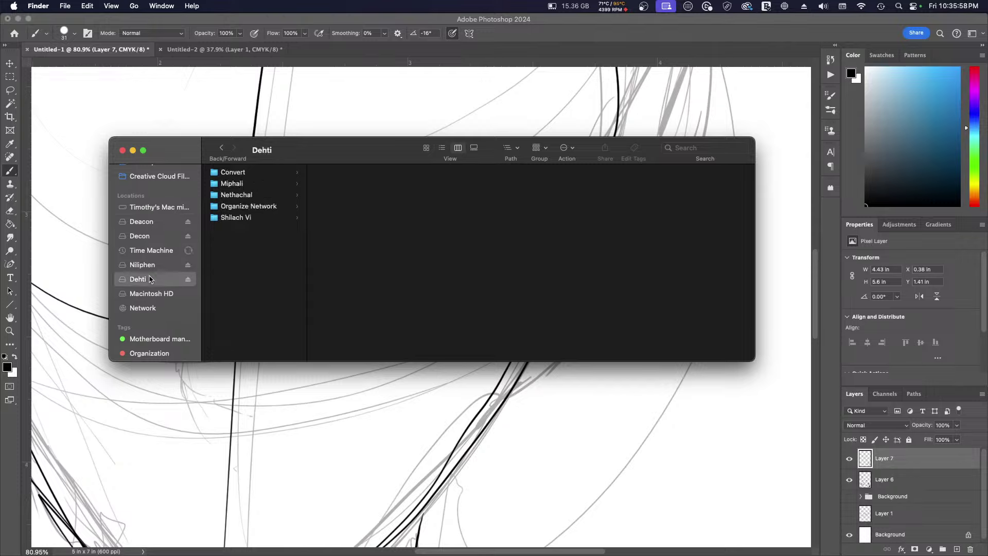
left_click(260, 206)
left_click(345, 174)
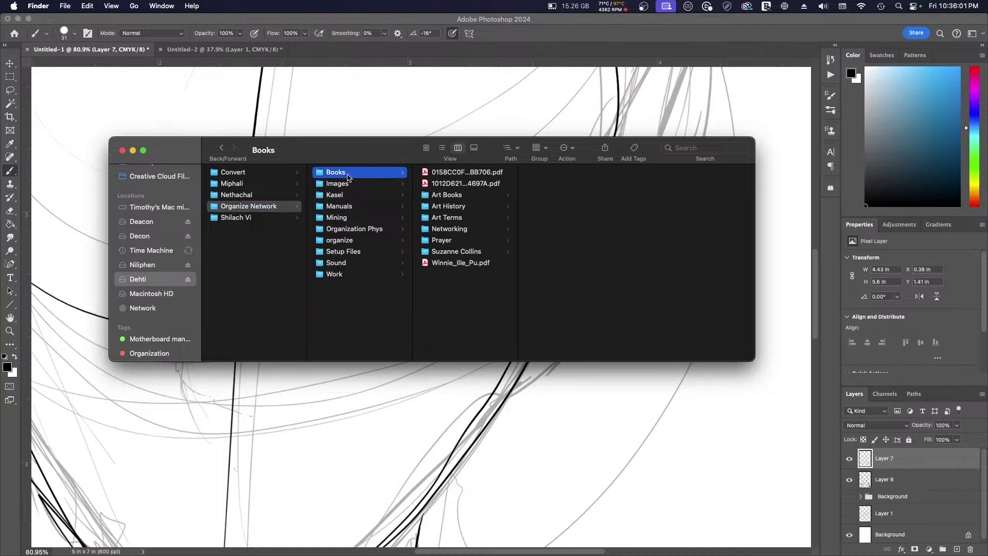
left_click(337, 196)
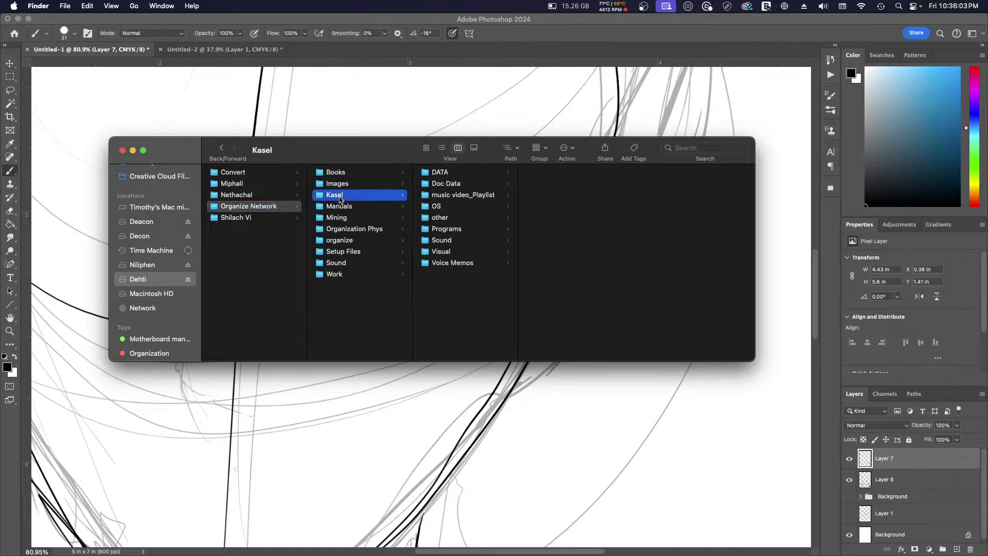
left_click(453, 230)
left_click(546, 184)
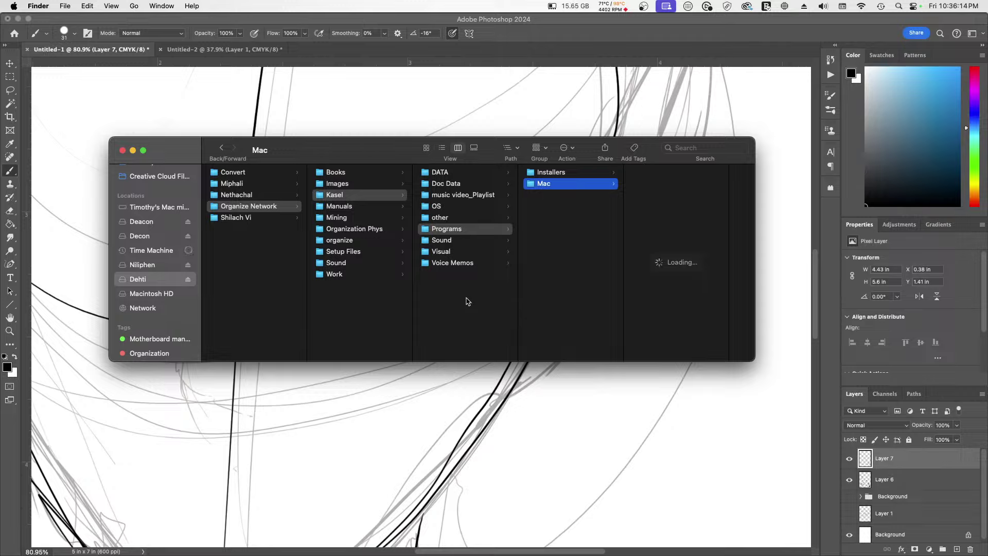
Step: Check Kasel's Sound and Visual folders and look through the Mac installers under Programs > Installers for the tablet driver
left_click(447, 240)
left_click(441, 254)
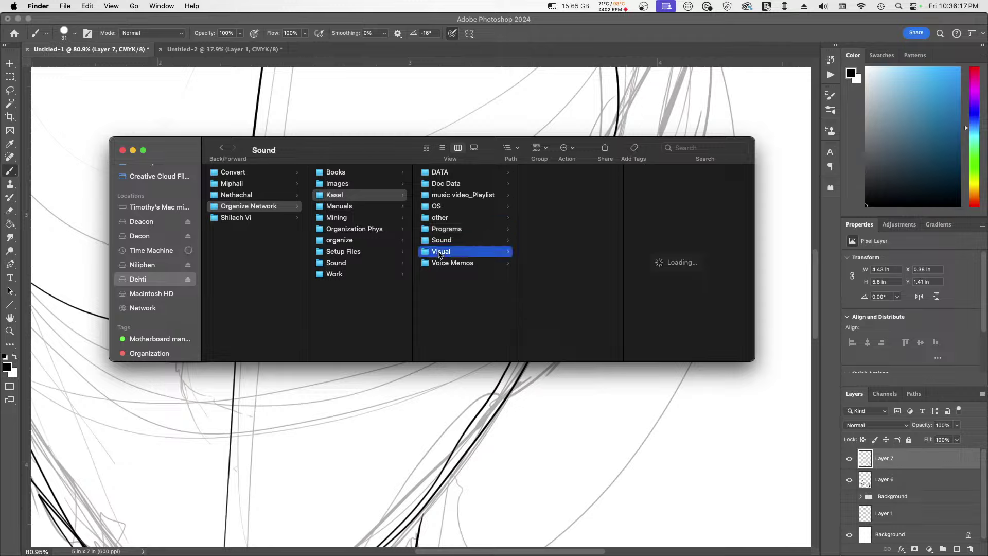
left_click(442, 232)
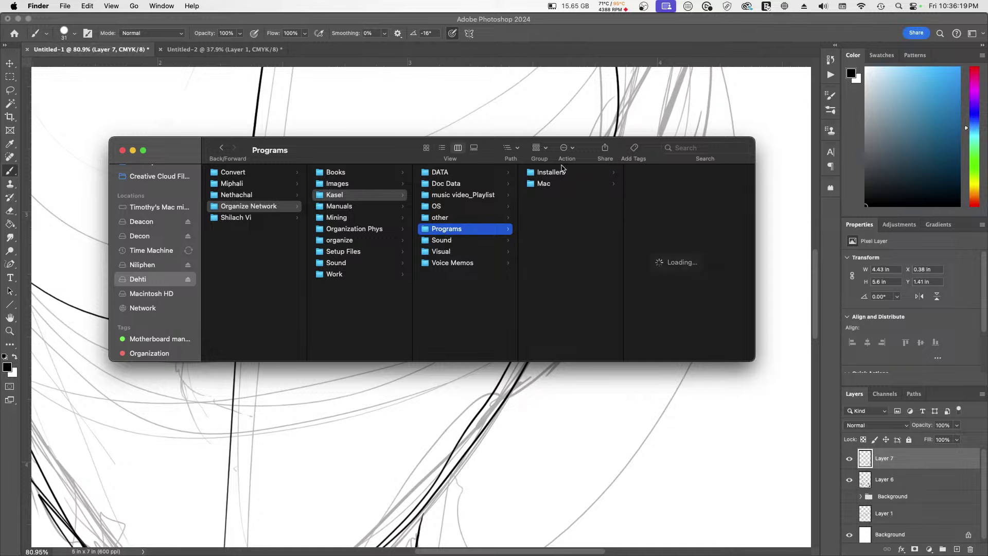
left_click(545, 186)
left_click(557, 175)
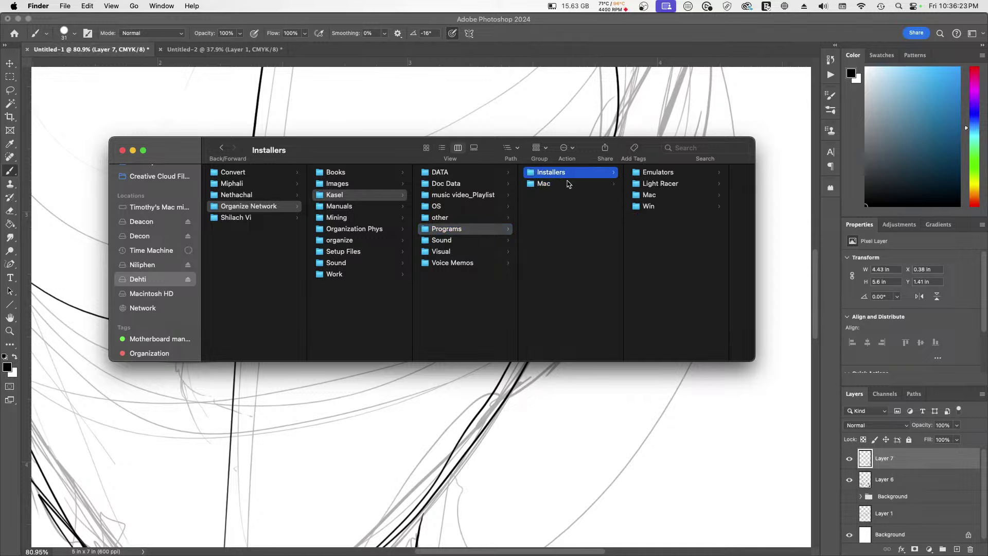
left_click(657, 198)
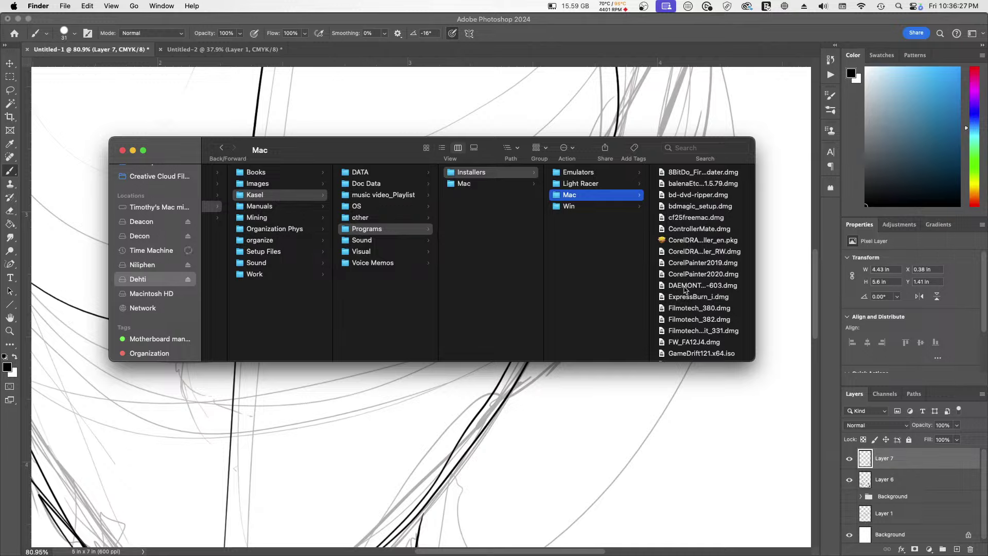
scroll(684, 257, "down", 5)
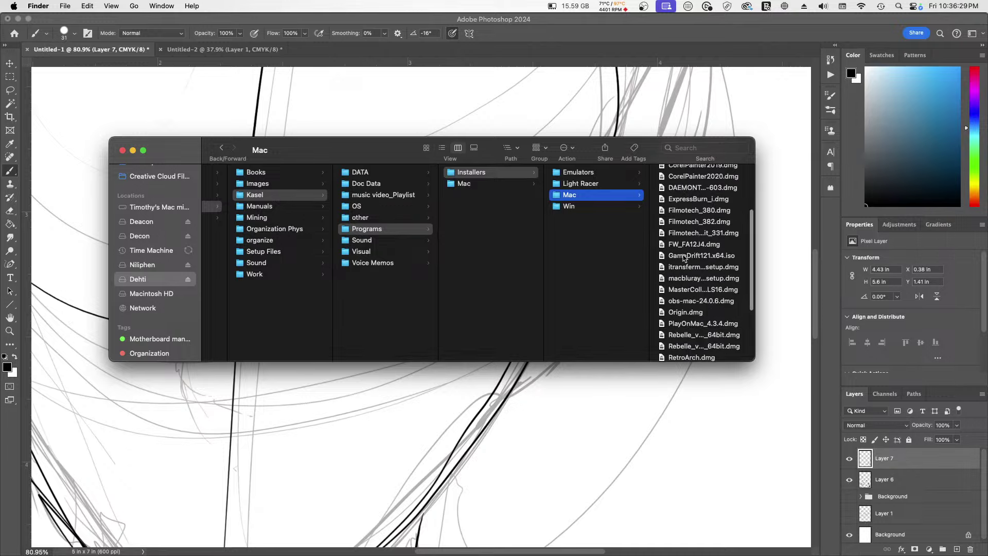
scroll(684, 257, "down", 2)
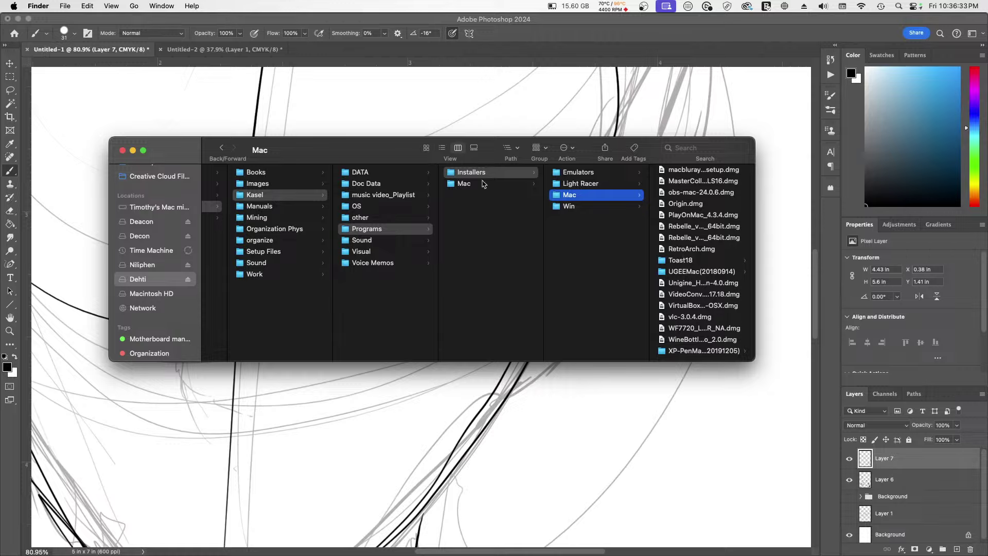
Step: Look through the applications in the Mac folder under Kasel's Programs for the tablet software
left_click(465, 185)
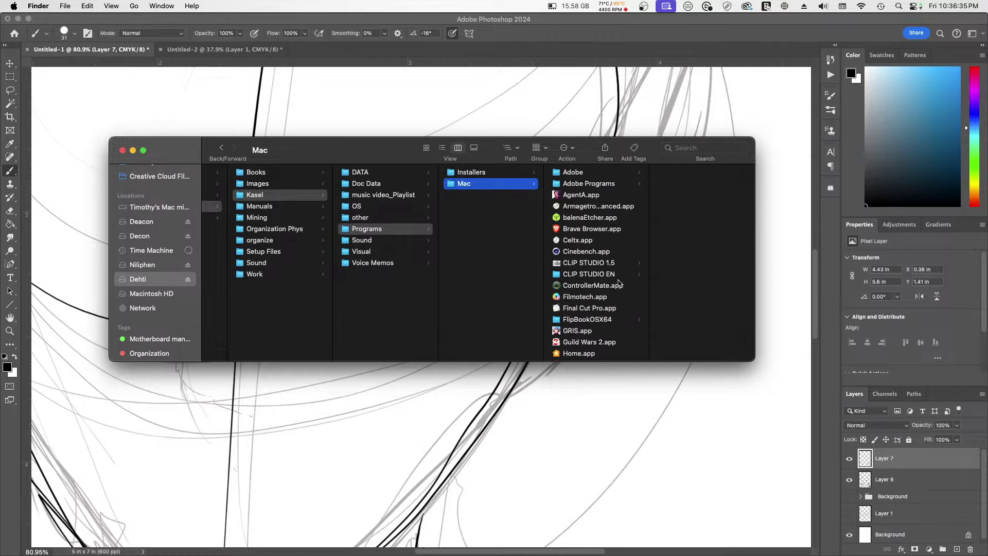
scroll(586, 304, "down", 4)
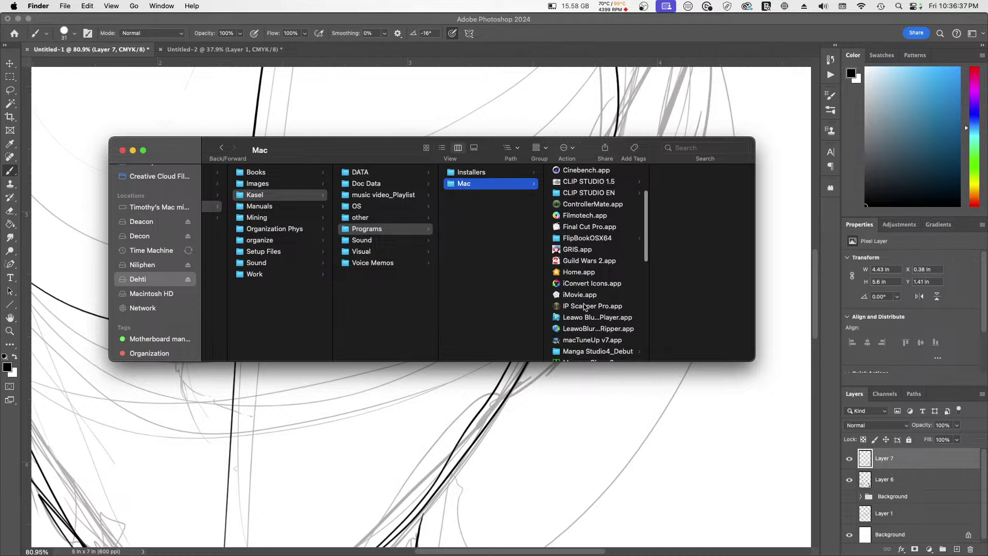
scroll(586, 307, "down", 1)
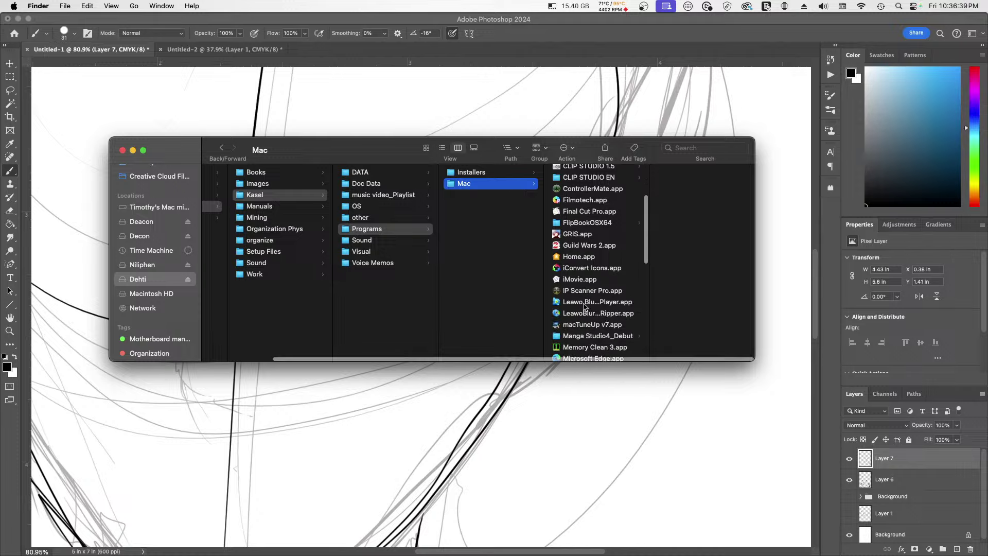
scroll(585, 307, "down", 6)
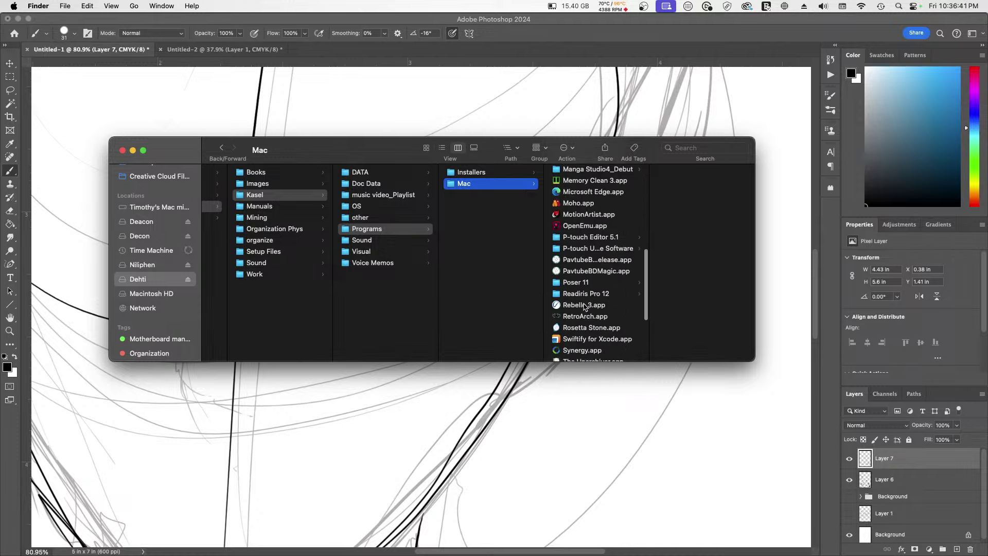
scroll(585, 307, "down", 1)
scroll(585, 307, "down", 4)
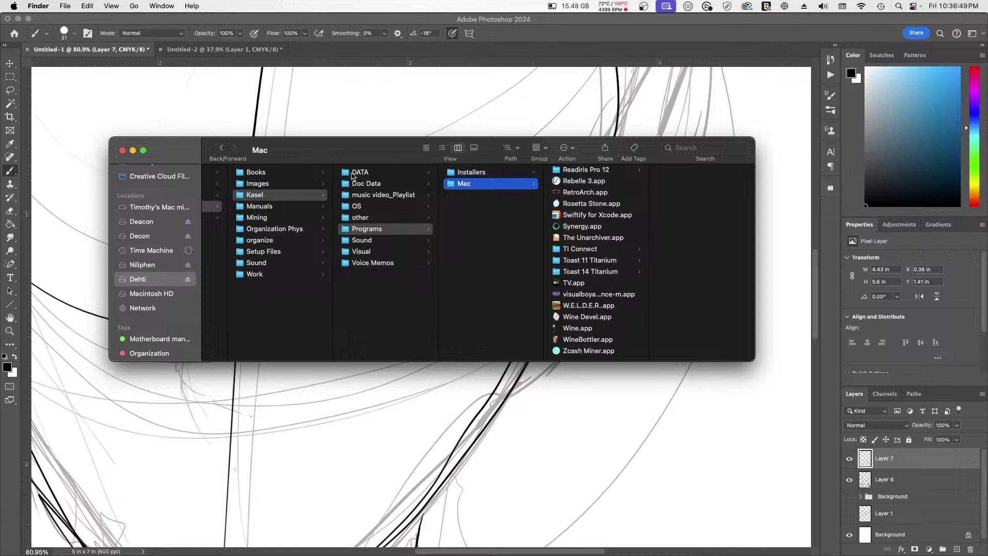
Step: Check Kasel's DATA folder, the Manuals and Organization Phys folders, and the Desktop folder inside organize
left_click(358, 172)
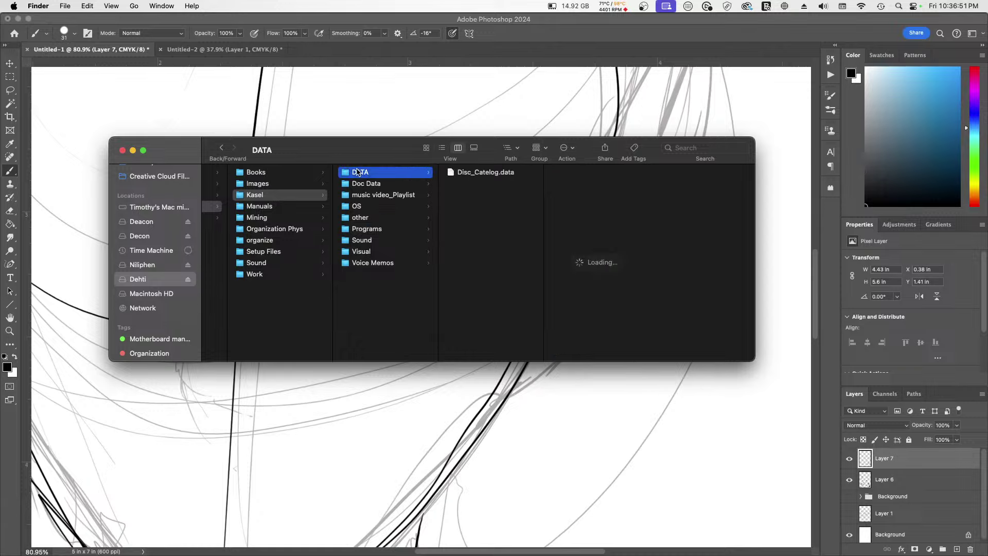
left_click(266, 211)
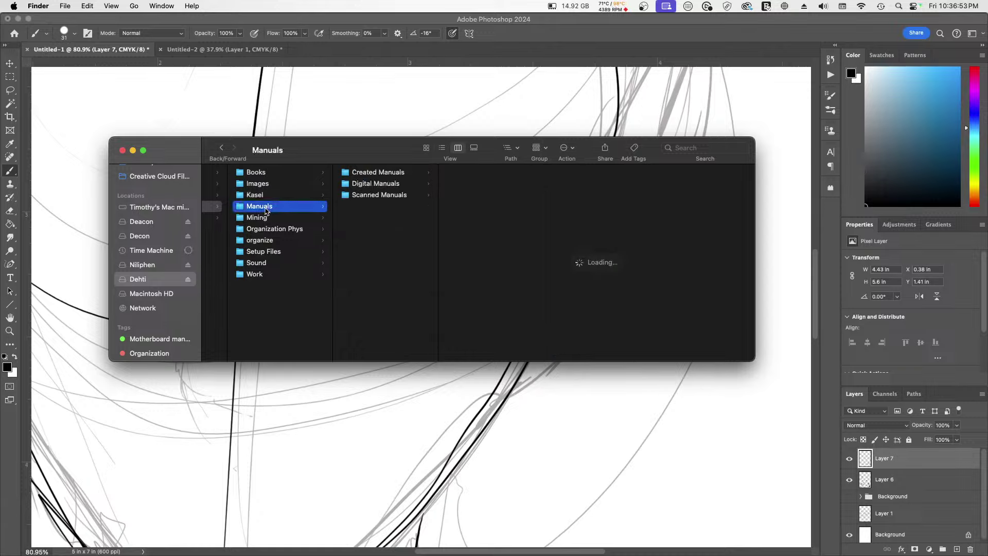
left_click(263, 229)
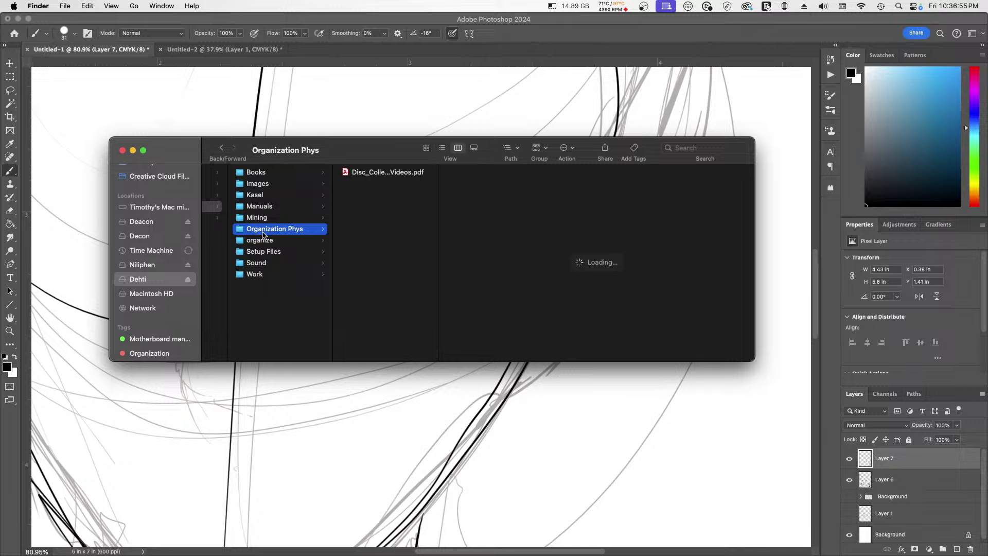
left_click(259, 241)
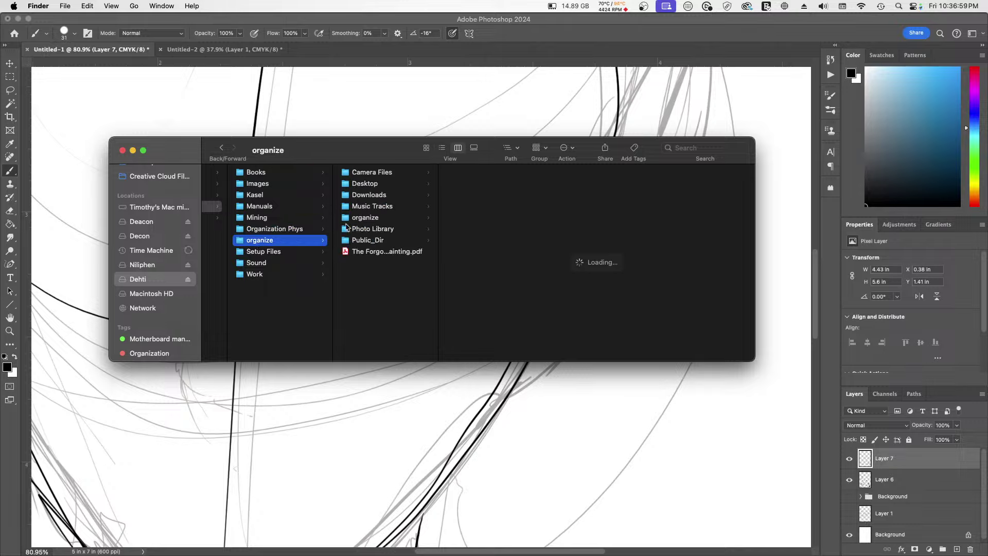
left_click(364, 188)
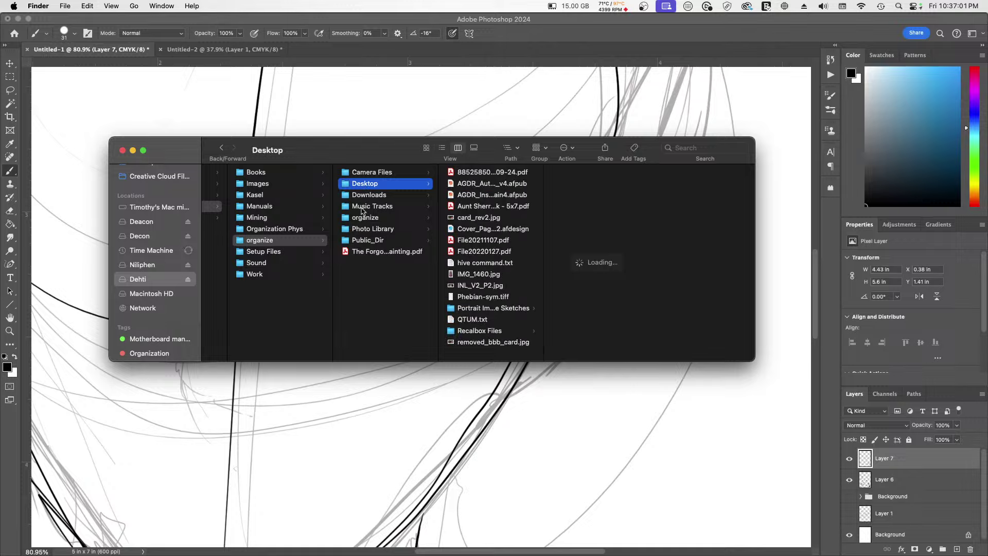
Step: Check Data Network, Database and Files in organize's Public_Dir, look in Photo Library, and close the Finder window
left_click(364, 242)
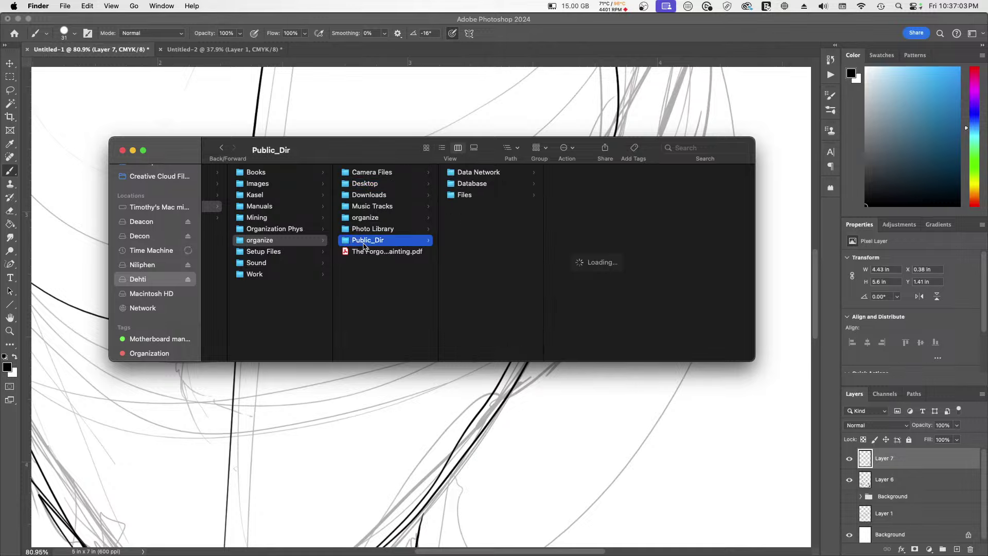
left_click(476, 173)
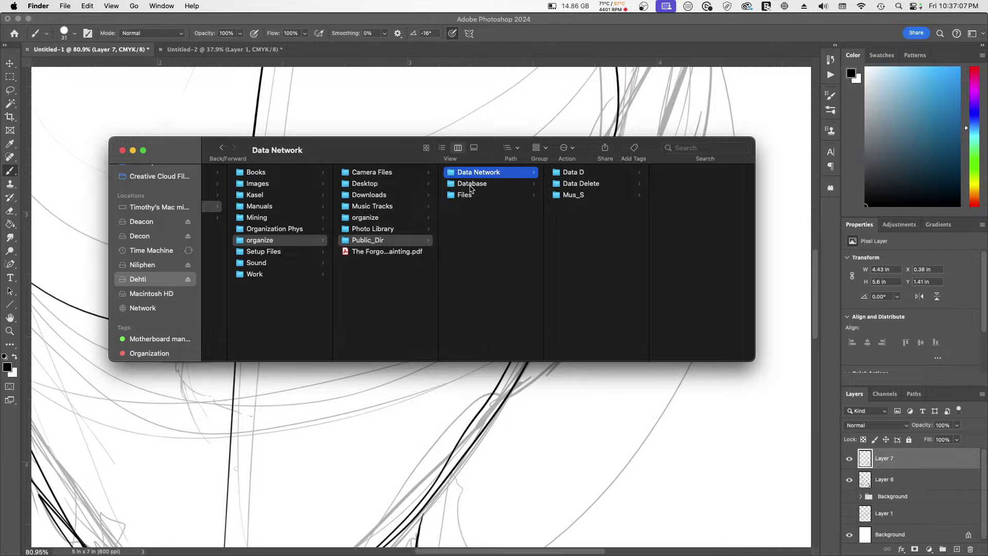
left_click(471, 186)
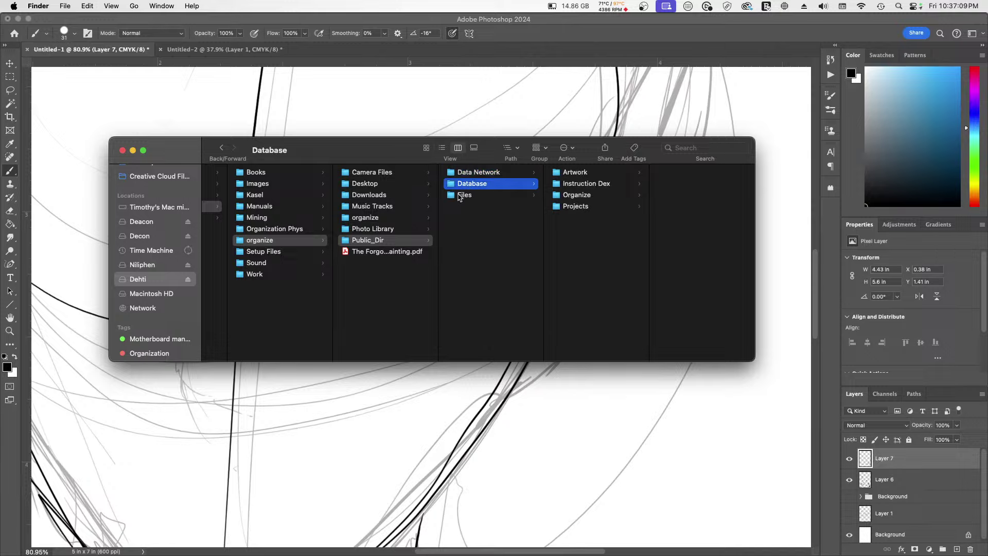
left_click(461, 196)
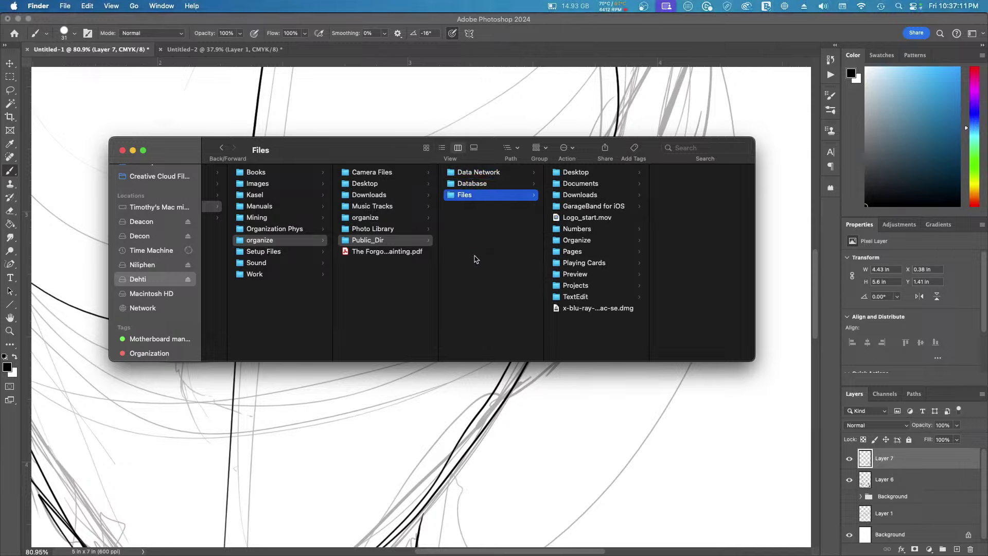
left_click(371, 229)
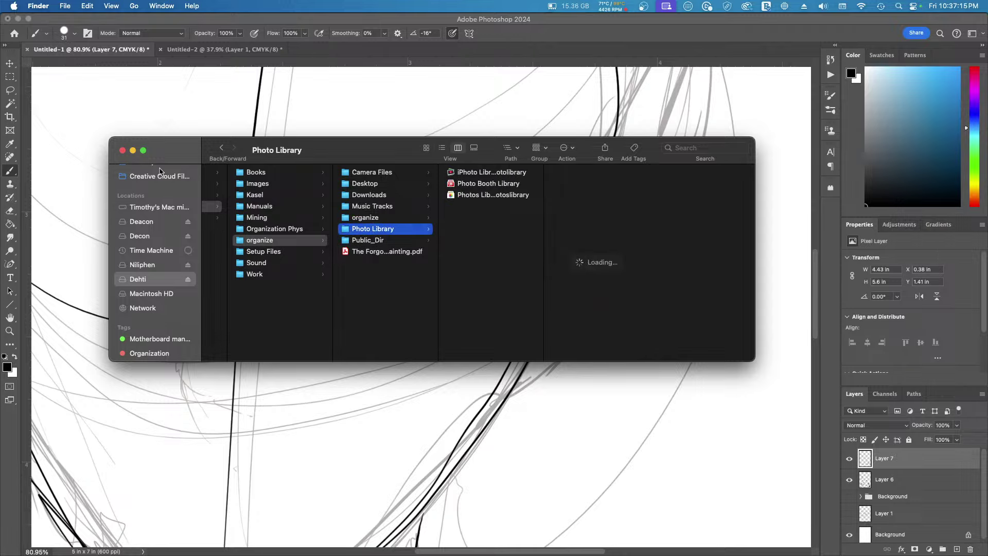
left_click(123, 151)
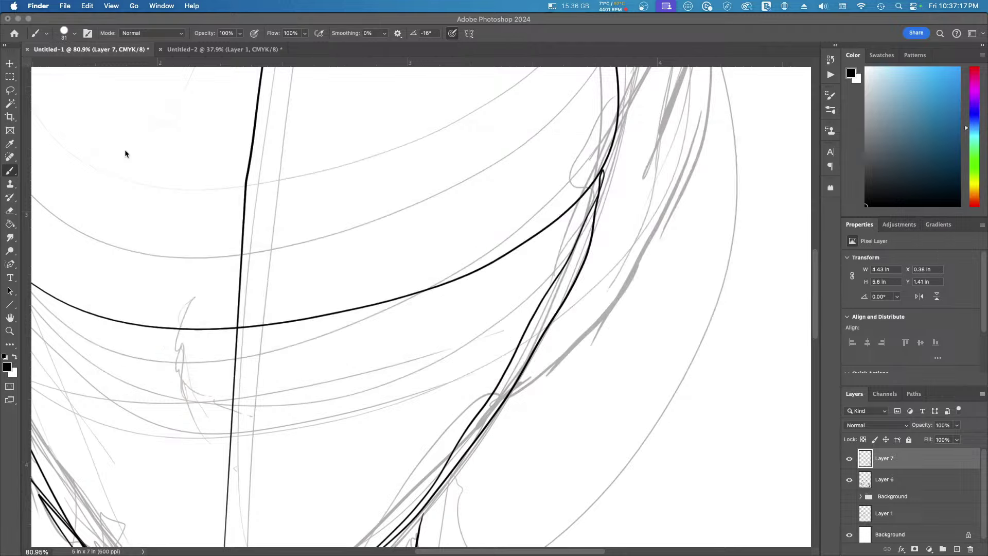
Step: Switch to the Brave browser with a new window and put the cursor in its address bar
mouse_move(109, 553)
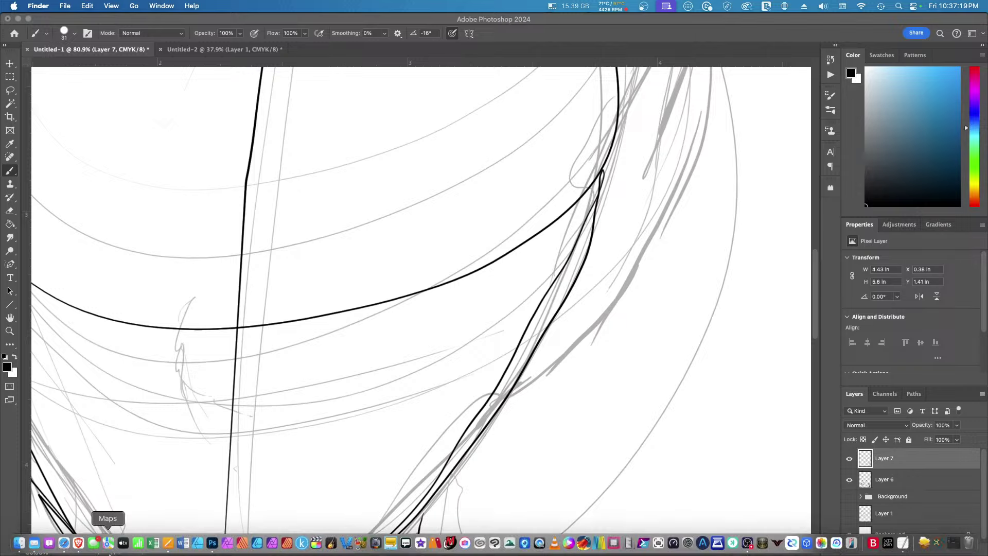
right_click(78, 543)
left_click(106, 436)
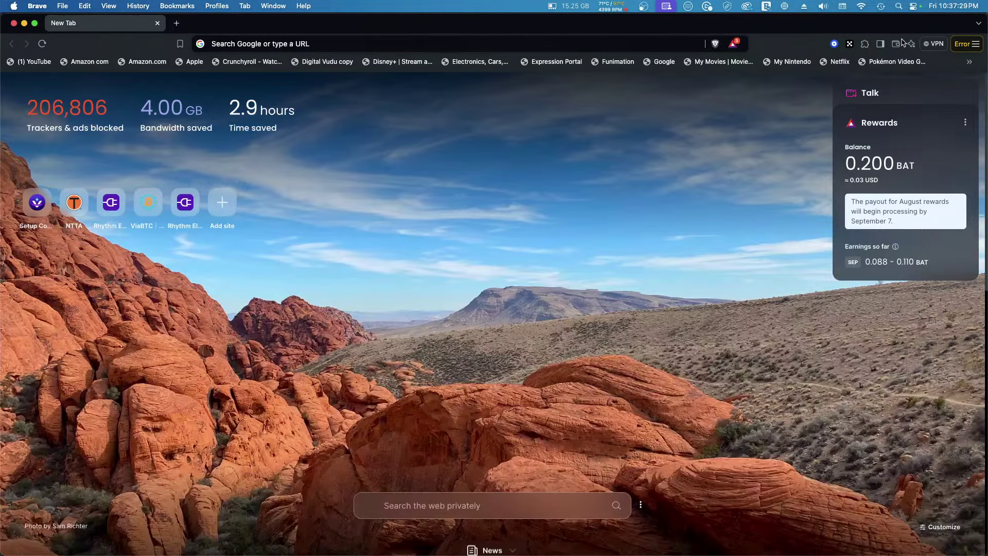
left_click(289, 45)
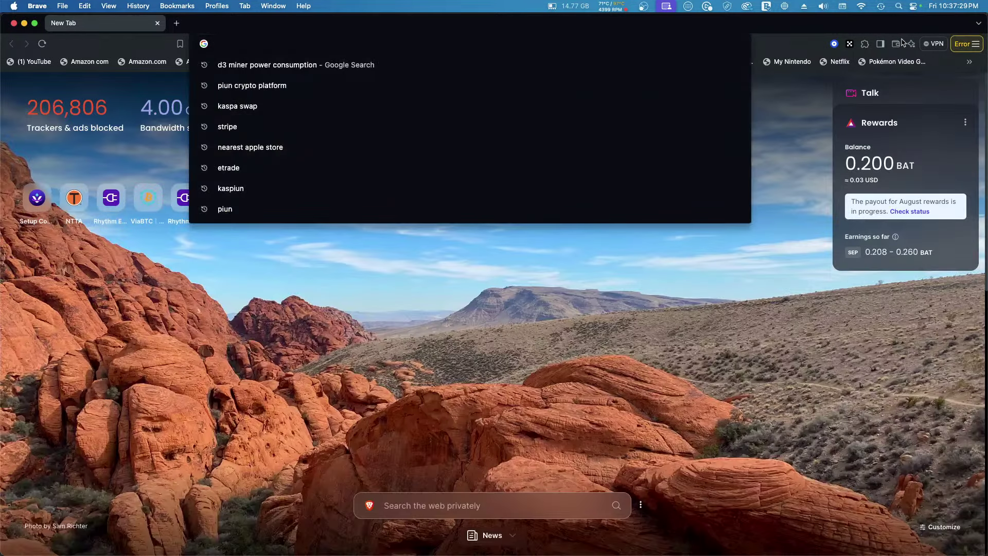
Step: Remove the newly added Bitdefender Anti-tracker extension from Brave
left_click(974, 45)
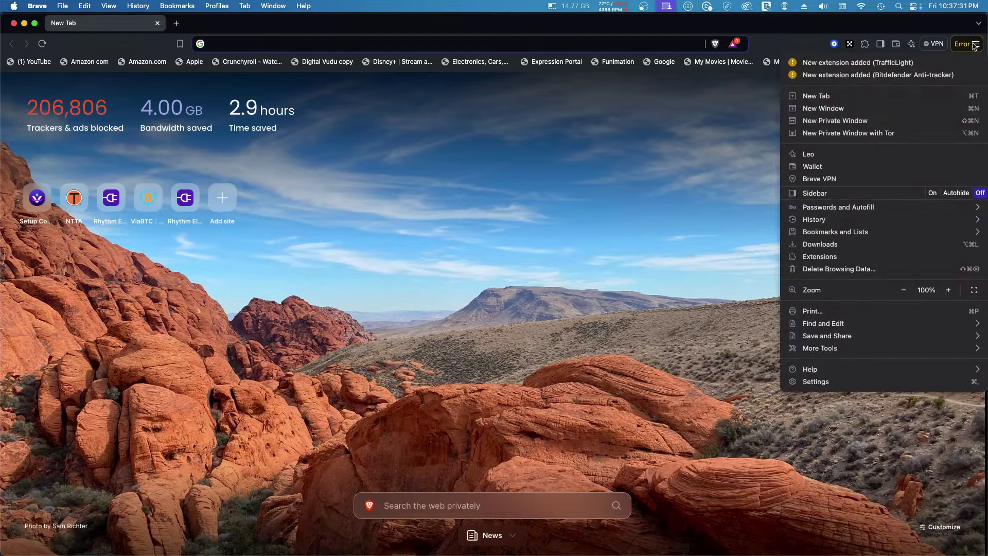
left_click(889, 81)
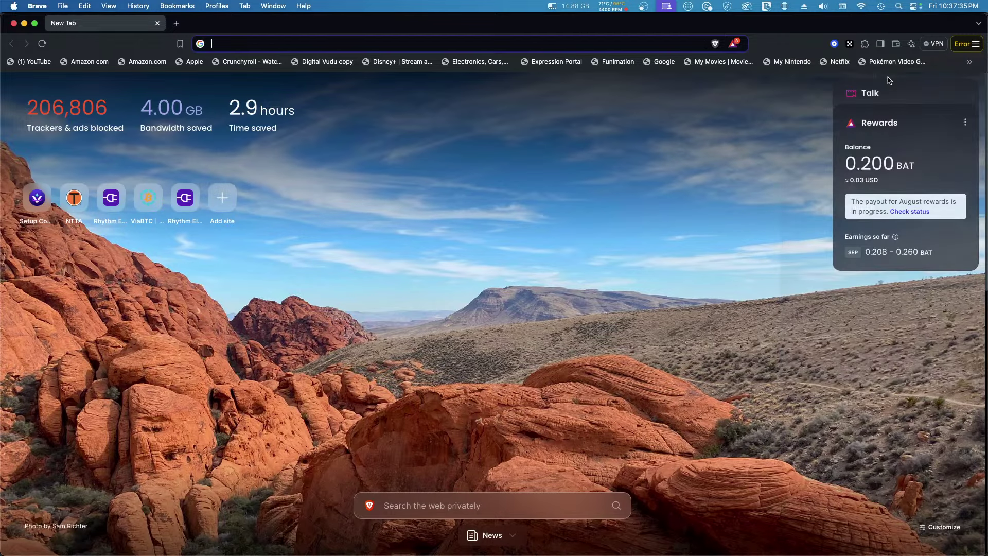
left_click(968, 46)
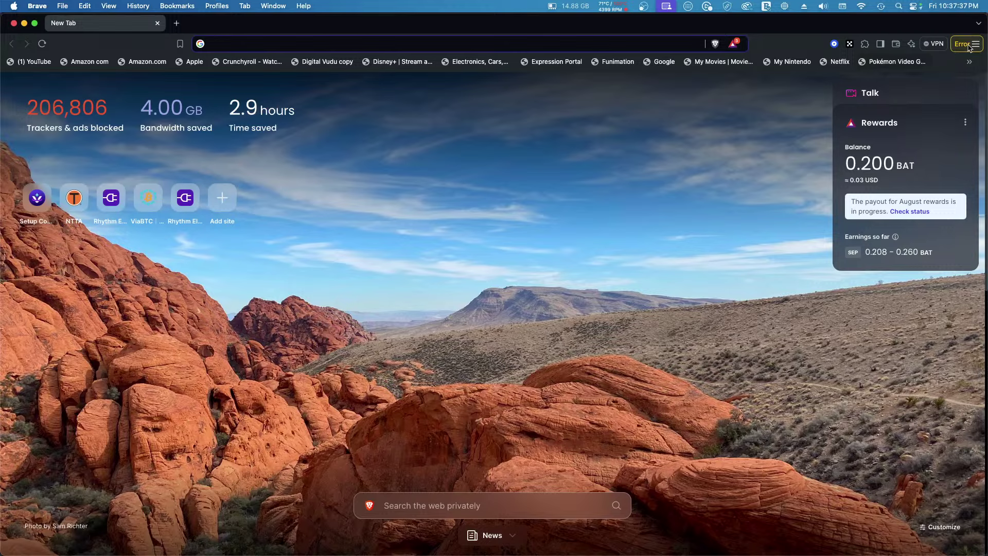
left_click(970, 46)
left_click(856, 77)
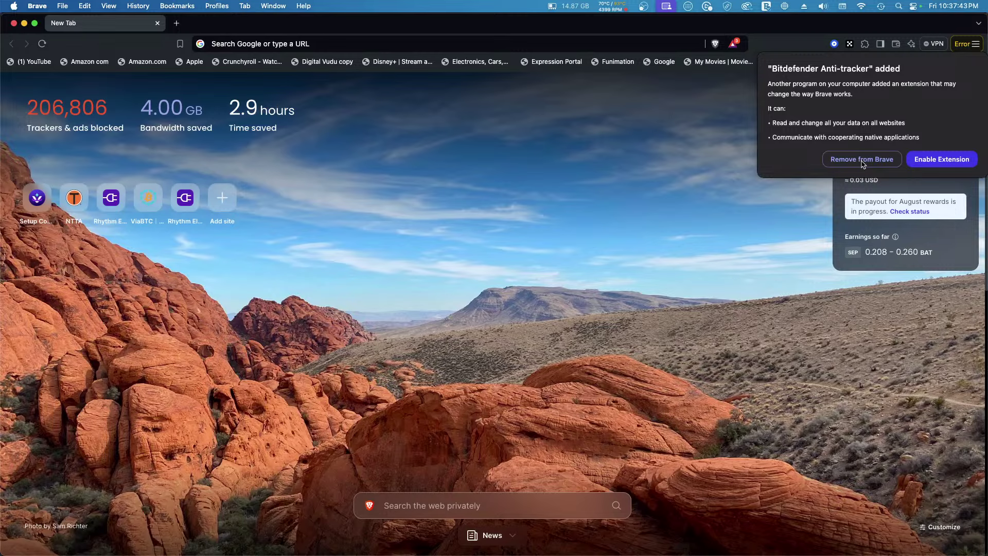
left_click(862, 160)
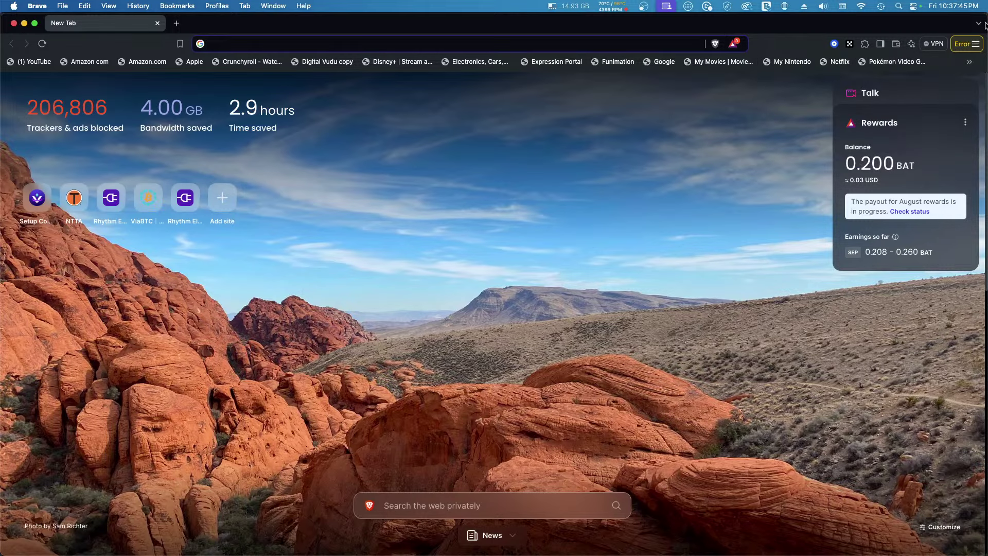
Step: Remove the newly added TrafficLight extension from Brave
left_click(967, 44)
left_click(887, 75)
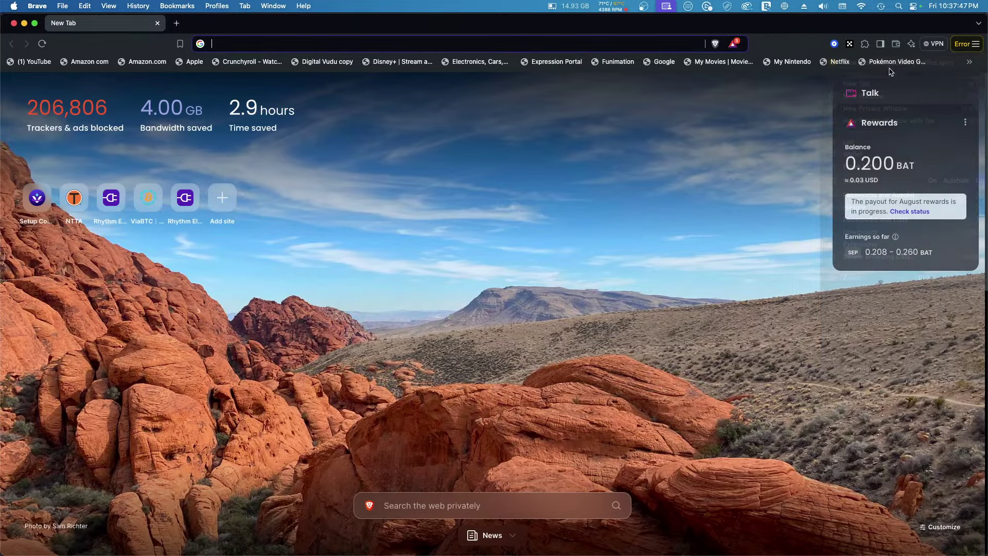
left_click(854, 162)
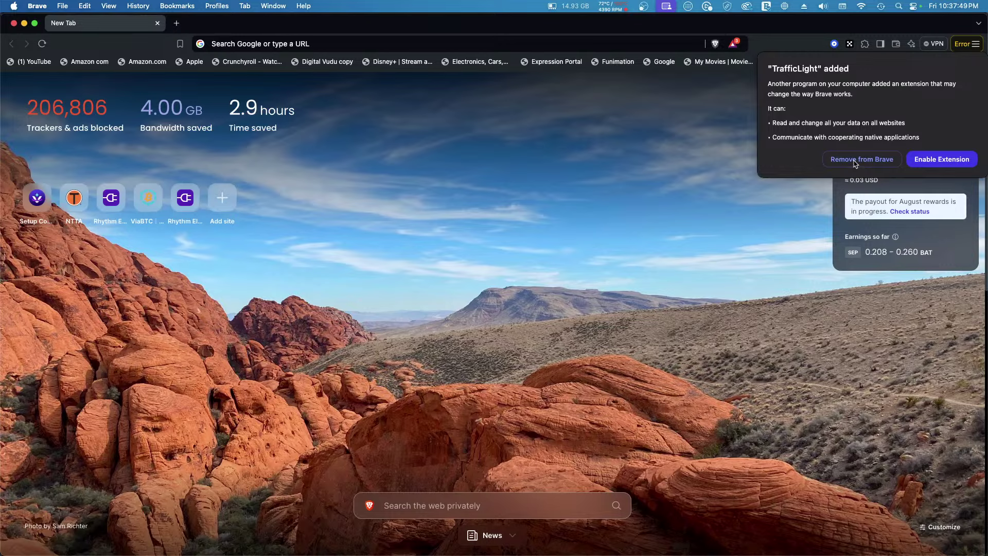
Step: Search Google for "xp pen tablet drivers"
left_click(566, 46)
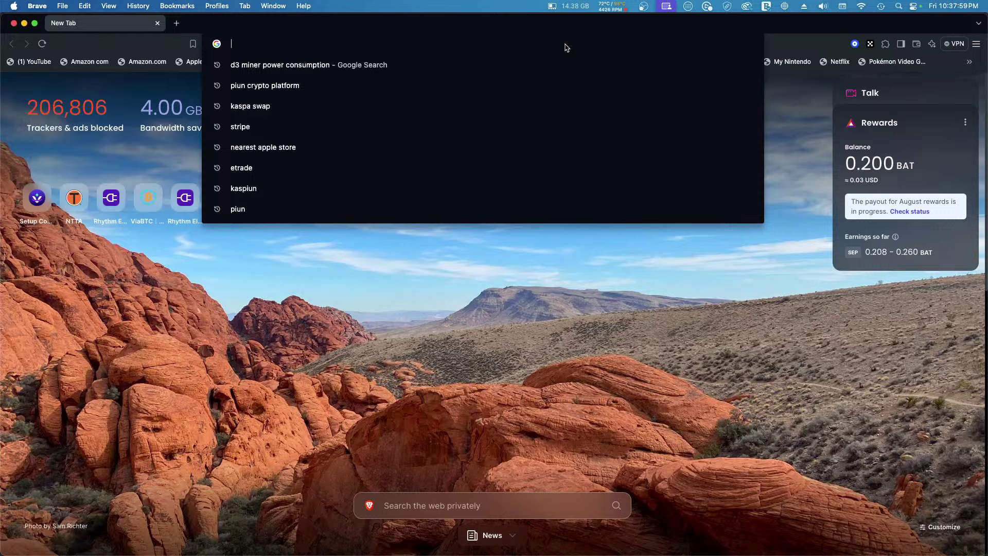
type("d")
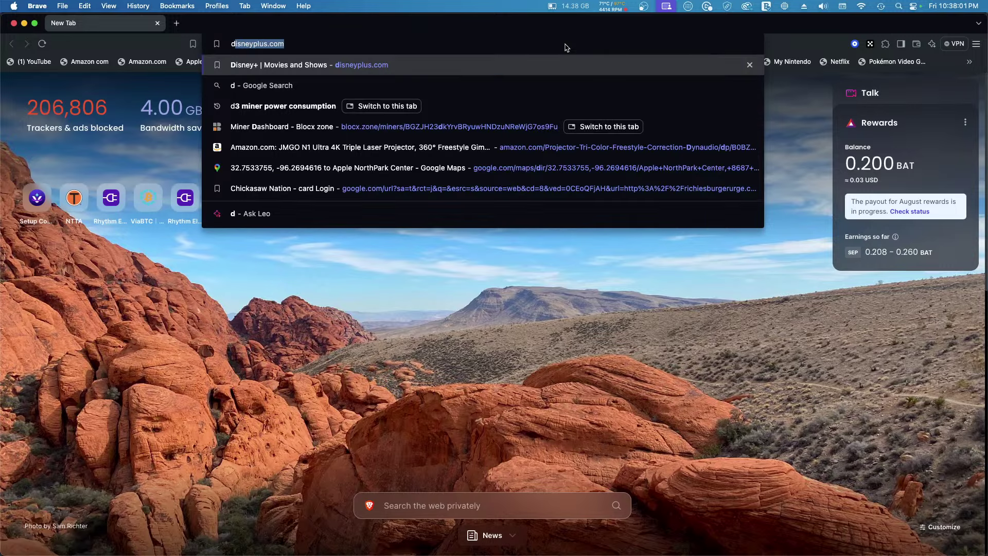
key("BackSpace")
key("BackSpace")
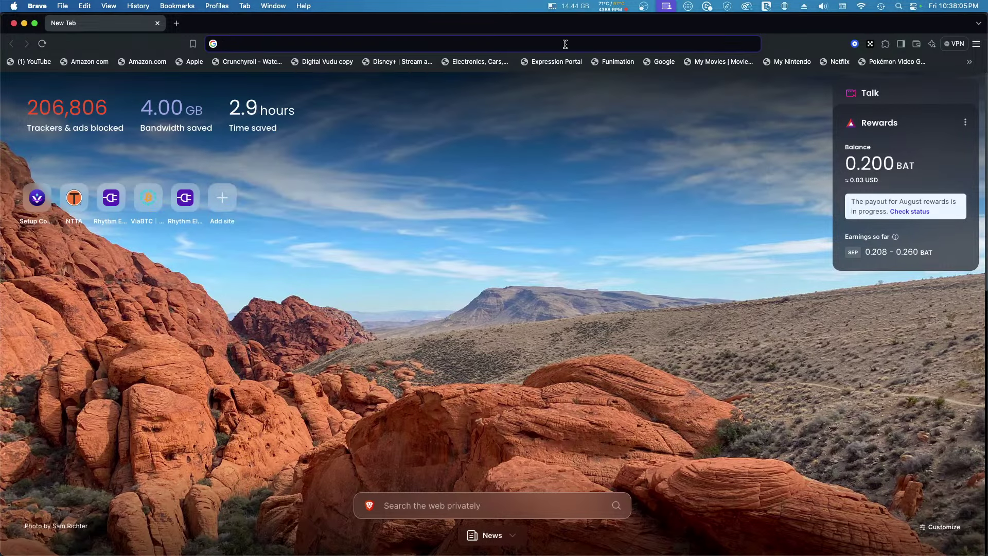
type("d")
key("BackSpace")
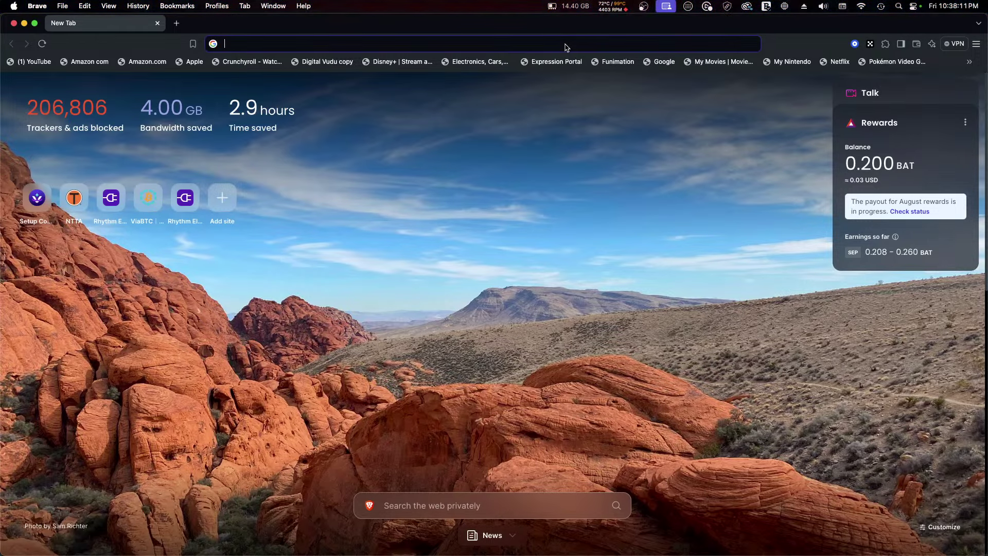
type("xp ep")
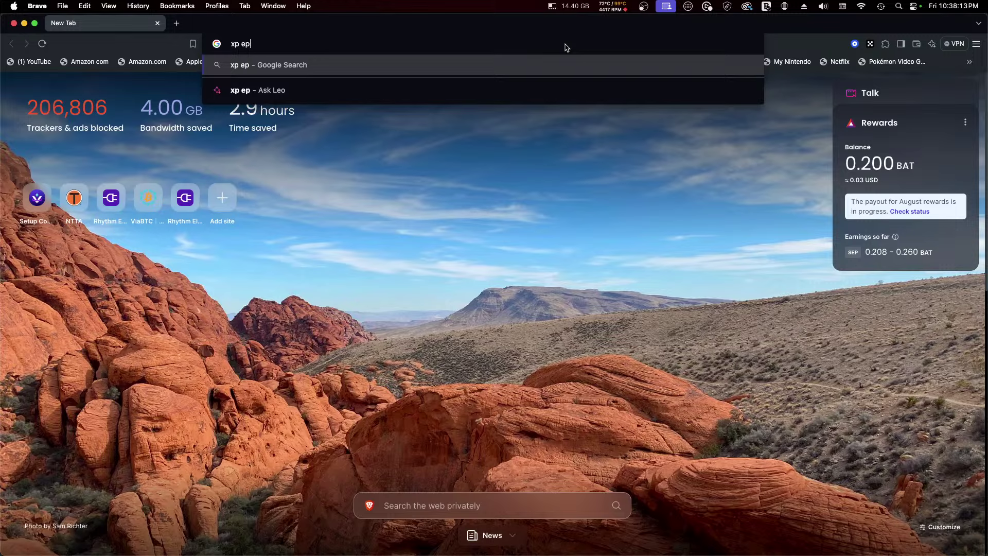
key("BackSpace")
key("BackSpace")
type("pen t")
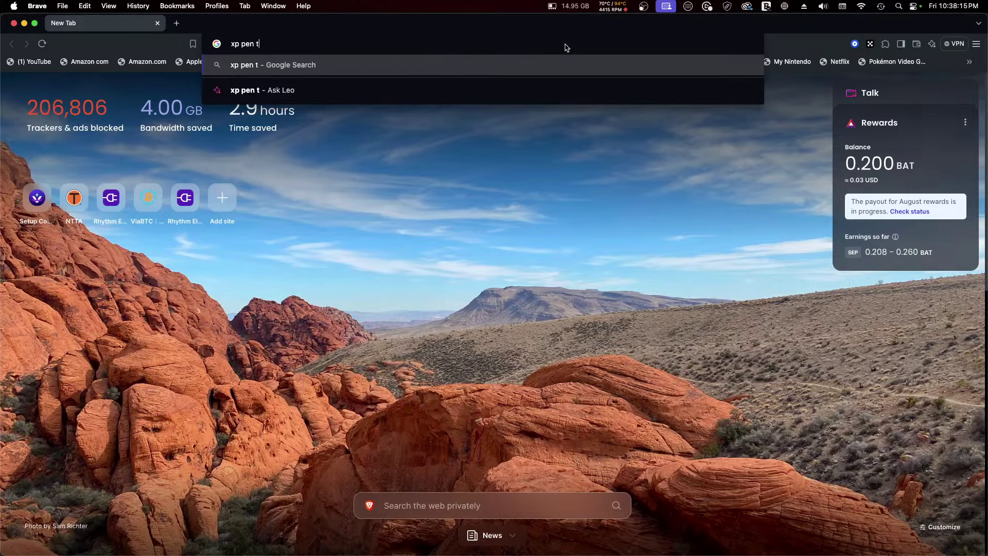
type("ablet ")
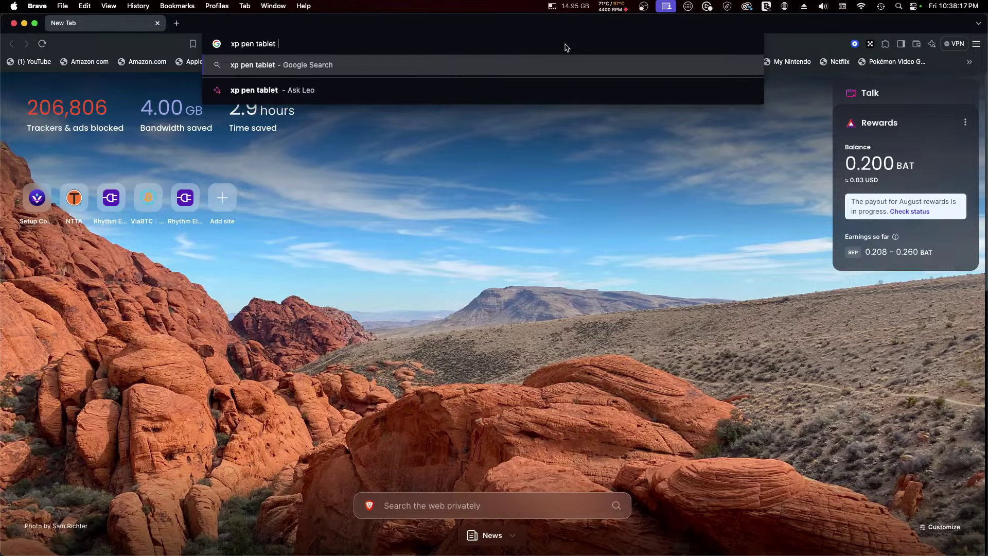
type("upd")
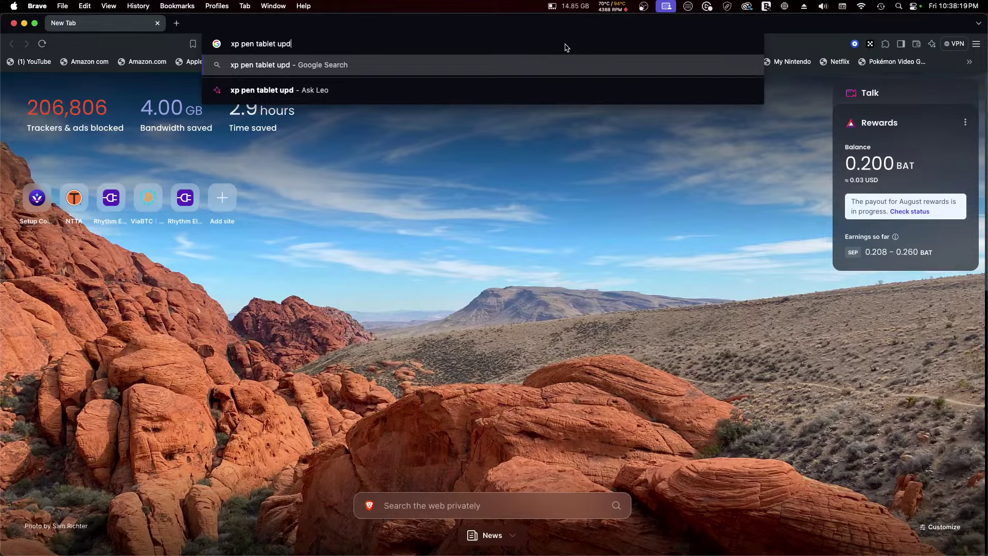
key("BackSpace")
key("BackSpace")
key("BackSpace")
type("drives")
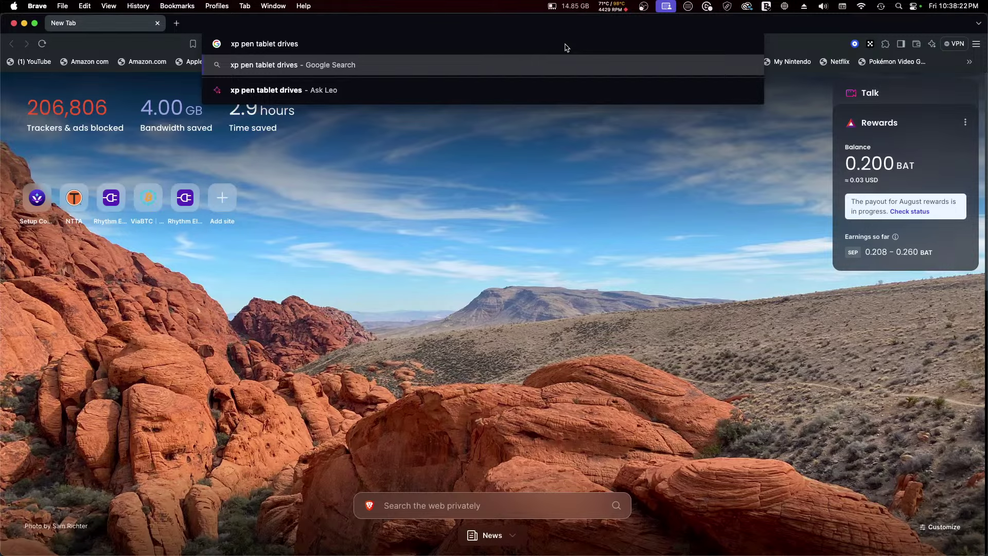
key("BackSpace")
type("rs")
key("Return")
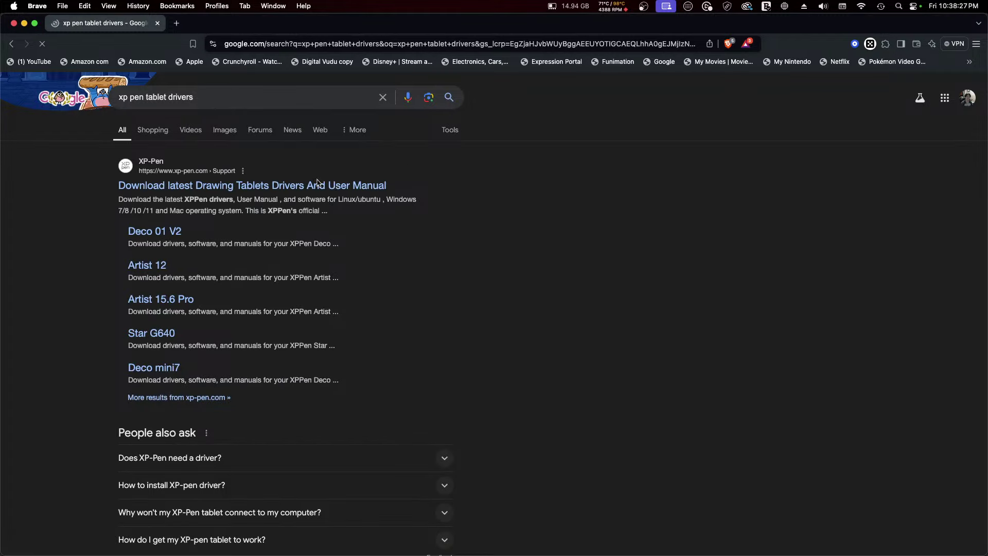
Step: Open XP-Pen's official drivers page from the results, expand Drivers Download, and look through the listed product series
left_click(274, 186)
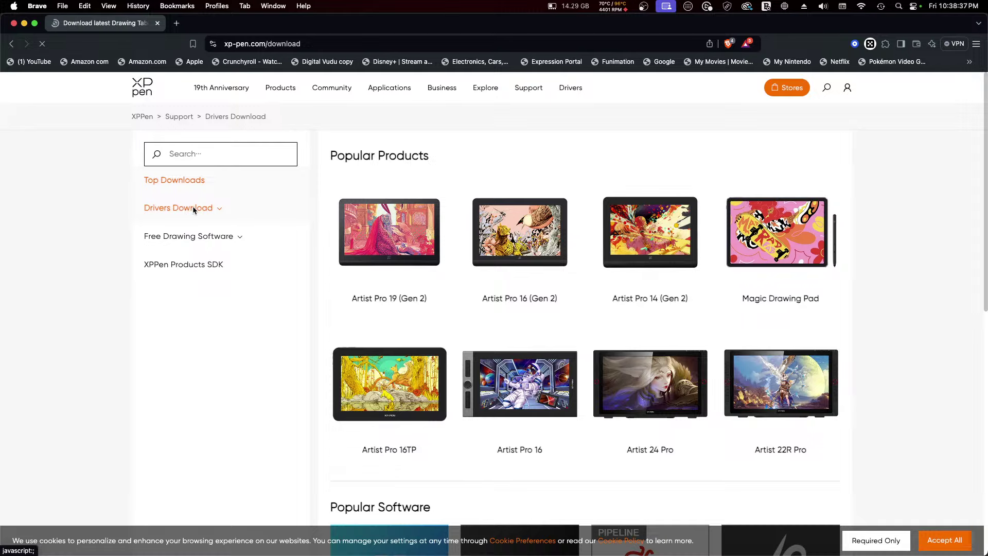
left_click(190, 208)
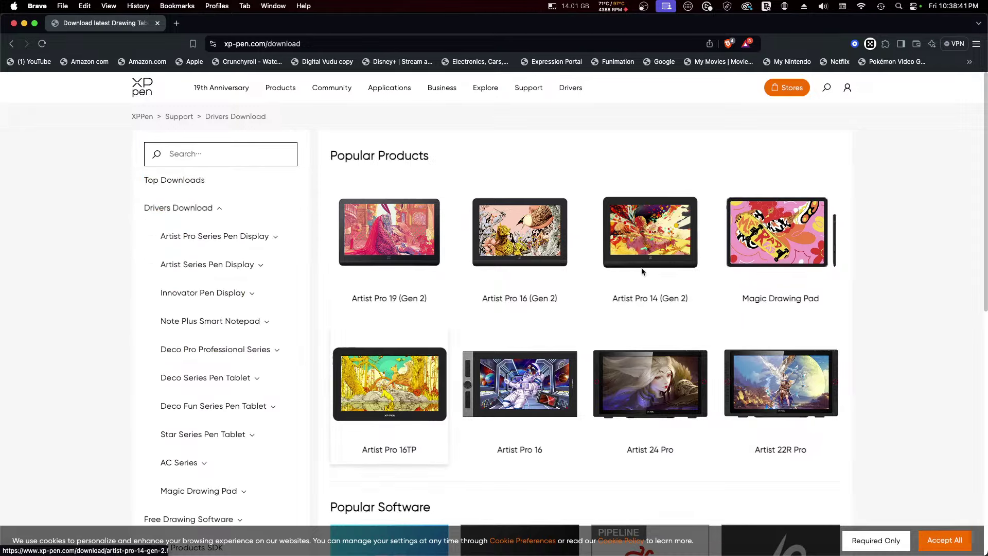
scroll(878, 268, "down", 2)
scroll(878, 267, "down", 3)
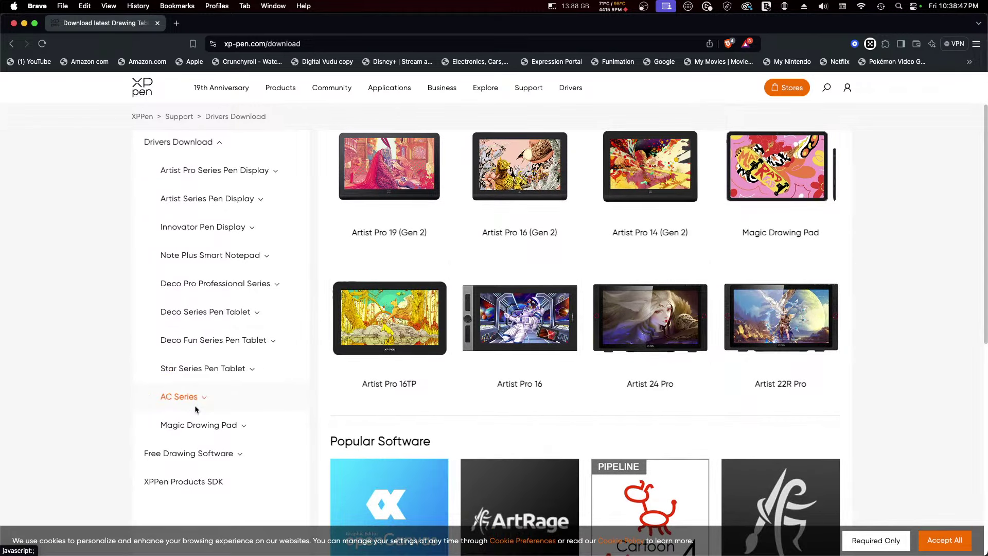
scroll(195, 406, "down", 1)
scroll(195, 407, "down", 8)
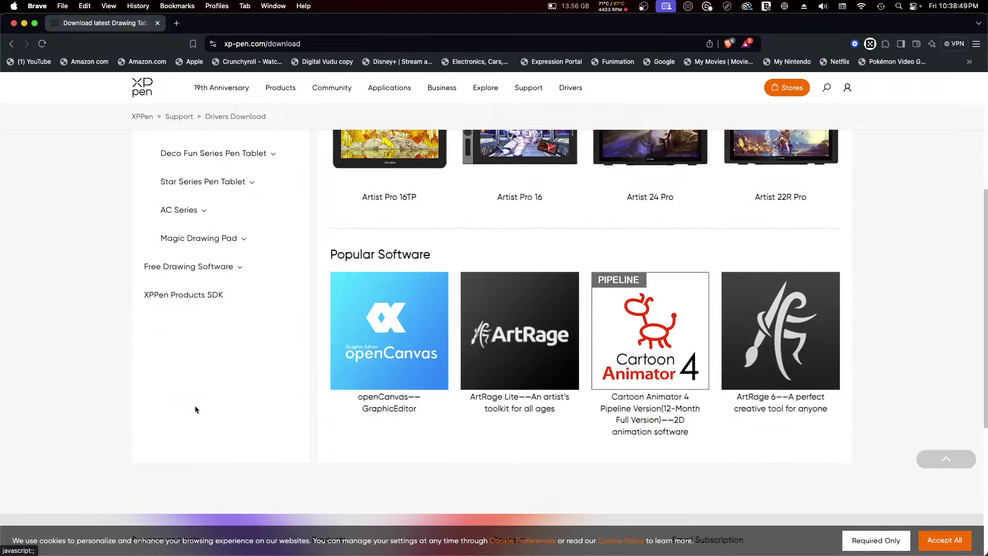
scroll(521, 217, "up", 11)
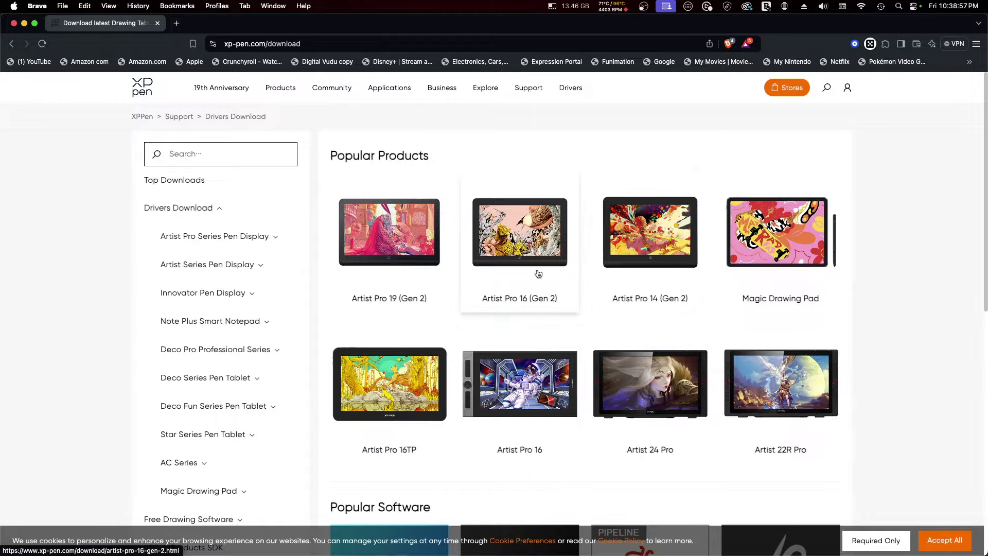
Step: Open the Artist Pro 16 (Gen 2) driver page and save the previous-version Mac10.10 driver as Mac10.10.zip in Downloads
left_click(545, 254)
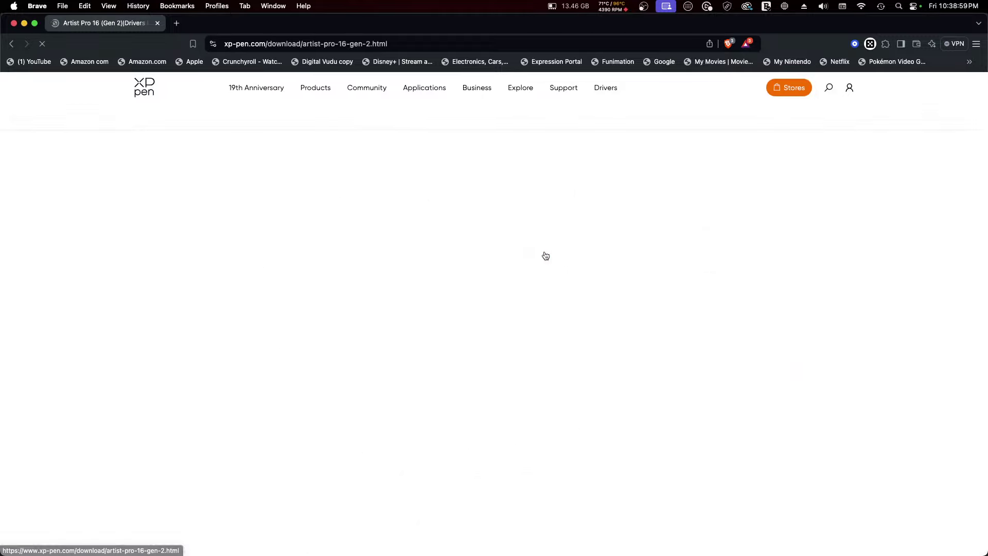
scroll(496, 378, "down", 1)
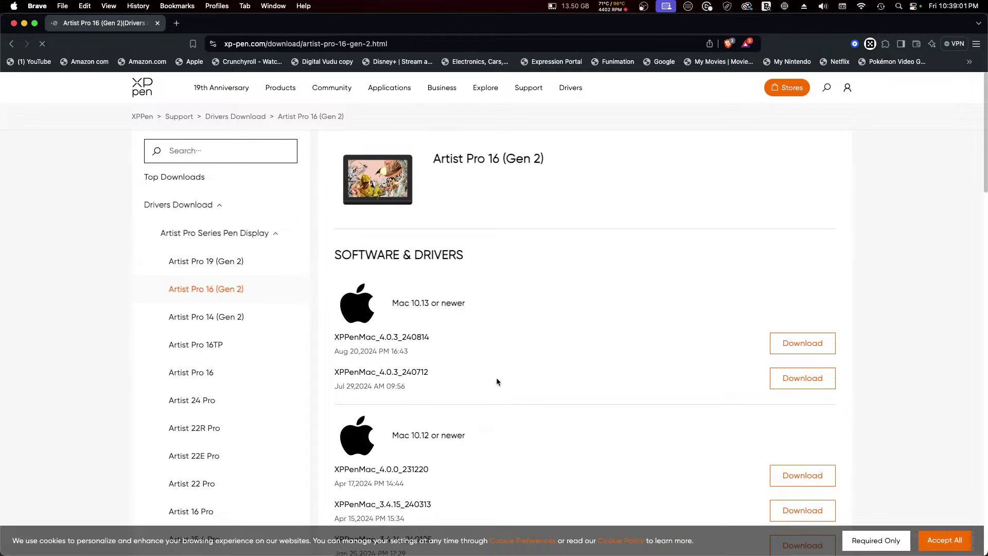
scroll(497, 381, "down", 1)
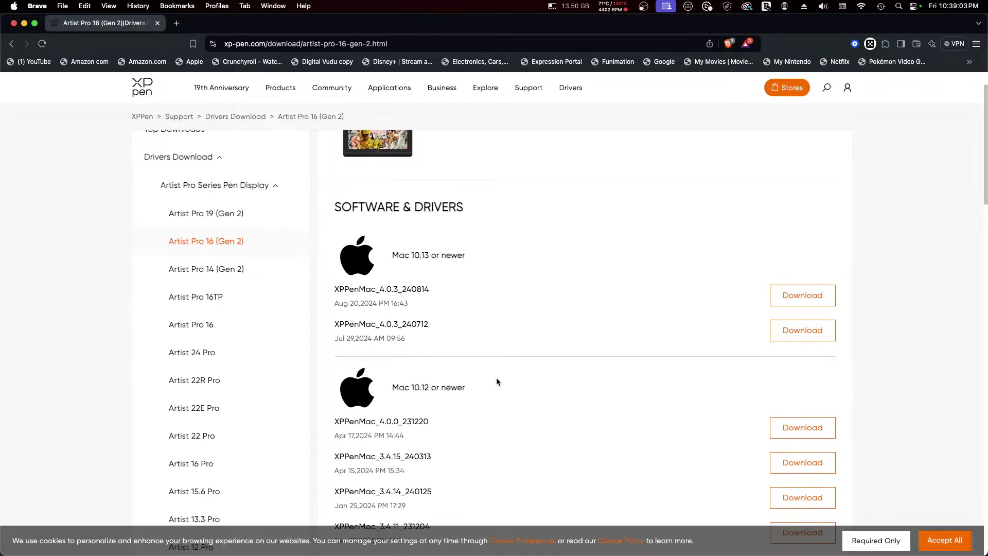
scroll(497, 381, "down", 5)
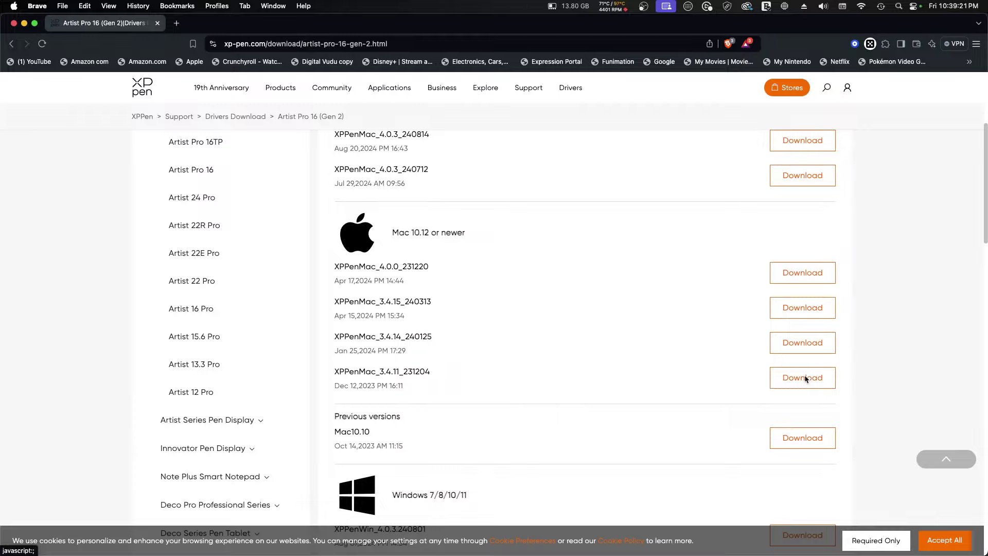
left_click(802, 438)
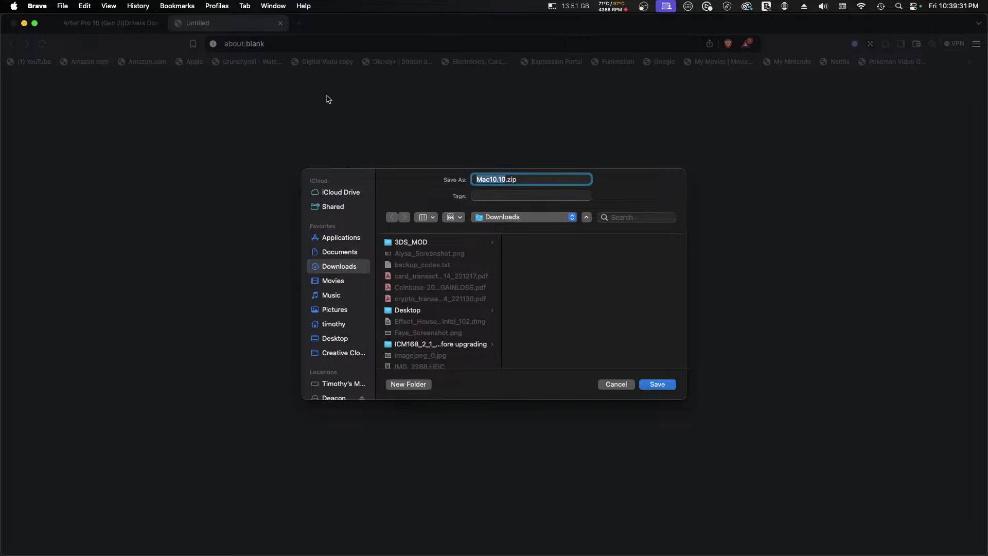
left_click(658, 385)
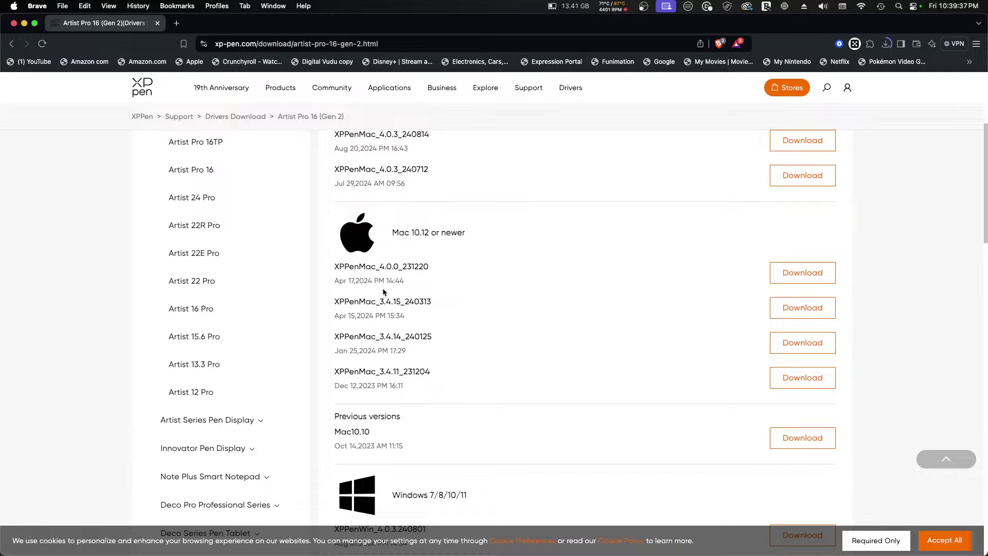
Step: Download the XPPenMac_4.0.0_231220 driver for Mac 10.12 or newer and save it in Downloads
scroll(383, 292, "down", 1)
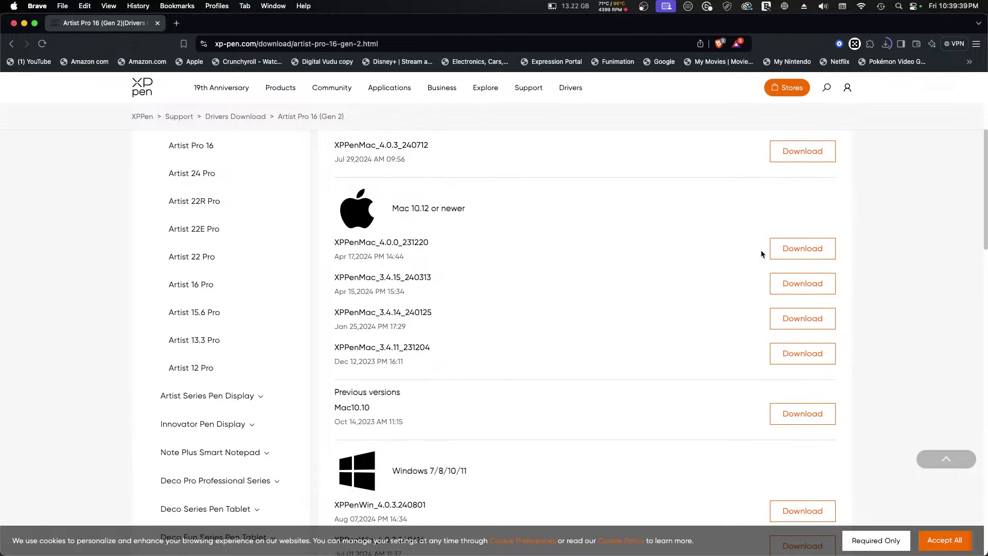
left_click(811, 251)
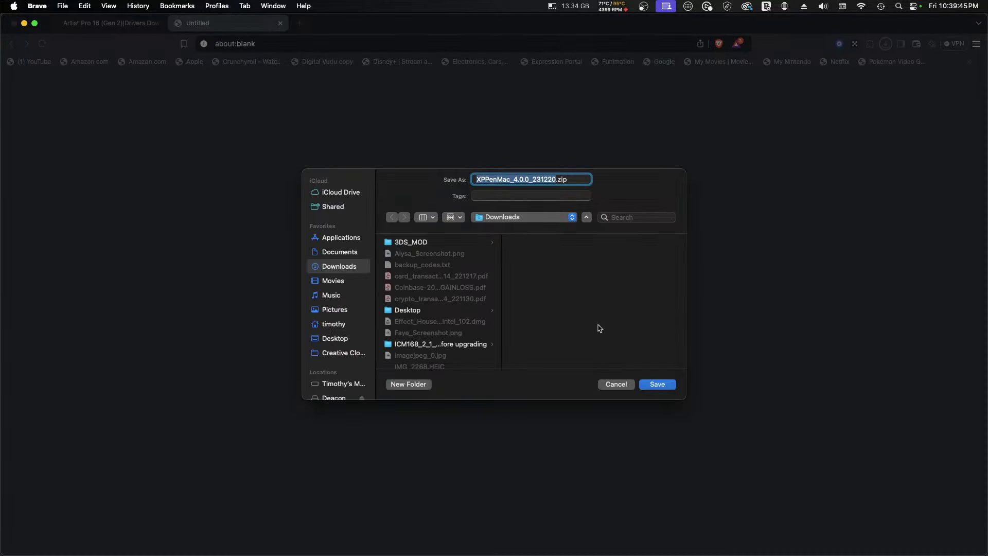
left_click(657, 385)
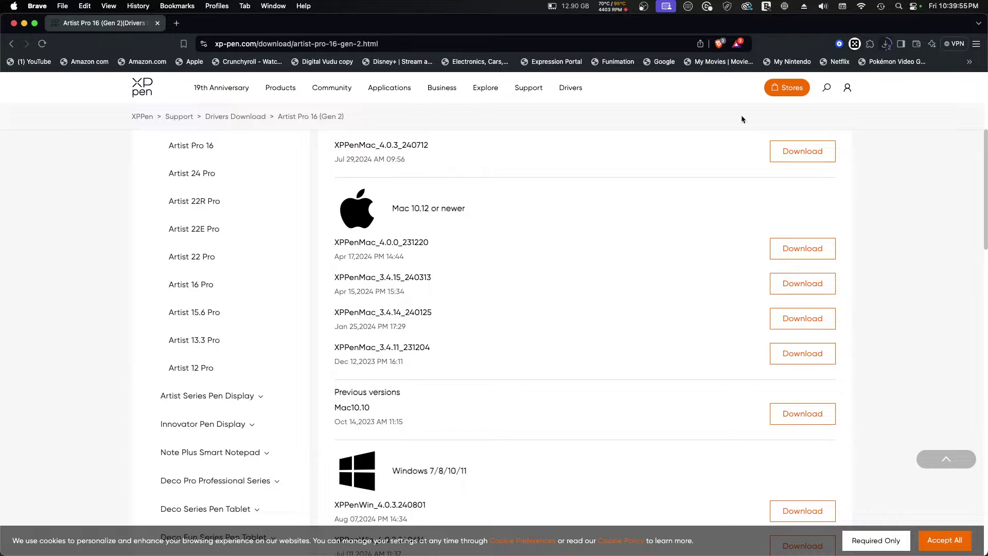
Step: Open the Artist 15.6 Pro driver page and look through its available drivers and the other product series
scroll(220, 258, "up", 2)
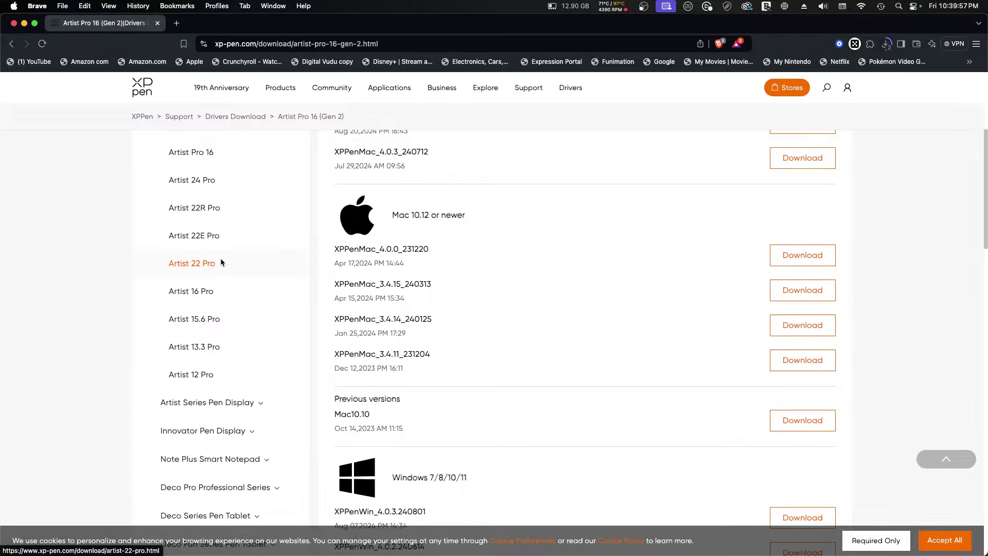
scroll(220, 258, "up", 1)
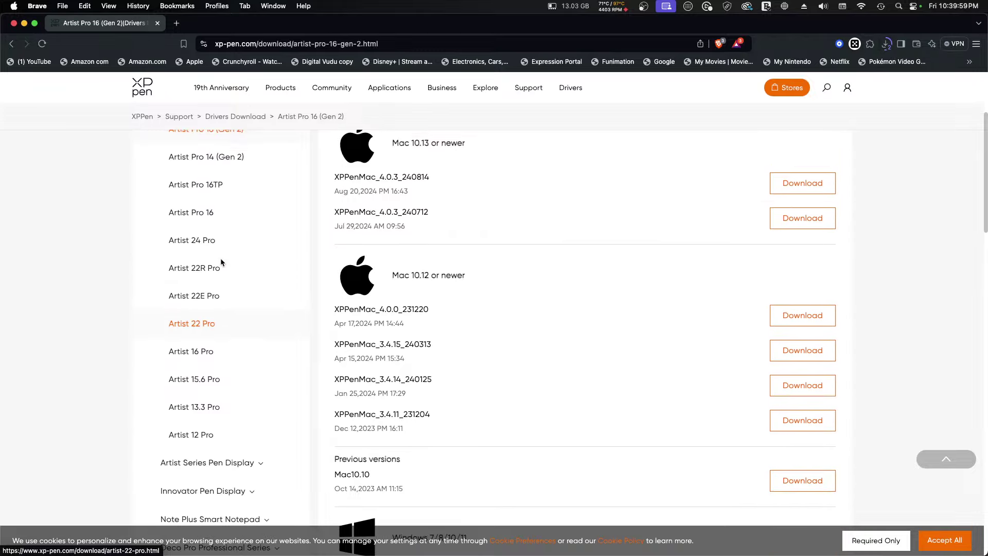
left_click(207, 381)
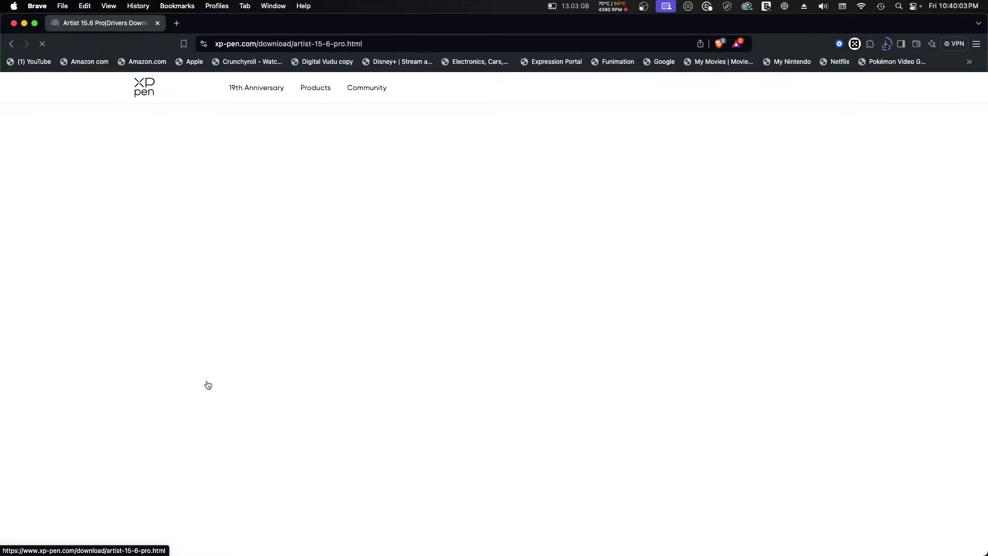
scroll(211, 386, "down", 3)
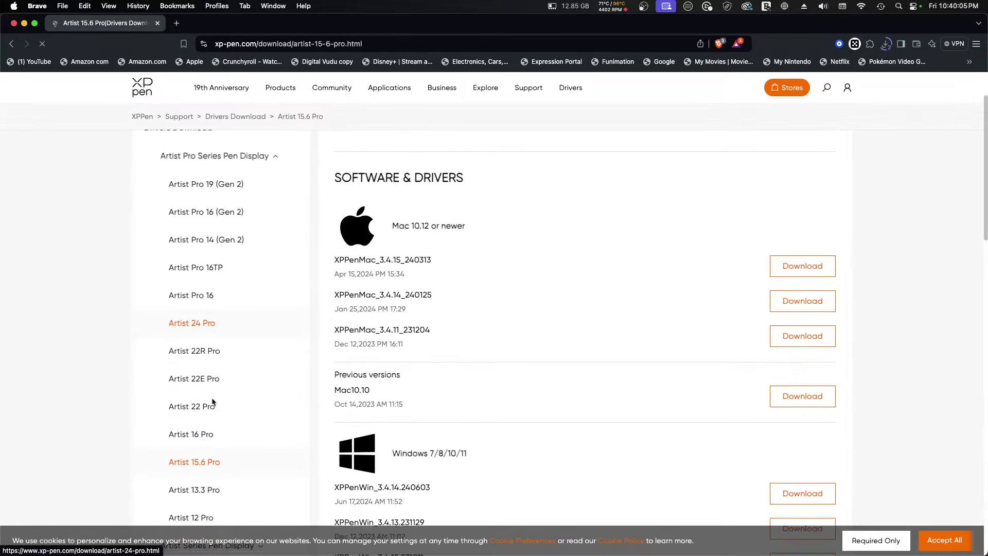
scroll(212, 401, "down", 2)
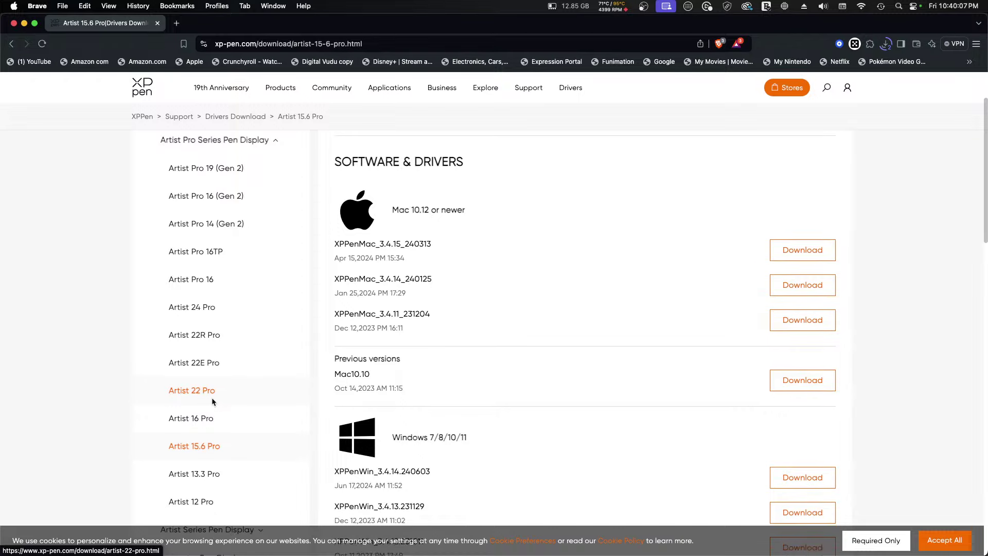
scroll(212, 401, "down", 3)
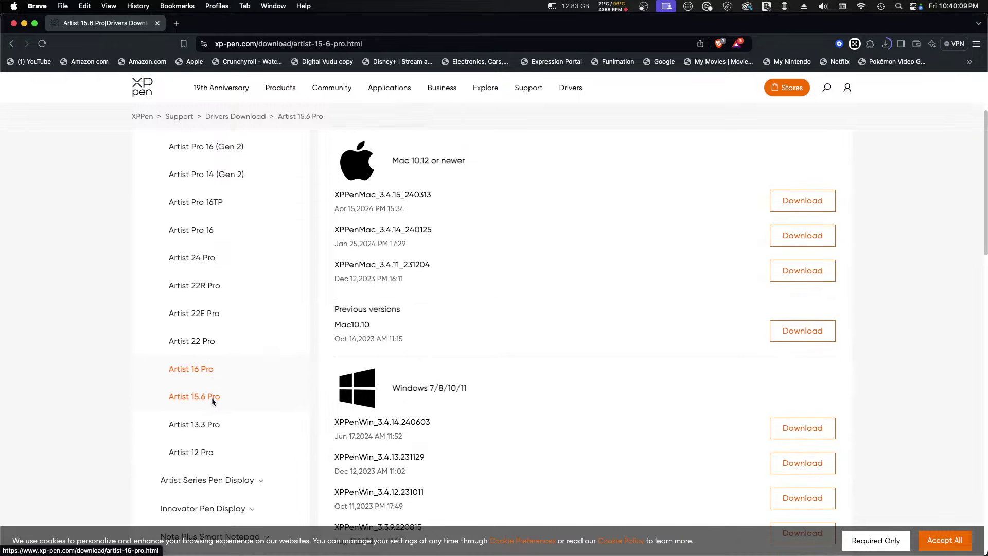
scroll(211, 400, "down", 3)
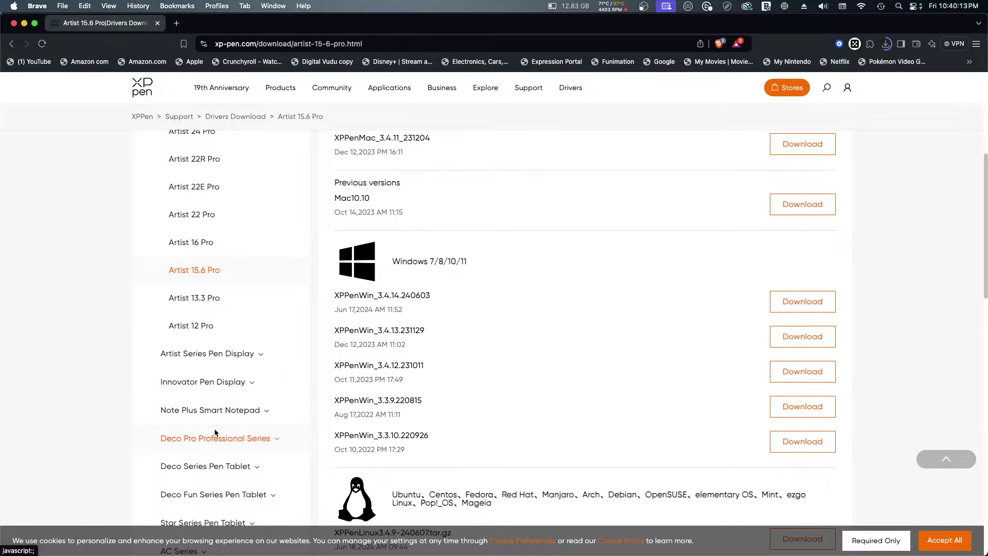
scroll(214, 428, "down", 4)
scroll(214, 431, "down", 4)
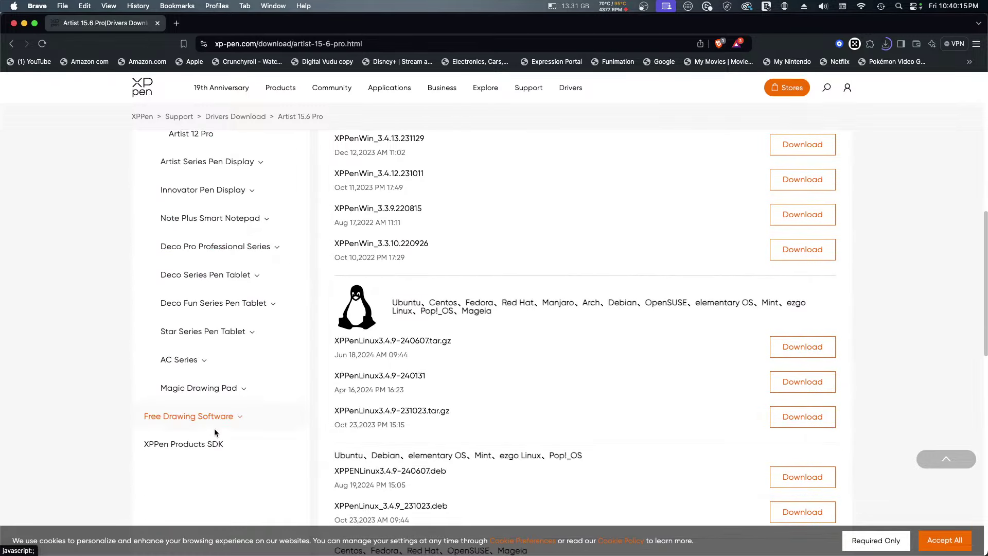
scroll(214, 428, "up", 15)
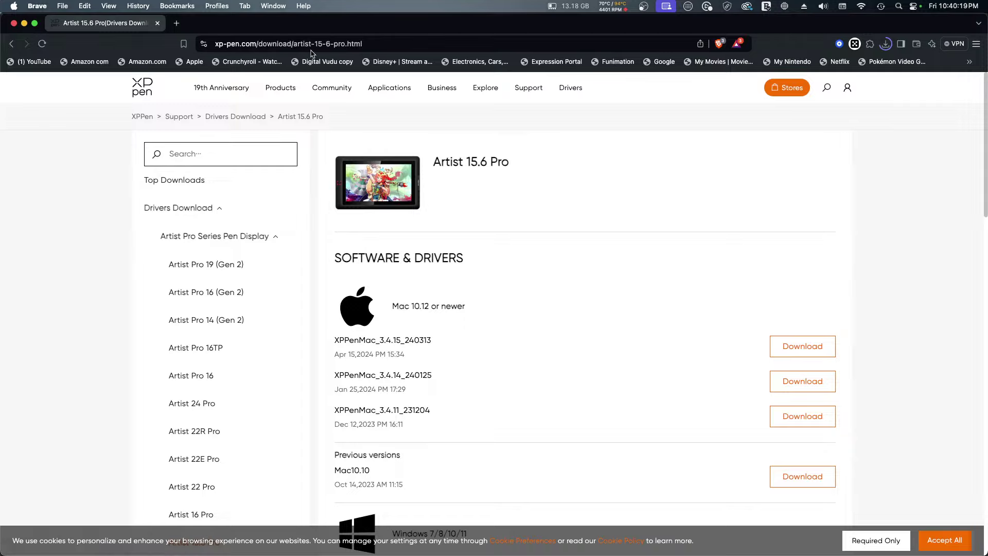
Step: Open the downloaded Mac10.10.zip from the browser's recent downloads to expand it
left_click(885, 46)
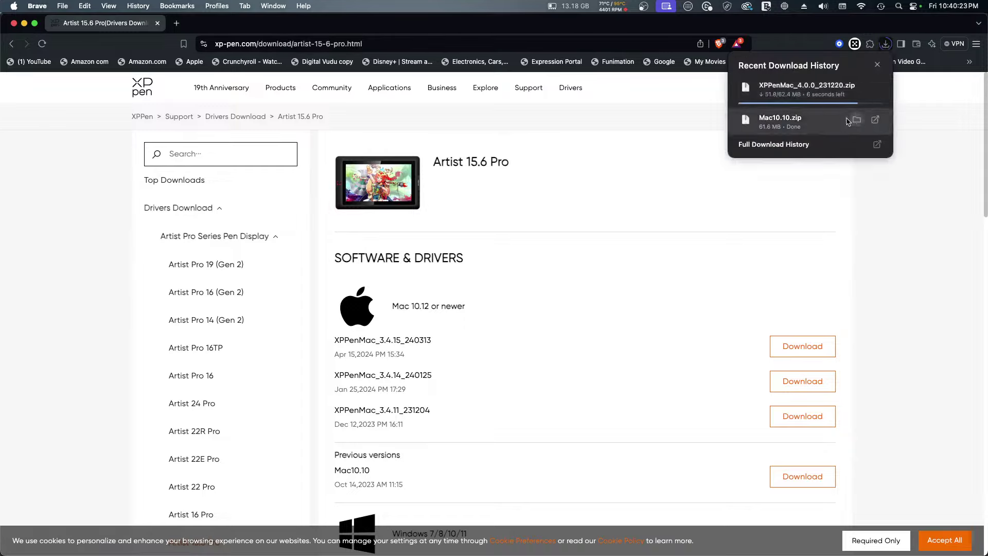
left_click(875, 120)
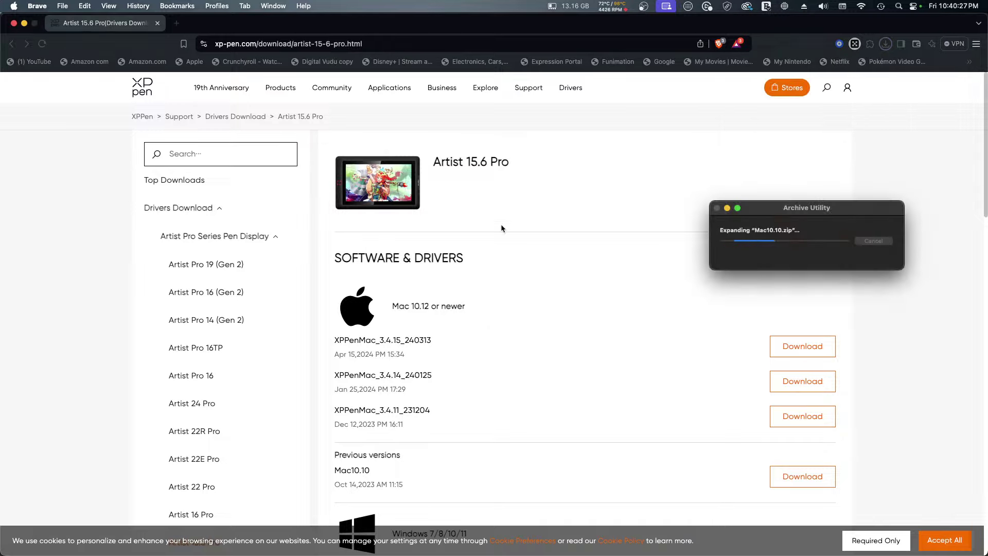
Step: Open the Artist 15.6 driver page from the Artist Series Pen Display list and look through its Mac drivers
left_click(242, 340)
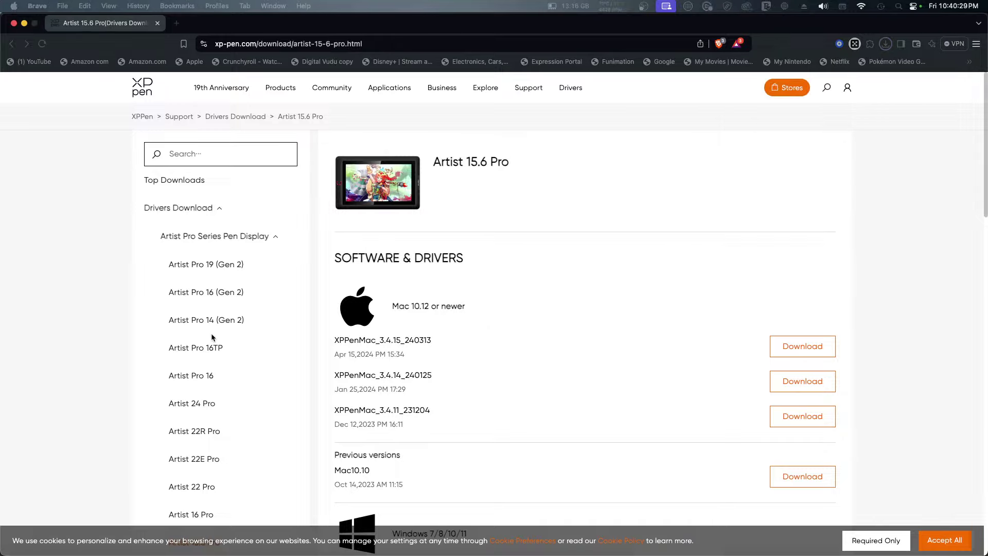
scroll(214, 339, "down", 3)
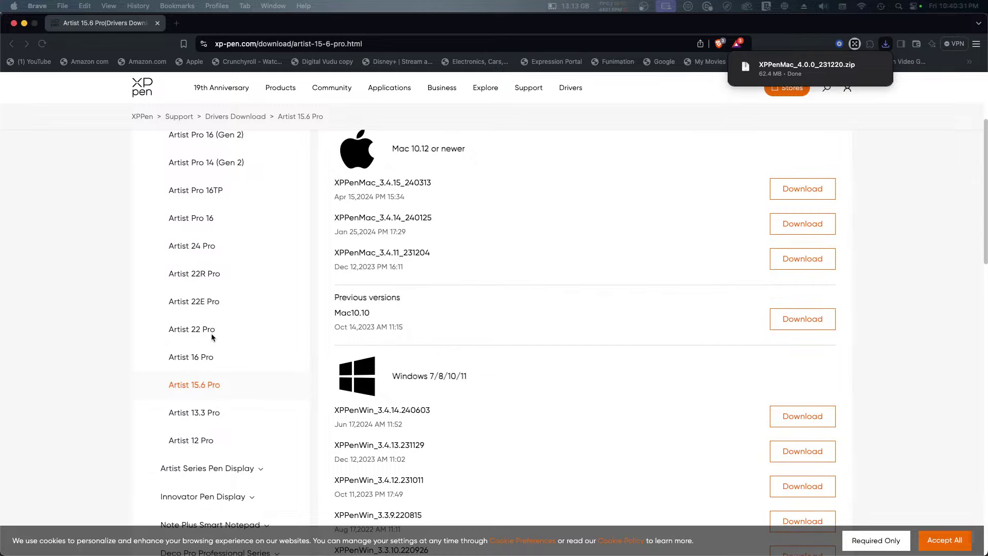
scroll(212, 335, "down", 3)
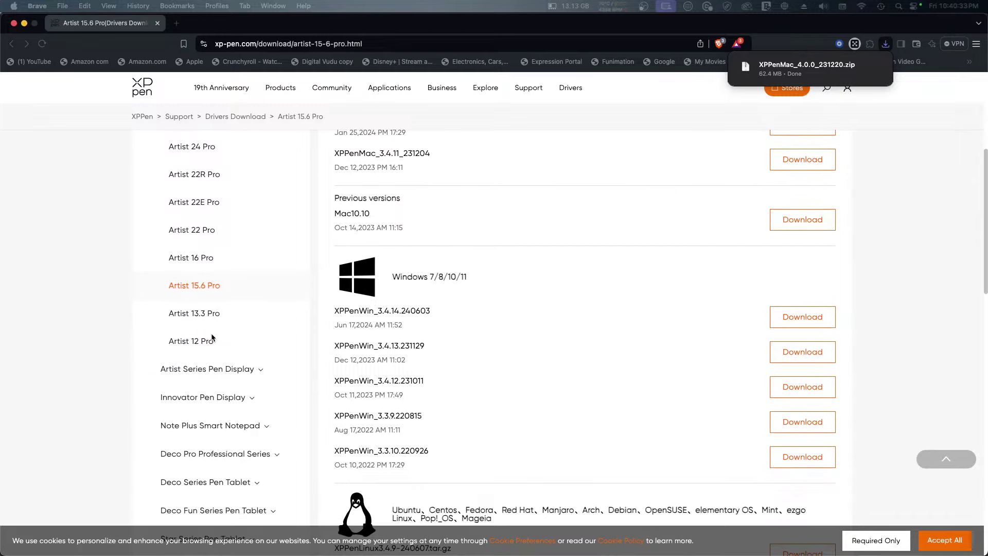
scroll(211, 337, "down", 1)
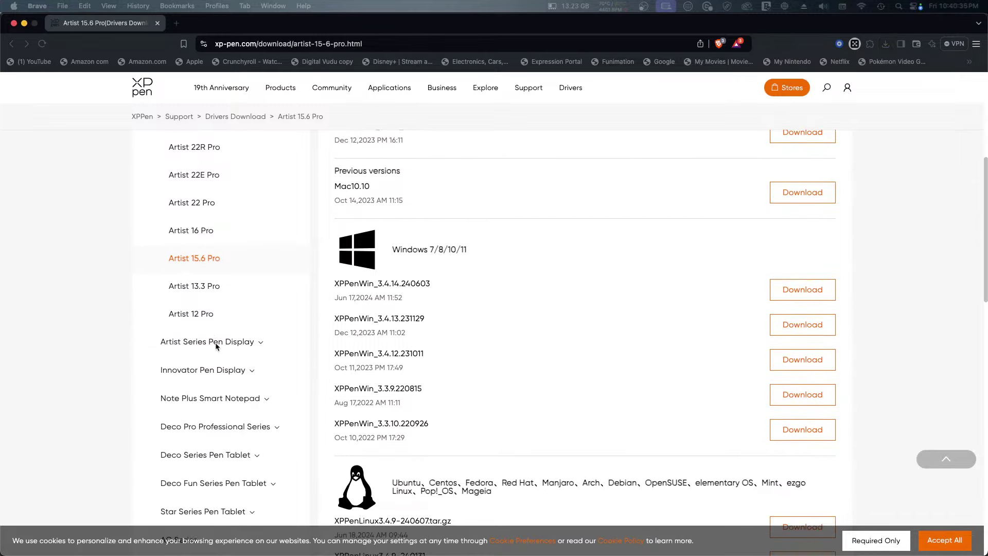
left_click(257, 343)
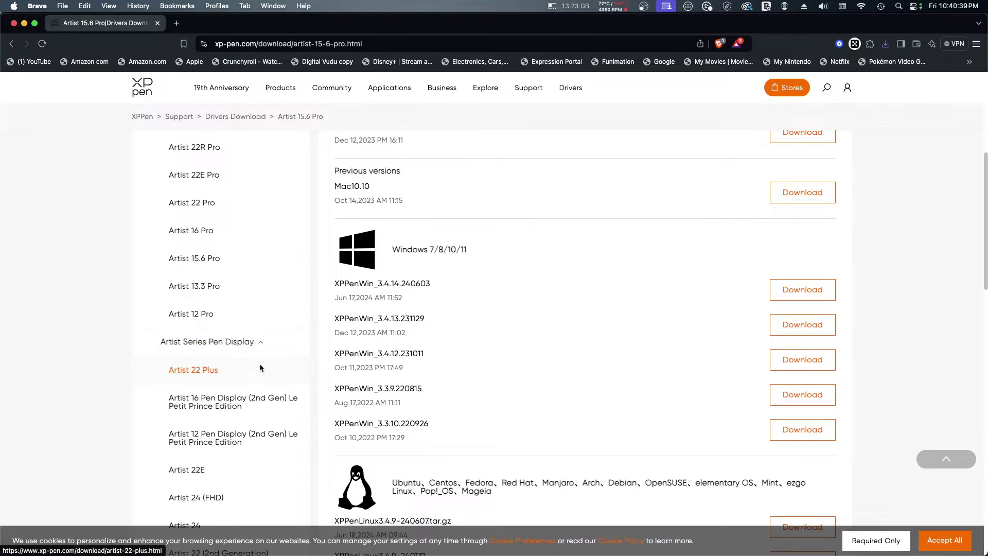
scroll(199, 447, "down", 5)
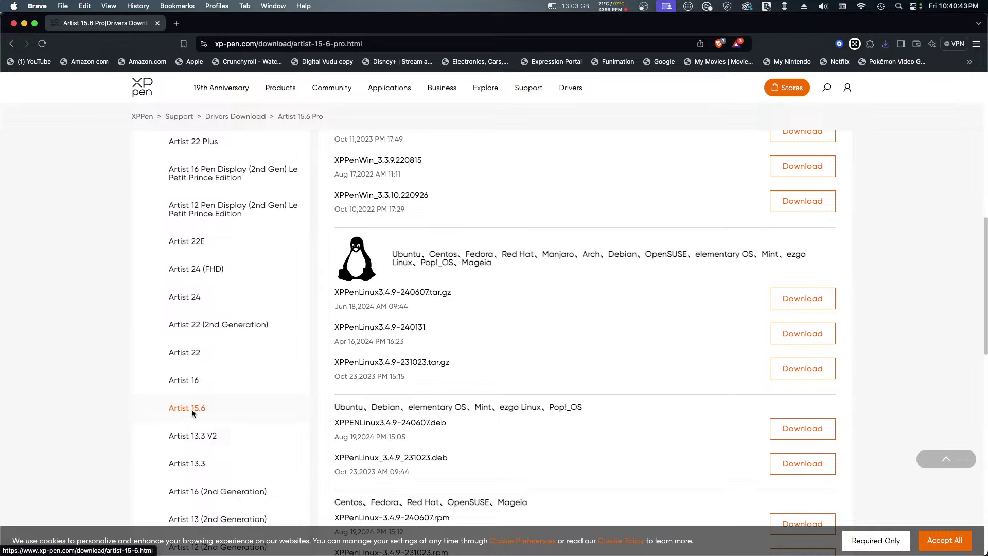
left_click(191, 409)
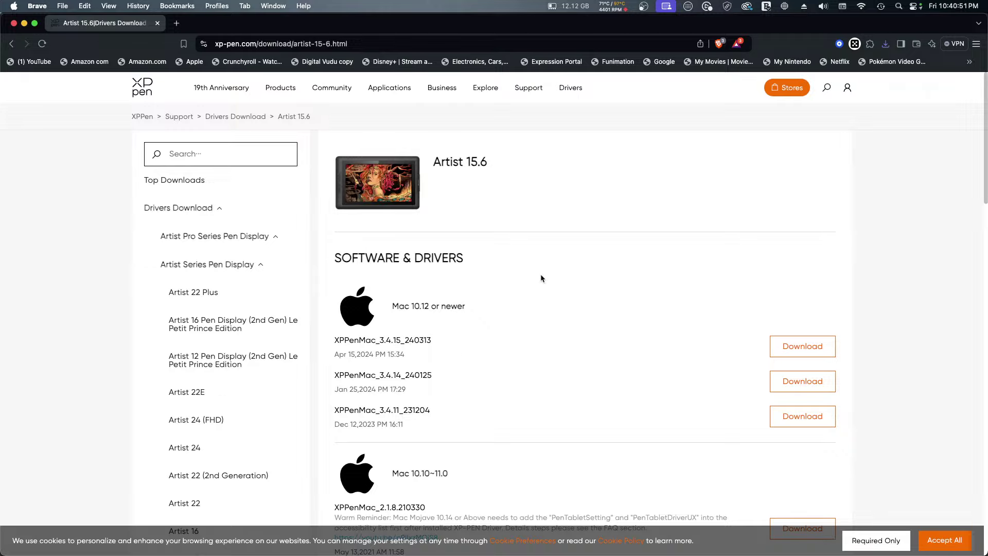
scroll(541, 277, "down", 3)
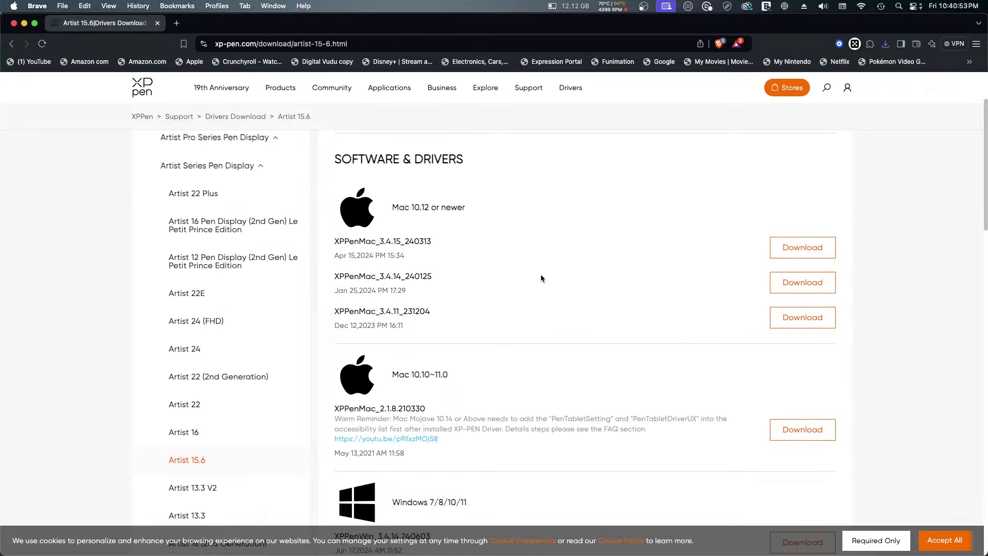
scroll(541, 278, "down", 2)
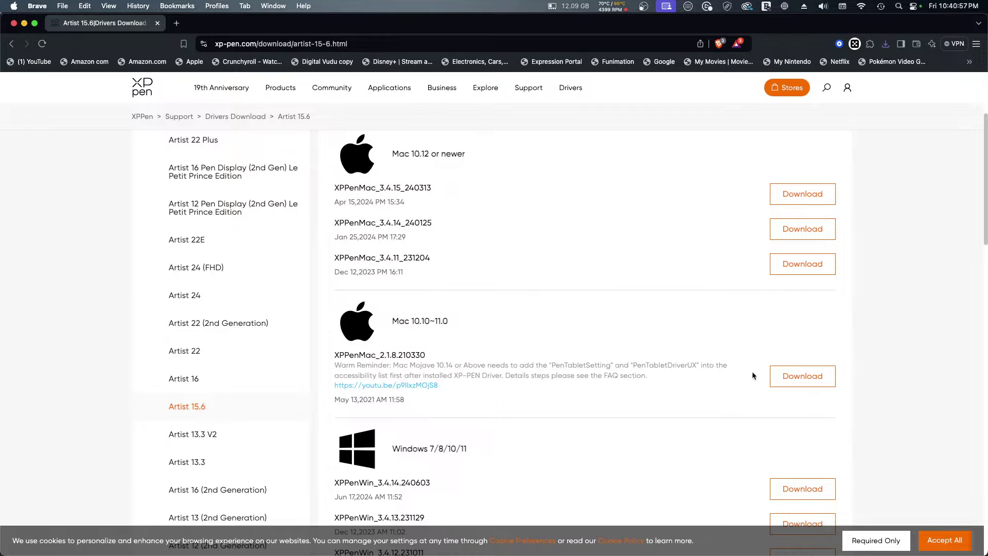
scroll(629, 378, "up", 1)
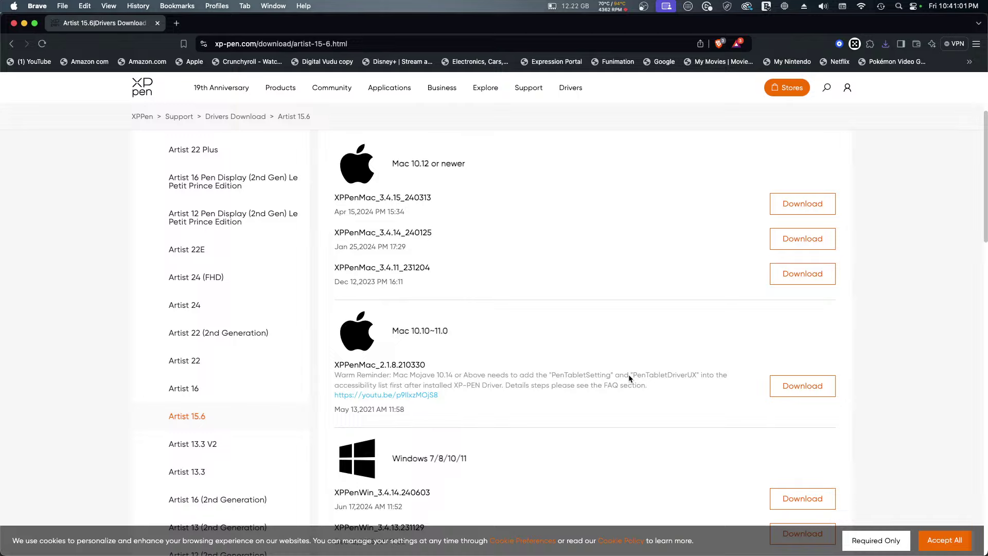
scroll(629, 378, "up", 1)
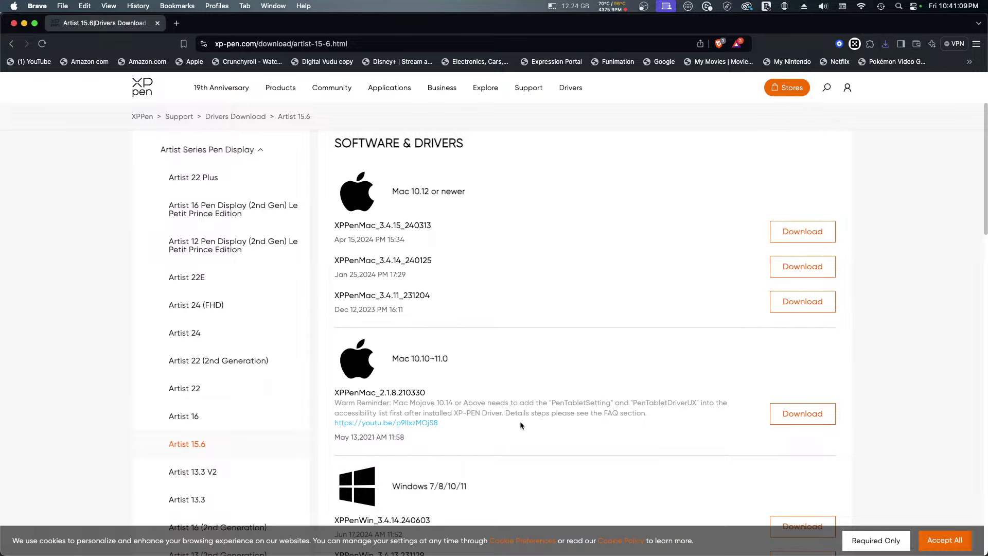
scroll(520, 421, "down", 1)
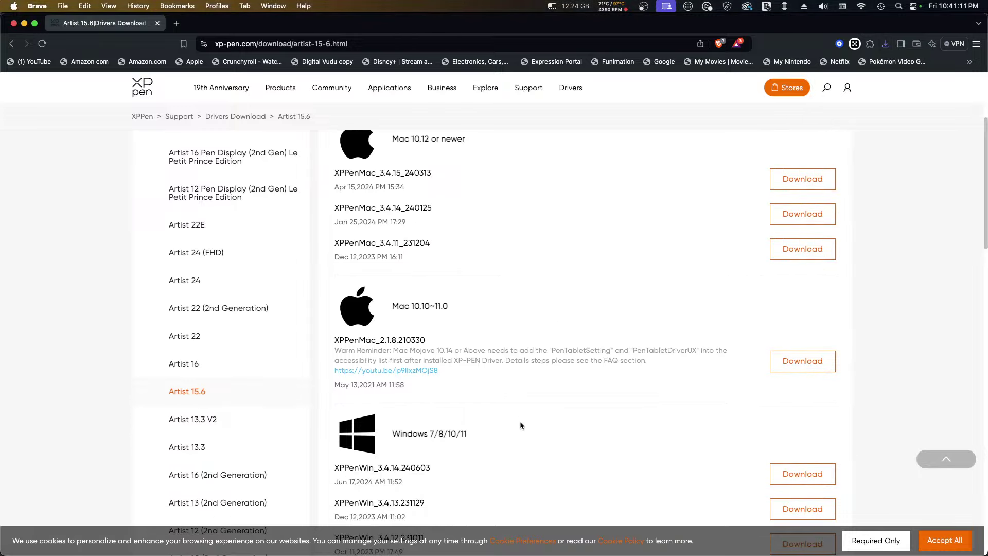
scroll(520, 421, "up", 2)
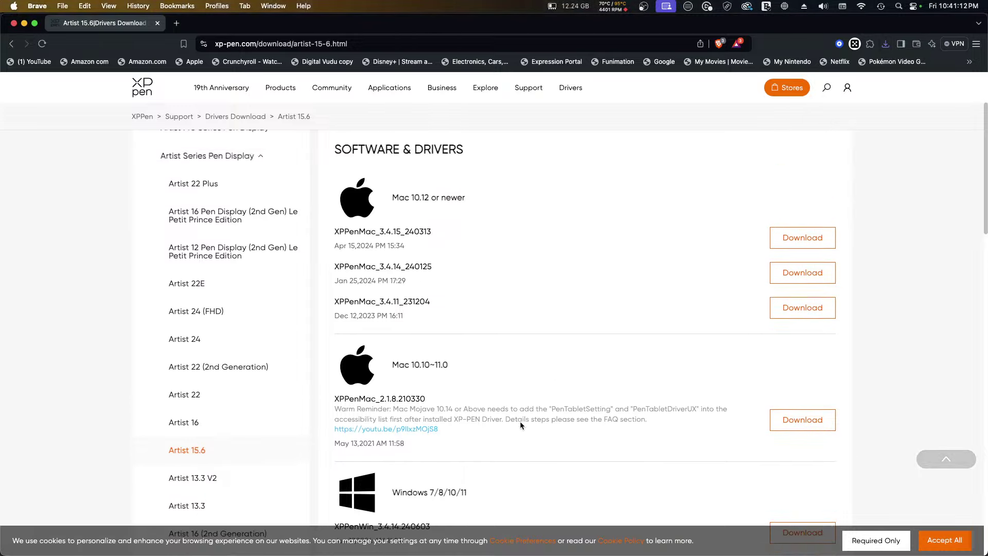
Step: Reveal the Mac10.10 download in Finder, open XPPenMac_3.4.10_230918 2.dmg with its license accepted, and close the installer window
left_click(885, 44)
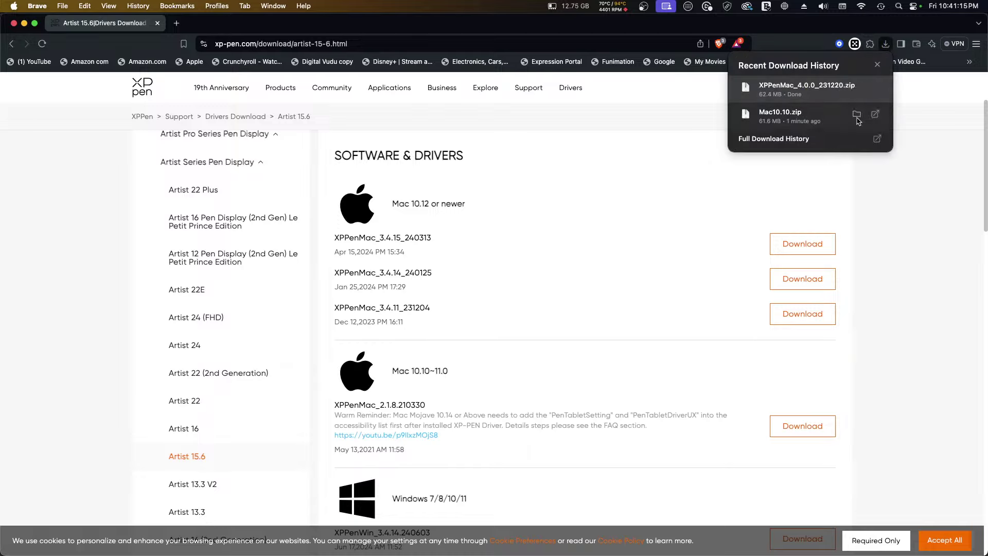
left_click(856, 115)
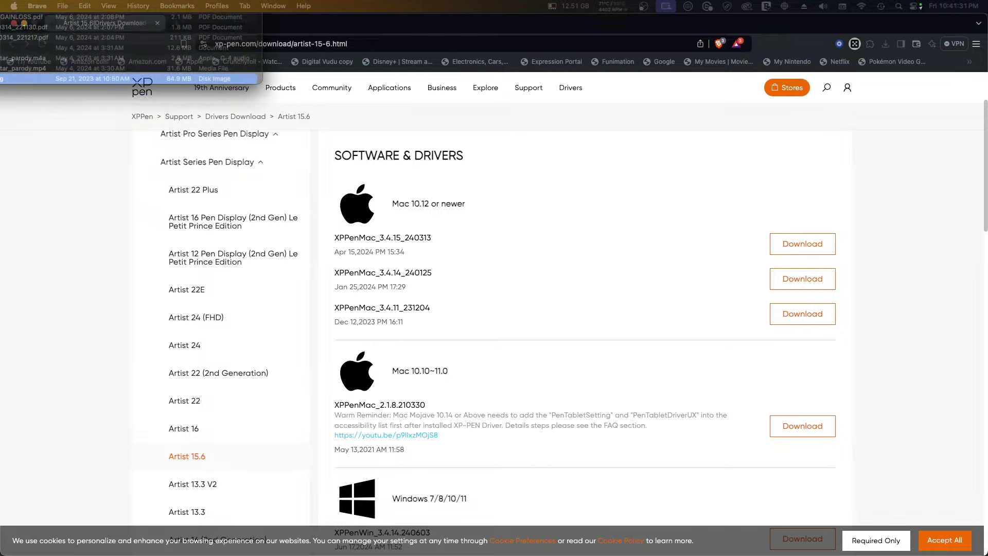
key("alt+super+l")
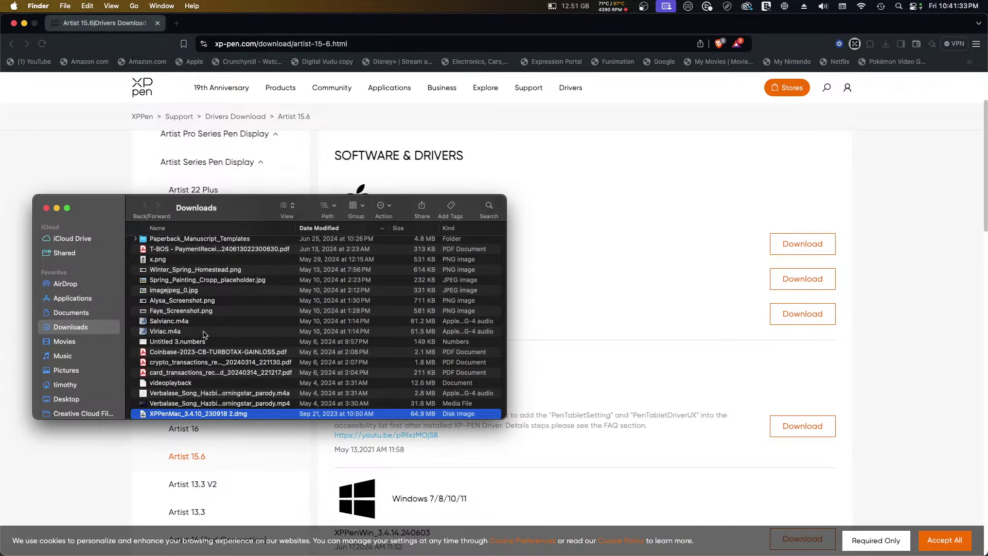
double_click(143, 416)
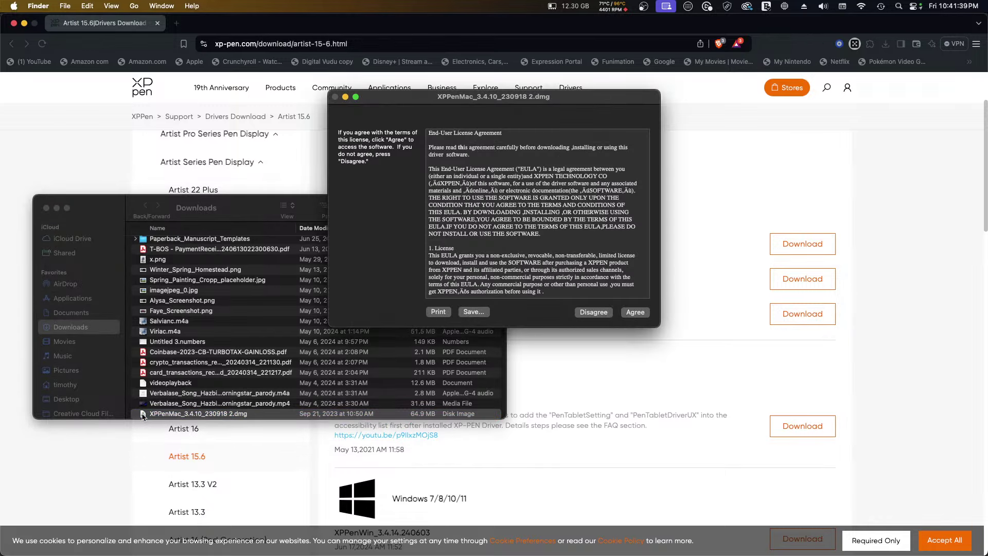
left_click(635, 313)
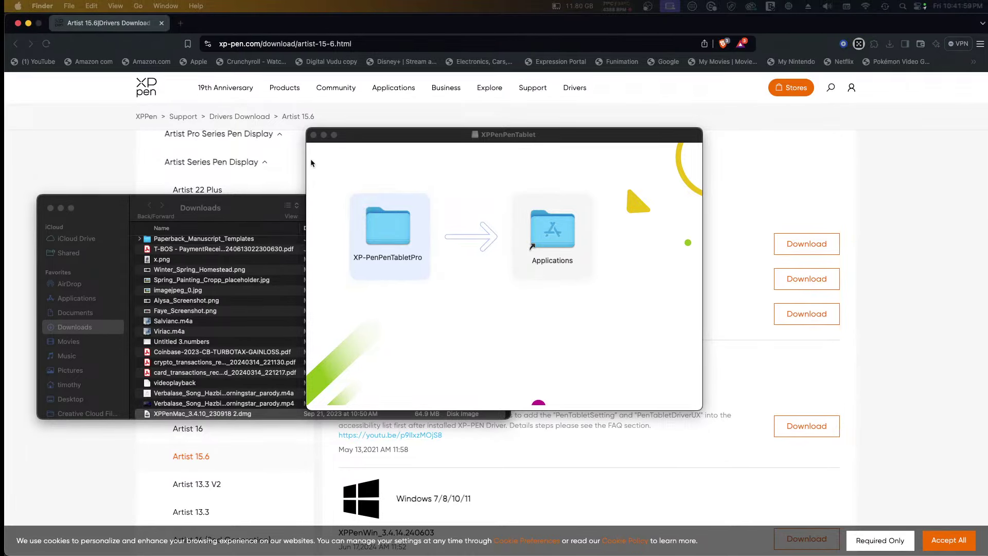
left_click(519, 140)
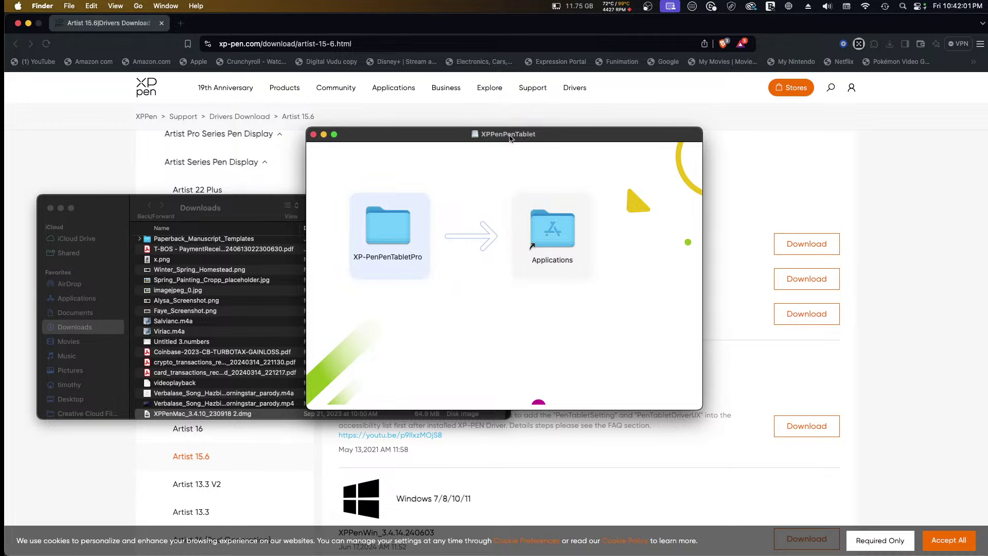
left_click(313, 135)
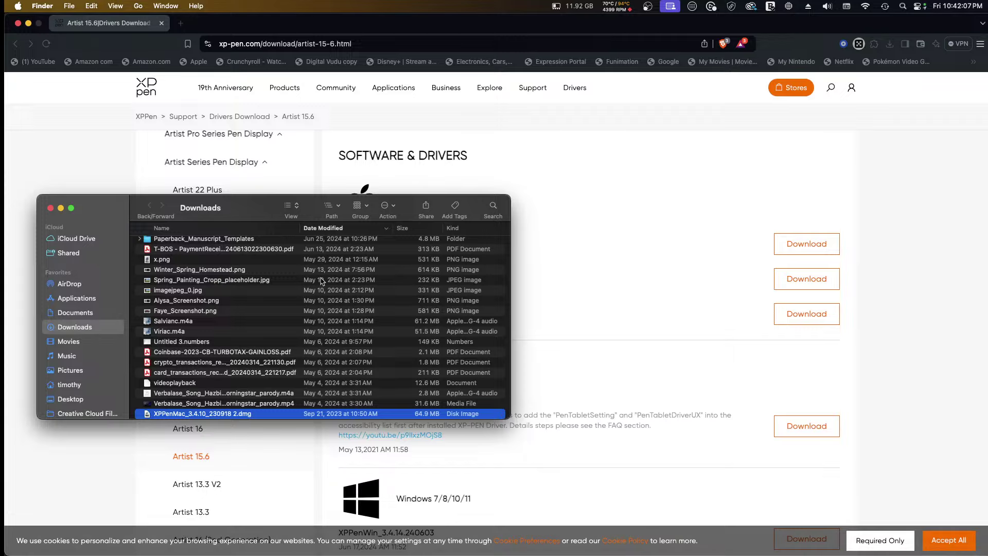
Step: Download the XPPenMac_2.1.8.210330 driver for Mac 10.10~11.0 and save it as XP-PENMac_2.1.8.210330.zip in Downloads
left_click(621, 226)
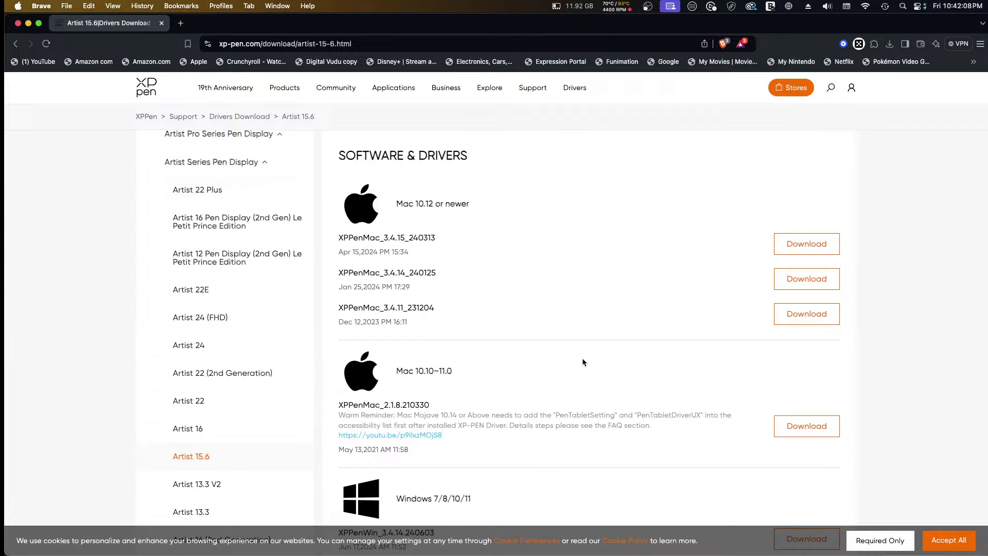
left_click(796, 424)
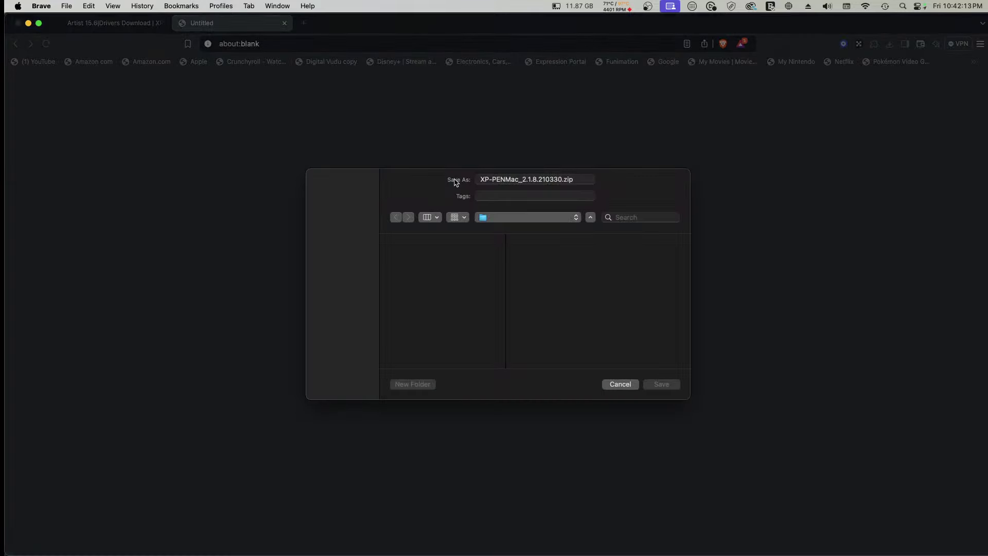
left_click(653, 385)
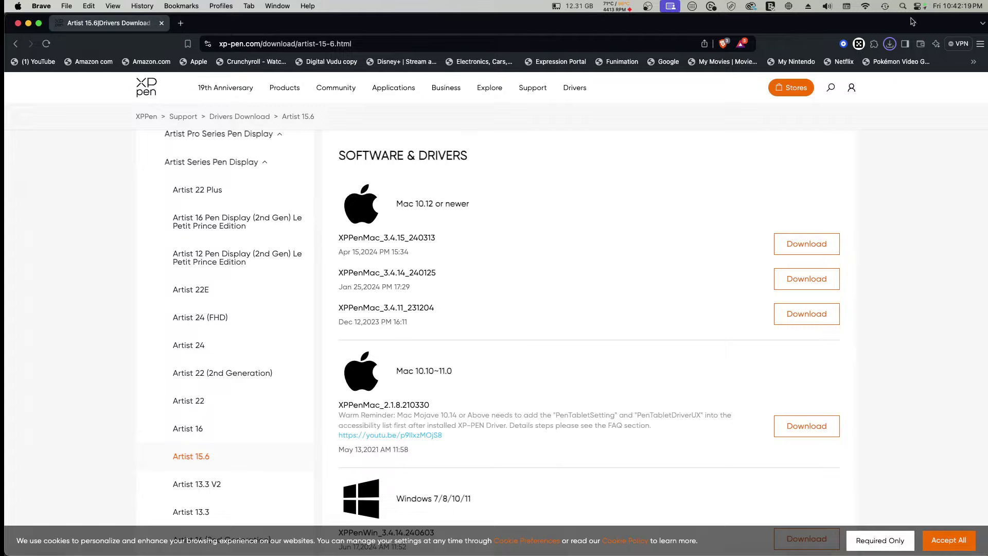
Step: Locate XP-PENMac_2.1.8.210330.zip in Finder, expand it and open the extracted XP-PenMac_2.1.8.210330 folder
left_click(891, 45)
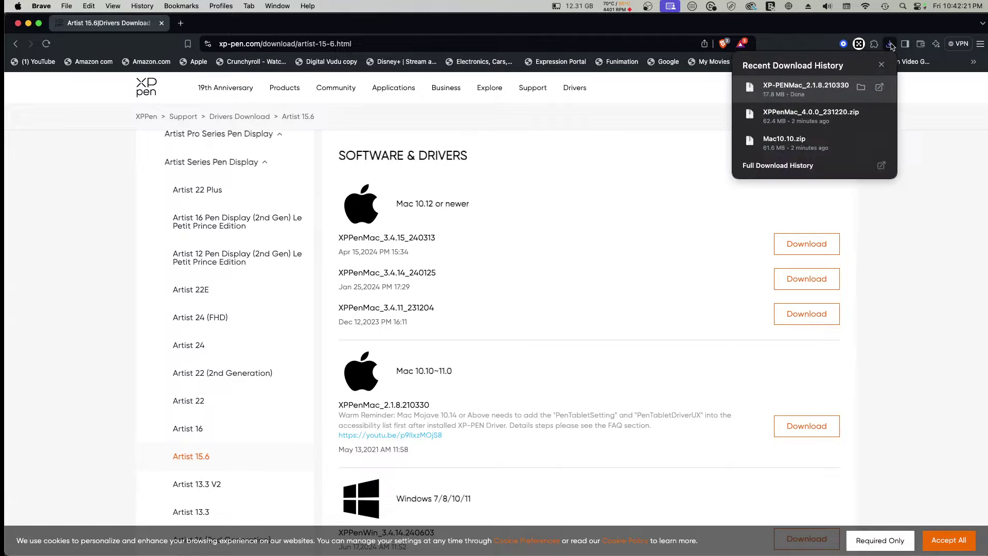
left_click(861, 88)
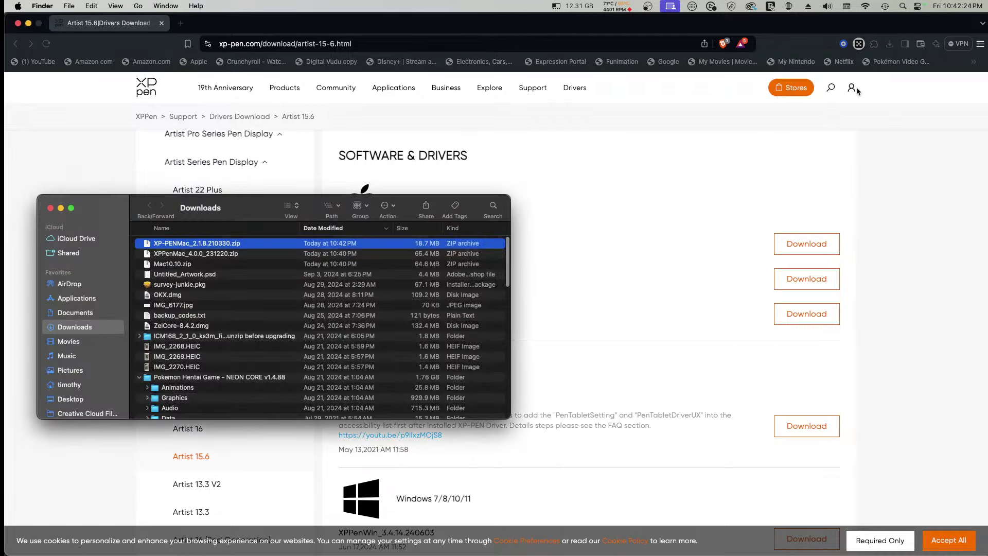
left_click(181, 246)
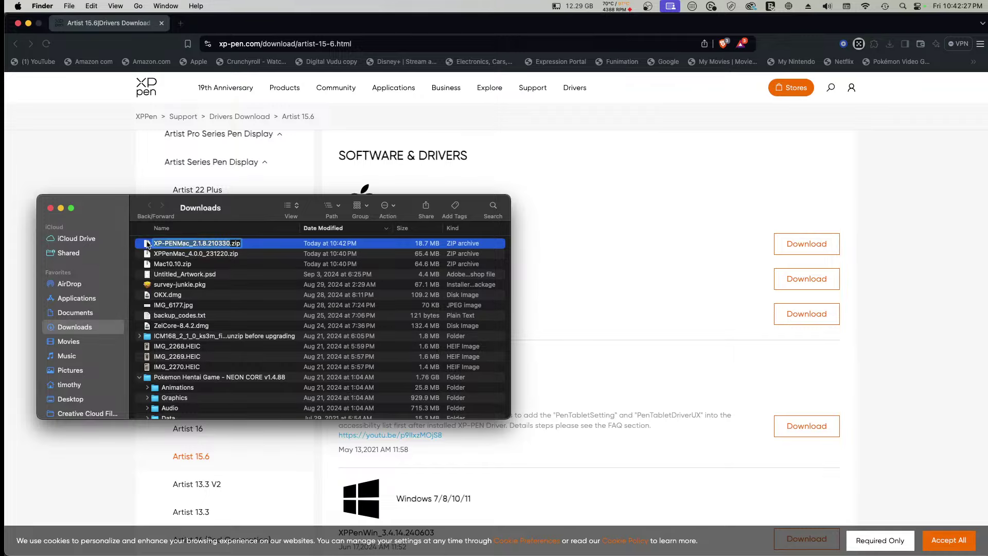
left_click(144, 245)
double_click(145, 245)
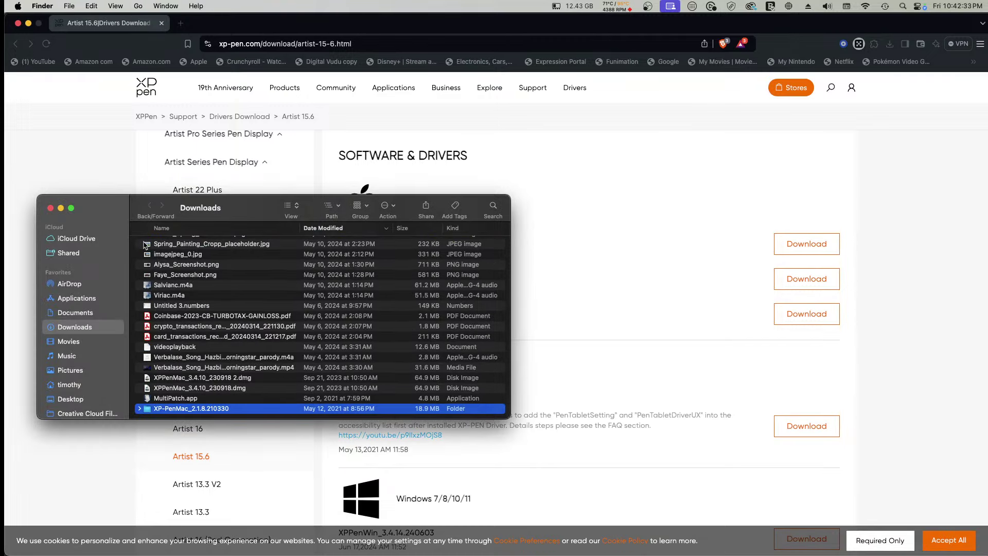
double_click(168, 409)
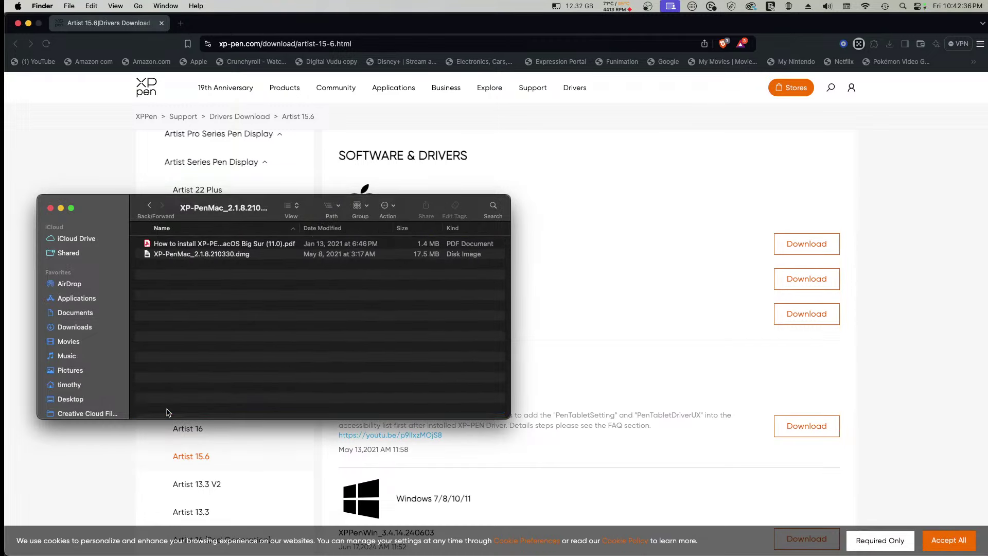
Step: Open the XP-PenMac_2.1.8.210330.dmg disk image and accept its end-user license agreement
left_click(173, 257)
double_click(173, 257)
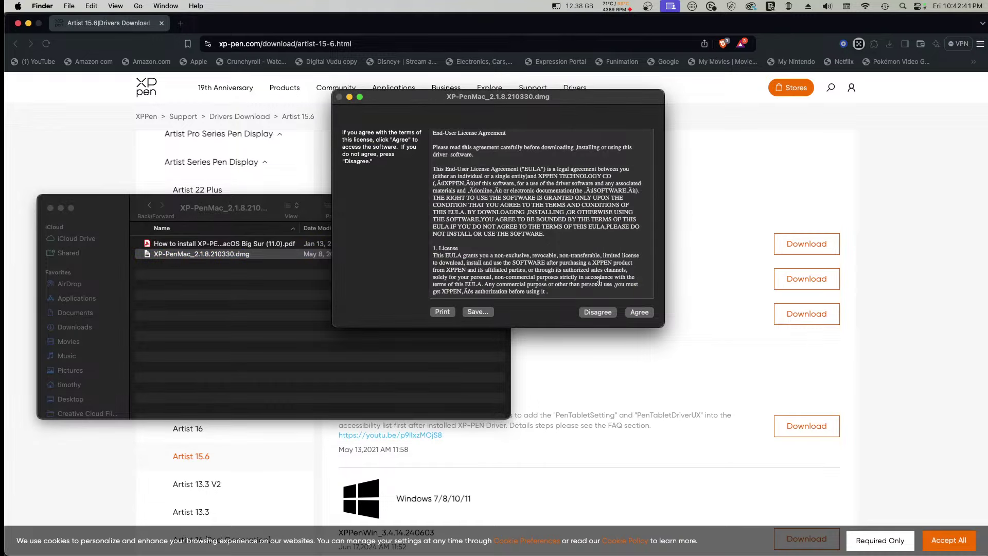
left_click(639, 312)
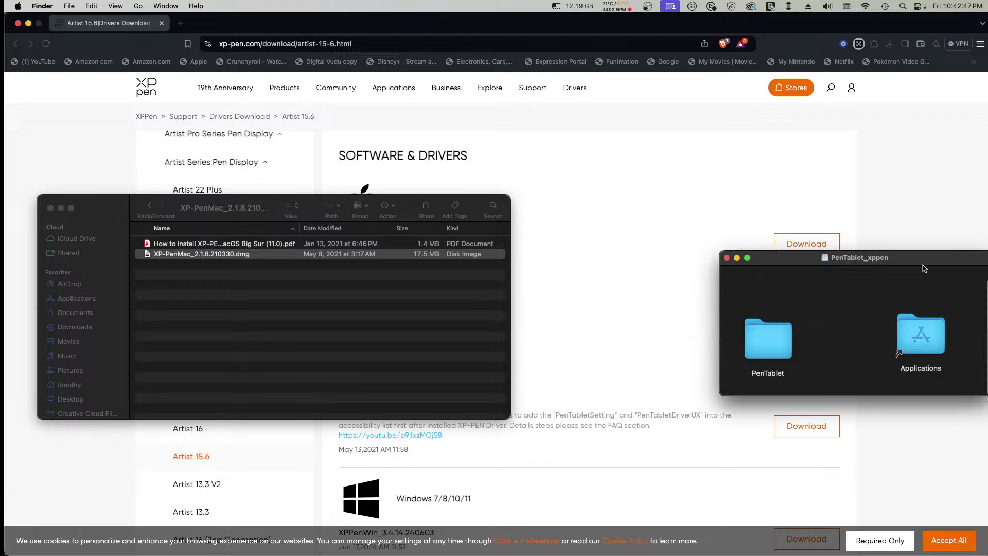
Step: Copy the PenTablet folder into Applications, replacing the existing one, and close the PenTablet_xppen window
left_click_drag(924, 268, 685, 237)
scroll(654, 278, "down", 2)
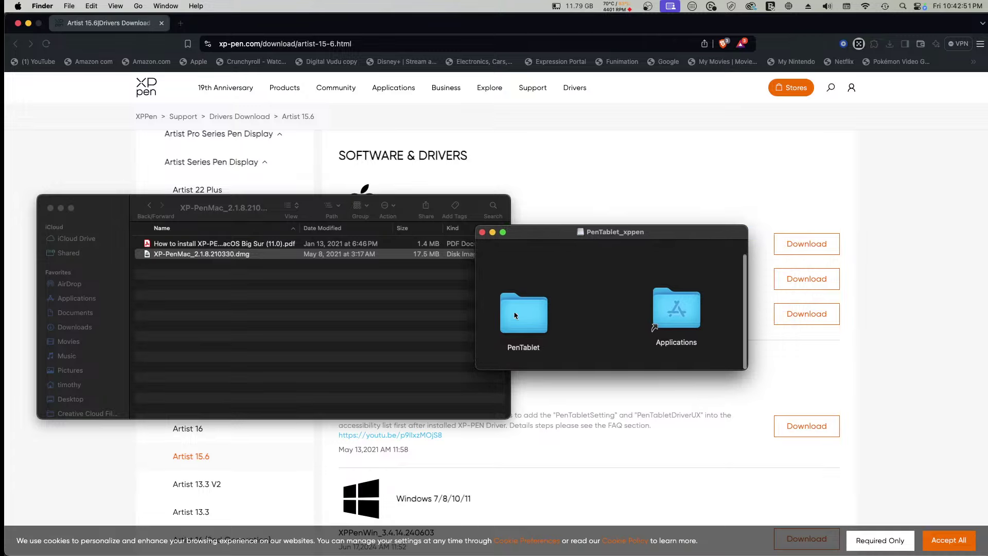
left_click_drag(514, 315, 678, 311)
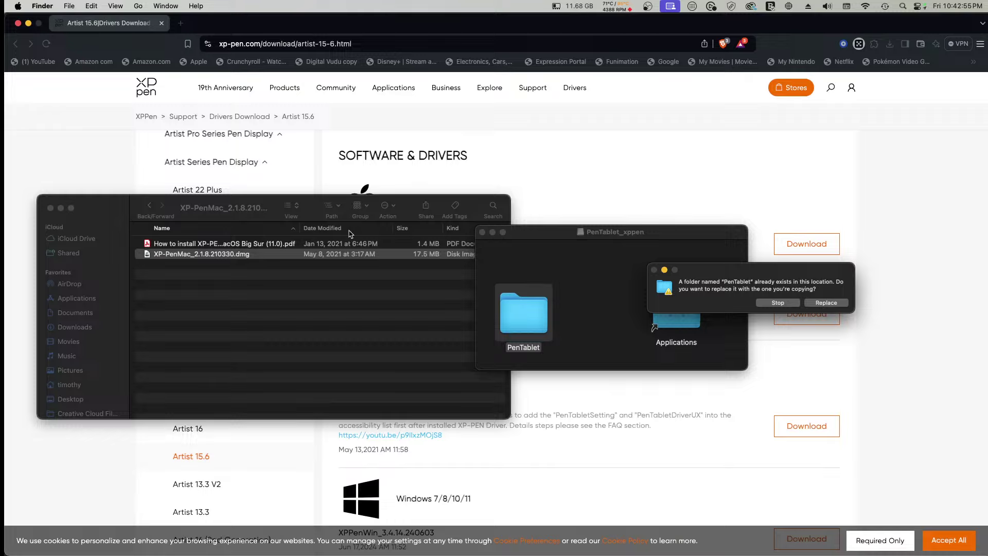
left_click(826, 303)
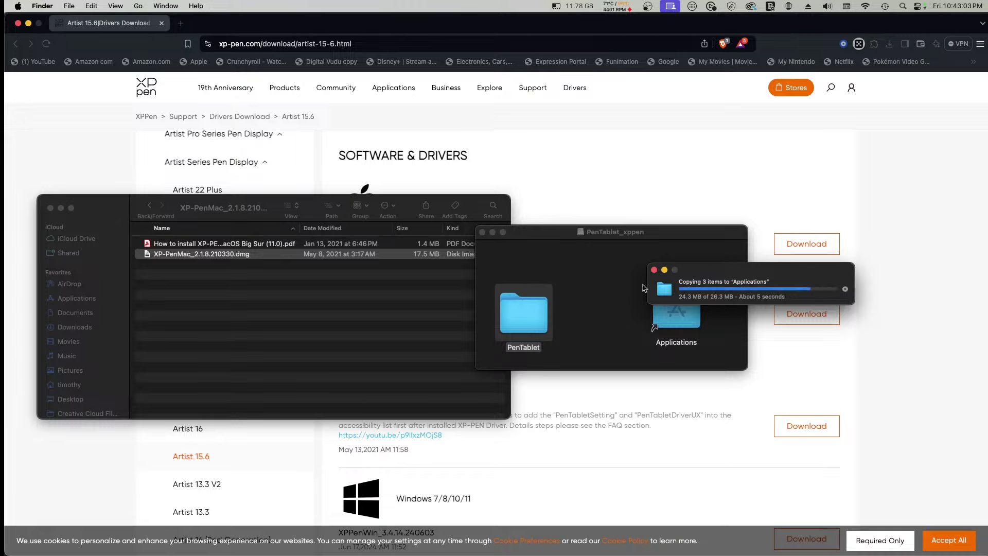
left_click(483, 232)
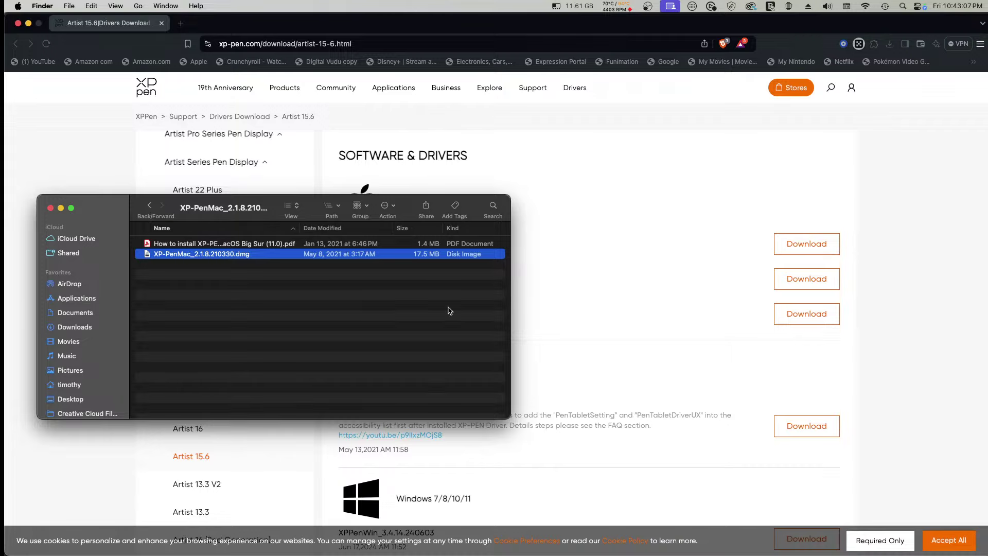
mouse_move(818, 546)
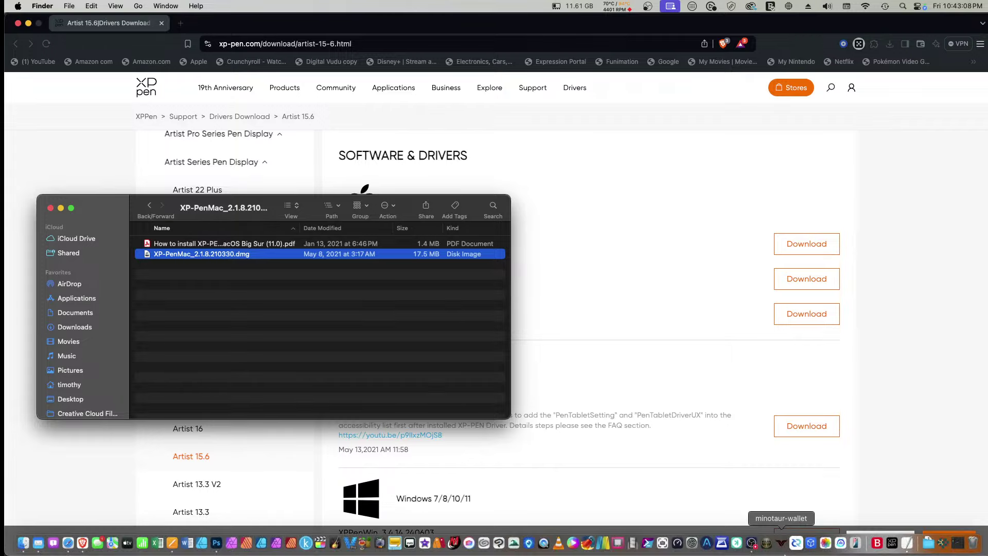
Step: Launch PenTabletSetting.app from the PenTablet folder in Applications, approve opening the downloaded app, and close the XP-PenMac_2.1.8.210330 Finder window
left_click(943, 543)
scroll(629, 435, "down", 15)
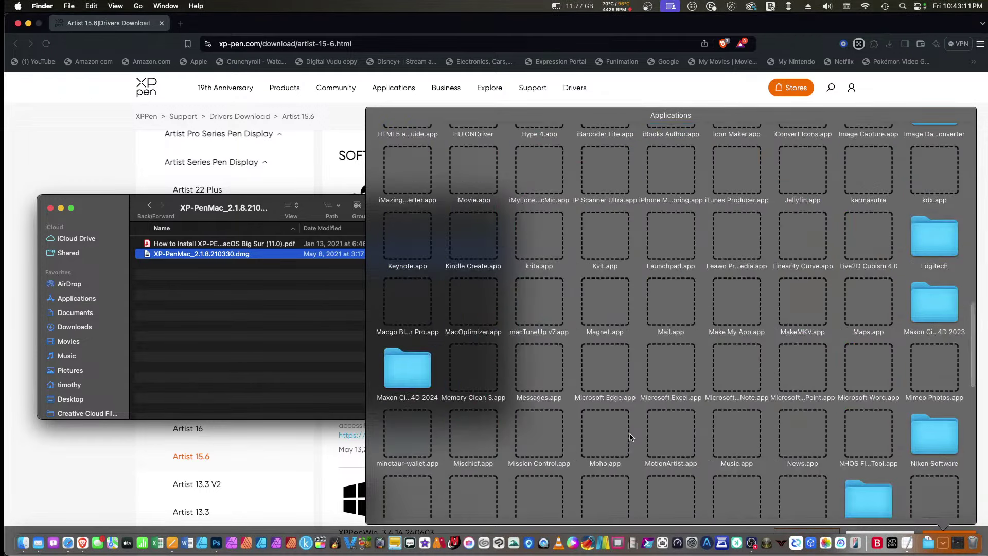
scroll(630, 436, "down", 5)
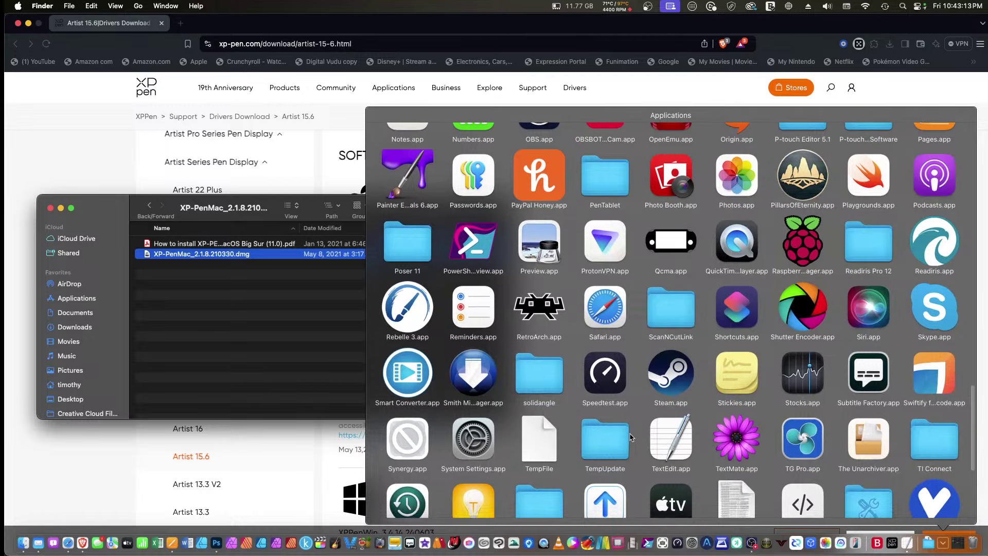
scroll(631, 436, "down", 5)
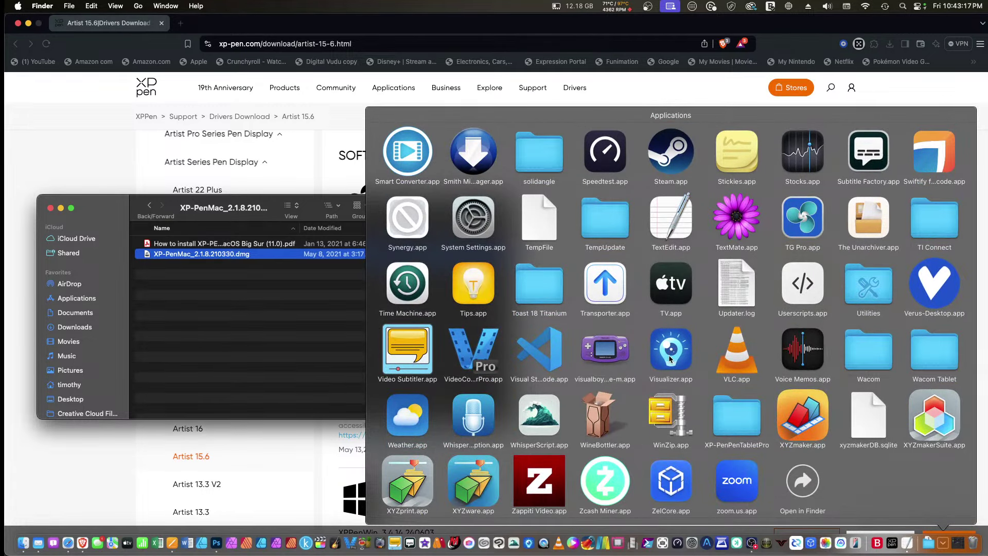
scroll(670, 359, "up", 3)
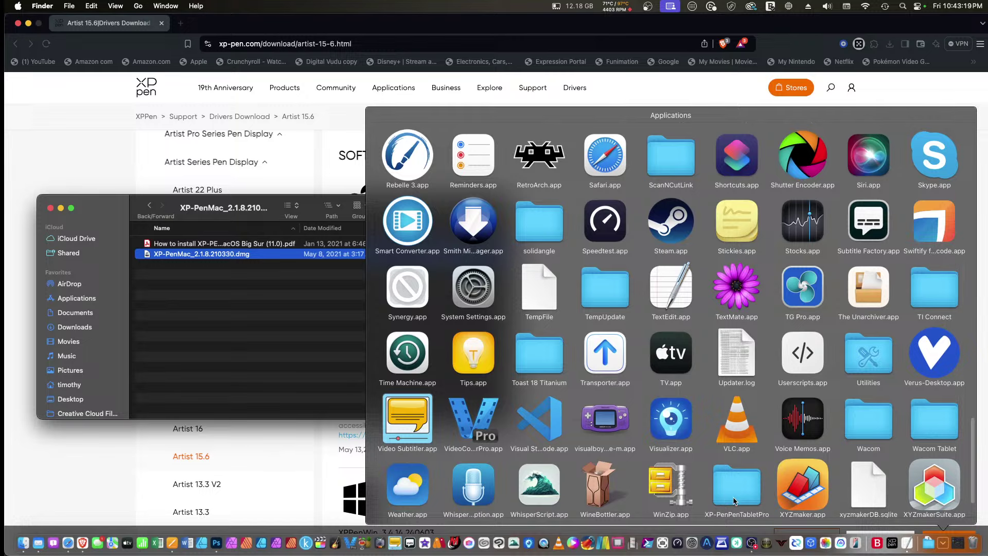
scroll(723, 474, "down", 1)
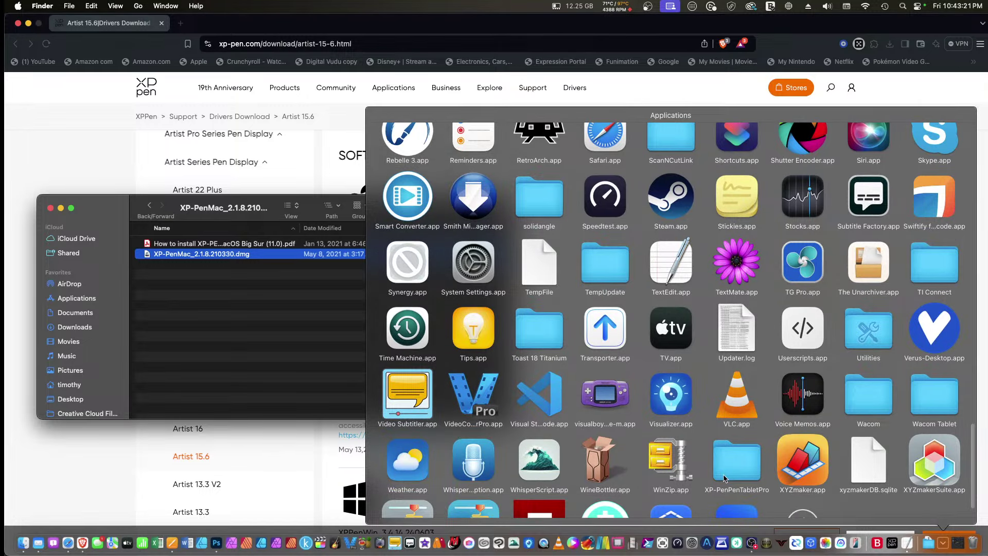
scroll(690, 386, "up", 4)
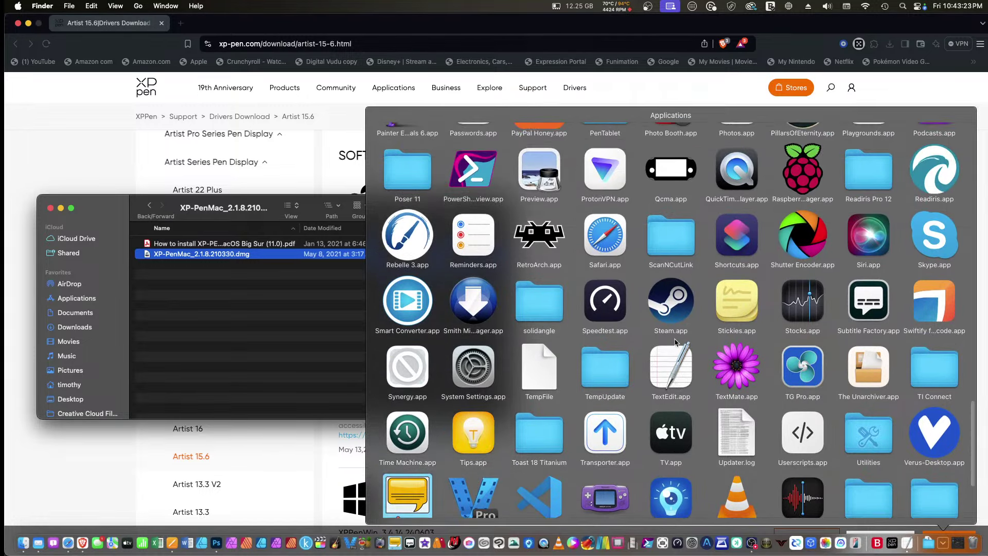
scroll(675, 342, "up", 3)
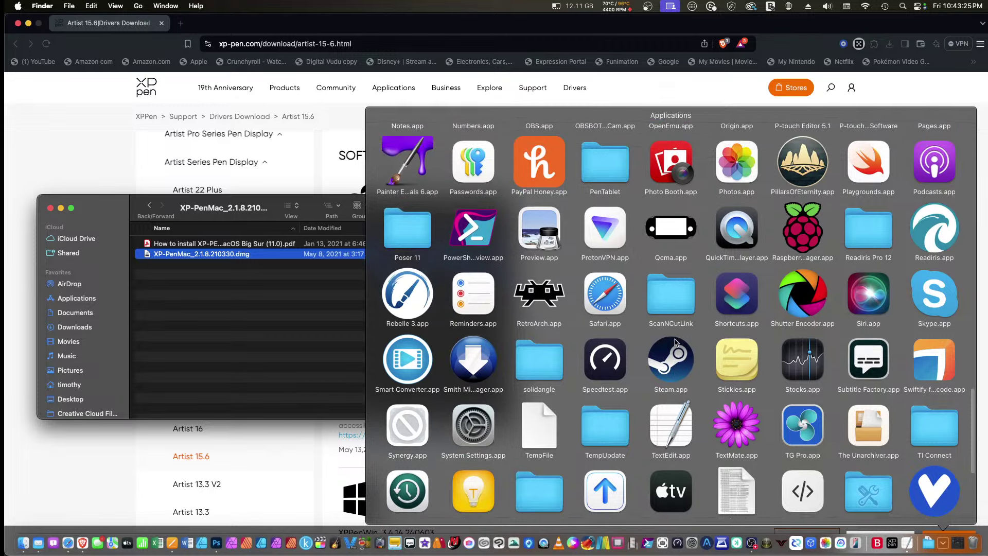
scroll(674, 341, "up", 8)
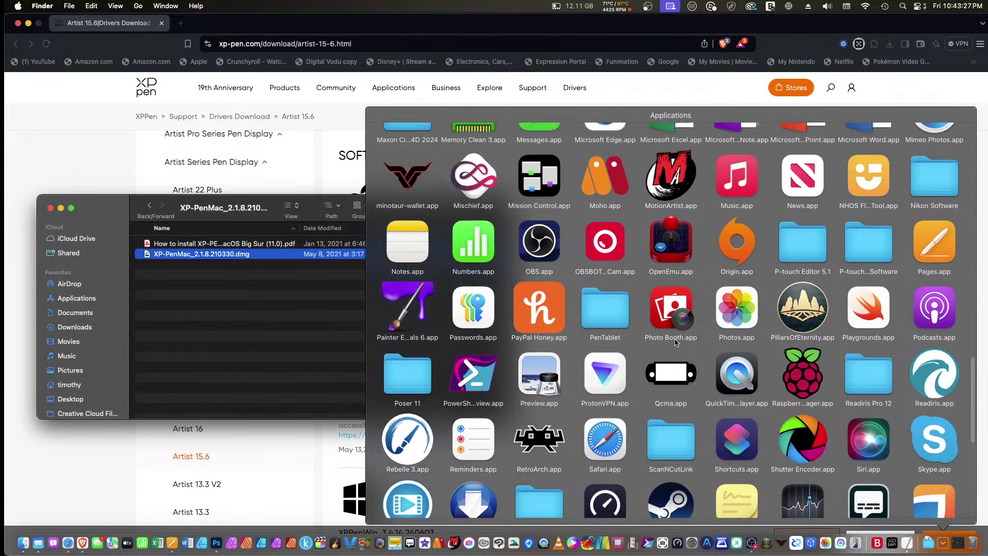
left_click(587, 349)
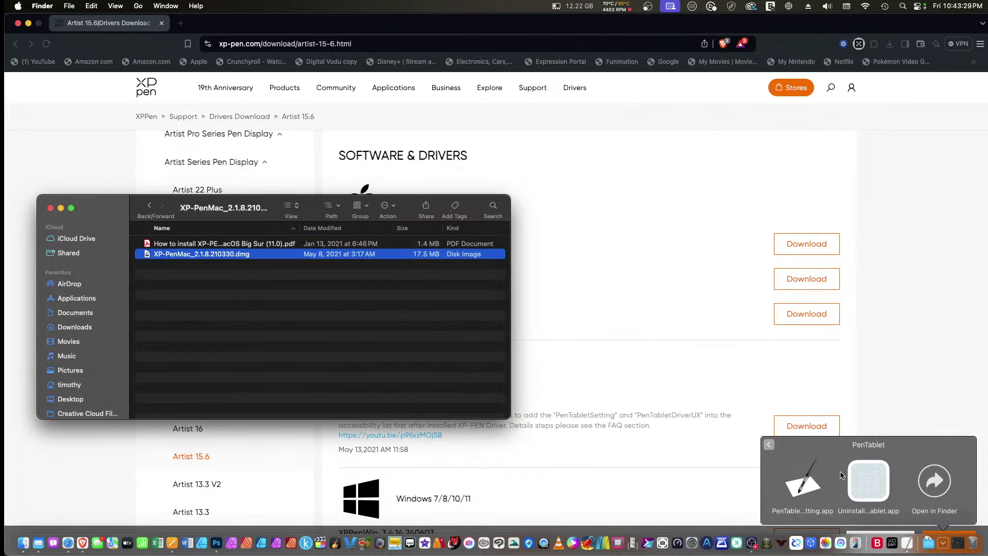
left_click(805, 489)
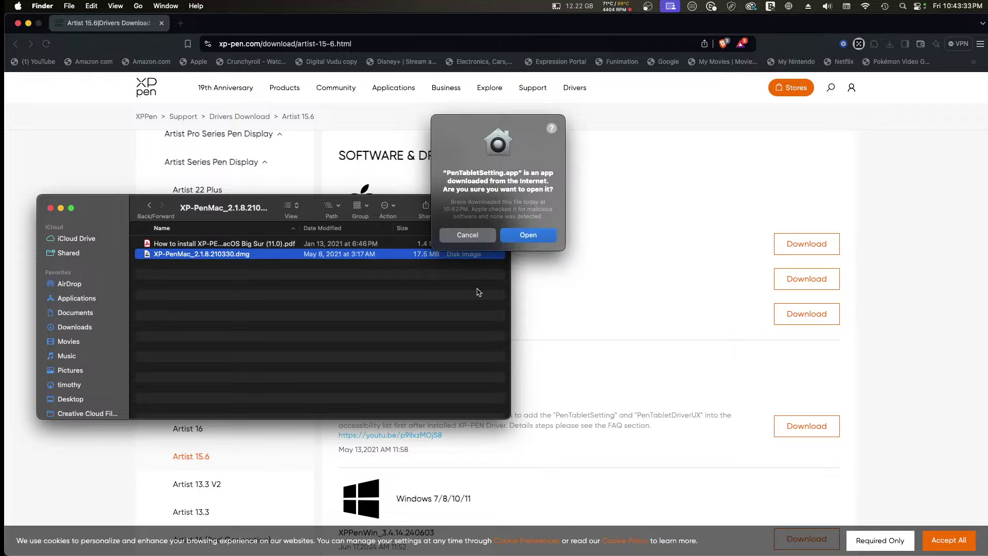
left_click(538, 236)
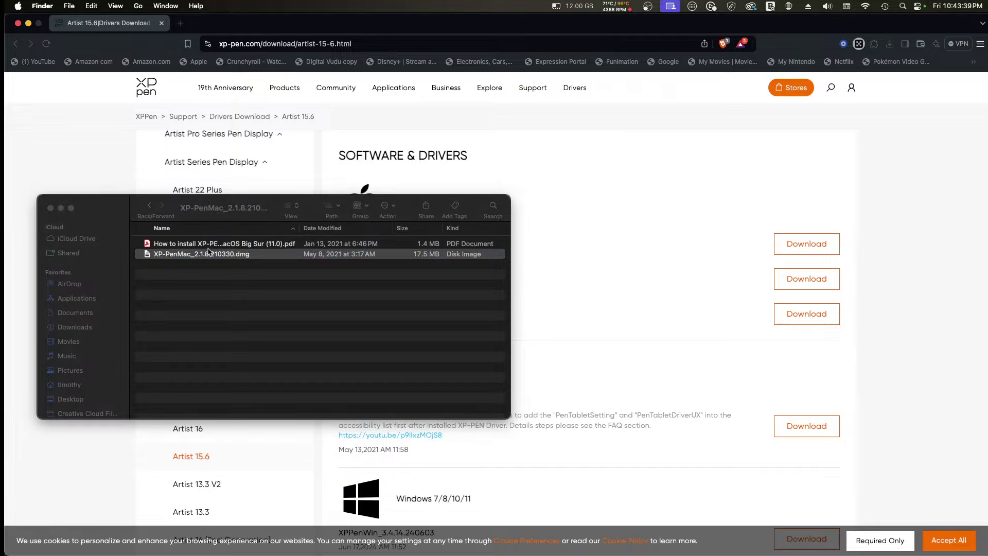
left_click(51, 208)
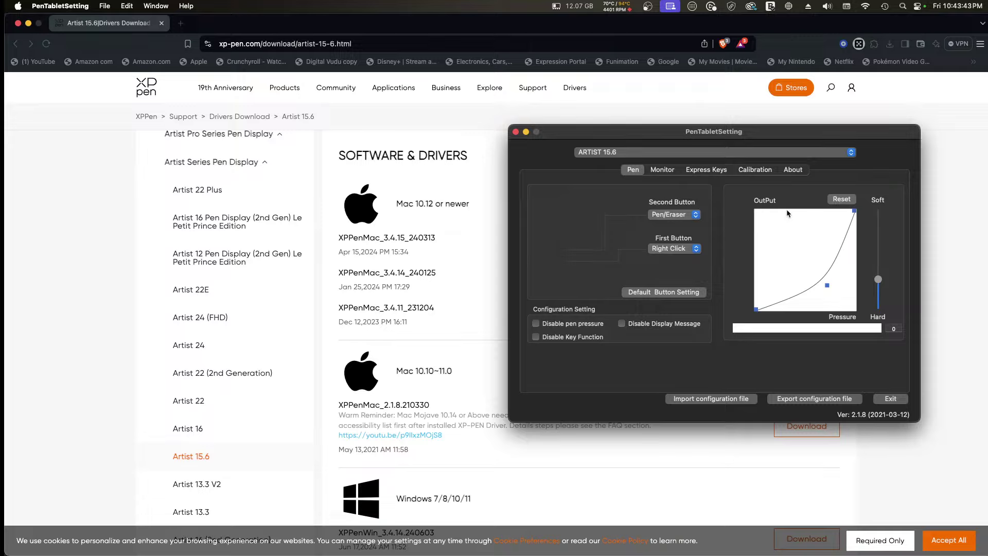
Step: Review the Artist 15.6 monitor mapping and express key settings in PenTabletSetting, and exit the utility
left_click_drag(849, 134, 635, 167)
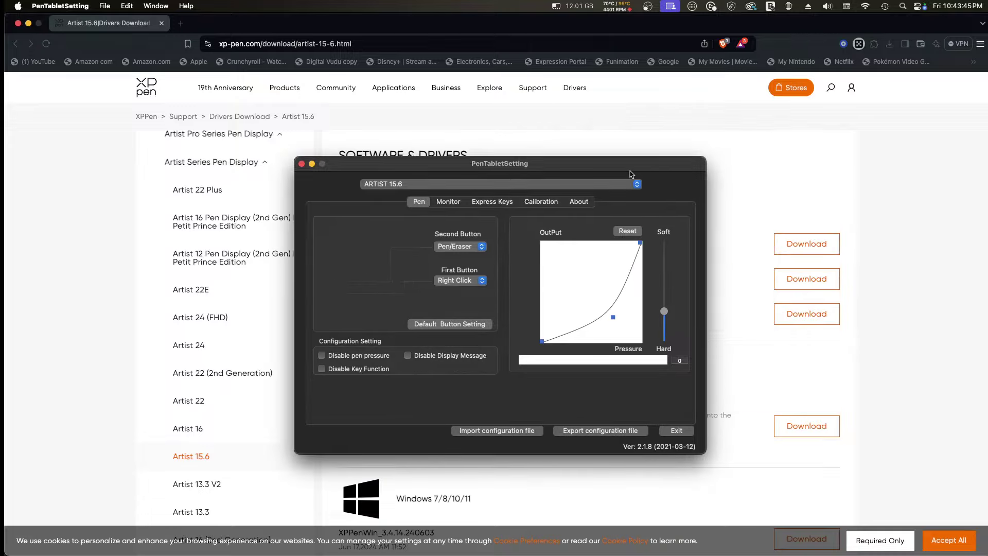
left_click(440, 202)
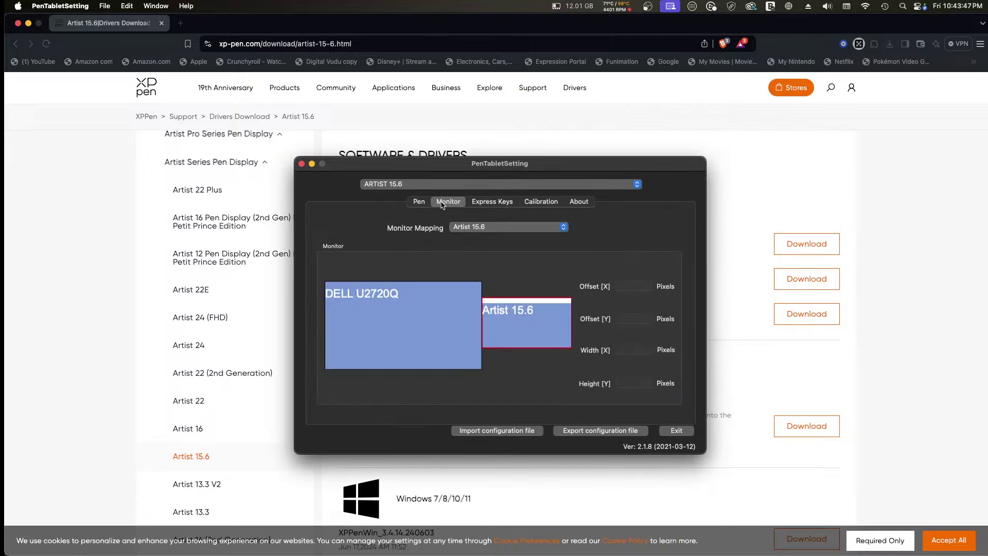
left_click(484, 202)
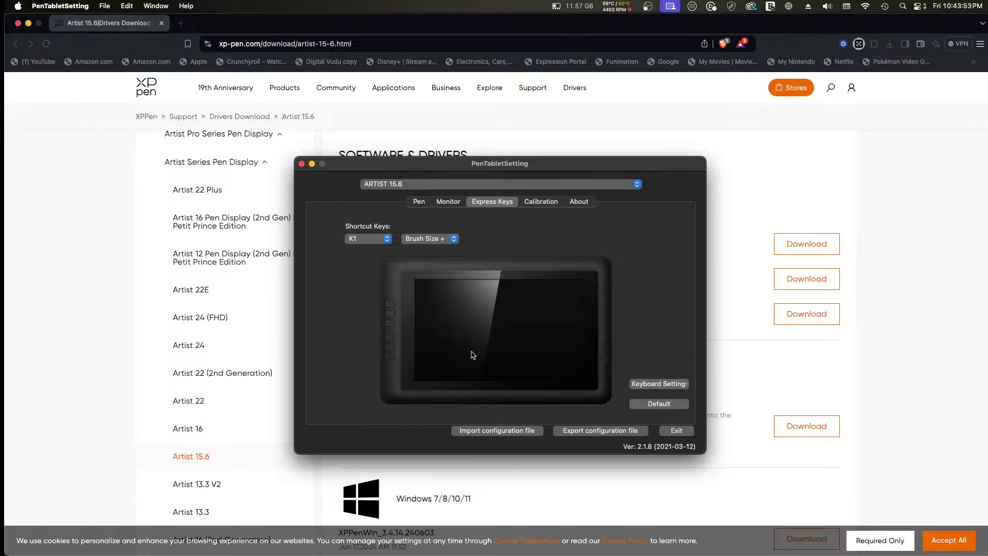
left_click(676, 430)
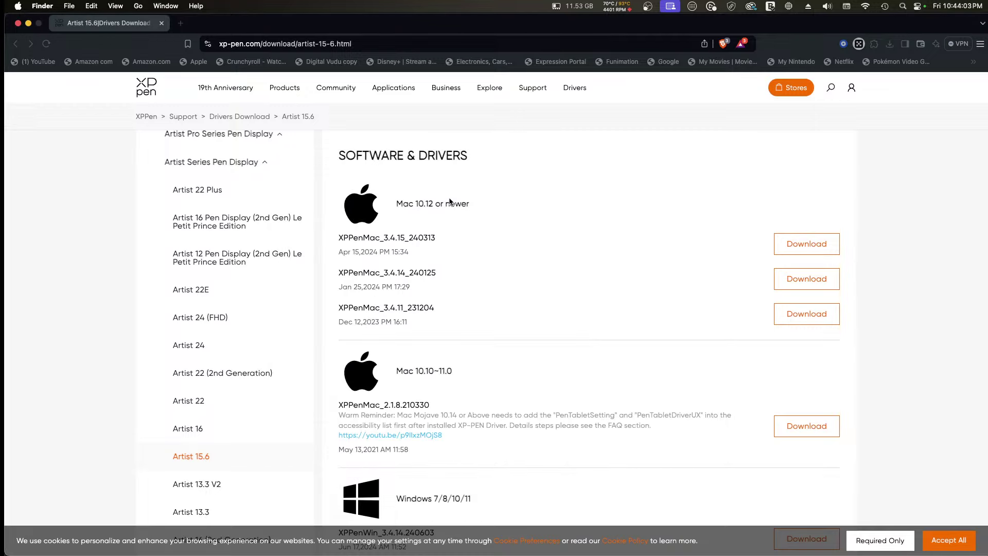
Step: Close the XP-Pen driver download page and install the offered Brave Browser 1.69.162.0 update
left_click(598, 214)
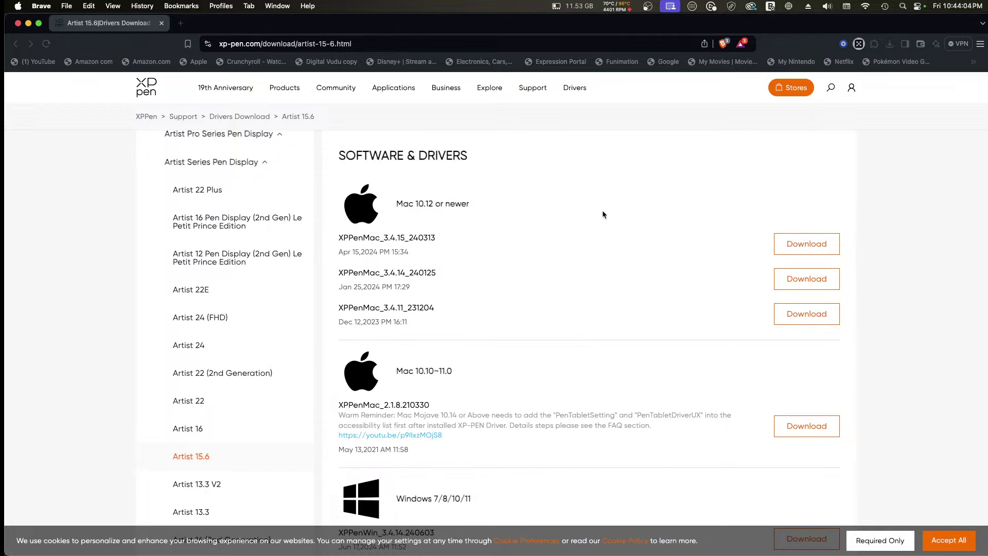
left_click(17, 24)
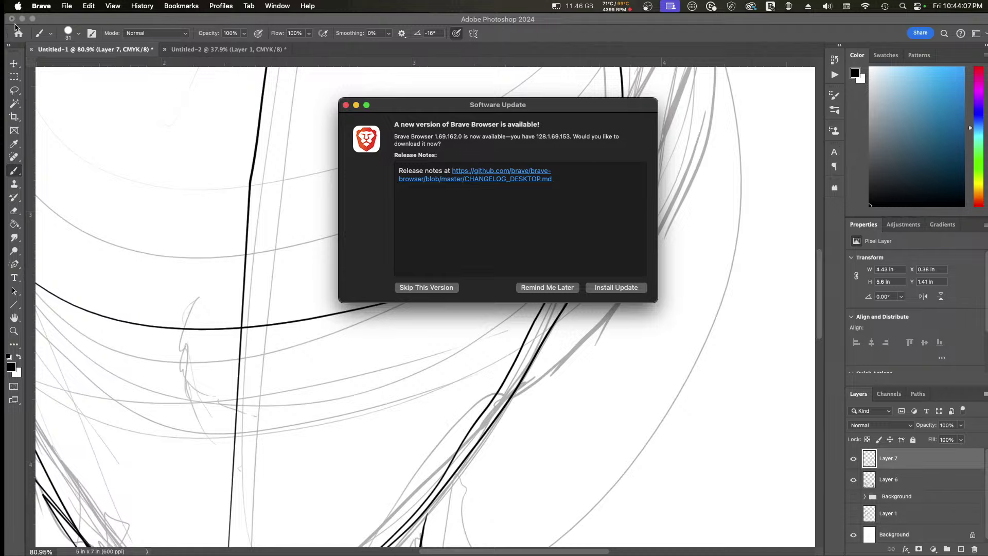
left_click(627, 289)
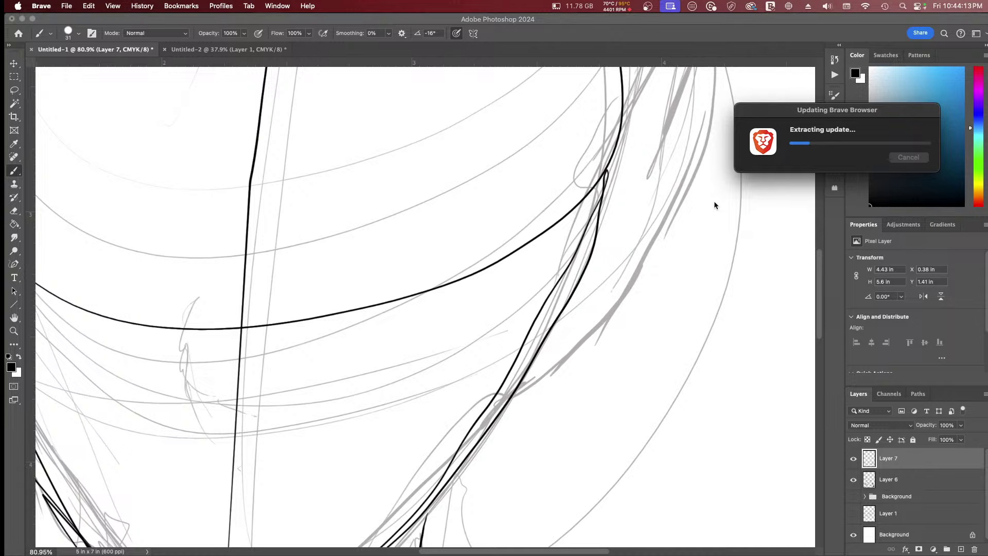
Step: Switch back to the Untitled-1 head drawing in Photoshop
left_click(656, 25)
scroll(304, 486, "down", 3)
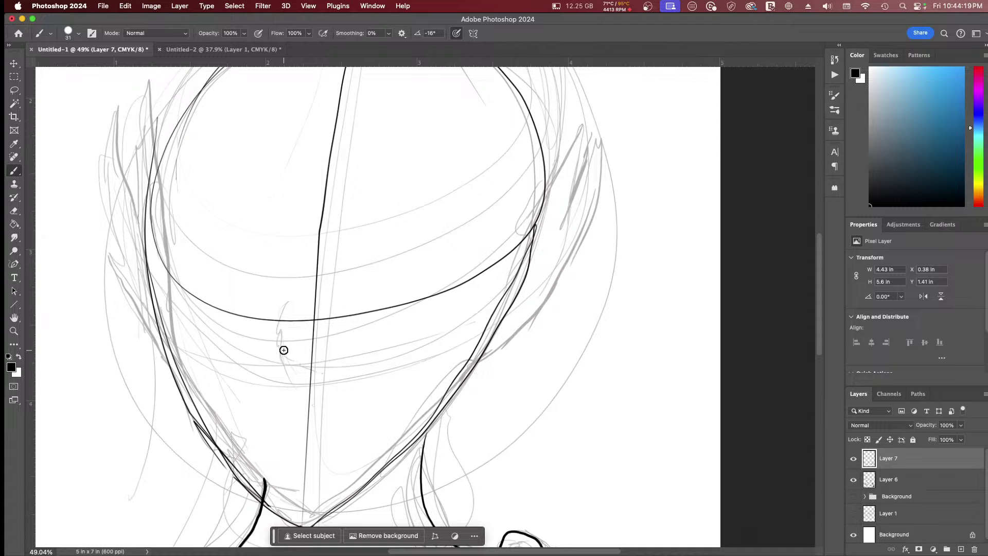
Step: Sketch an almond-shaped eye with an iris across the eye line, right of the face's centre line, redoing the first outline
mouse_move(362, 308)
left_mouse_down()
mouse_move(388, 281)
mouse_move(446, 271)
mouse_move(362, 310)
mouse_move(366, 322)
mouse_move(361, 314)
mouse_move(399, 324)
mouse_move(452, 275)
mouse_move(398, 322)
left_mouse_up()
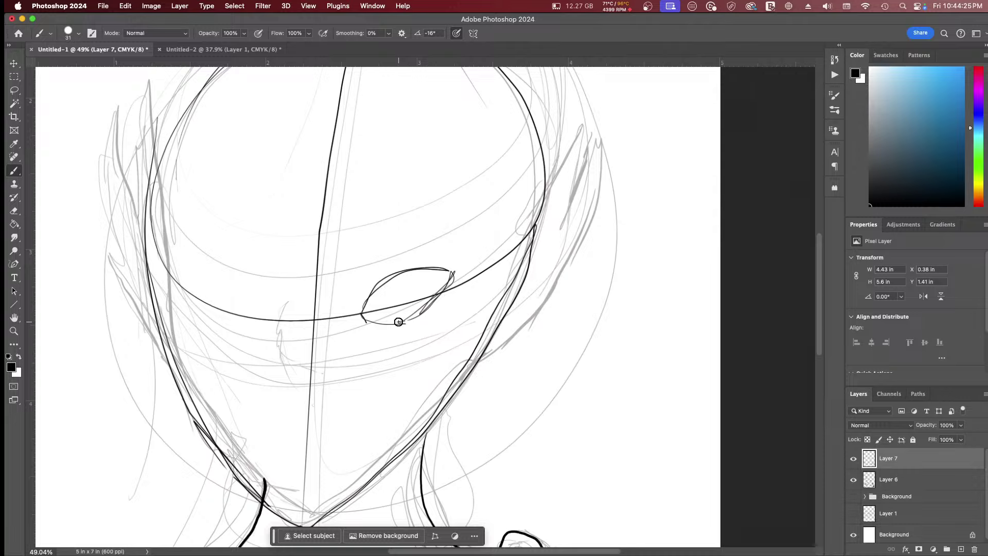
key("super+z")
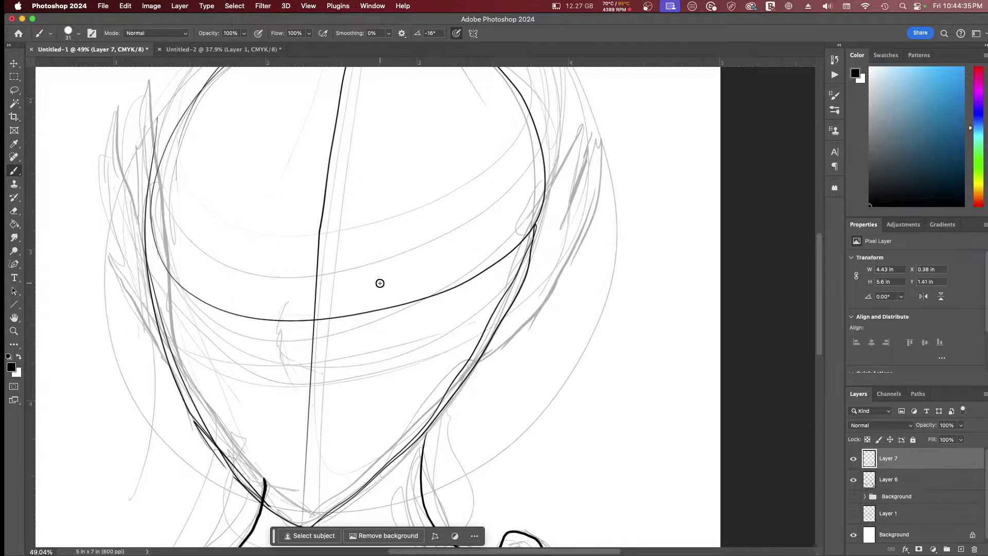
mouse_move(359, 303)
left_mouse_down()
mouse_move(412, 274)
mouse_move(432, 279)
mouse_move(385, 283)
mouse_move(354, 309)
mouse_move(390, 321)
mouse_move(436, 283)
mouse_move(413, 308)
left_mouse_up()
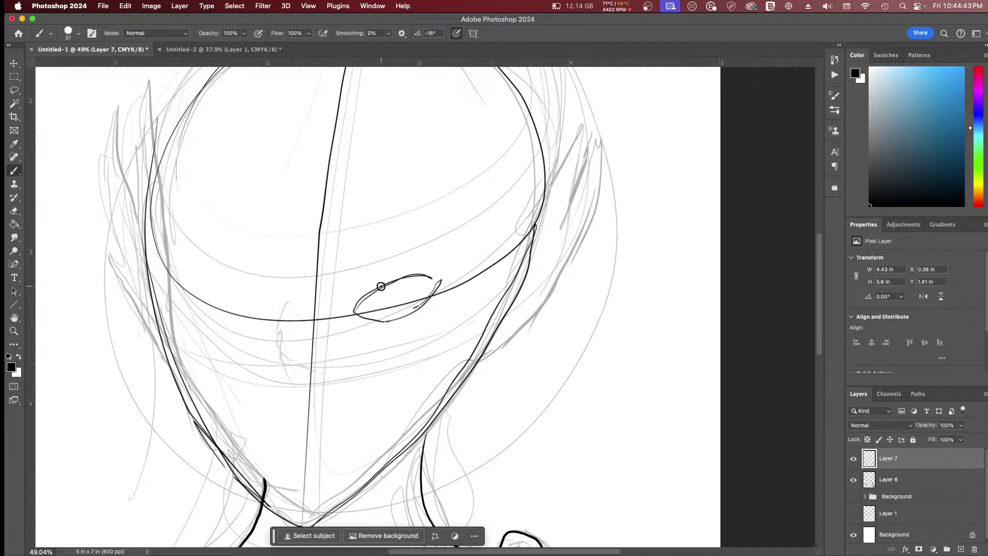
mouse_move(379, 288)
left_mouse_down()
mouse_move(394, 312)
mouse_move(410, 281)
left_mouse_up()
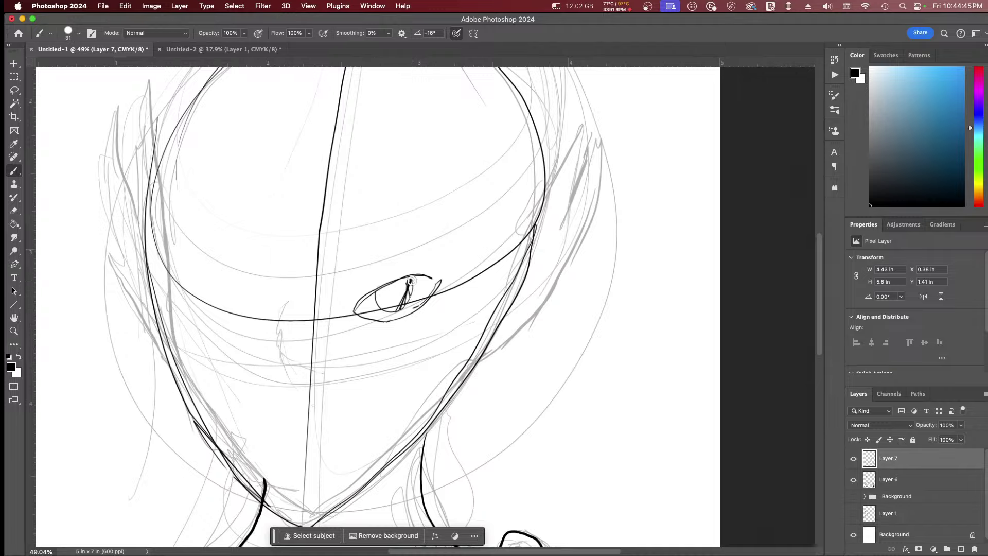
mouse_move(327, 543)
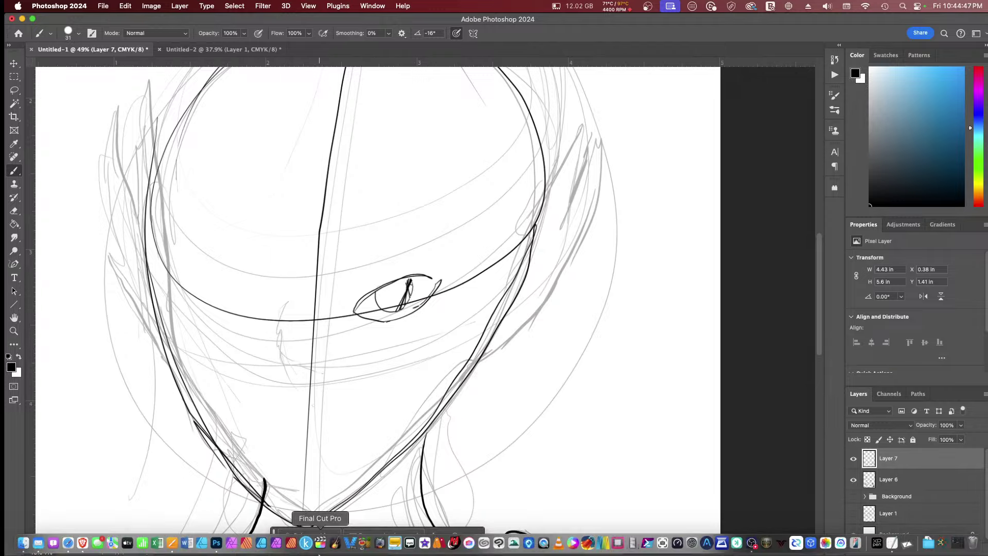
left_click(82, 543)
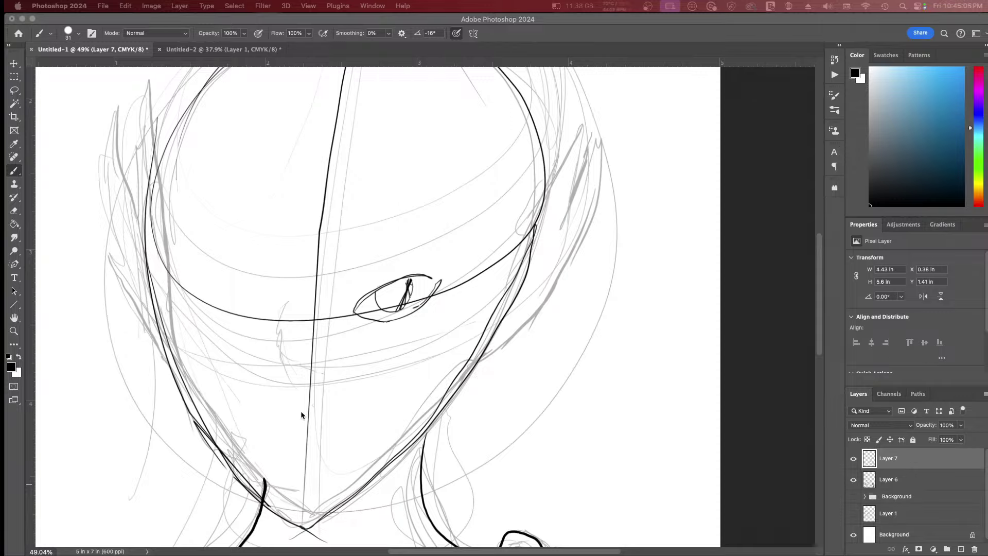
mouse_move(438, 552)
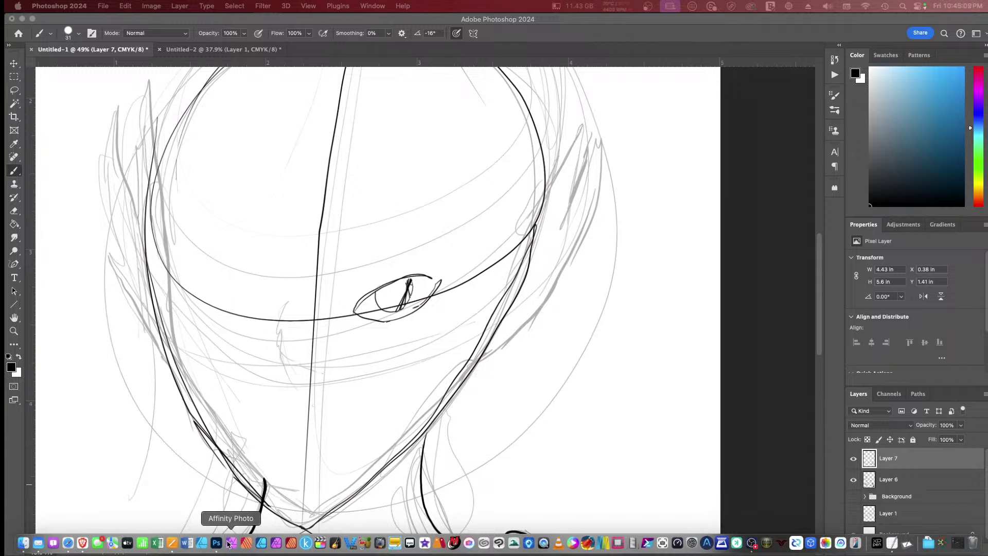
left_click(82, 544)
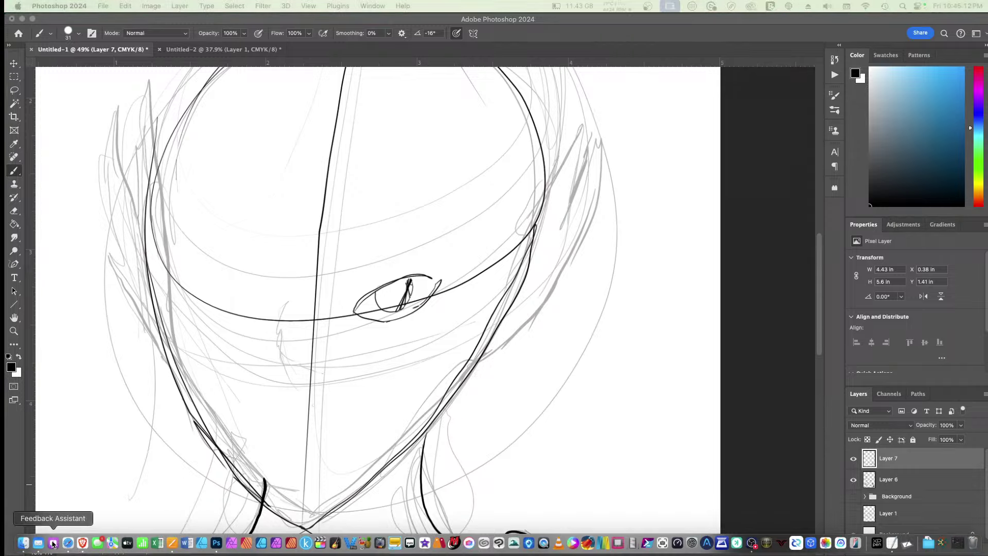
right_click(82, 544)
left_click(88, 515)
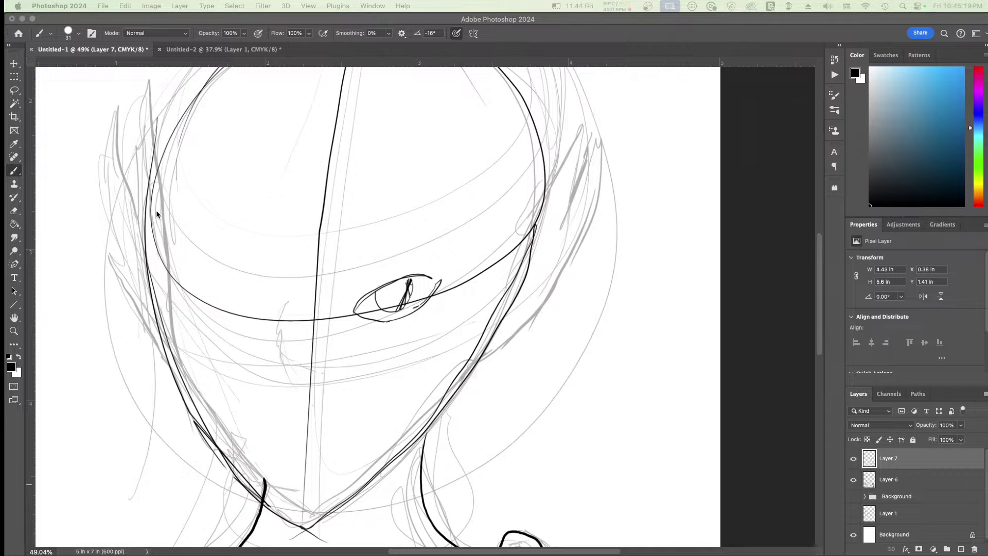
mouse_move(154, 552)
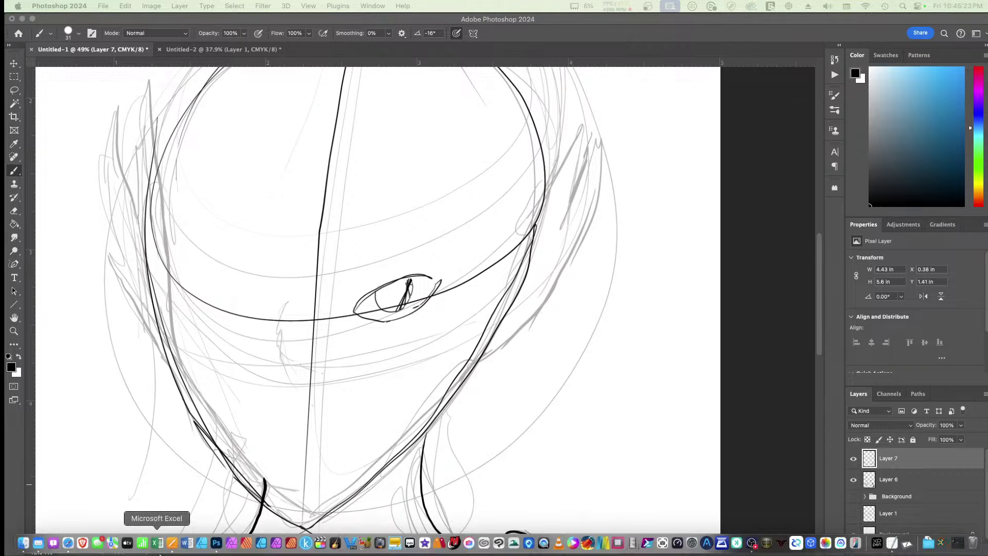
left_click(550, 32)
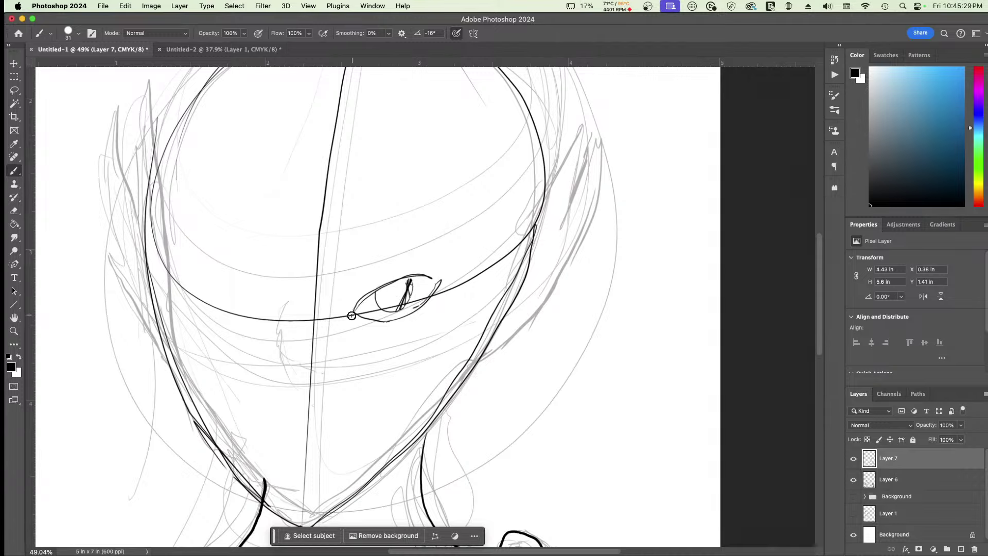
Step: Thicken the sketched eye's upper eyelid and iris outline with heavier brush strokes
mouse_move(352, 317)
left_mouse_down()
mouse_move(416, 276)
mouse_move(440, 280)
mouse_move(386, 285)
mouse_move(349, 316)
mouse_move(374, 292)
mouse_move(443, 277)
mouse_move(415, 279)
left_mouse_up()
scroll(379, 308, "up", 3)
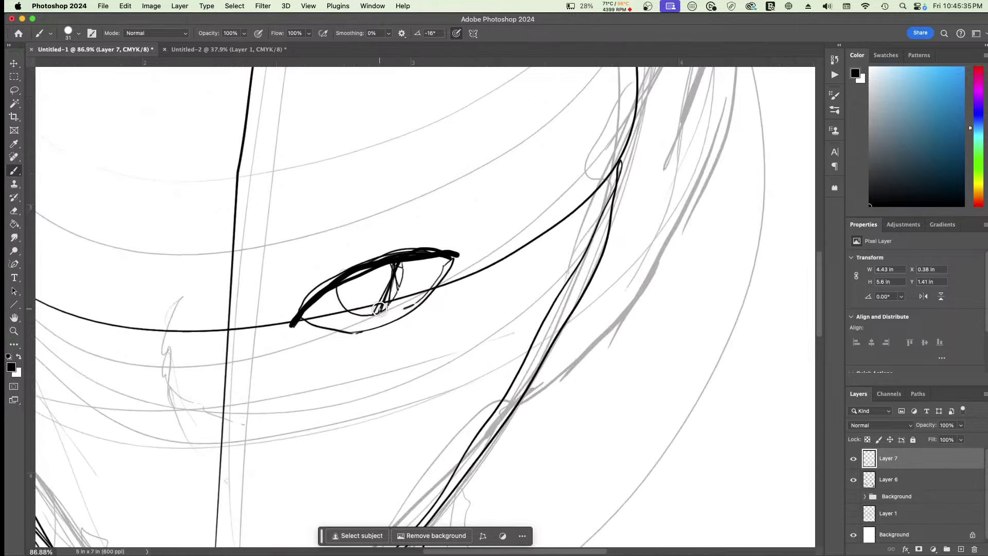
scroll(379, 309, "up", 2)
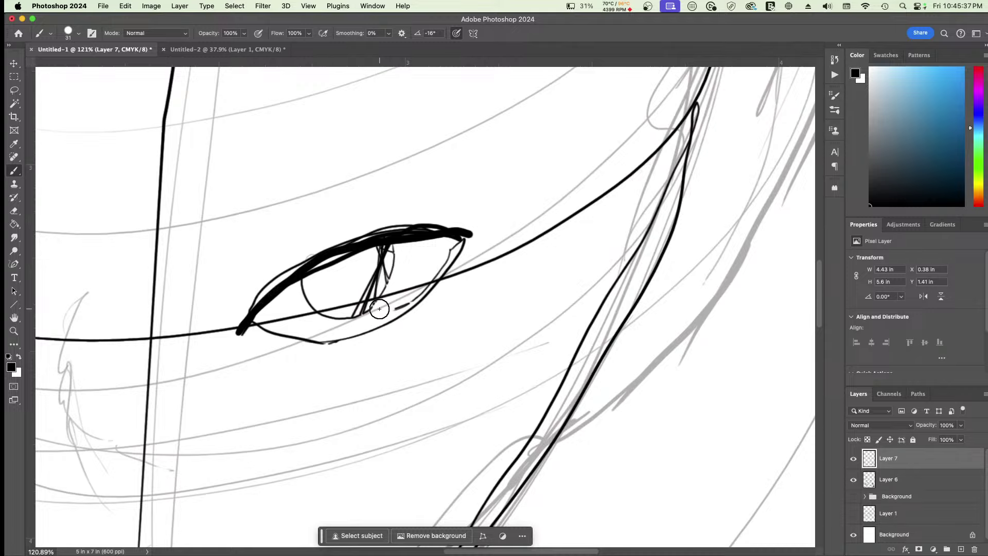
mouse_move(306, 267)
left_mouse_down()
mouse_move(347, 317)
mouse_move(366, 311)
mouse_move(387, 243)
mouse_move(376, 301)
mouse_move(345, 320)
left_mouse_up()
left_click_drag(374, 246, 392, 288)
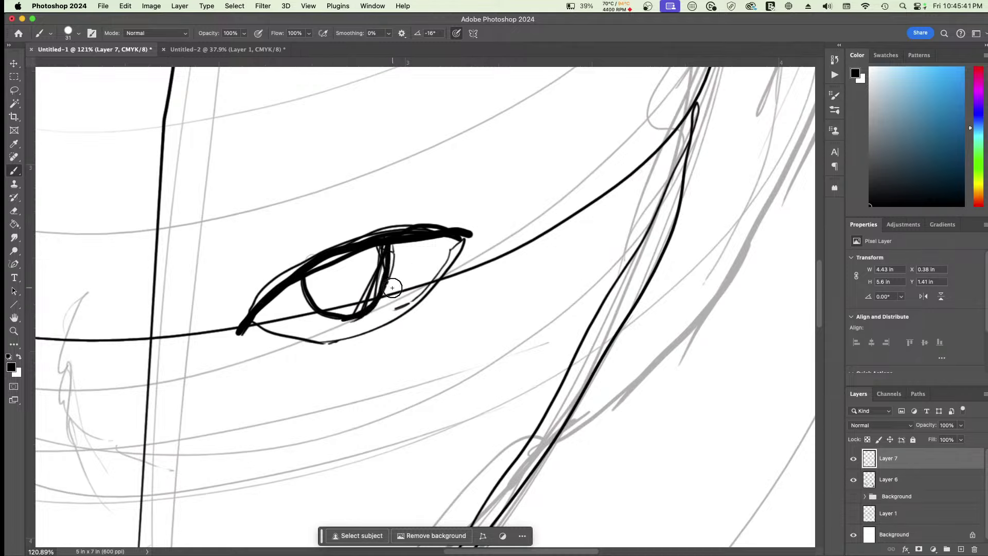
Step: Undo all the brush strokes of the sketched eye, leaving only the head's construction lines
key("super+z")
key("super+z")
key("super+z")
key("super+z")
key("super+z")
key("super+z")
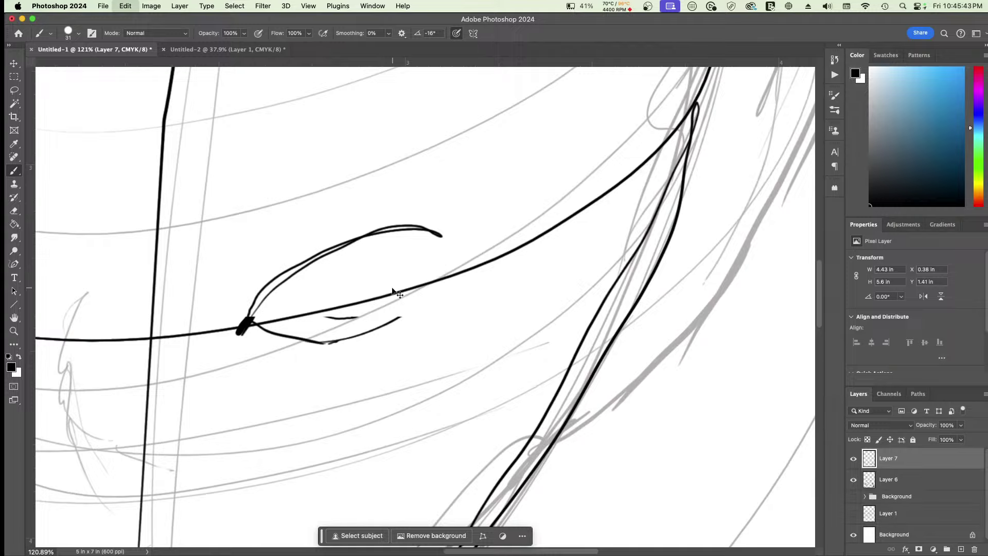
key("super+z")
key("super+z")
key("super+z")
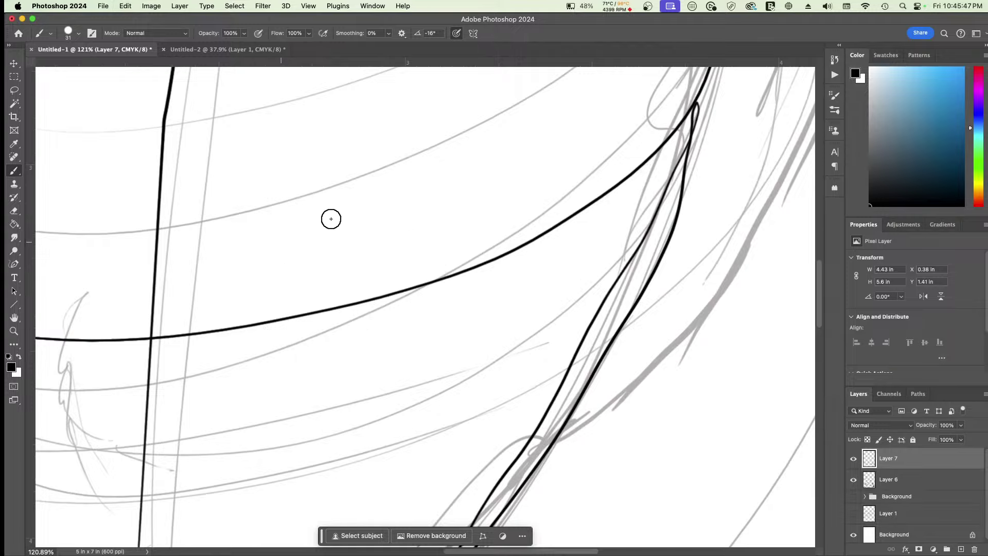
Step: Draw the upper eyelid as a single tapered arc above the eye line, right of the face's centre line
left_click_drag(435, 219, 218, 303)
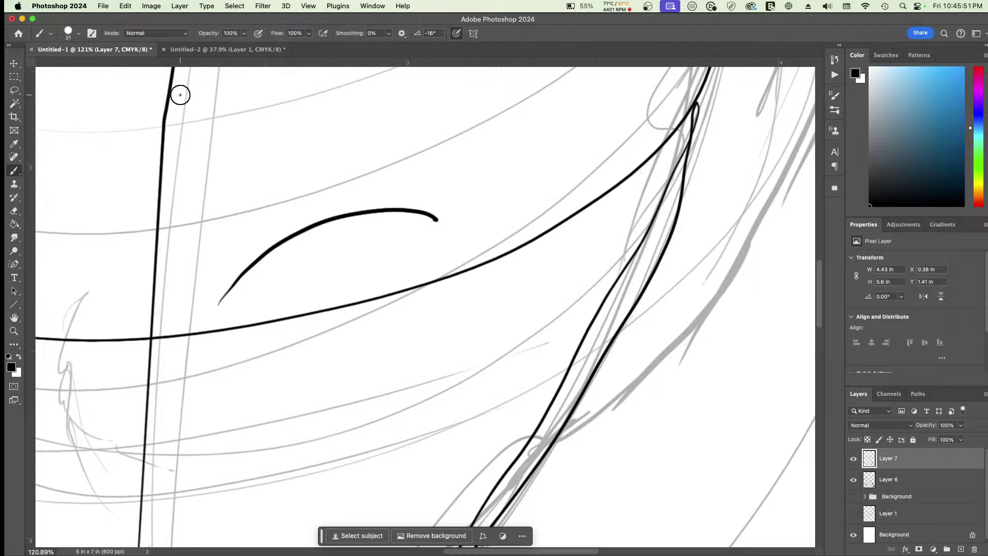
Step: Check the document's dimensions and resolution in the Image Size settings without changing them
left_click(208, 6)
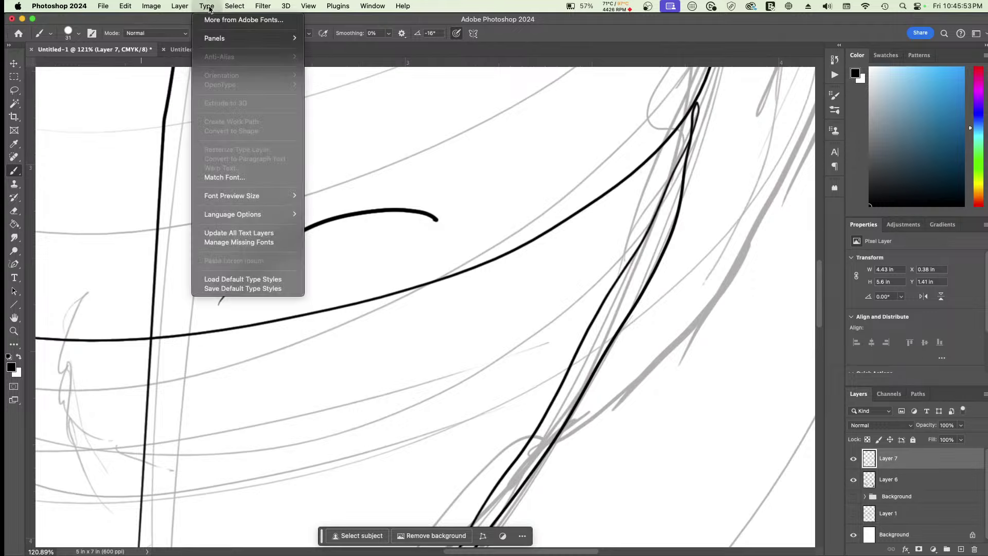
left_click(180, 6)
left_click(151, 6)
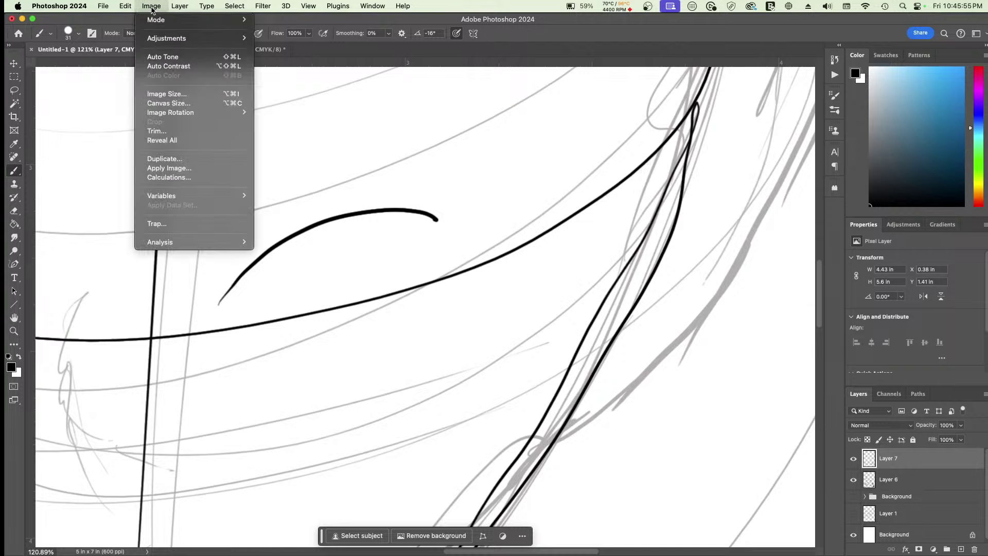
mouse_move(201, 45)
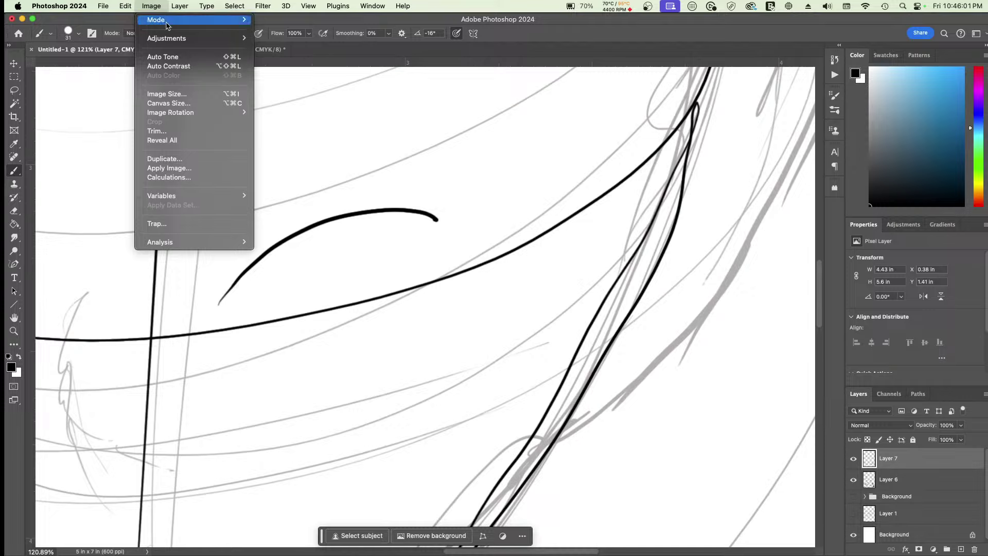
mouse_move(176, 23)
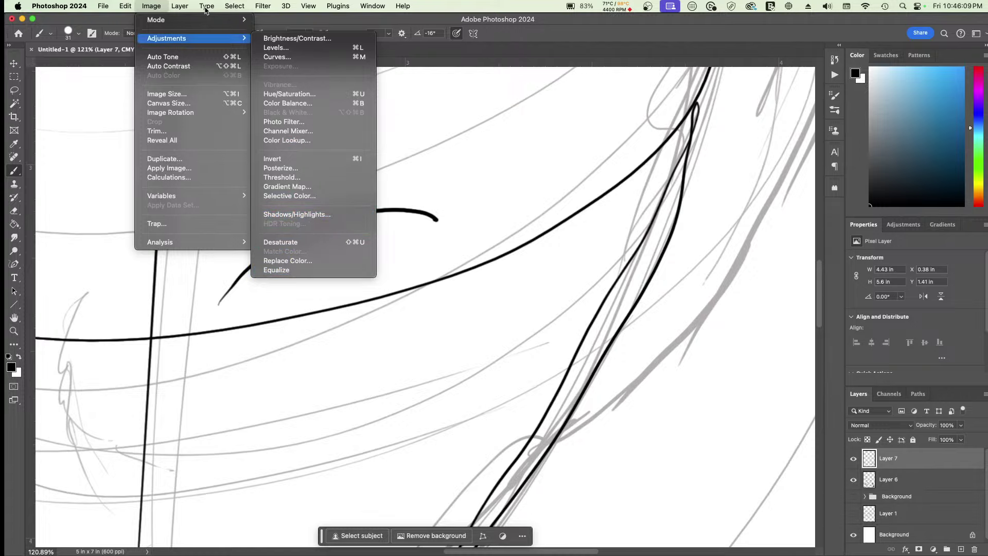
mouse_move(206, 5)
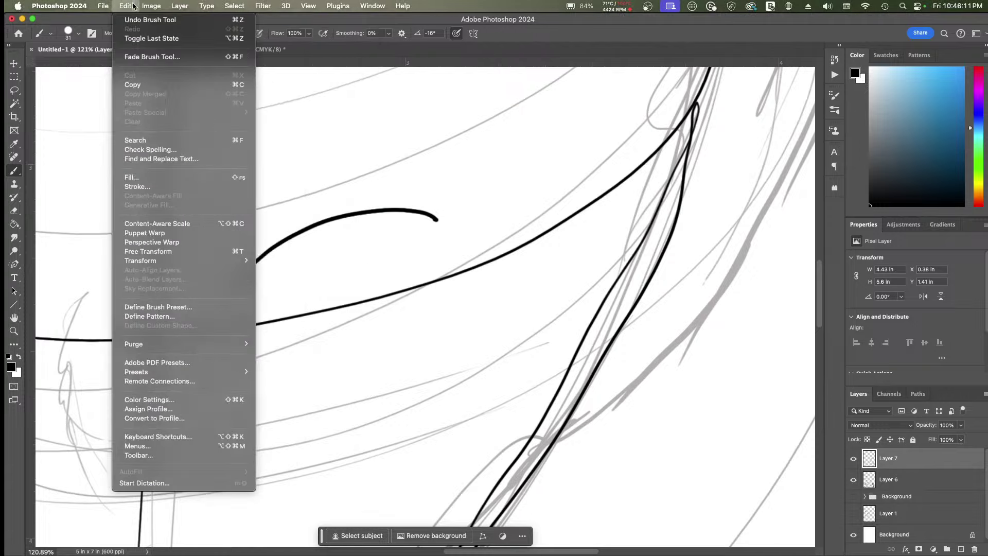
left_click(151, 6)
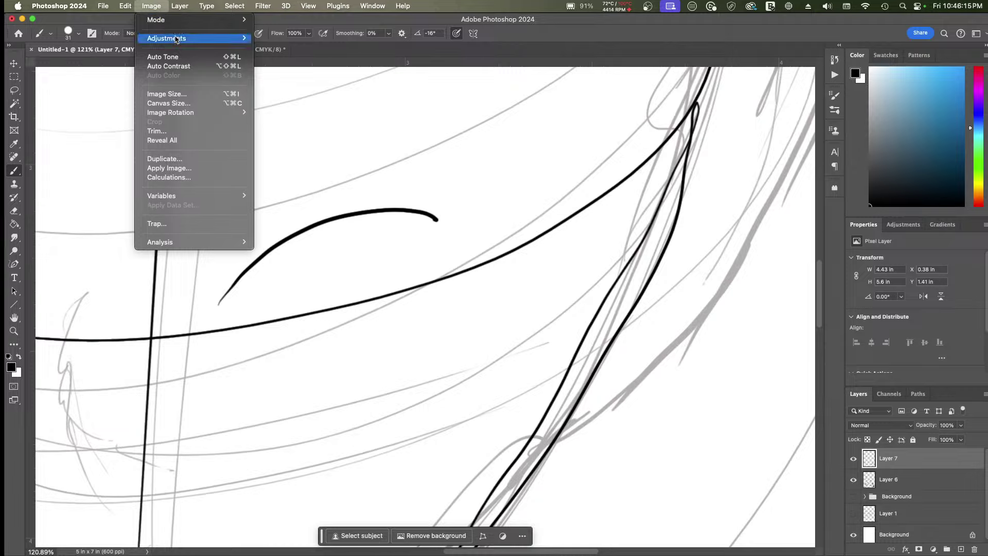
left_click(177, 94)
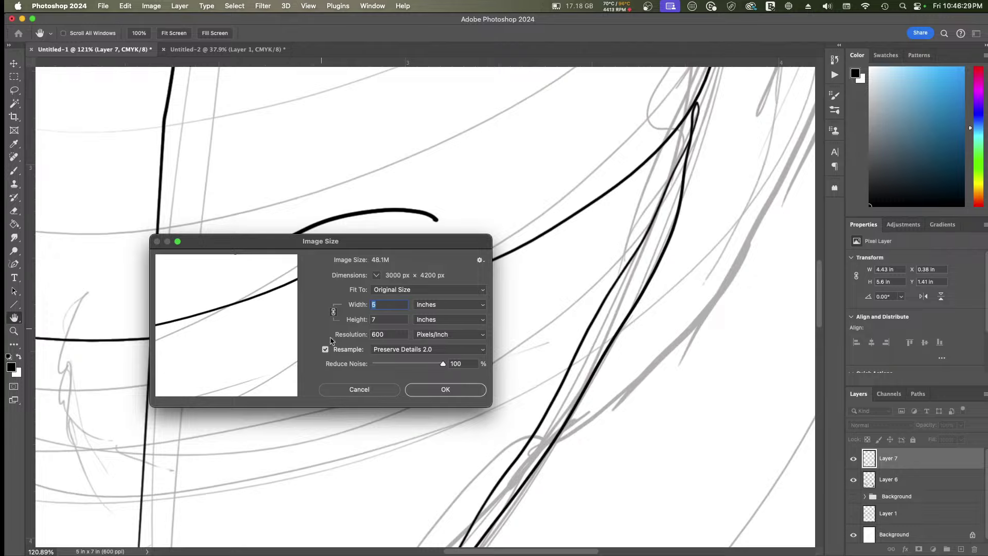
left_click(357, 390)
Step: Examine the whole figure drawing on the page, including the head construction and the eyelid arc
key("b")
scroll(190, 175, "left", 10)
scroll(190, 175, "up", 4)
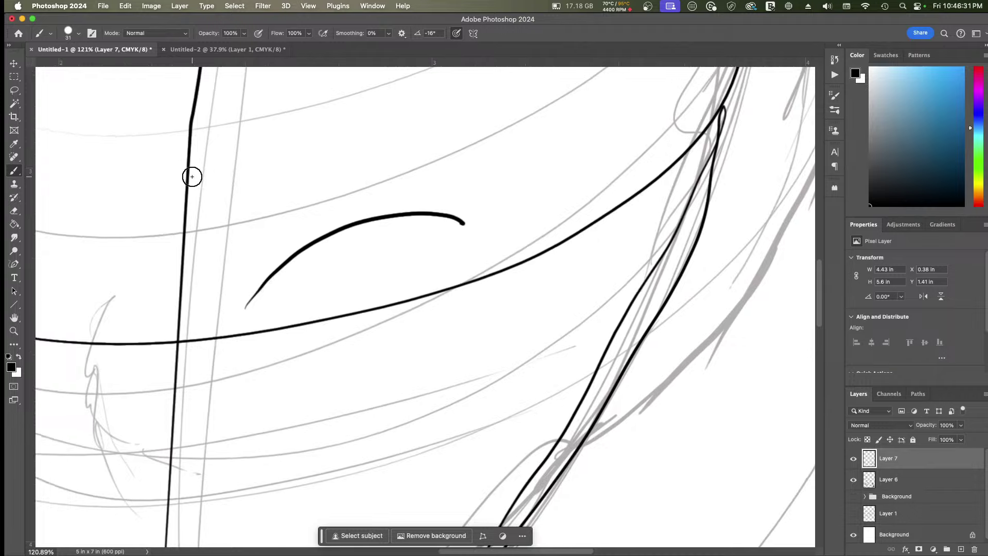
scroll(322, 212, "down", 5)
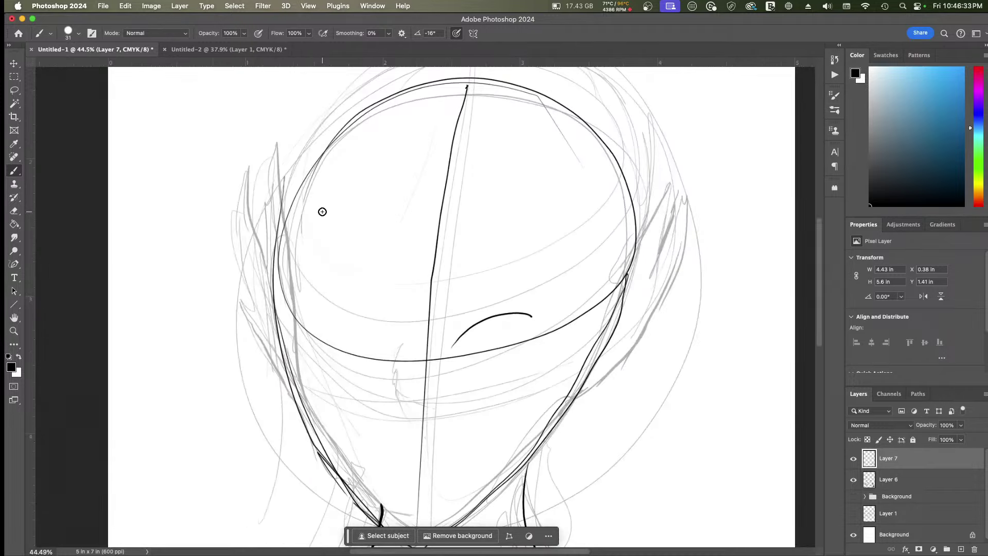
scroll(322, 211, "up", 2)
scroll(322, 212, "right", 2)
scroll(322, 211, "down", 3)
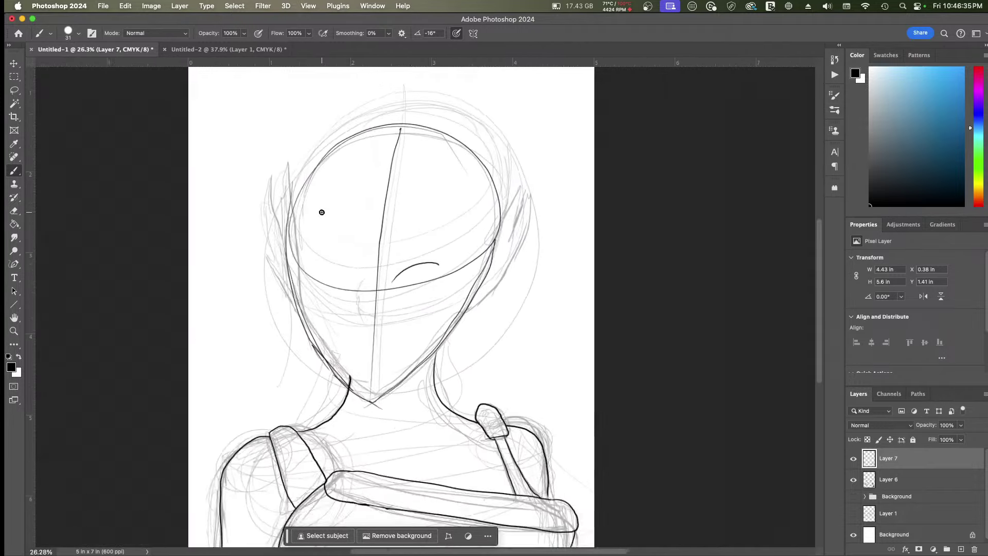
scroll(331, 247, "right", 4)
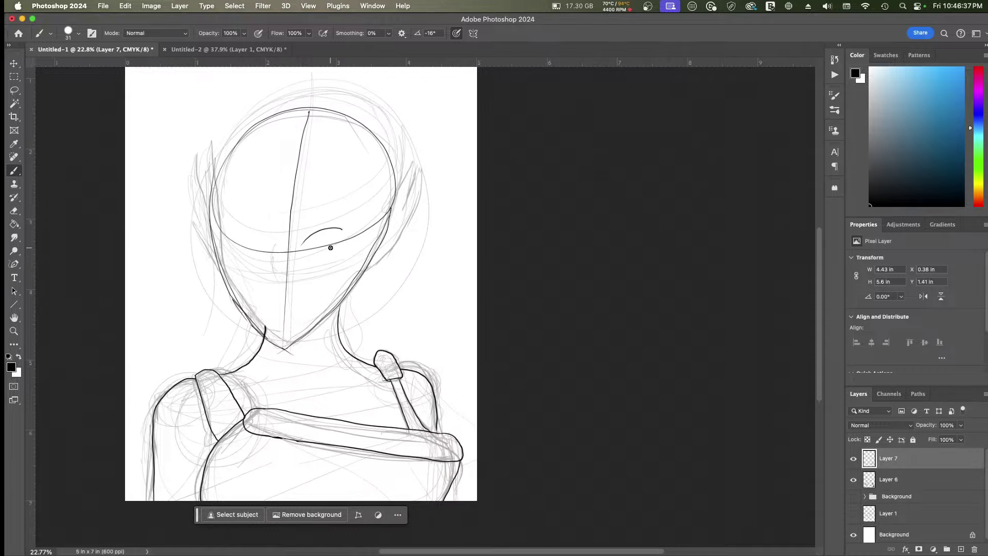
Step: Start saving the drawing as a new file on the computer and choose the Stream folder as its location
left_click(103, 6)
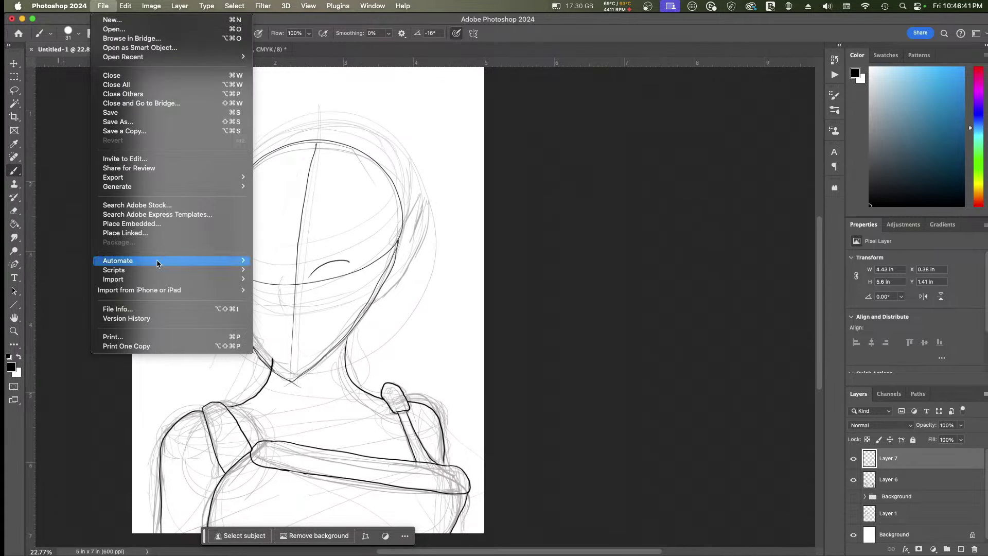
left_click(125, 122)
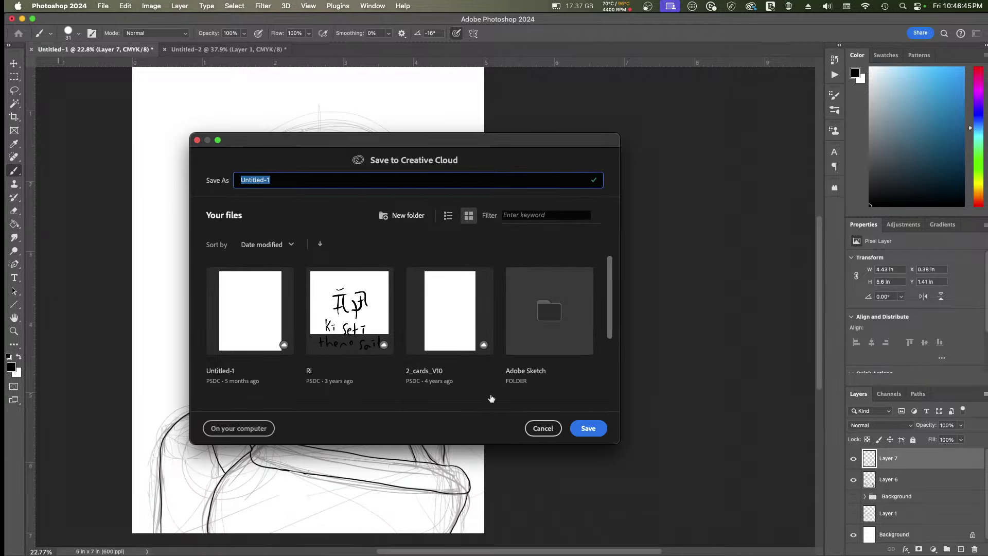
left_click(245, 429)
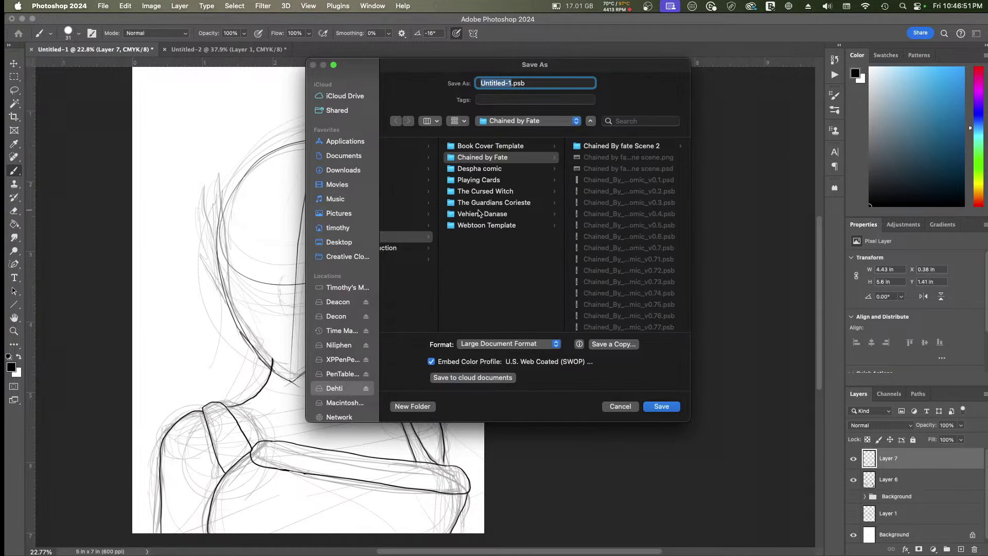
scroll(478, 213, "left", 3)
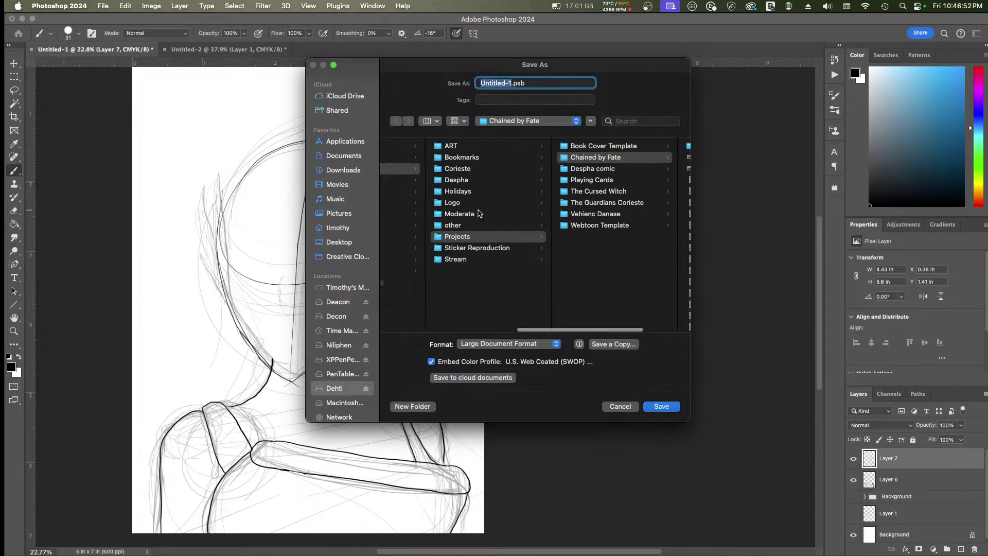
left_click(451, 260)
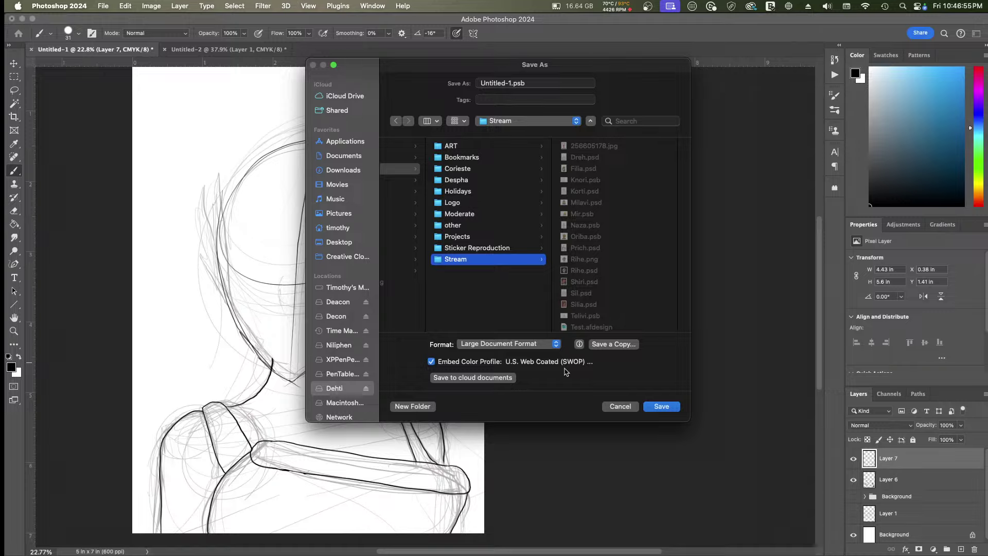
Step: Name the drawing Drienpsb and save it in Large Document Format with Maximize Compatibility enabled
left_click(512, 83)
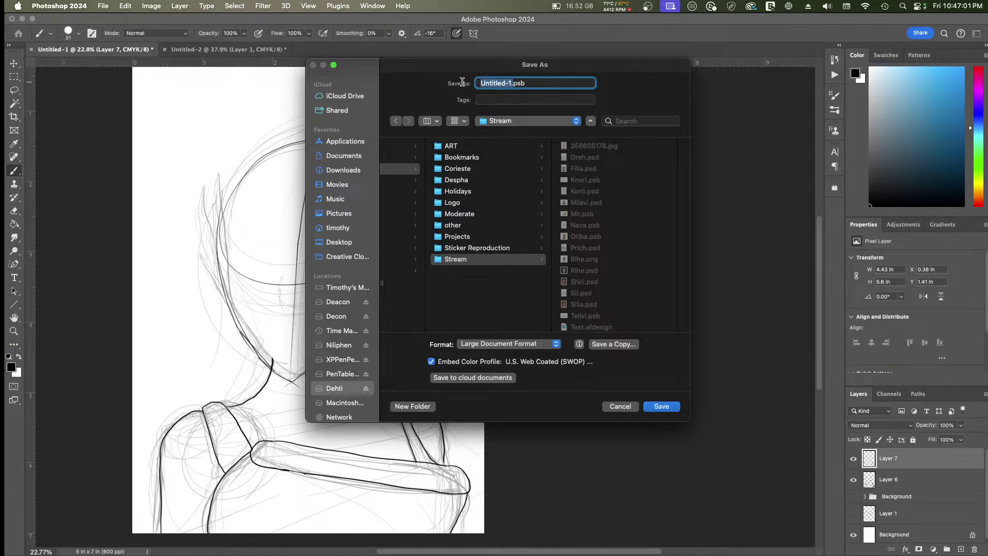
type("D")
type("ire")
key("BackSpace")
key("BackSpace")
key("BackSpace")
type("rien")
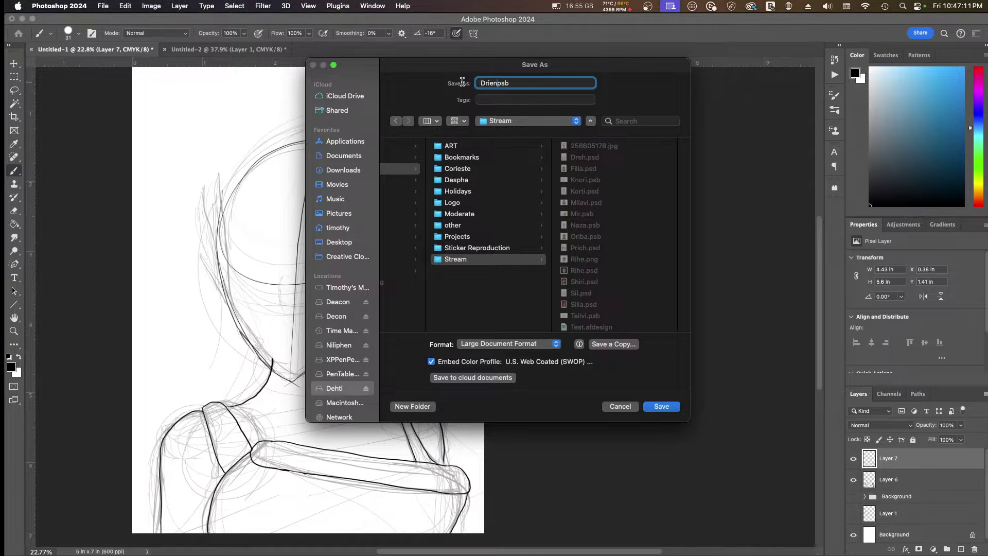
key("Return")
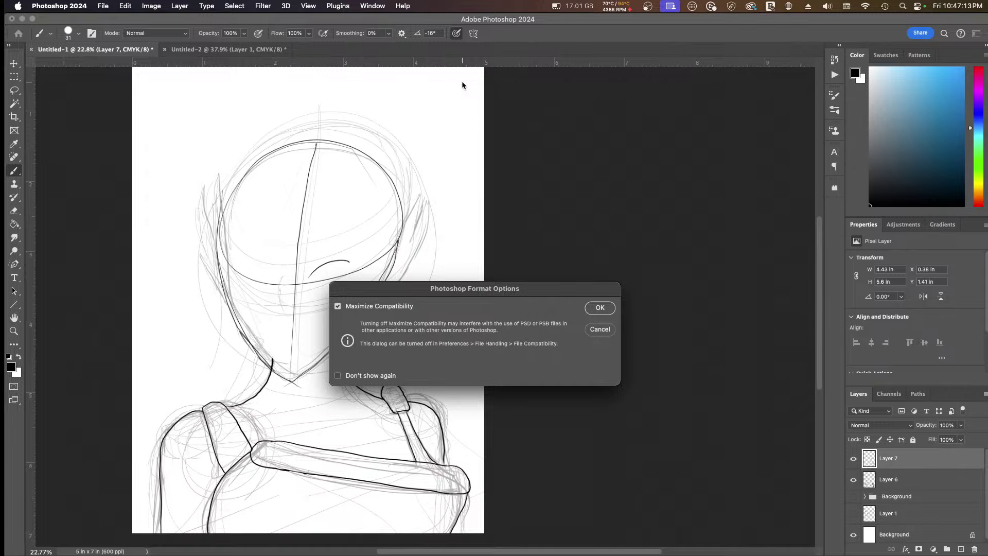
left_click(597, 307)
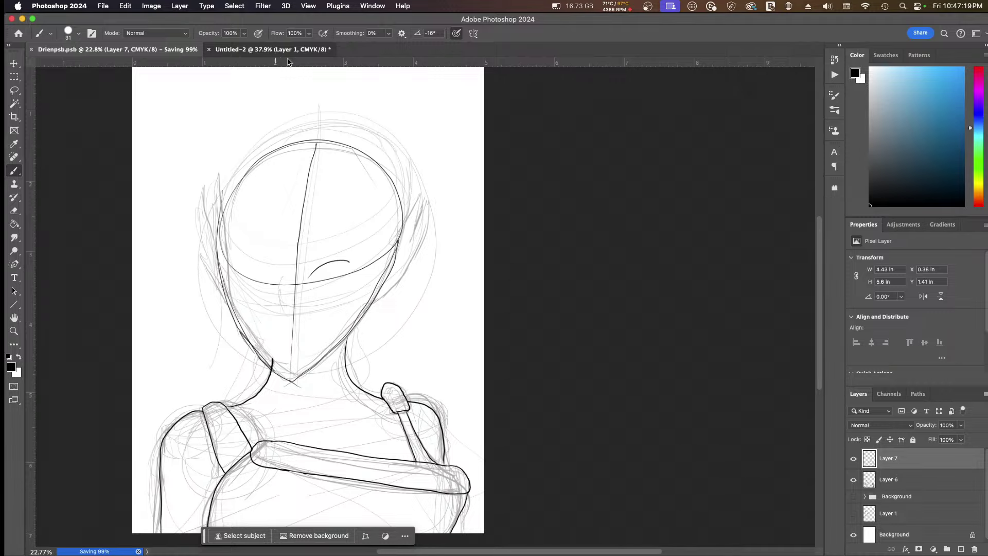
Step: Save the Untitled-2 face sketch on the computer in the Stream folder as a Large Document Format file with Maximize Compatibility enabled
left_click(258, 51)
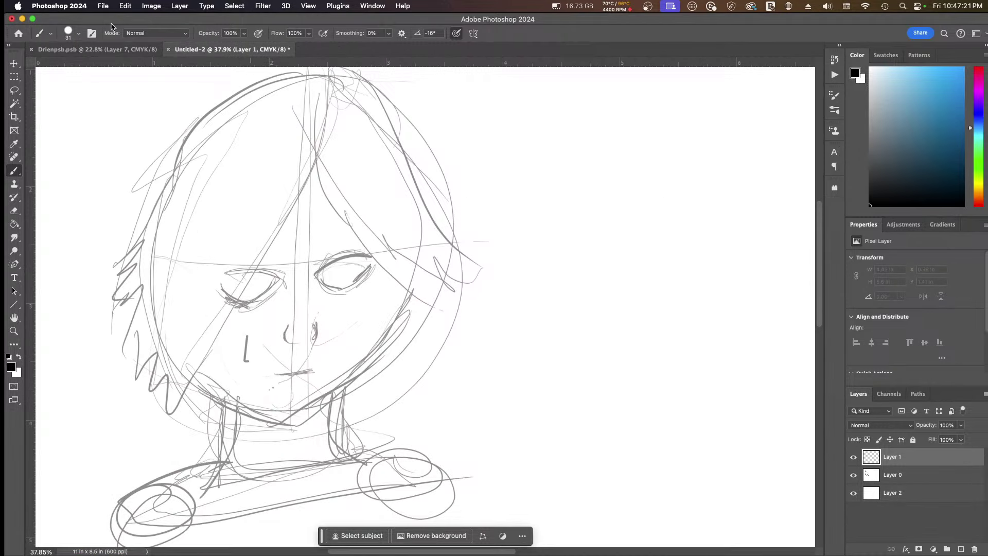
left_click(103, 7)
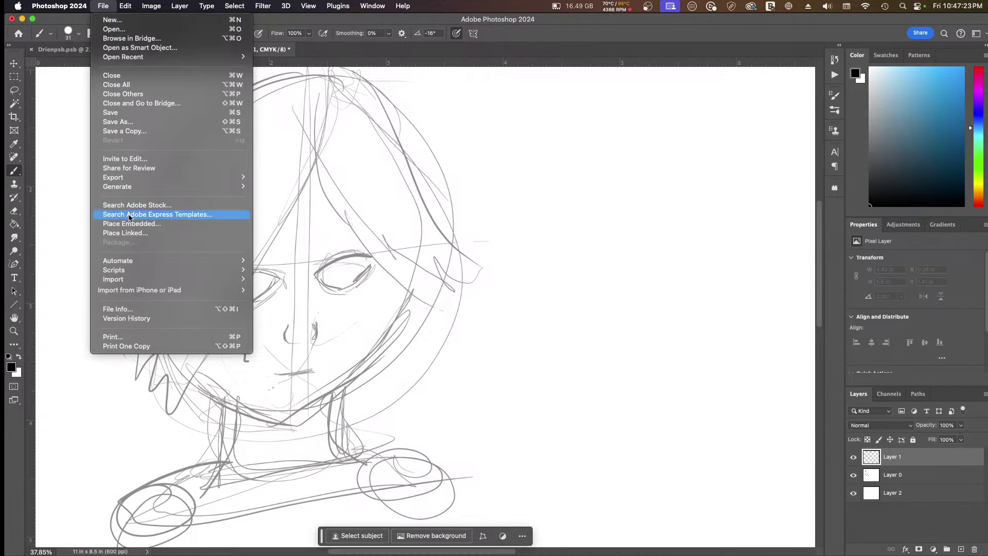
left_click(126, 122)
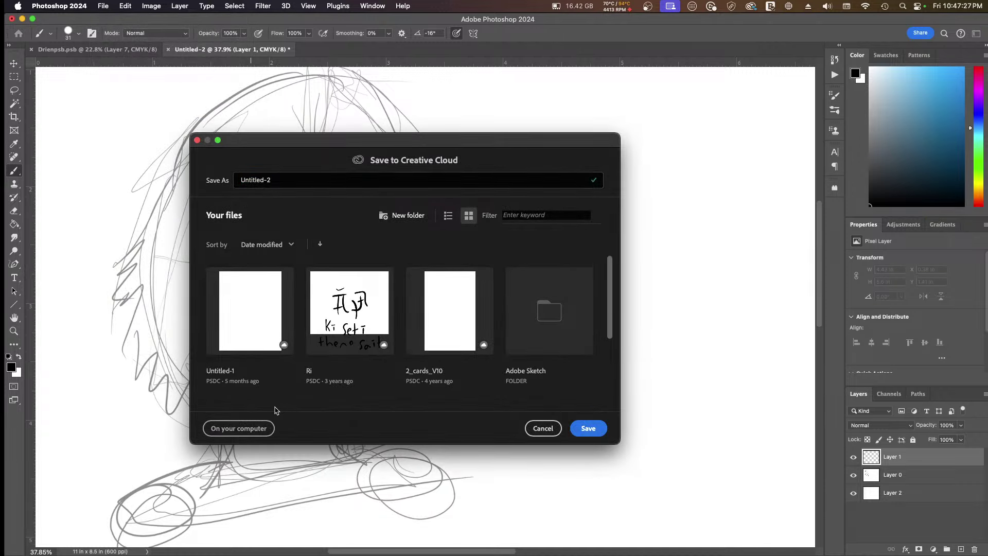
left_click(246, 429)
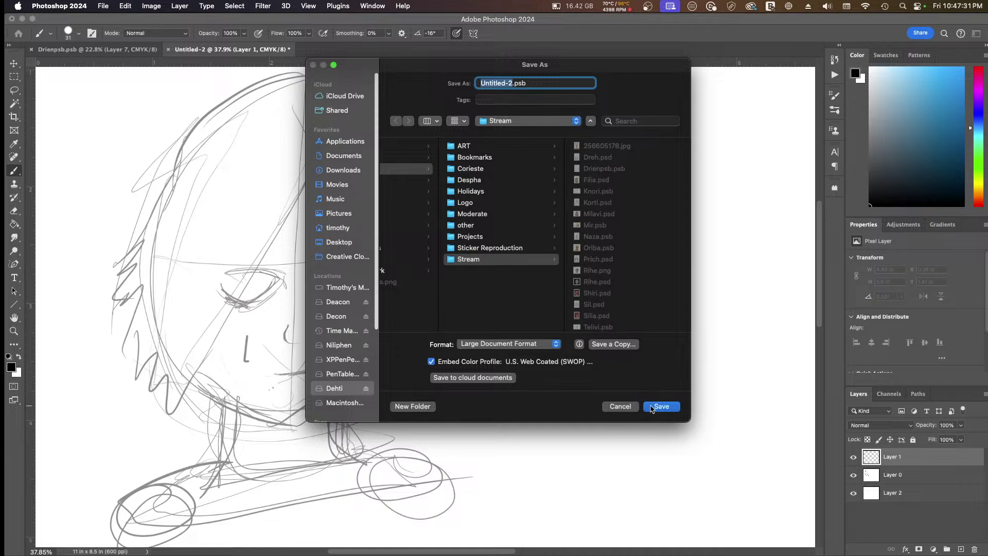
left_click(663, 407)
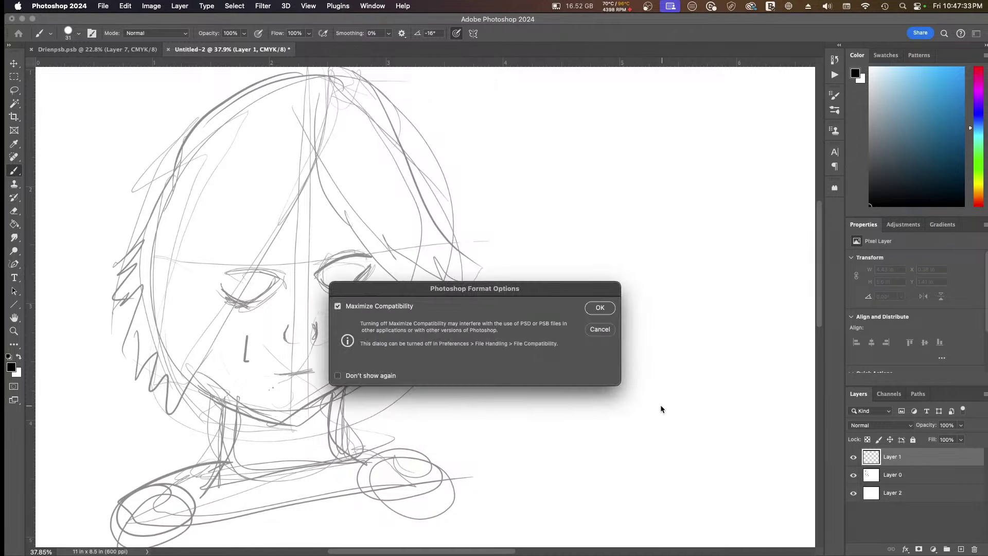
left_click(600, 307)
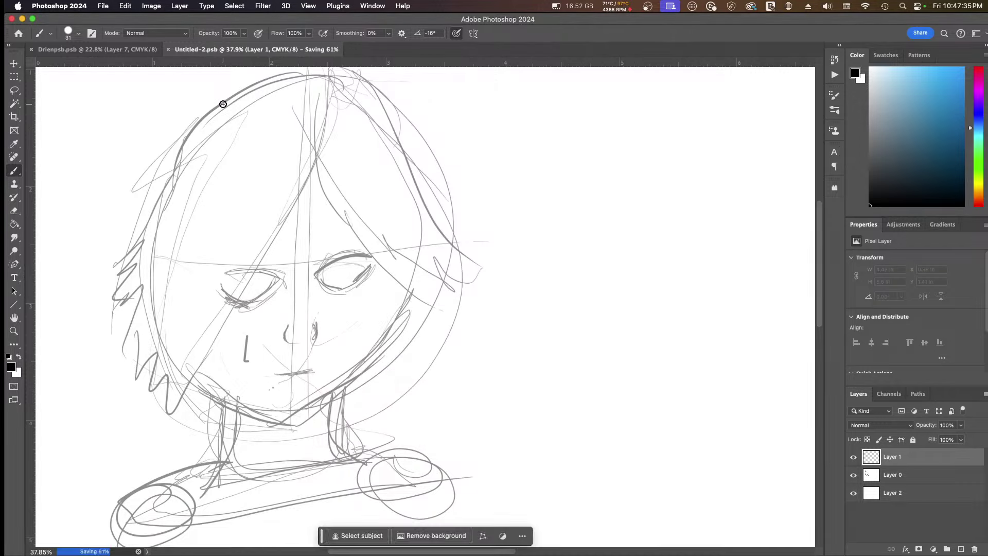
Step: Quit Photoshop and switch to Clip Studio Paint
left_click(12, 19)
left_click(84, 5)
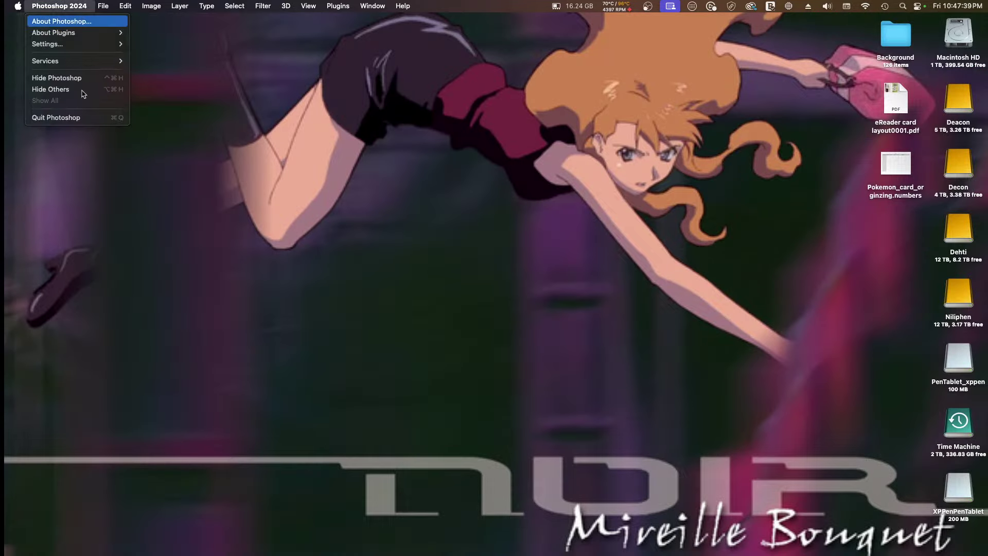
left_click(67, 119)
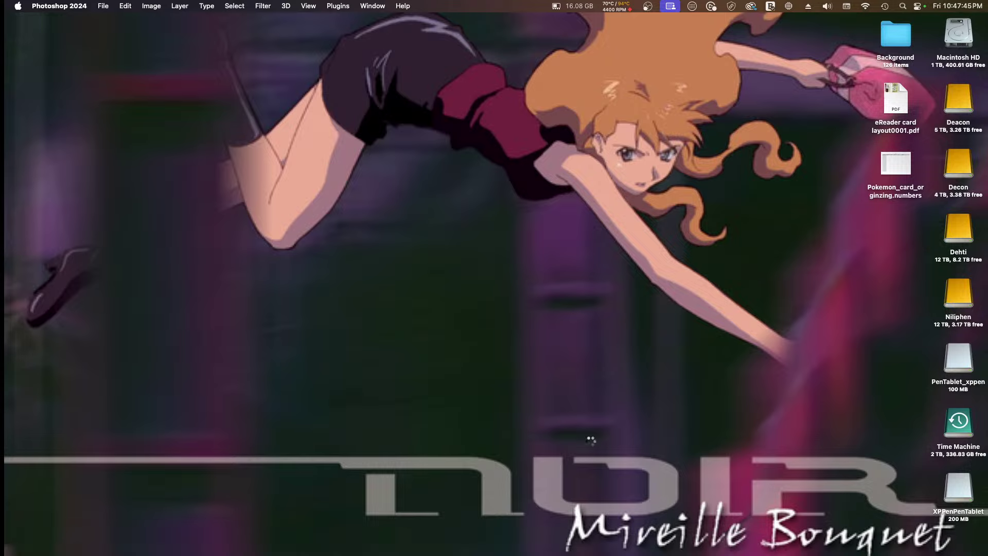
mouse_move(550, 550)
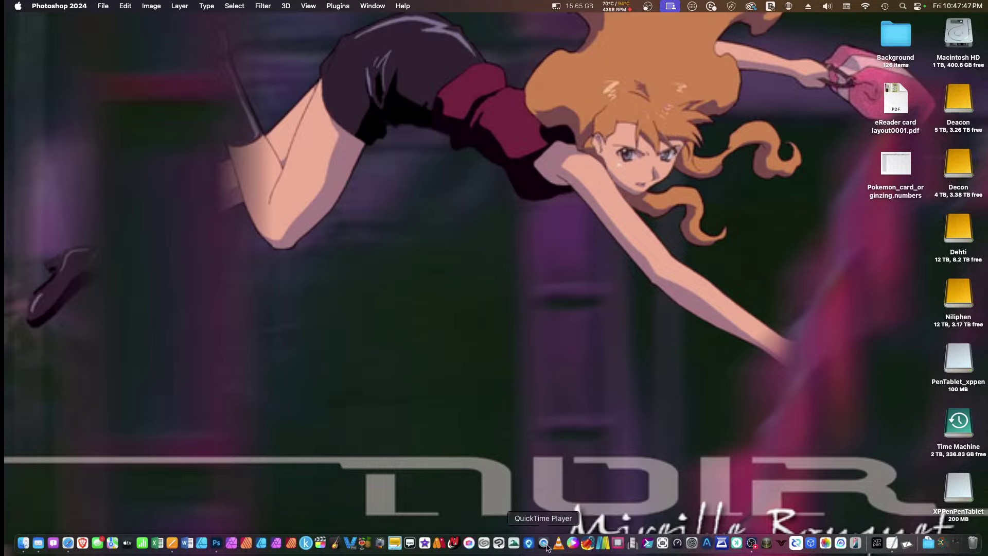
left_click(498, 544)
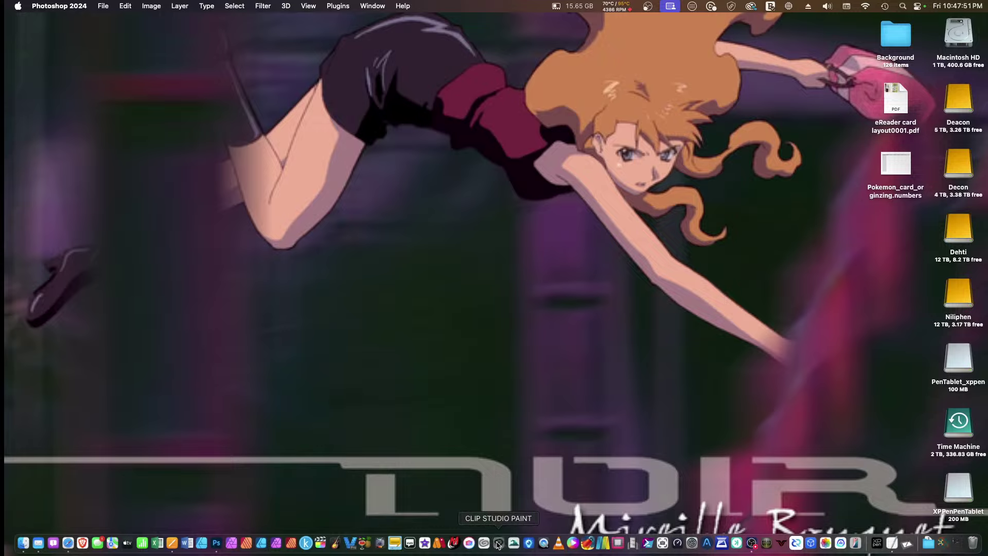
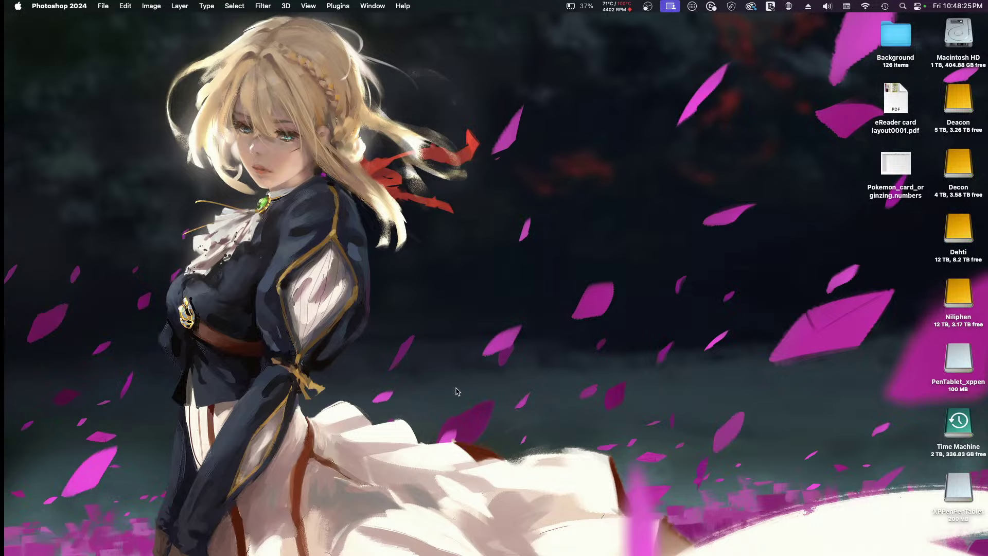
mouse_move(439, 545)
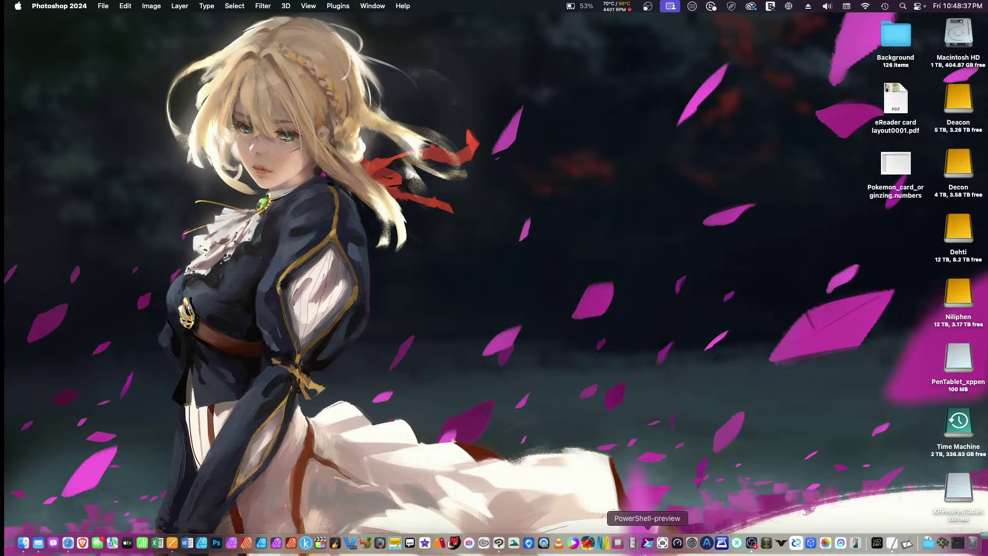
left_click(499, 543)
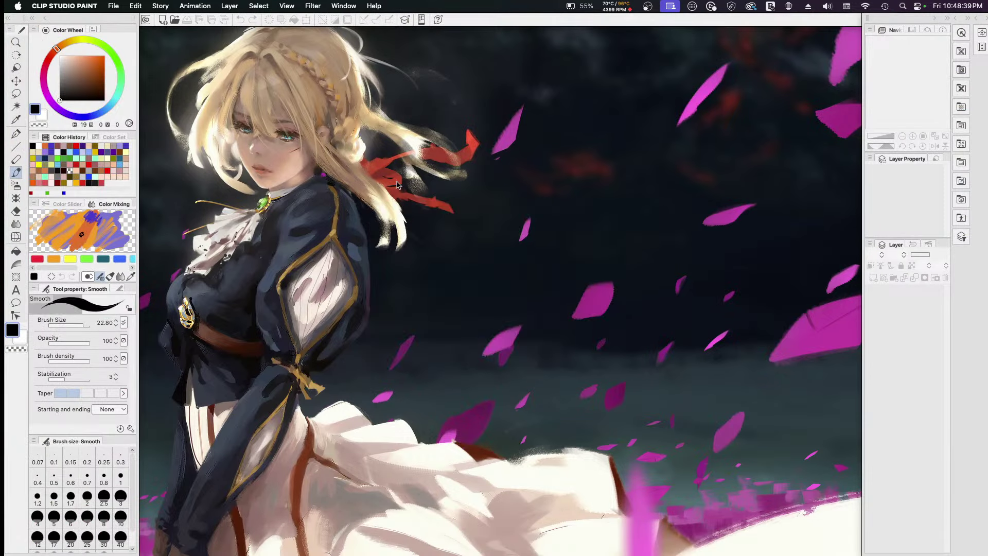
Step: Open Drienpsb.psb from the Stream folder, accepting the conversion of its CMYK color data to RGB
left_click(113, 7)
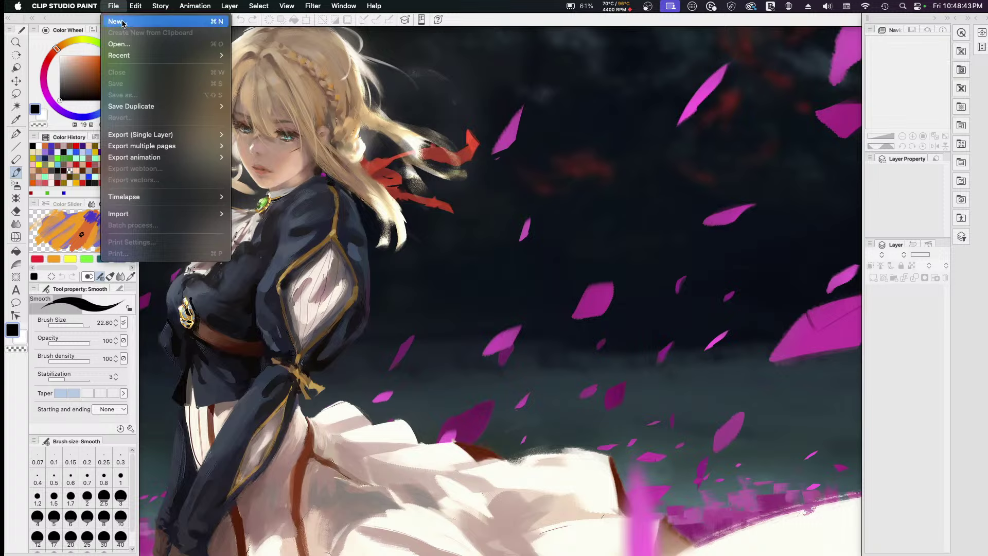
left_click(124, 44)
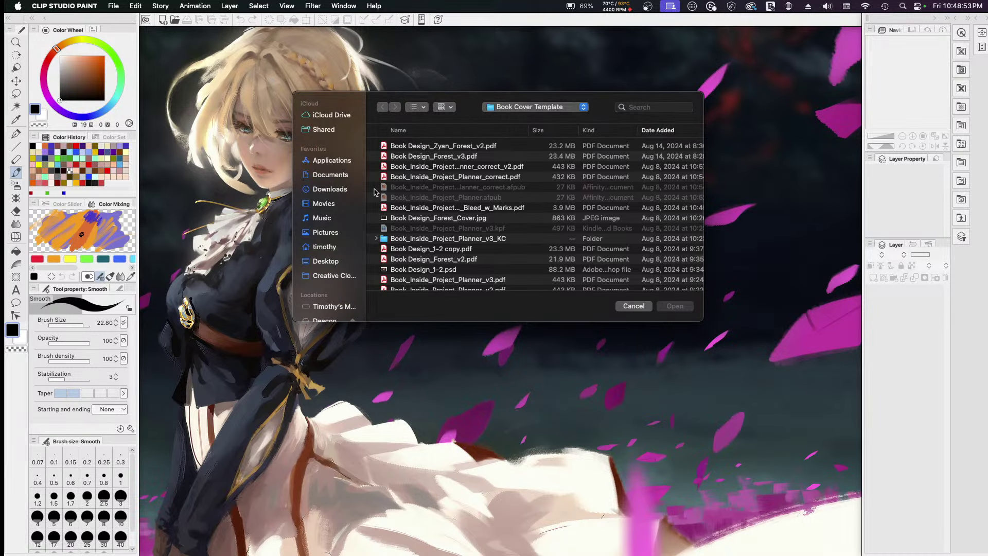
left_click(524, 107)
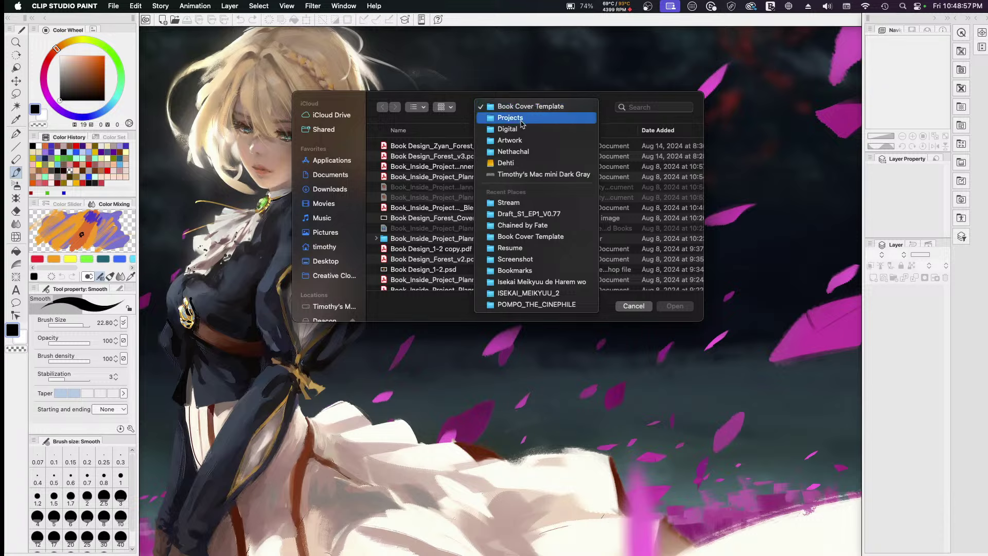
left_click(512, 117)
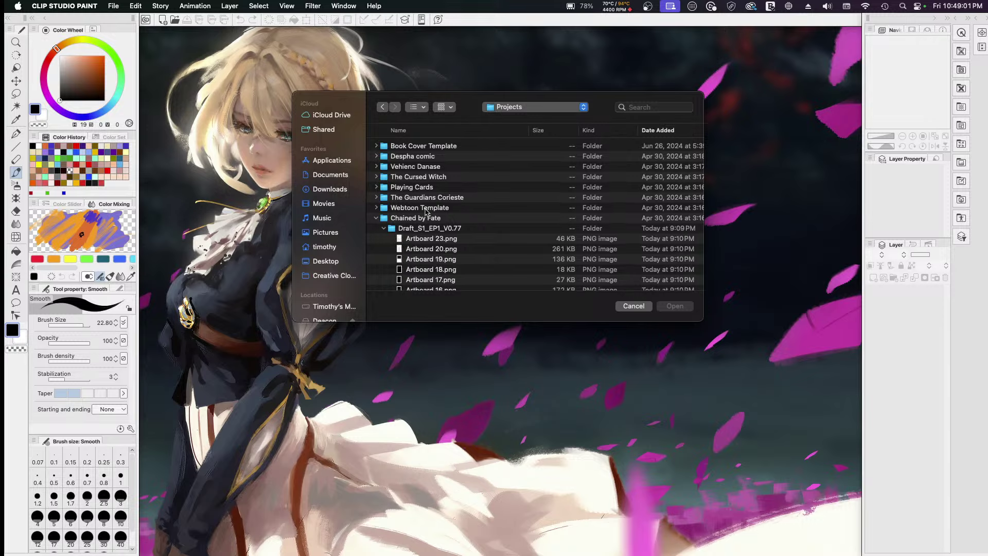
left_click(377, 218)
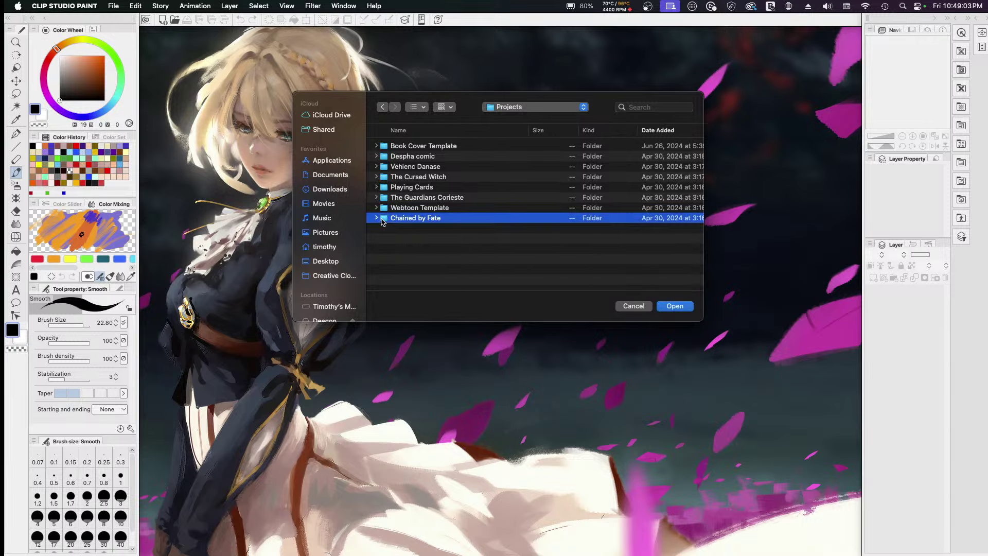
left_click(538, 109)
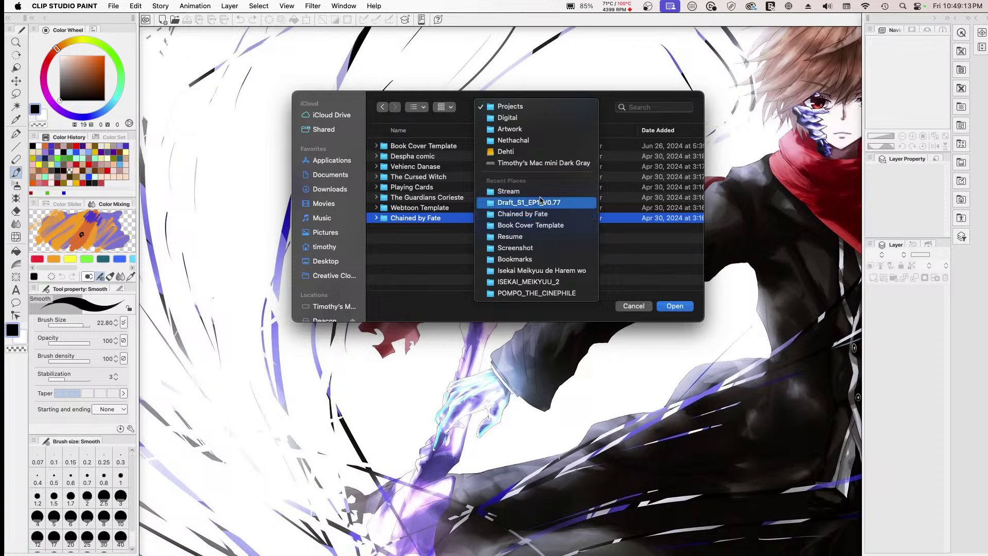
left_click(514, 192)
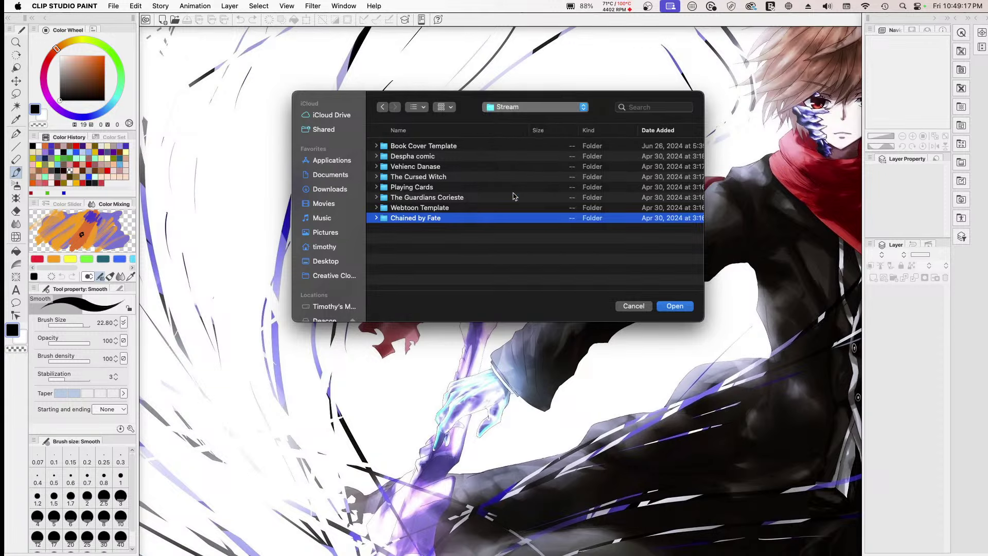
double_click(463, 219)
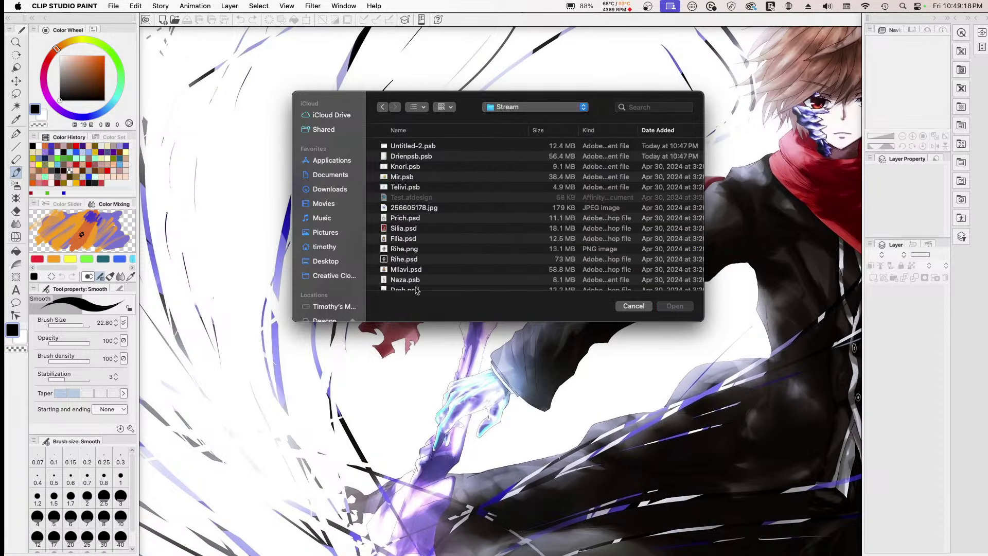
left_click(415, 156)
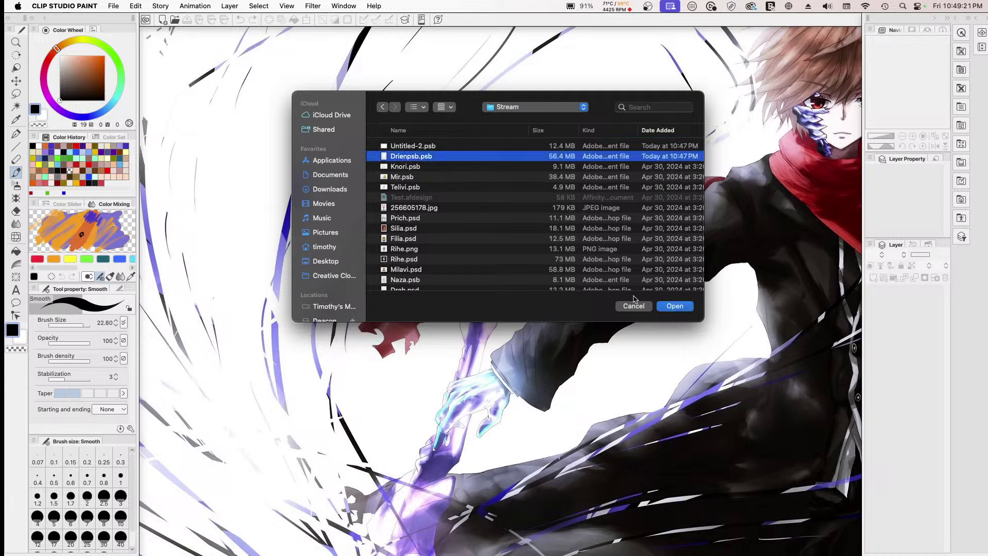
left_click(674, 307)
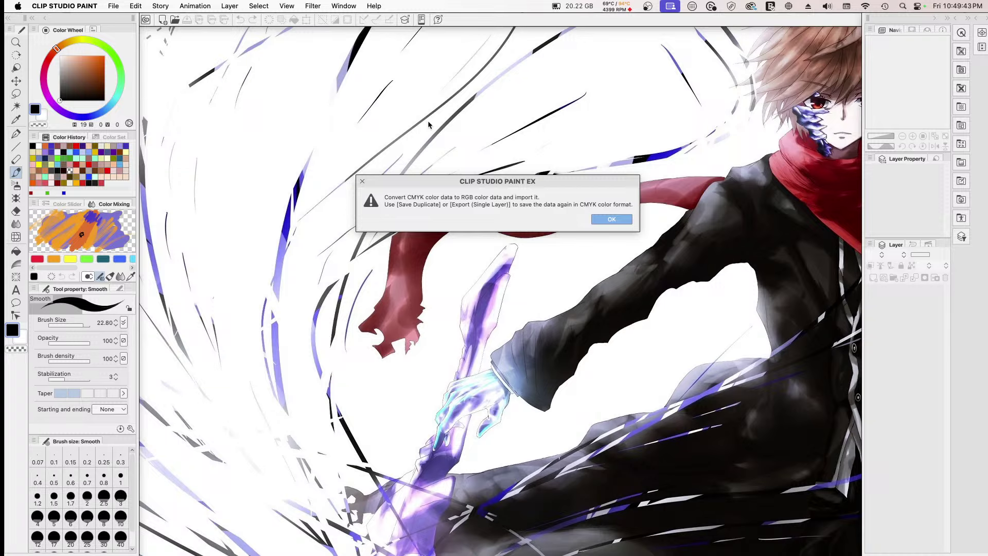
left_click(601, 219)
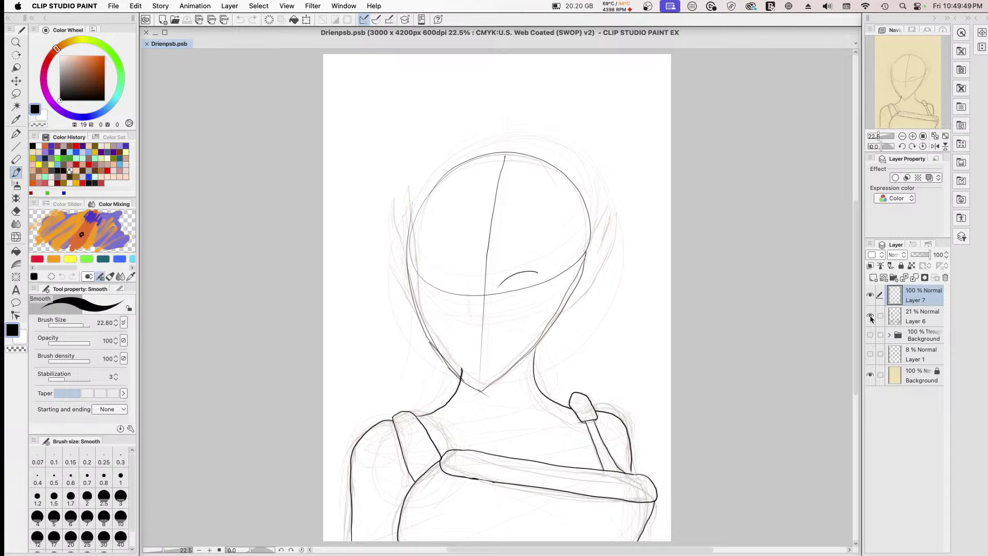
Step: Lower the opacity of the line art on Layer 7 to 32% and add a new raster layer above it
left_click(870, 296)
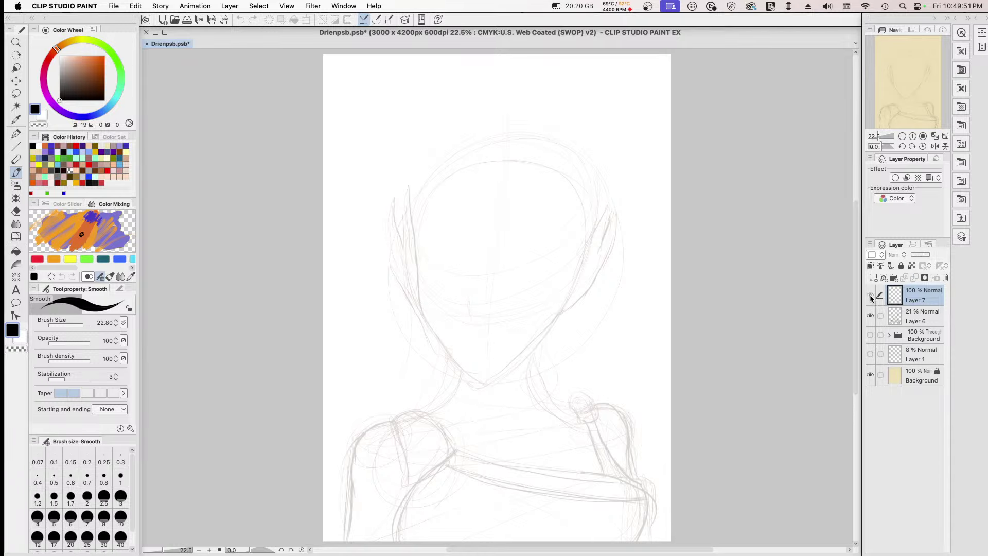
left_click(870, 295)
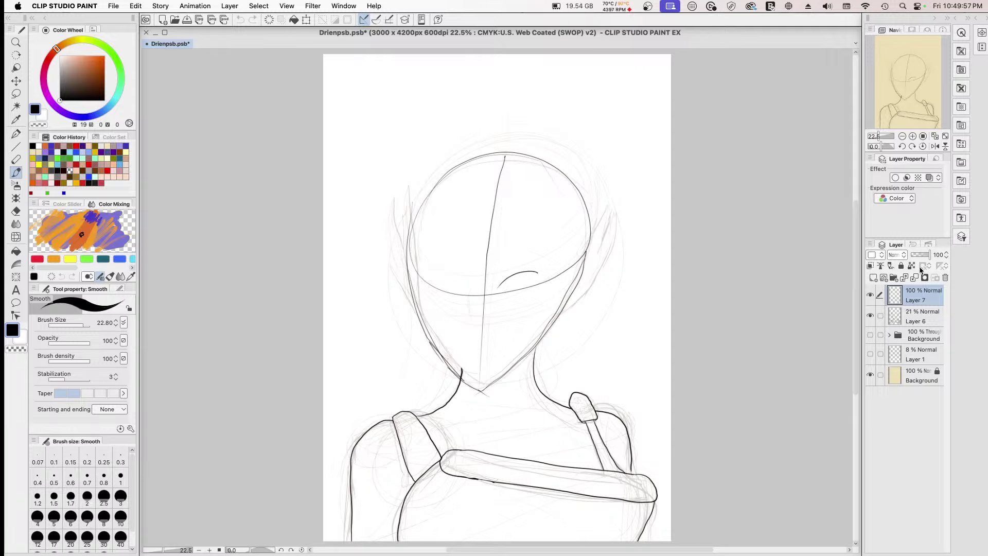
left_click_drag(929, 256, 917, 256)
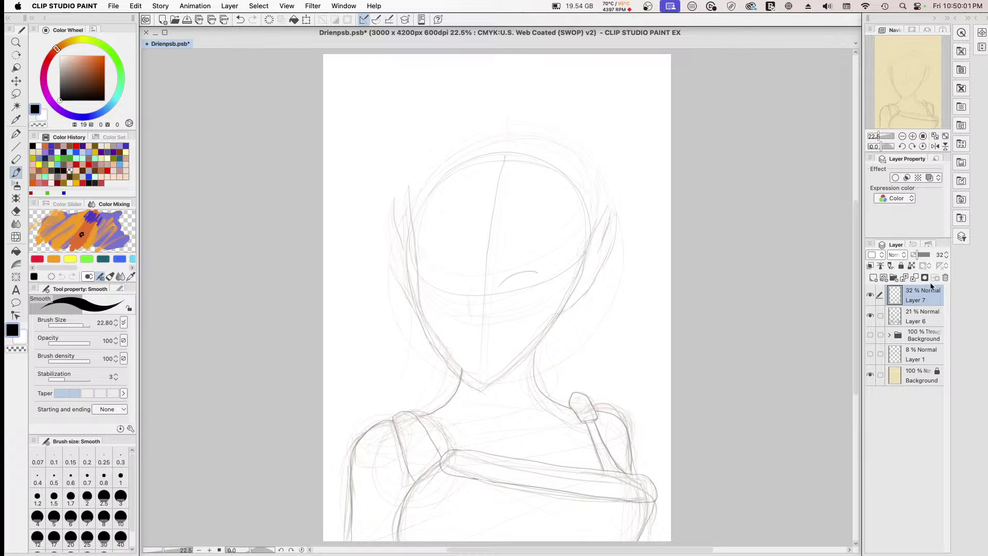
left_click(873, 278)
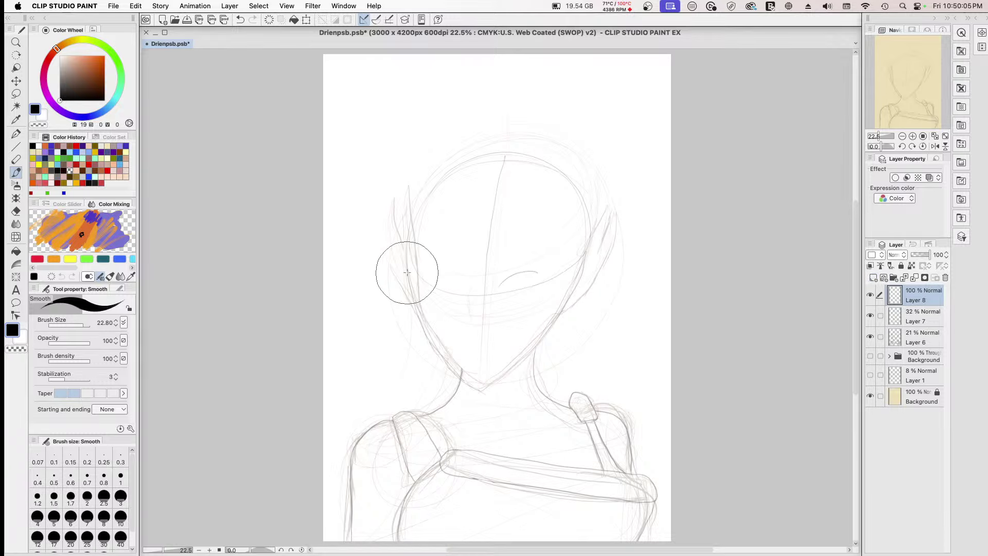
Step: Try a tapered brush stroke beneath the eyelid arc on the new layer, and undo it
scroll(407, 272, "up", 5)
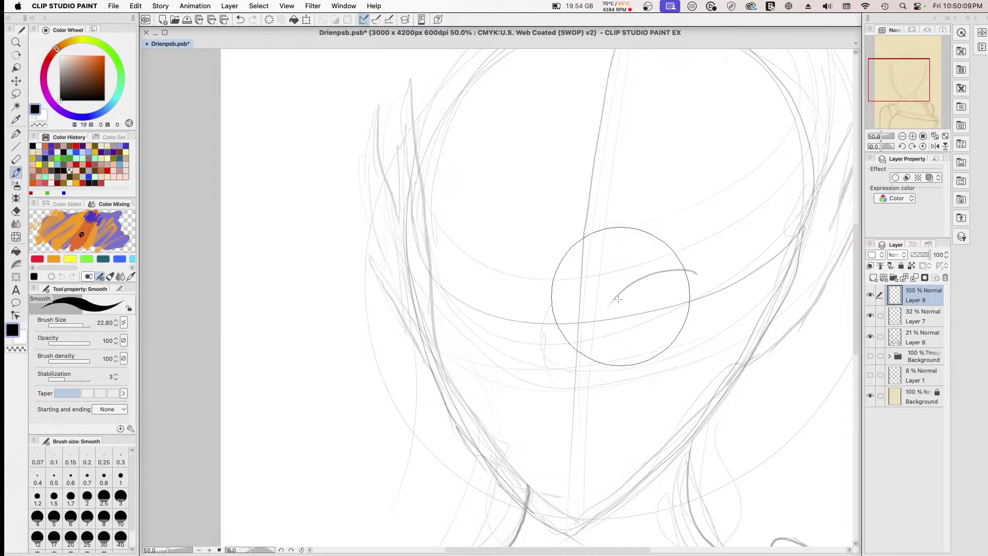
left_click_drag(640, 295, 699, 275)
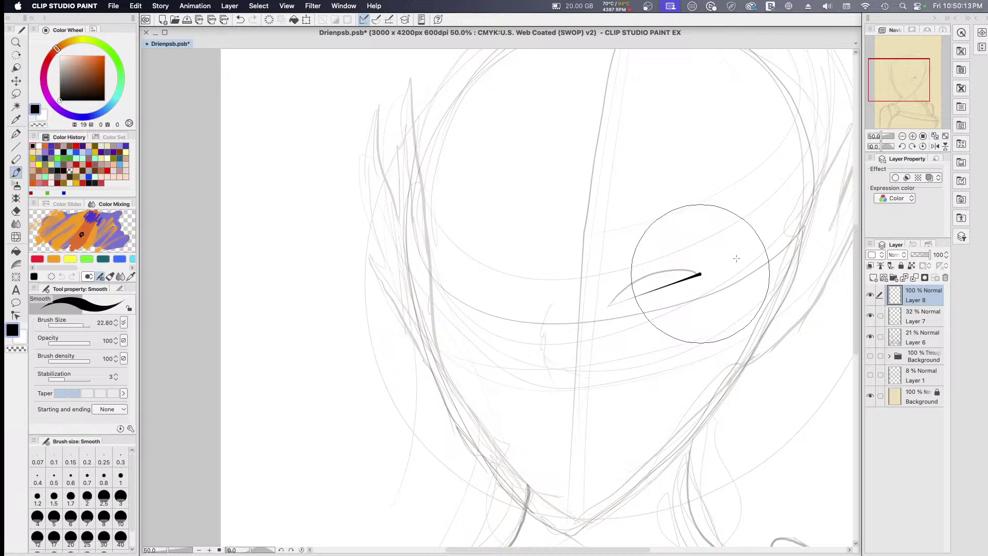
key("super+z")
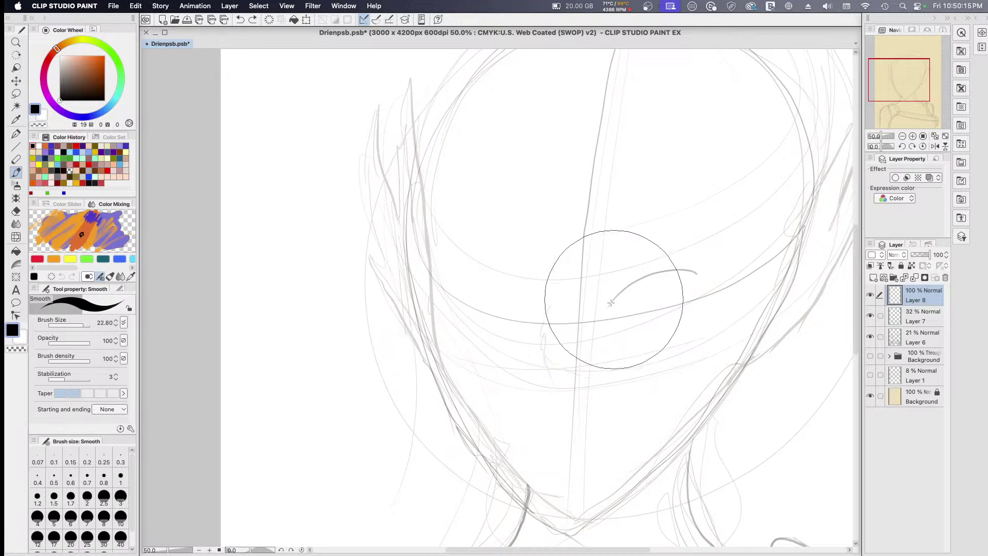
Step: Try a thick black brush stroke along the eyelid arc, and undo it
mouse_move(609, 302)
left_mouse_down()
mouse_move(649, 272)
mouse_move(715, 270)
left_mouse_up()
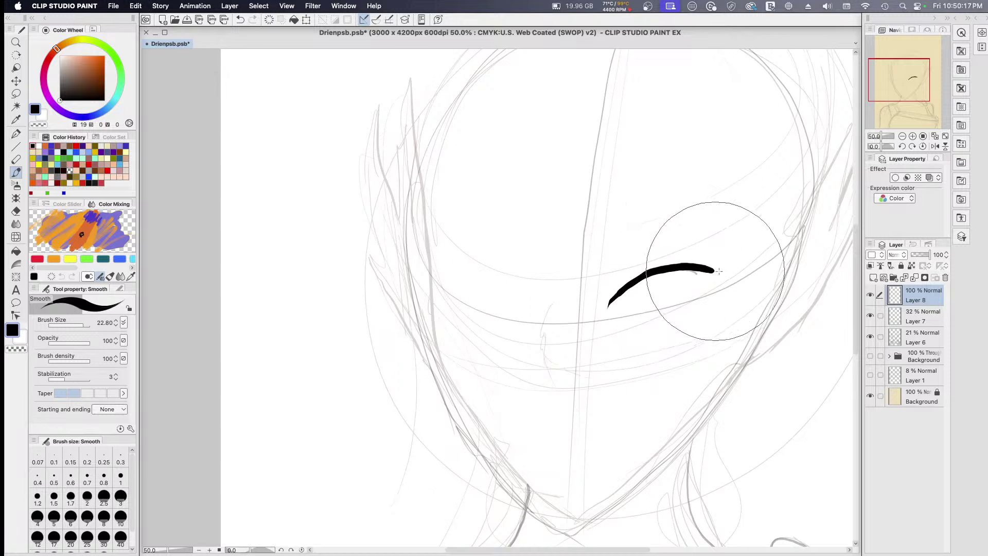
key("super+z")
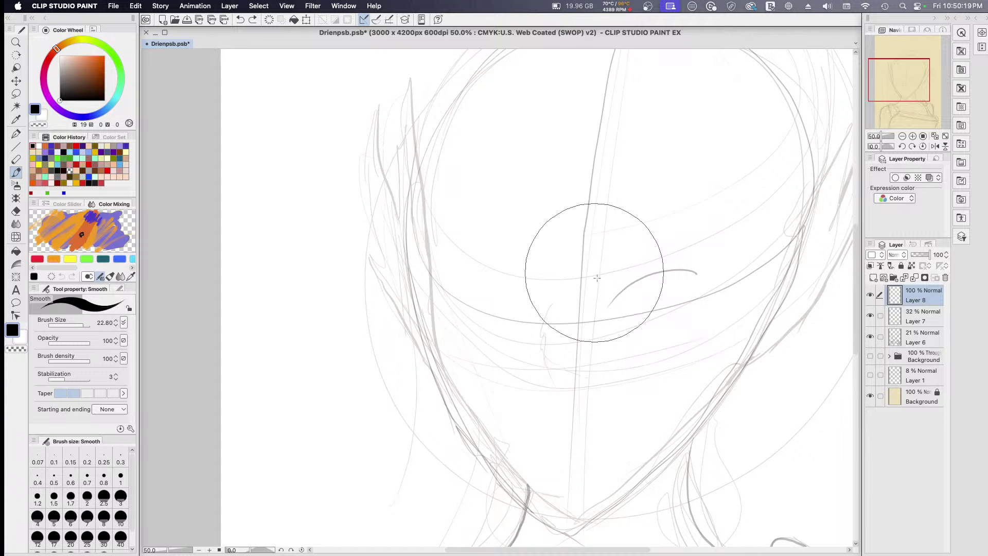
Step: Set the brush to black at size 0.94, try thin strokes over the eyelid arc and face outline, and undo back past the new layer
left_click(620, 271, "alt")
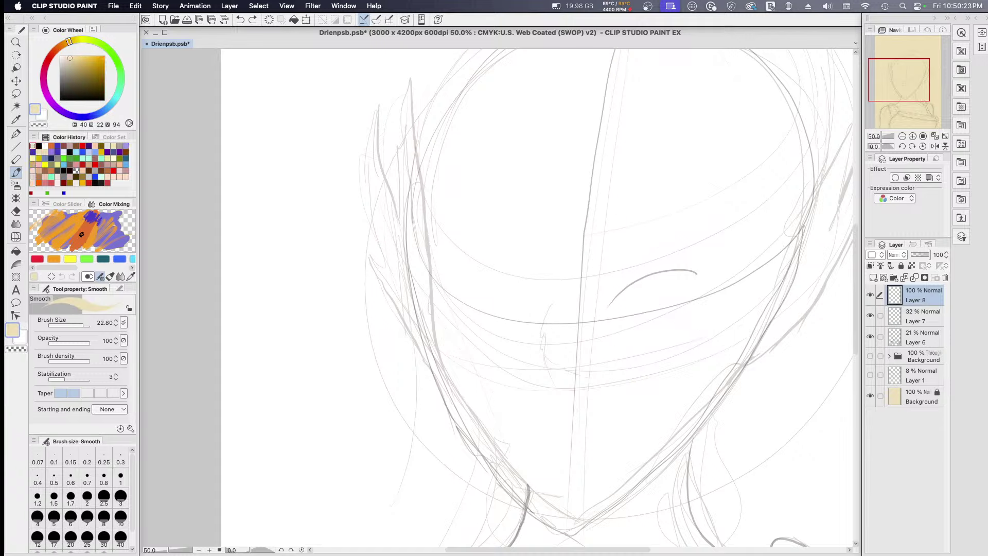
left_click_drag(77, 82, 60, 101)
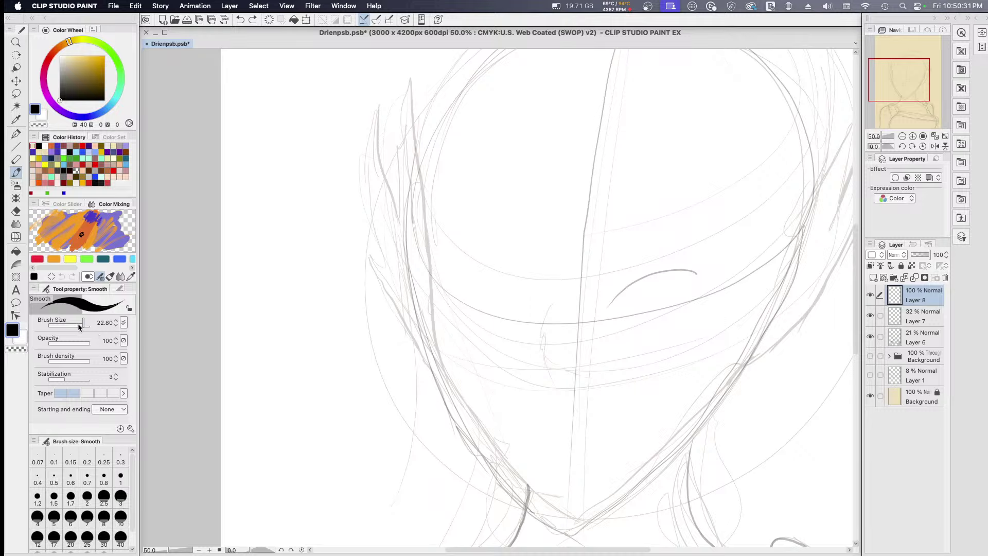
left_click_drag(78, 324, 69, 323)
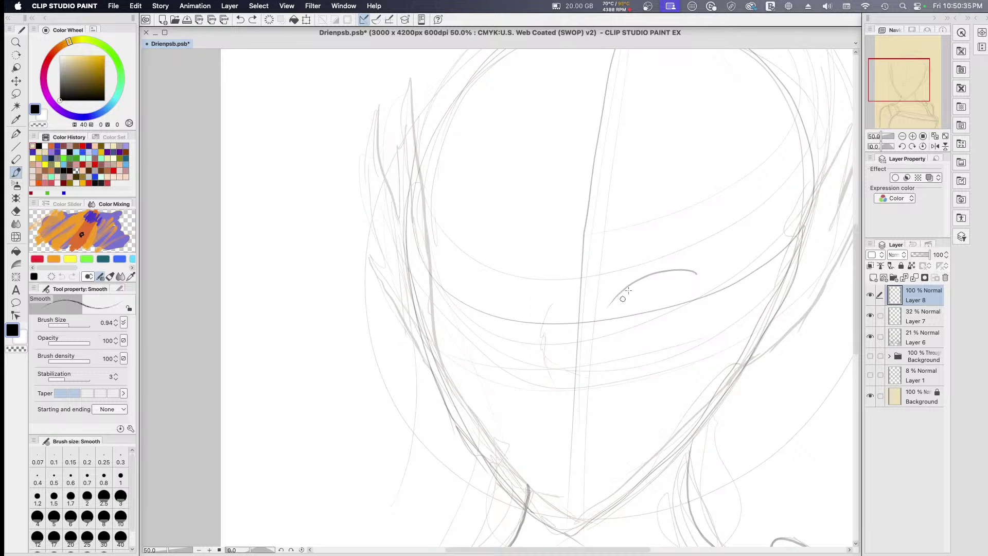
mouse_move(610, 306)
left_mouse_down()
mouse_move(646, 275)
mouse_move(706, 268)
left_mouse_up()
key("ctrl+z")
left_click_drag(612, 298, 707, 269)
key("ctrl+z")
mouse_move(412, 180)
left_mouse_down()
mouse_move(414, 309)
mouse_move(448, 417)
mouse_move(630, 507)
mouse_move(692, 424)
mouse_move(765, 280)
left_mouse_up()
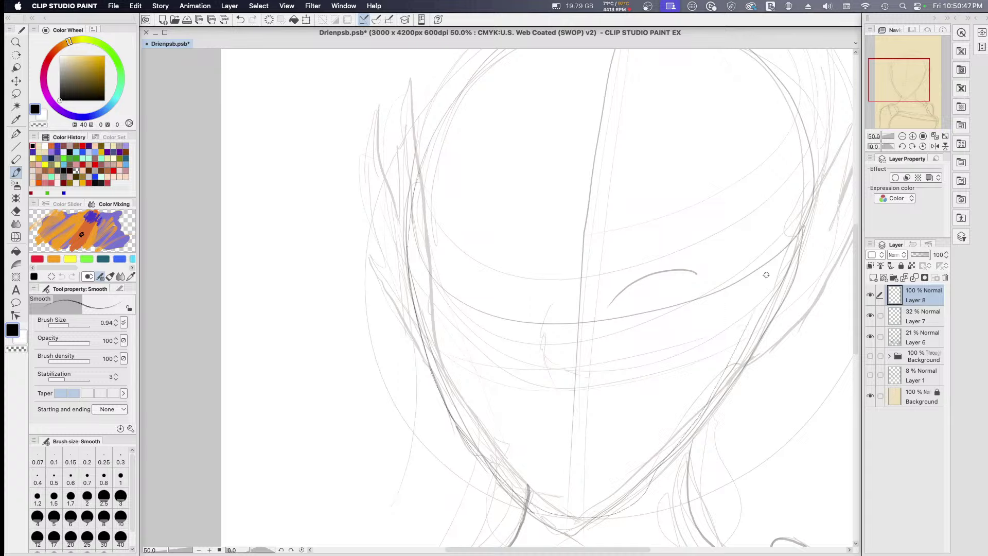
key("ctrl+z")
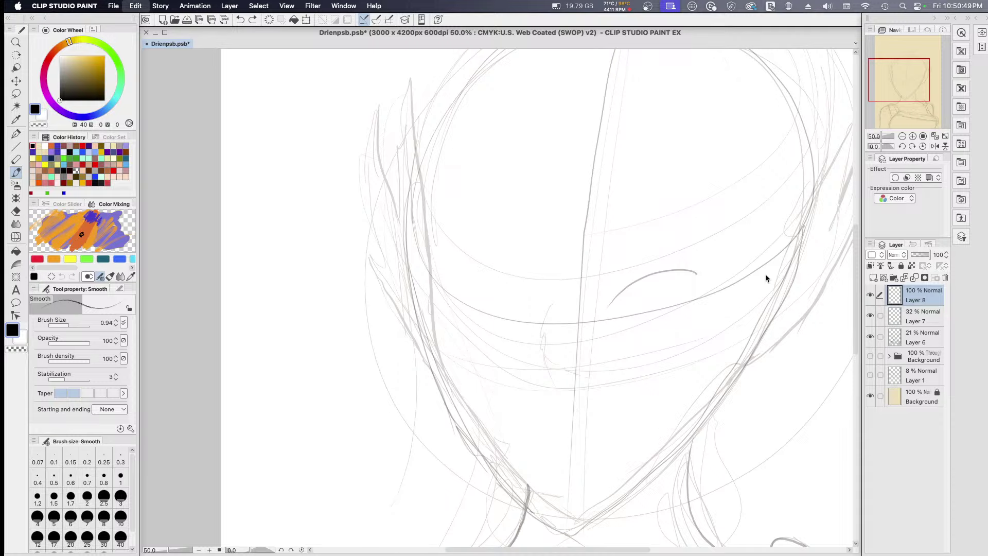
key("ctrl+z")
Step: Centre the whole figure in view and try a thin stroke at the top of the head on Layer 7
scroll(766, 274, "down", 4)
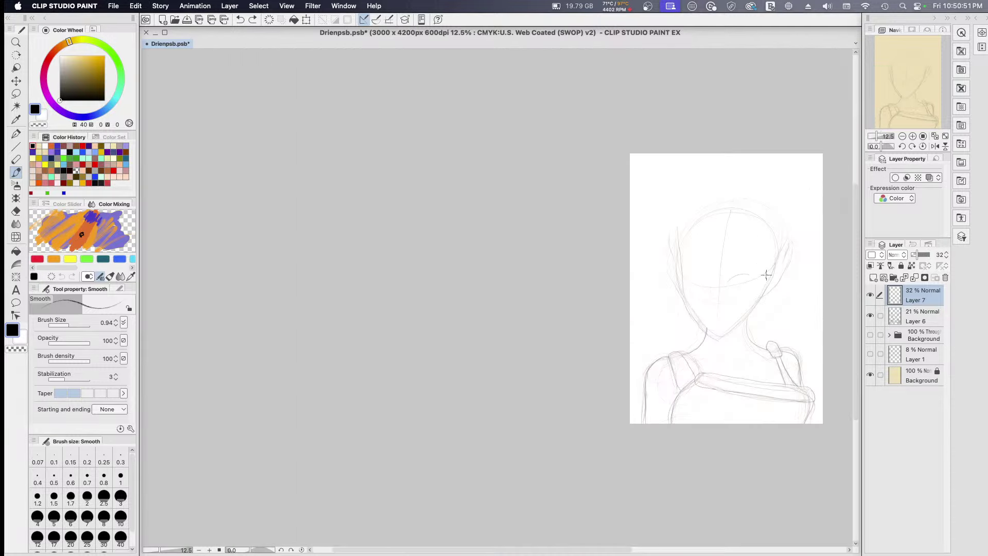
scroll(766, 275, "up", 1)
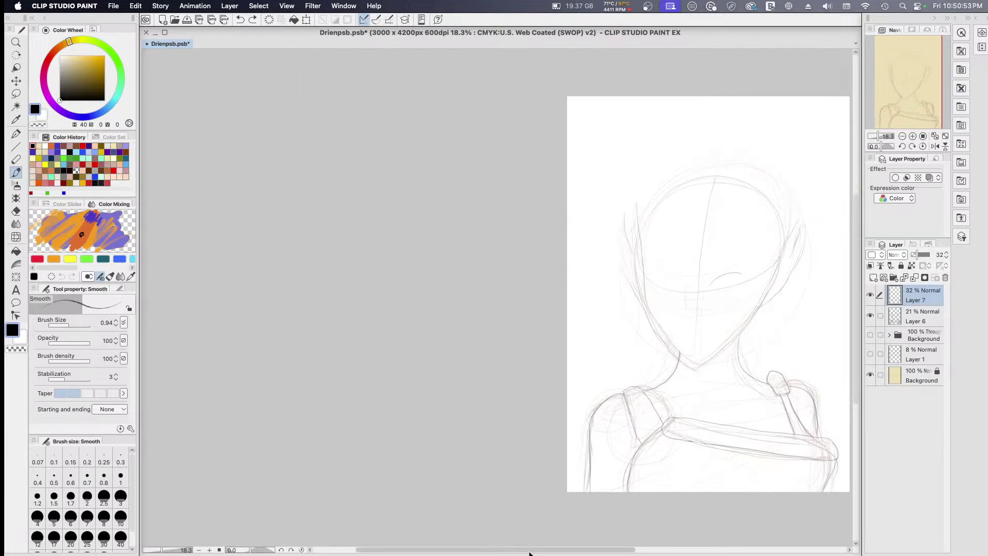
left_click_drag(529, 548, 622, 547)
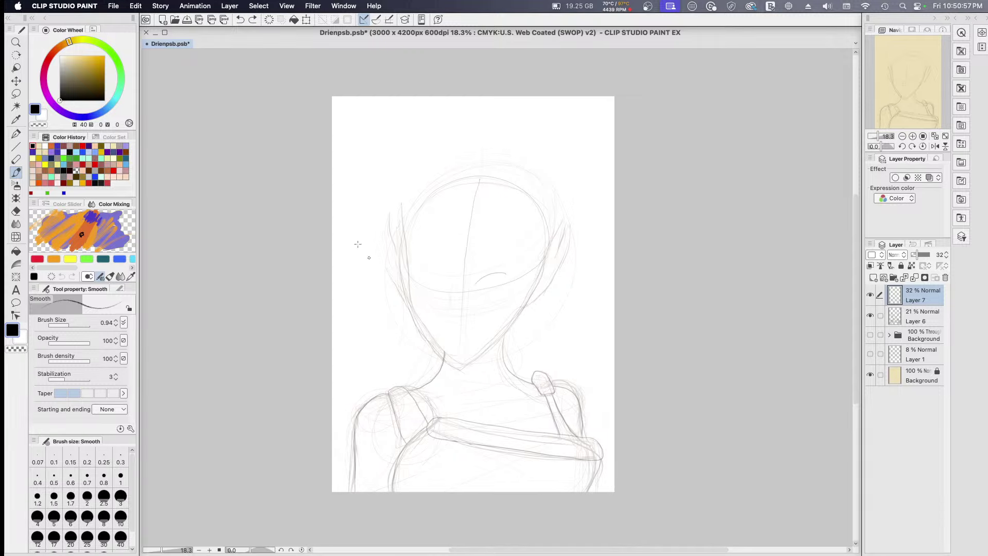
scroll(465, 251, "up", 3)
scroll(468, 253, "down", 1)
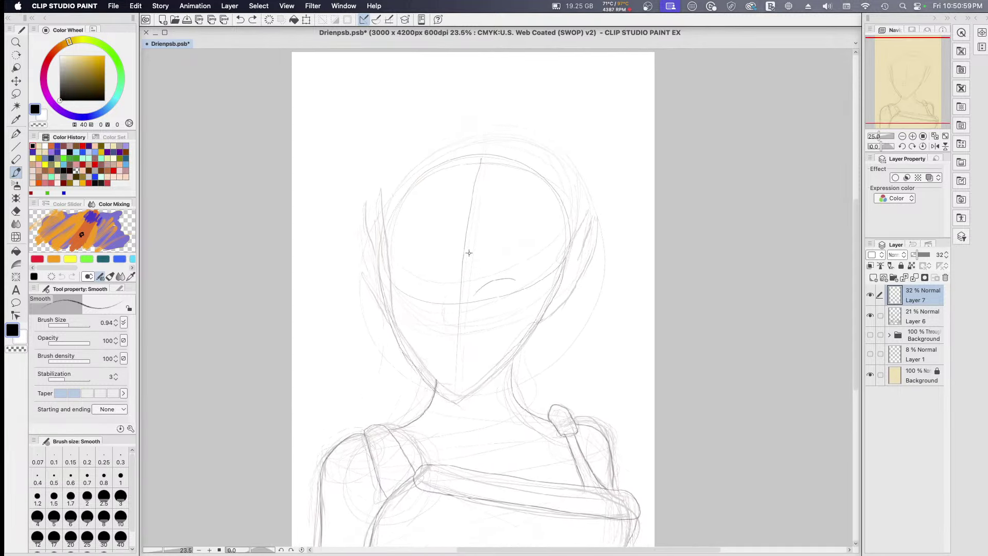
scroll(468, 253, "down", 1)
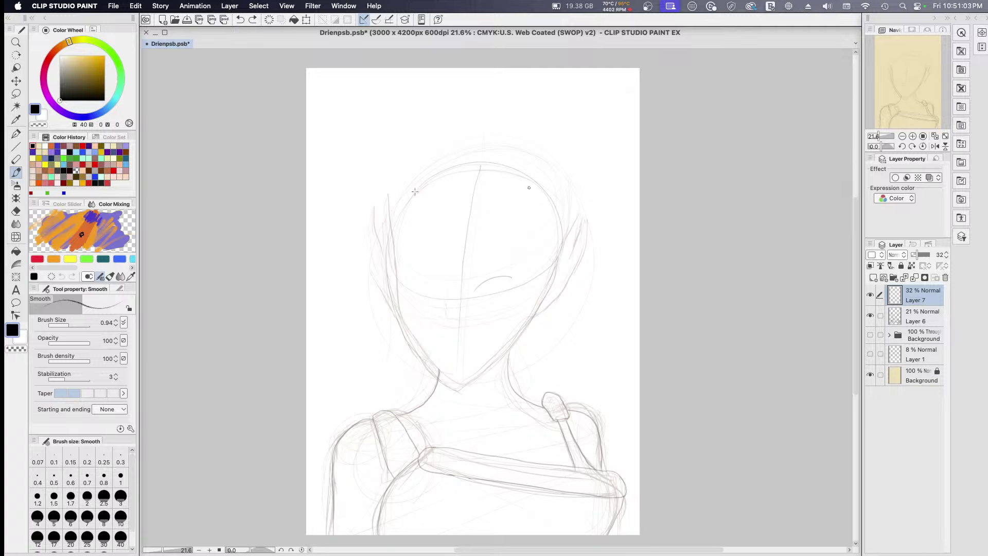
left_click_drag(532, 203, 477, 163)
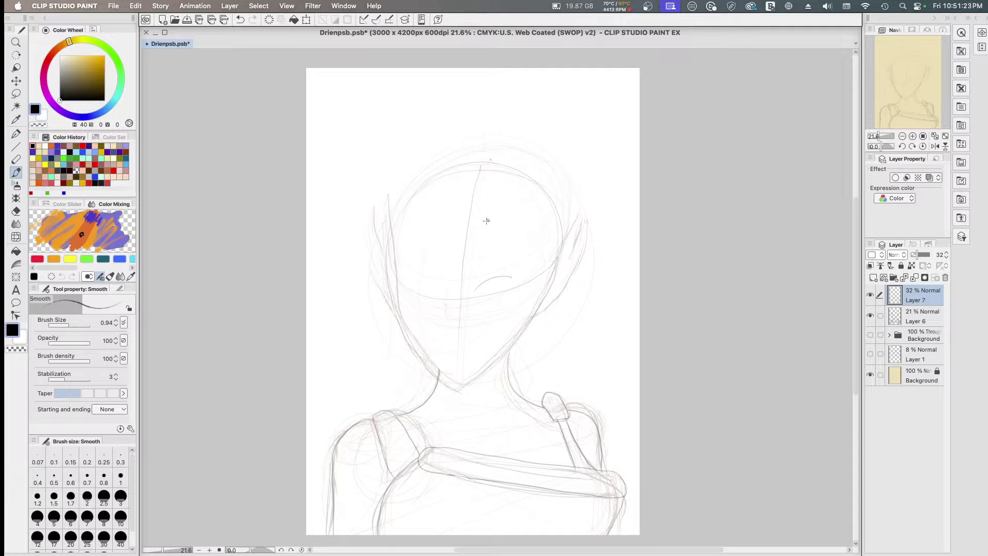
Step: Set the brush to black at size 4.64 and redraw the face's vertical centre line from the crown to below the chin
left_click(507, 212, "alt")
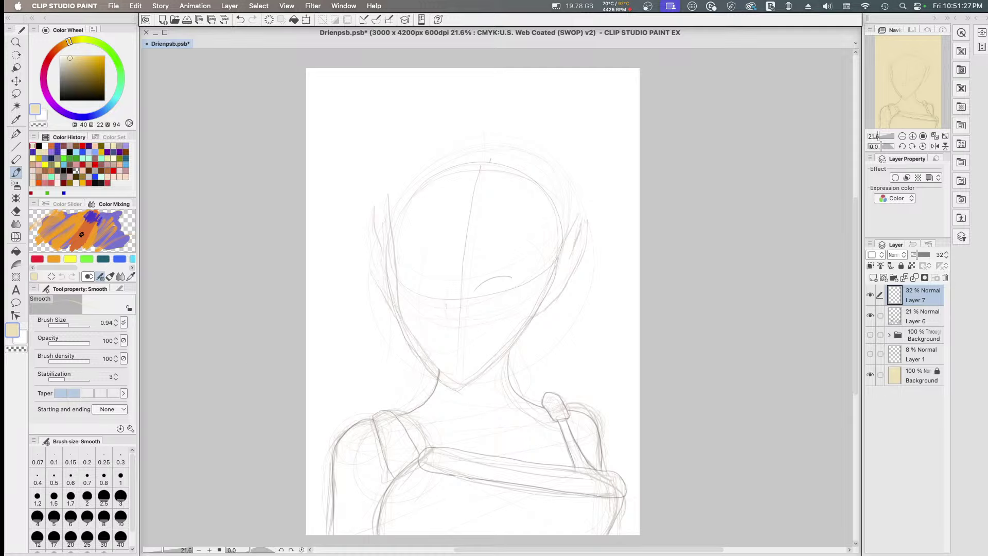
left_click(60, 100)
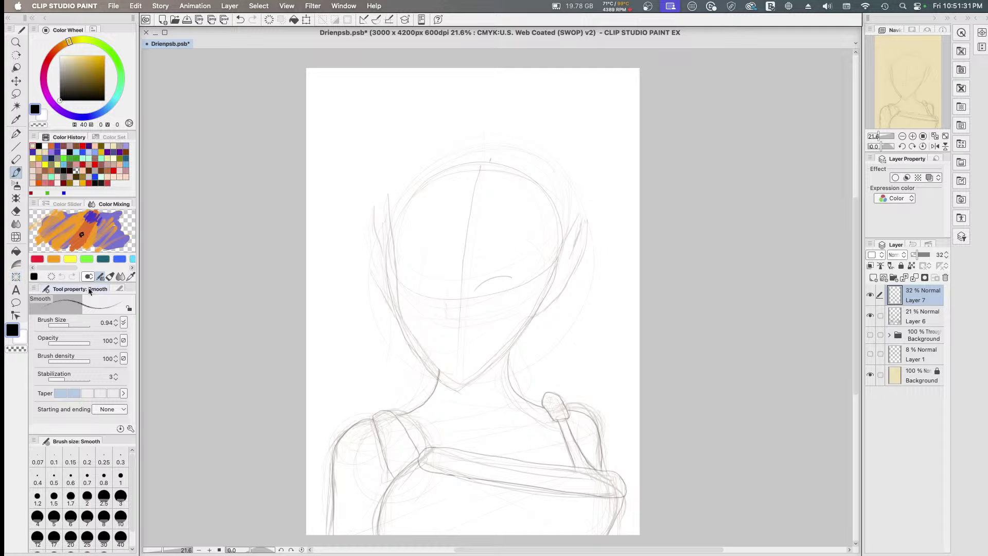
left_click(76, 323)
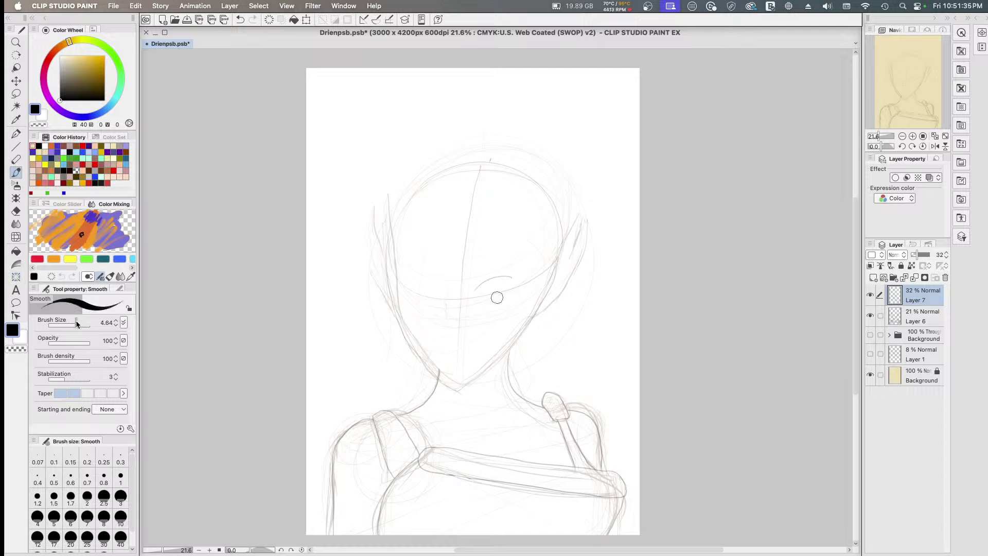
mouse_move(479, 164)
left_mouse_down()
mouse_move(450, 313)
mouse_move(452, 404)
left_mouse_up()
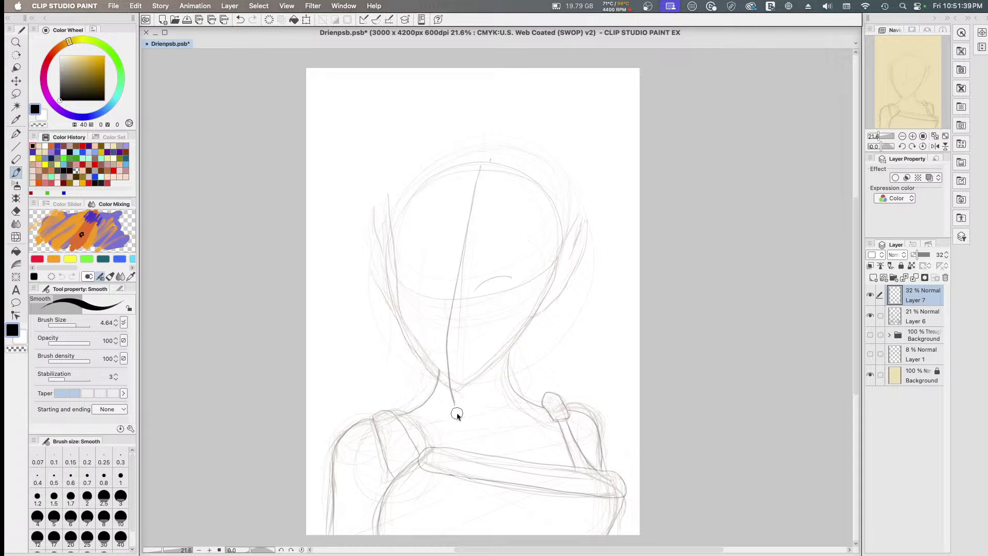
key("ctrl+z")
mouse_move(482, 163)
left_mouse_down()
mouse_move(456, 315)
mouse_move(462, 404)
left_mouse_up()
key("ctrl+z")
mouse_move(482, 164)
left_mouse_down()
mouse_move(455, 380)
mouse_move(459, 408)
left_mouse_up()
key("super+z")
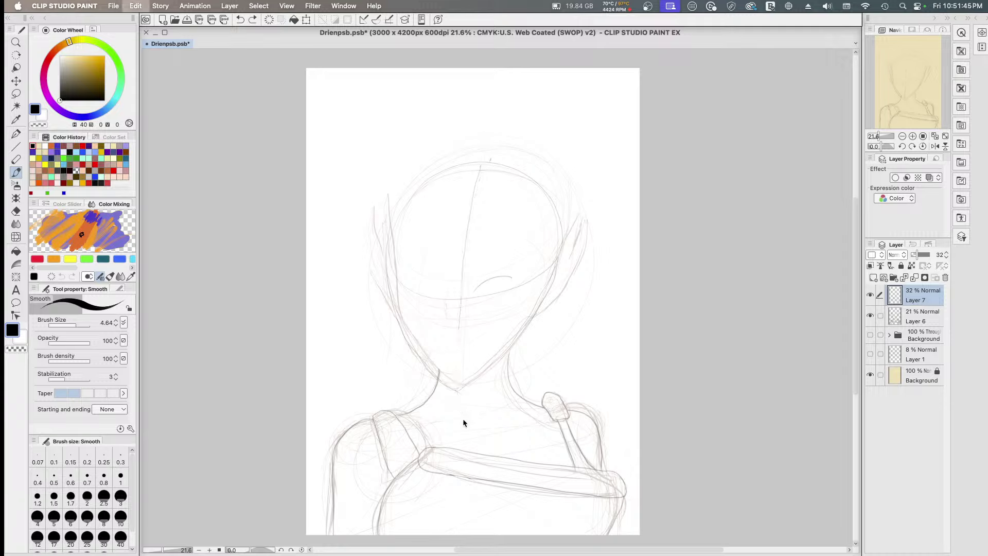
key("super+shift+z")
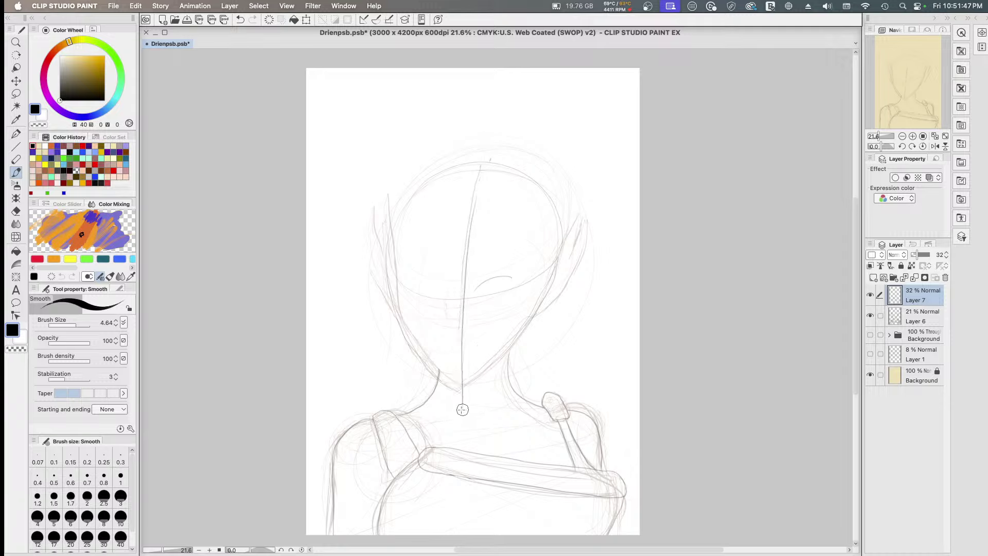
left_click_drag(445, 256, 562, 246)
key("super+z")
Step: Quit Clip Studio Paint without saving the drawing, and switch to Affinity Photo 2
left_click(114, 7)
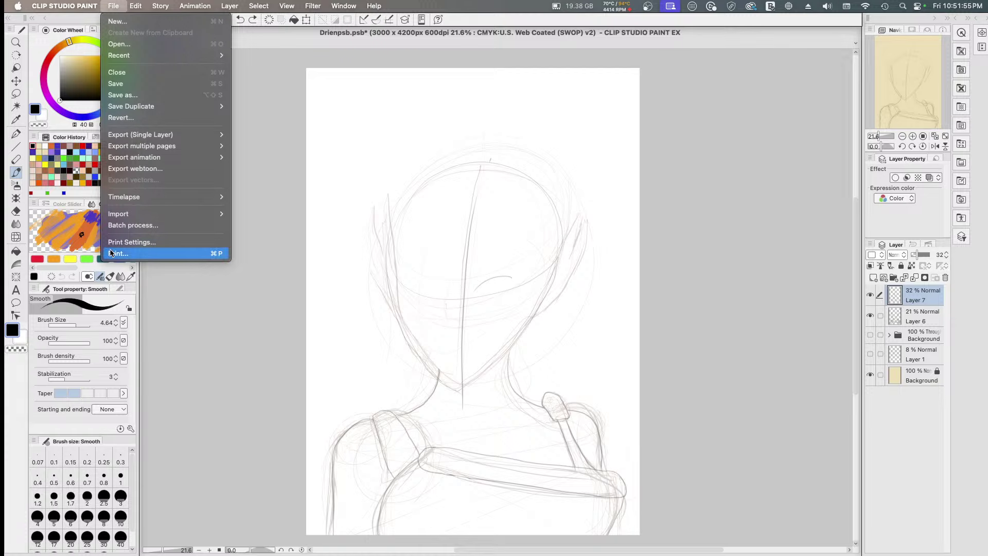
mouse_move(70, 6)
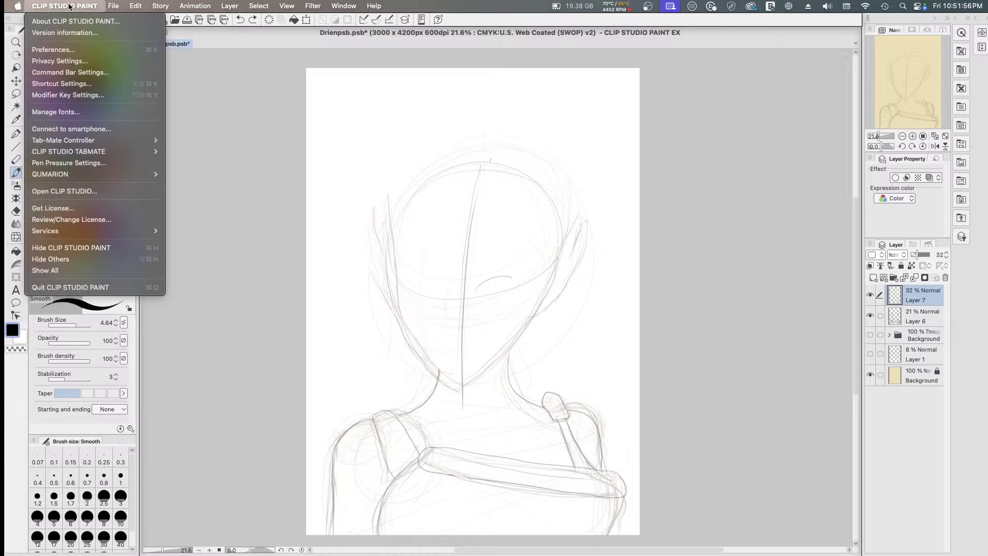
left_click(62, 288)
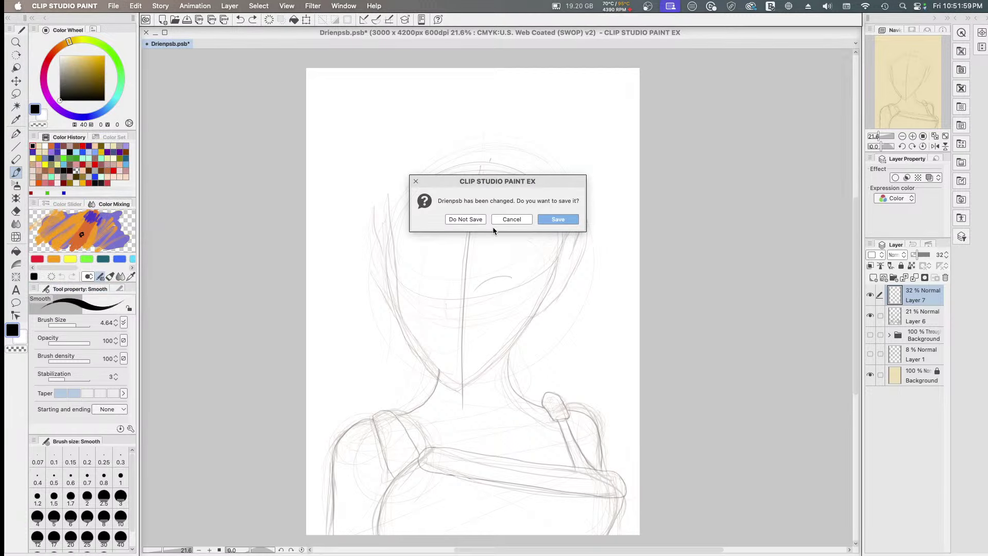
left_click(470, 222)
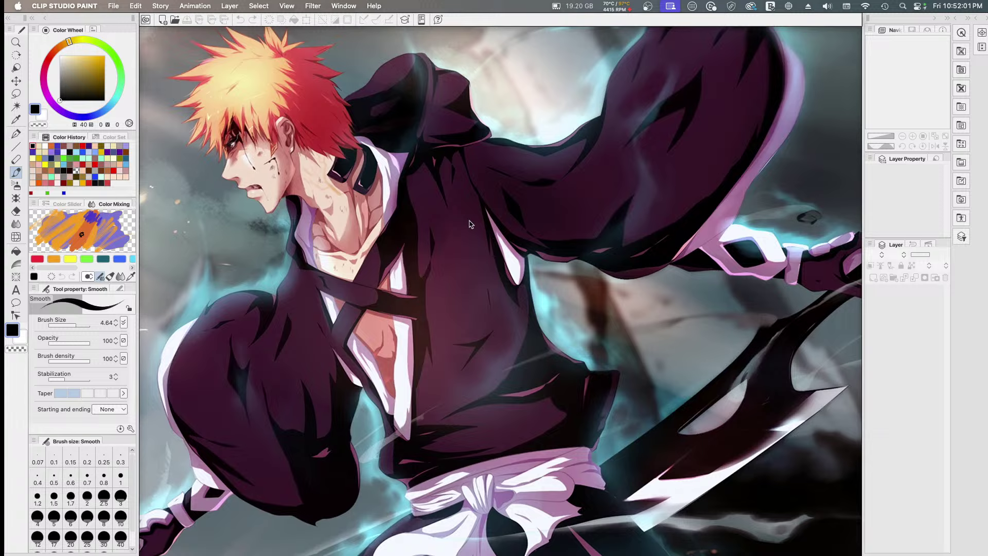
mouse_move(513, 546)
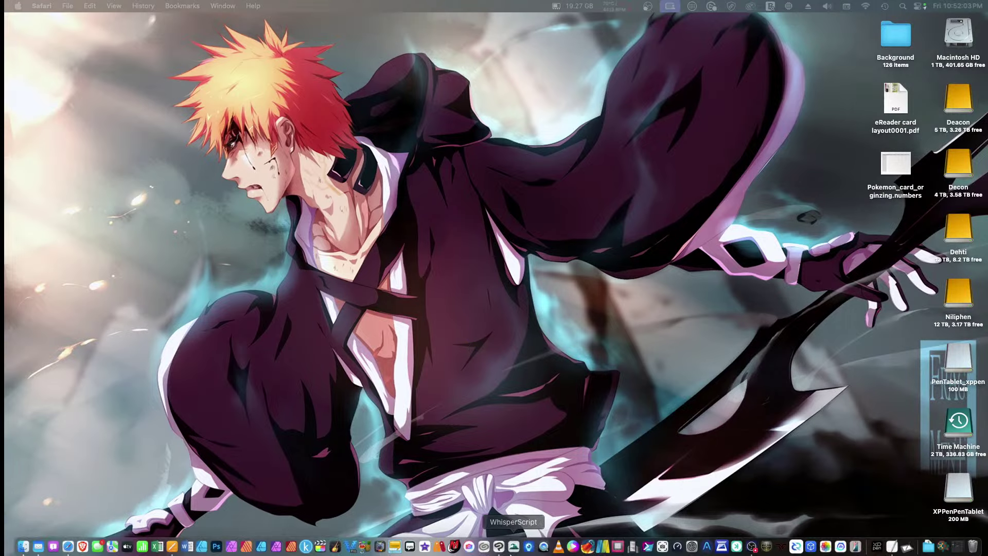
left_click(277, 543)
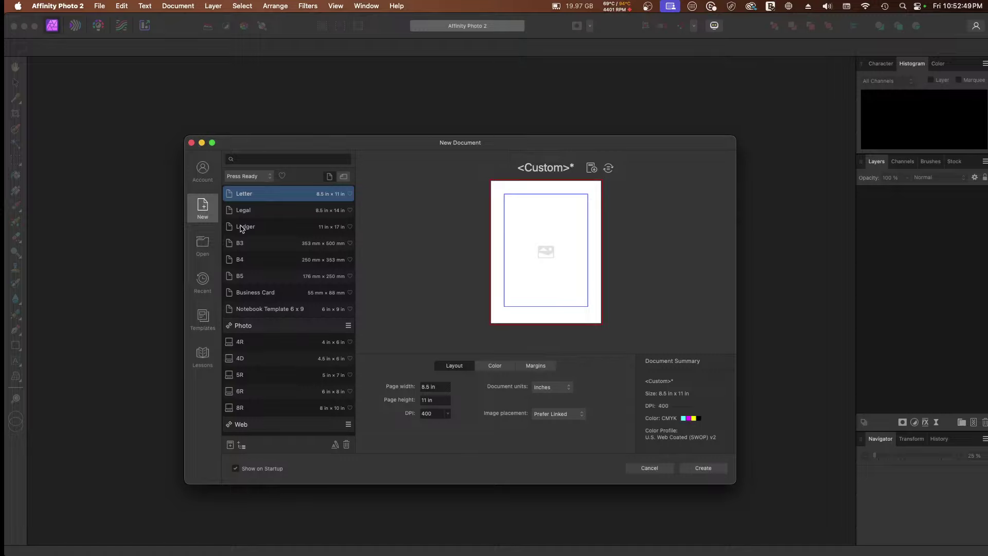
Step: Start opening an existing document and browse to the Digital folder inside Artwork
left_click(205, 248)
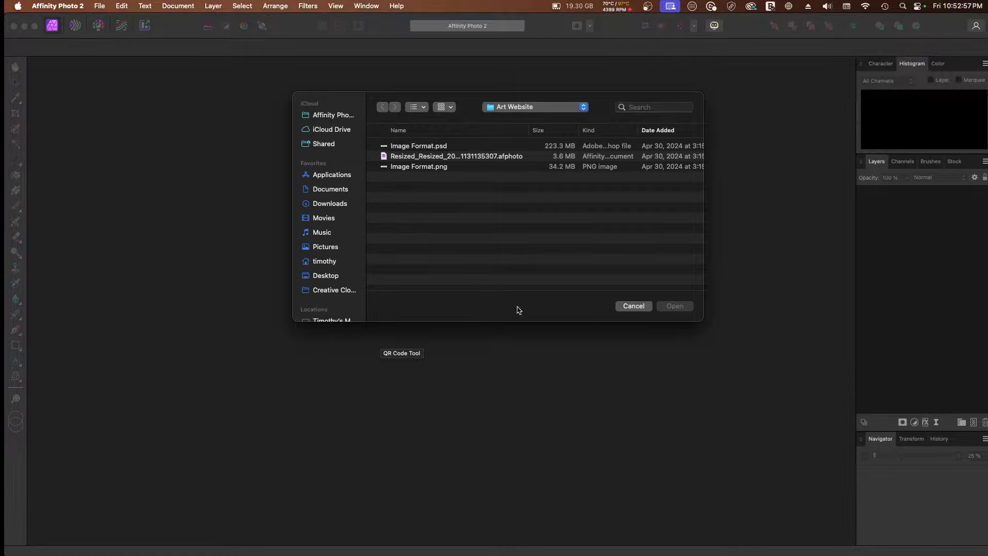
left_click_drag(546, 97, 425, 174)
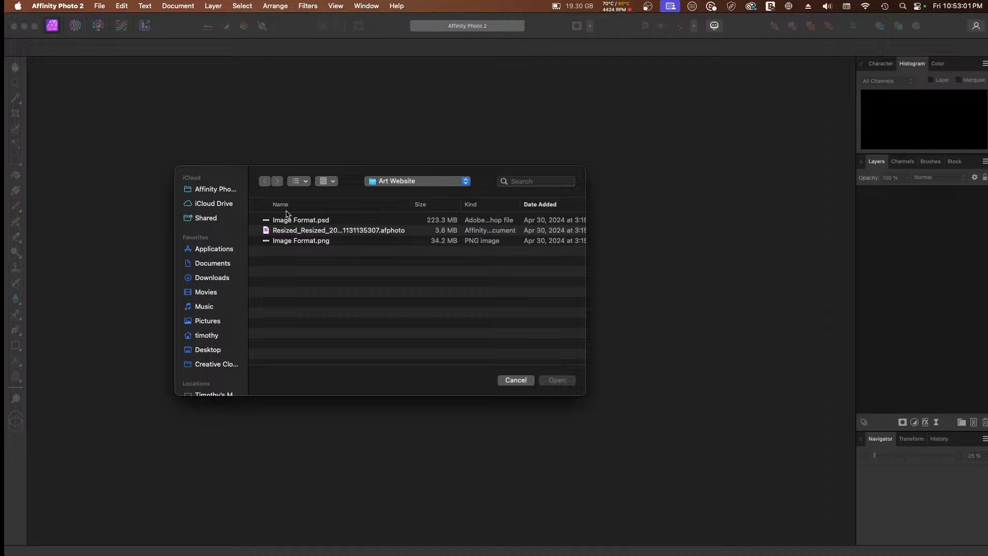
left_click(389, 183)
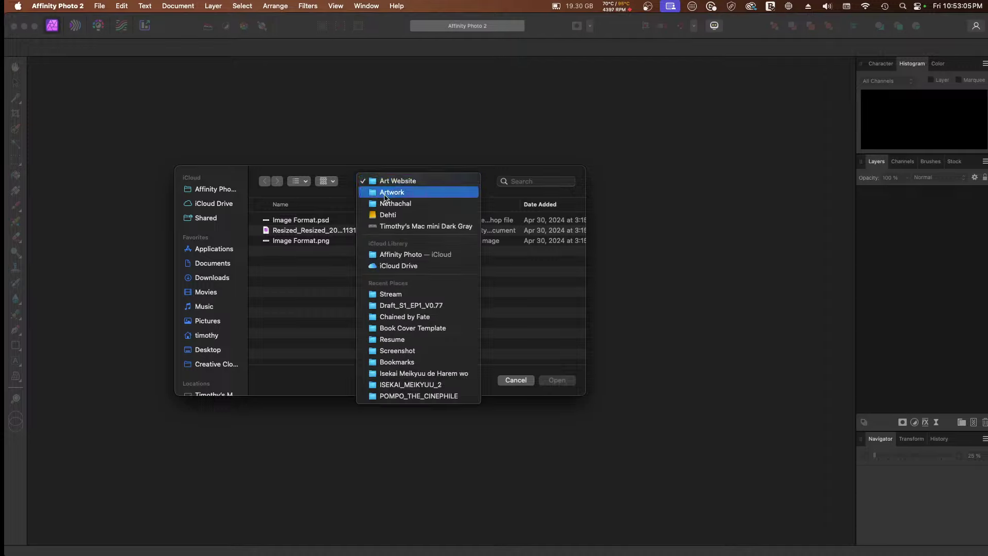
left_click(386, 194)
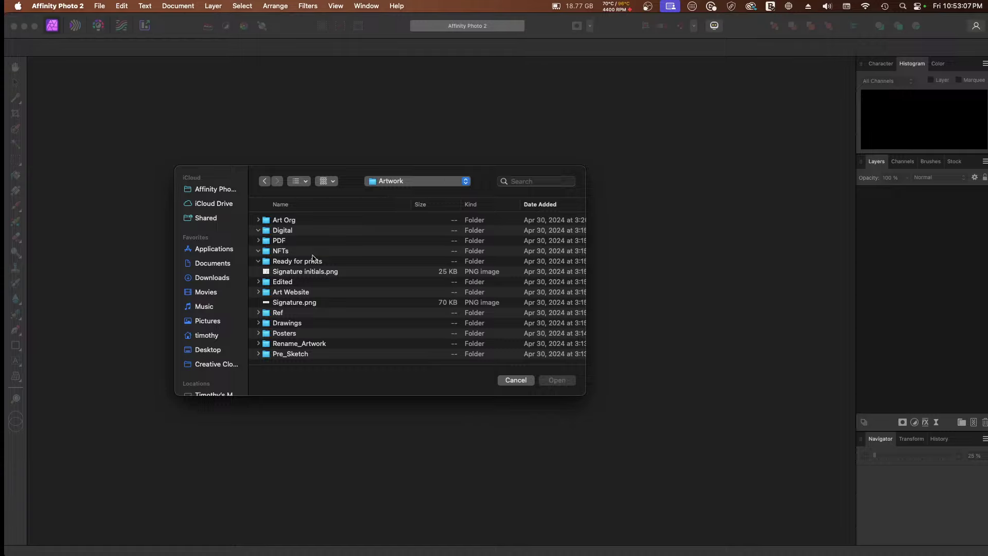
left_click(280, 234)
double_click(281, 233)
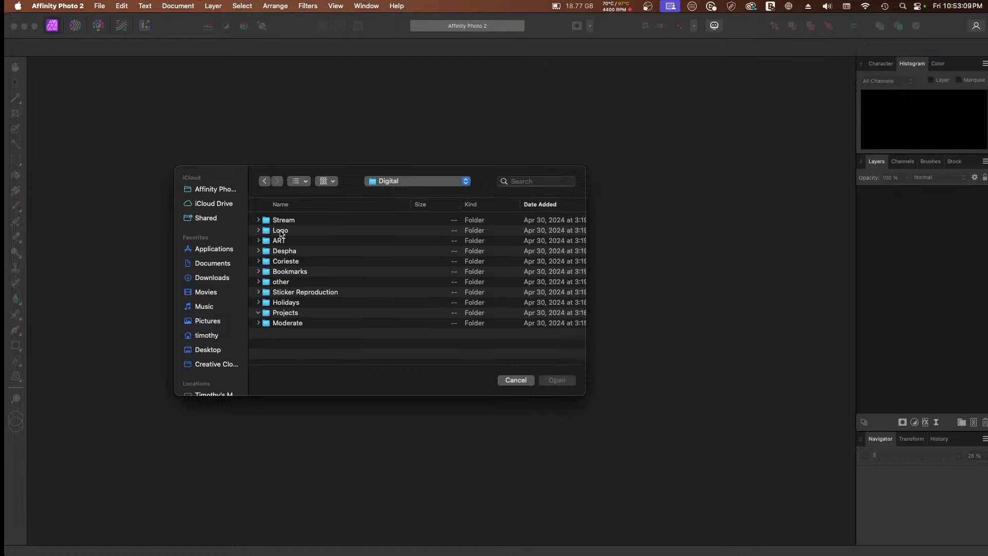
Step: Open Drienpsb.psb from the Stream folder and dismiss the import issues report
left_click(258, 312)
left_click(257, 313)
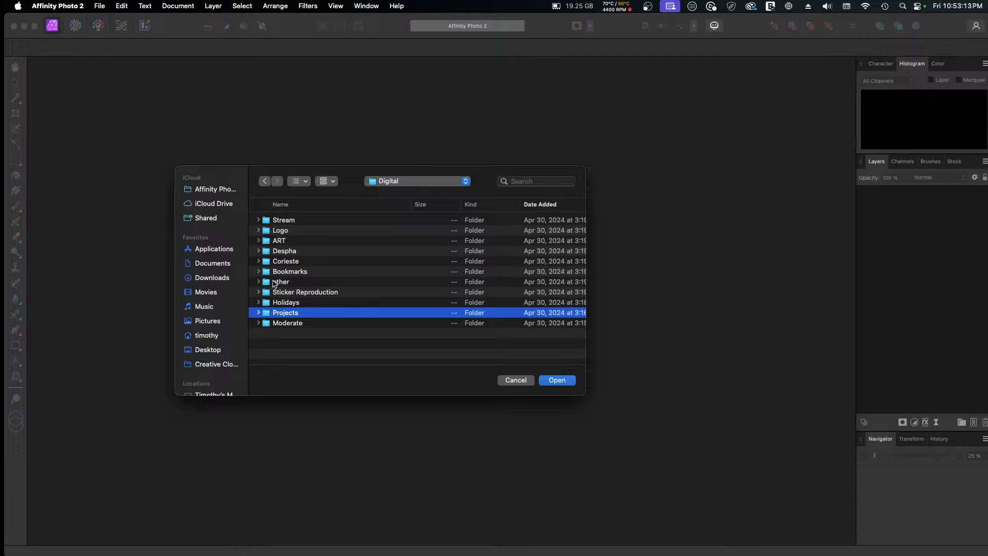
left_click(257, 220)
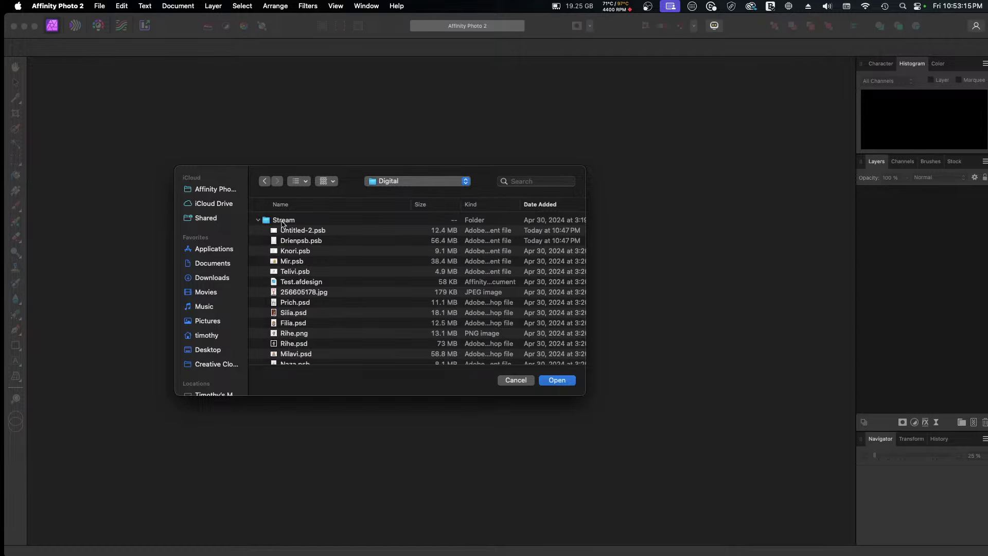
left_click(294, 240)
left_click(561, 382)
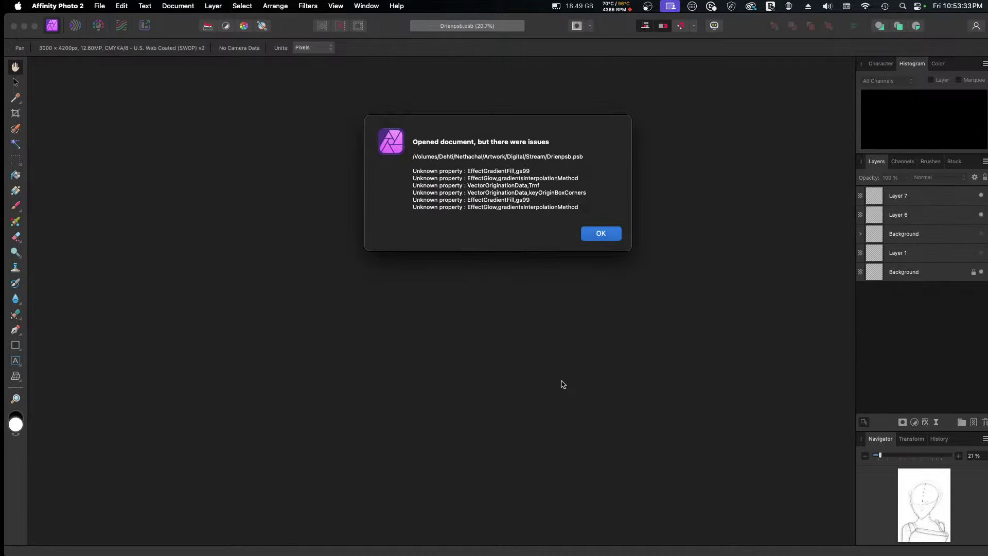
left_click(600, 234)
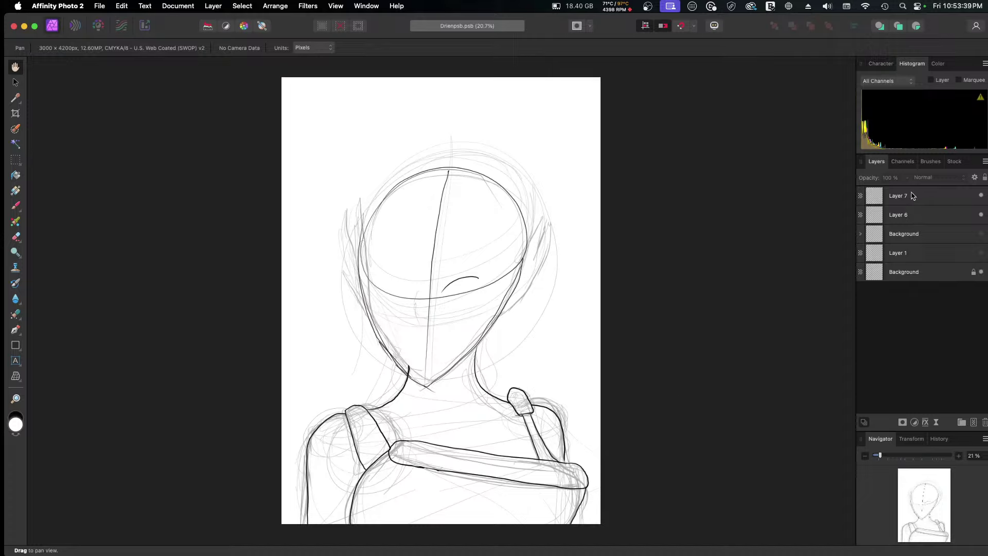
Step: Lower Layer 7's opacity to 12 % so its line work fades into a guide
left_click(872, 204)
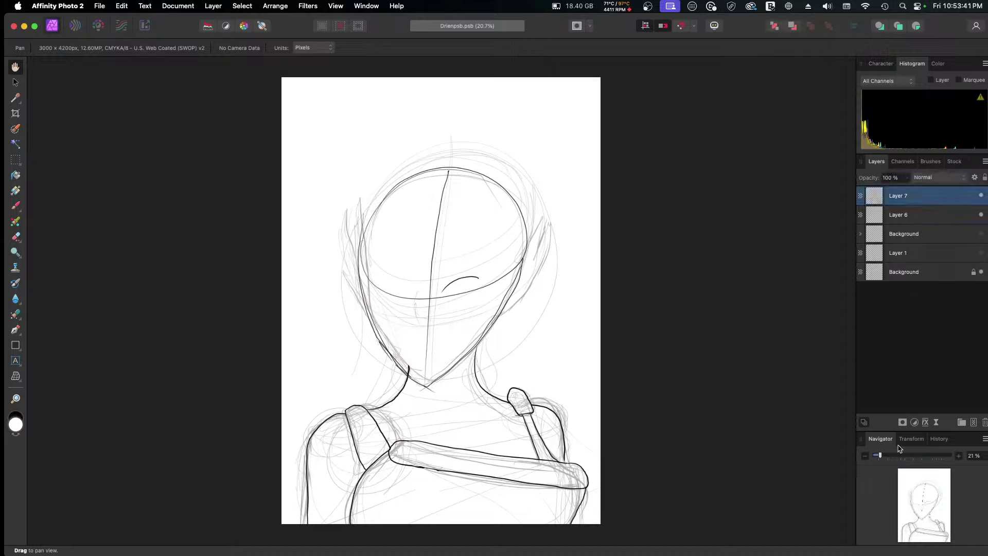
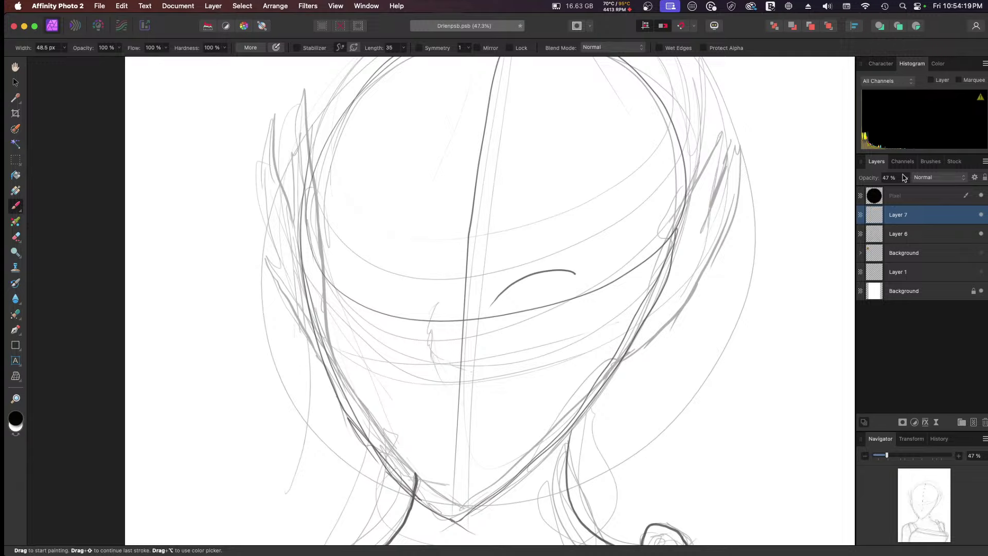
left_click(906, 178)
left_click(883, 189)
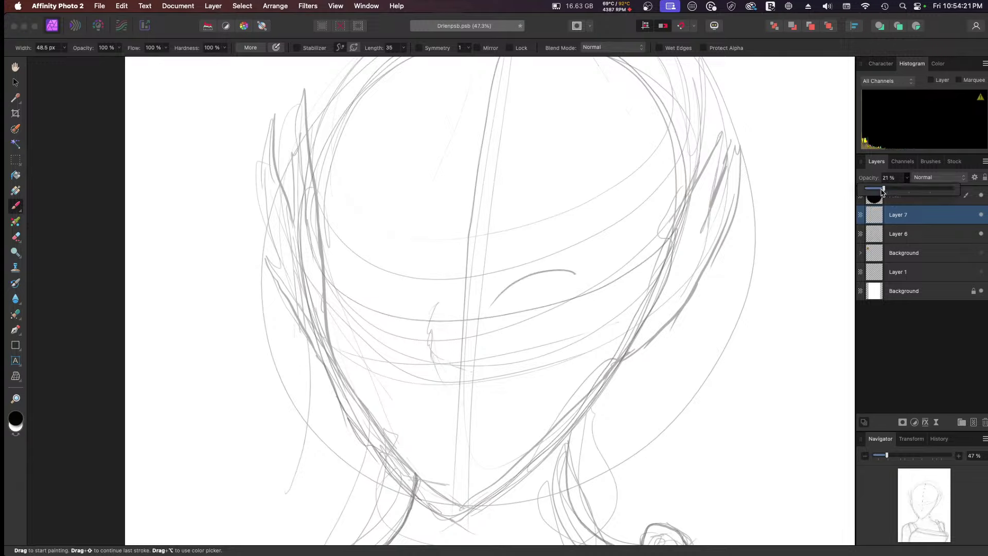
left_click_drag(882, 190, 876, 189)
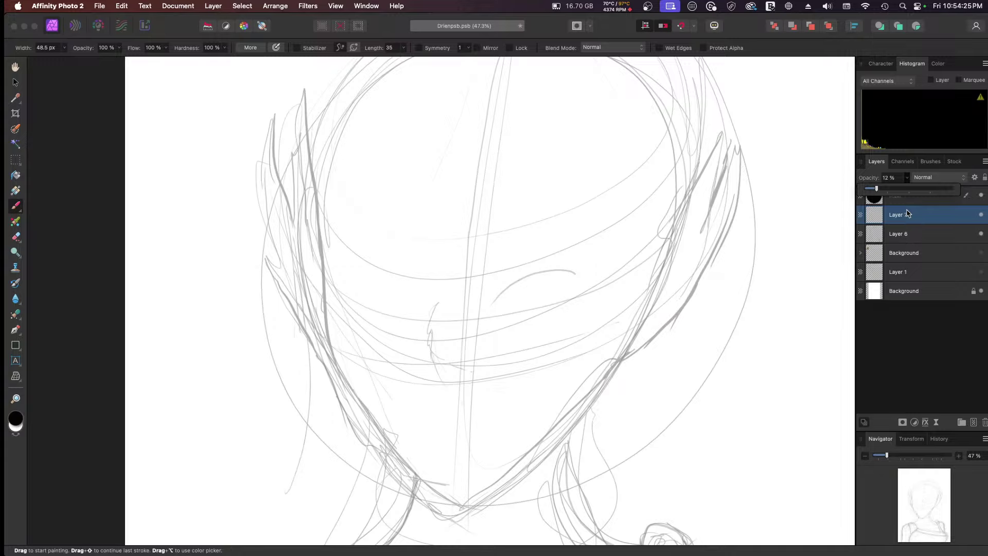
Step: On the pixel layer above Layer 7, draw a black upper eyelid line along the faded arc
left_click(903, 205)
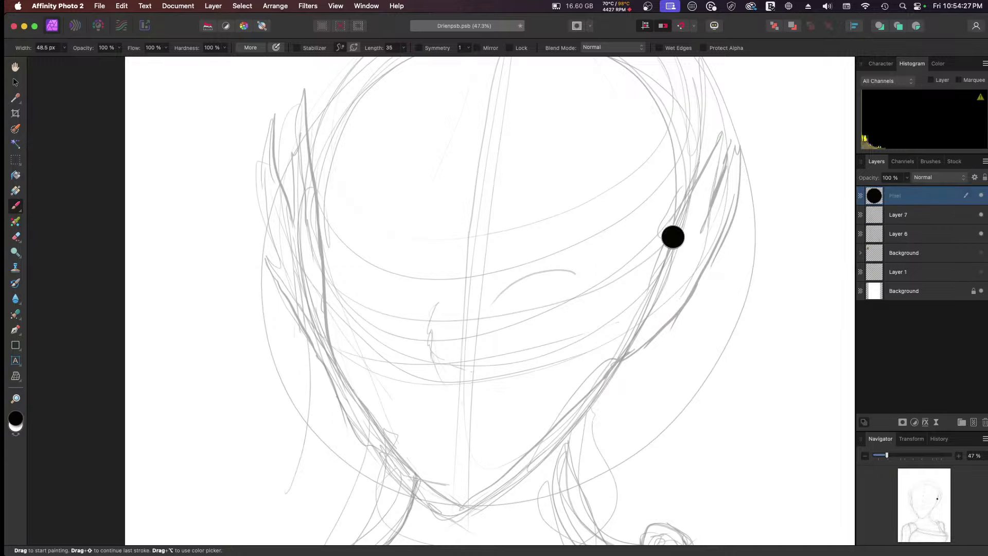
mouse_move(489, 303)
left_mouse_down()
mouse_move(530, 276)
mouse_move(575, 271)
left_mouse_up()
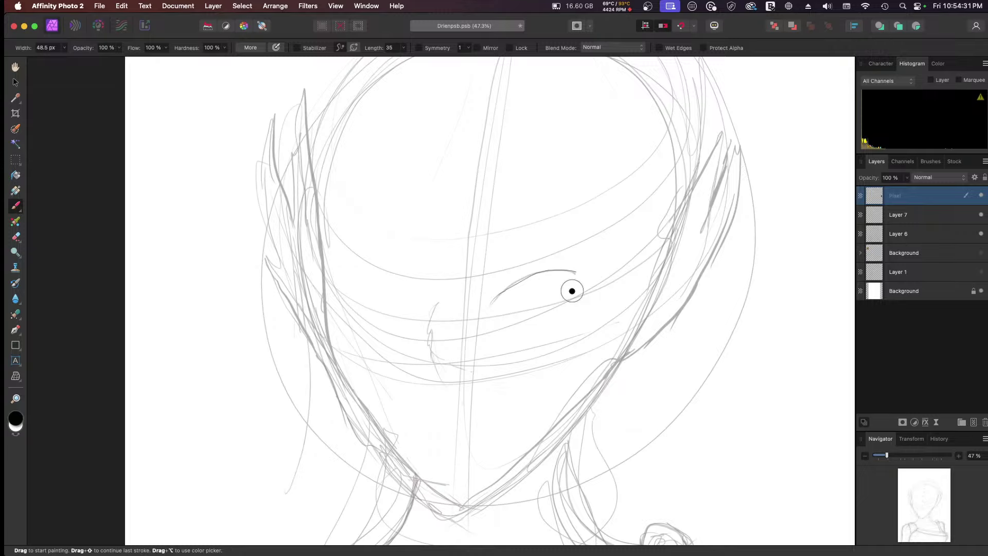
key("super+z")
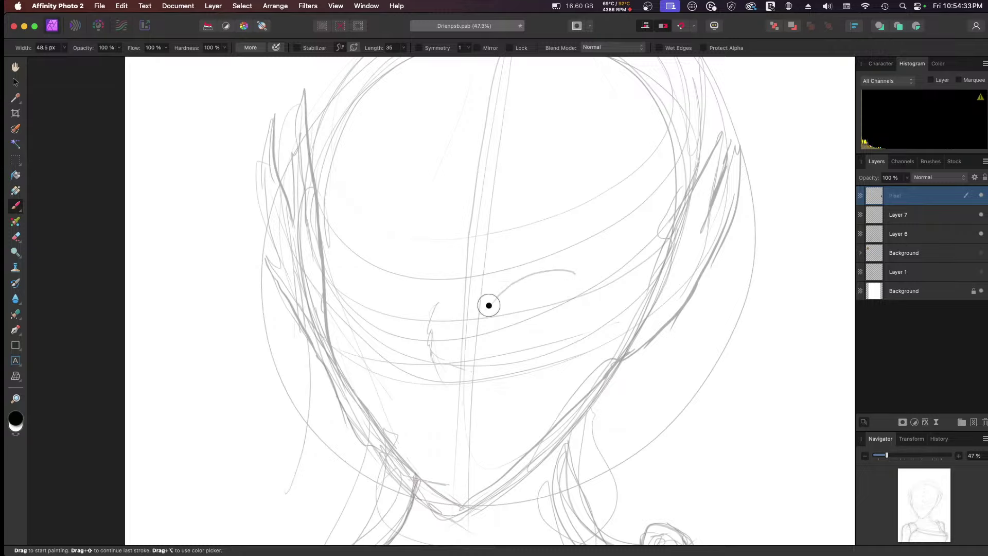
left_click_drag(509, 286, 580, 270)
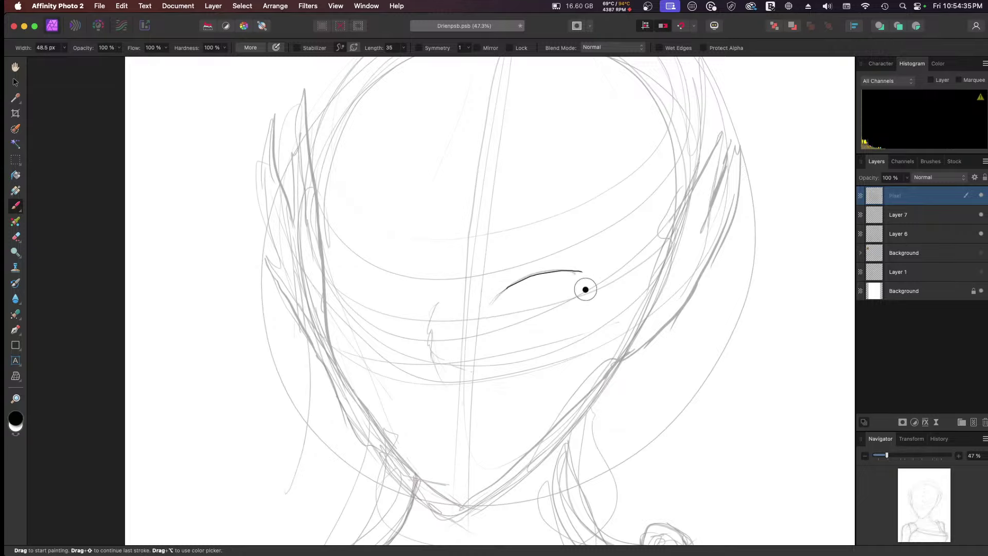
scroll(585, 290, "up", 5)
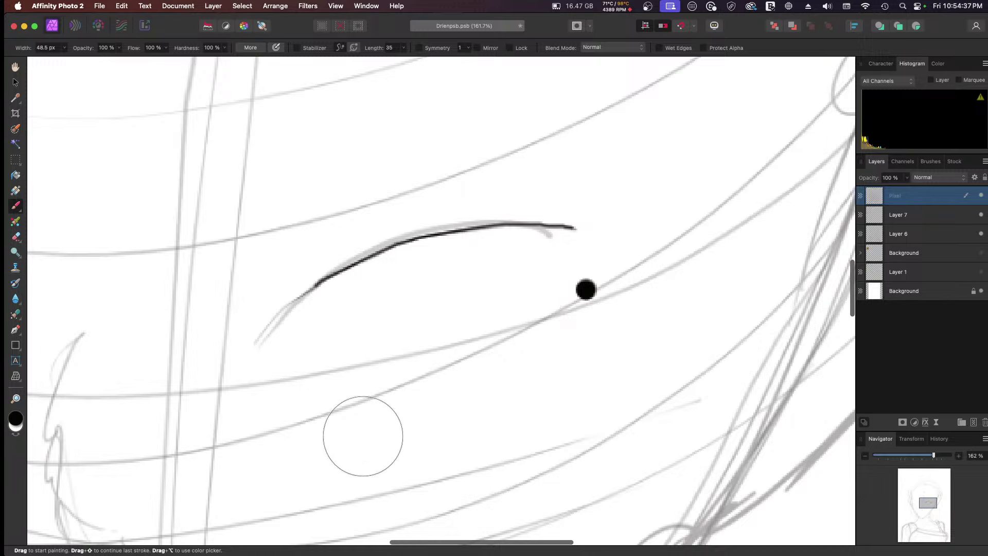
left_click(602, 295)
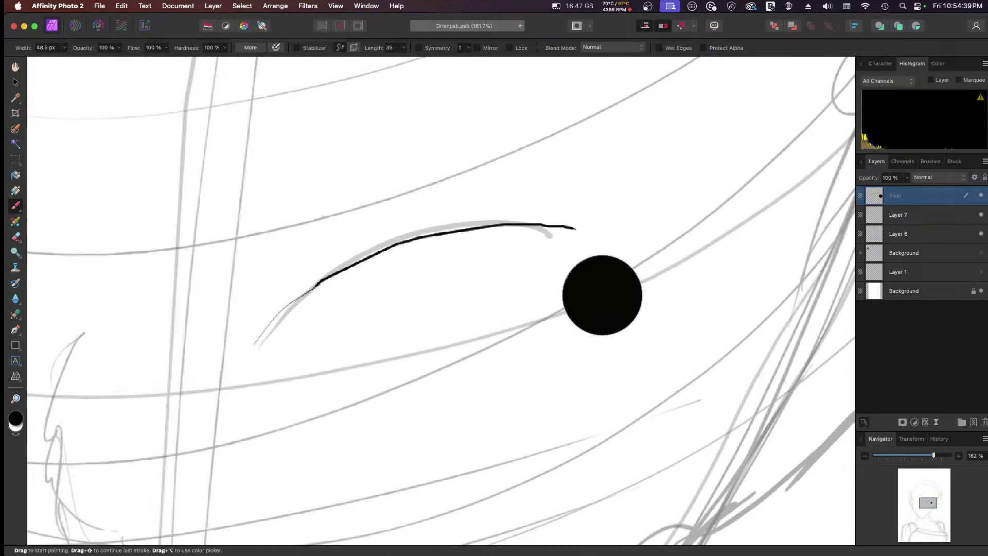
key("super+z")
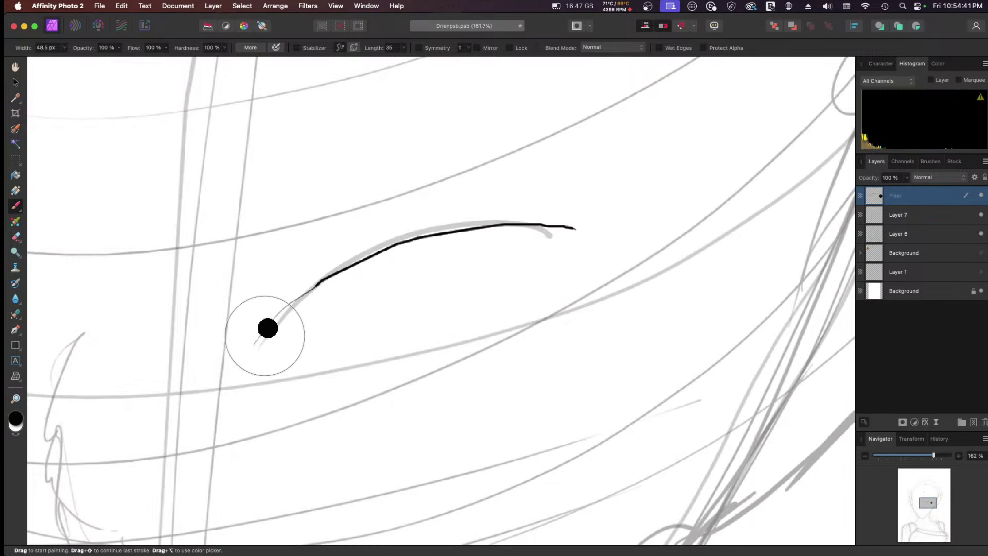
Step: Thicken the upper eyelid line with tapered strokes and extend it down to the inner corner of the eye
mouse_move(254, 344)
left_mouse_down()
mouse_move(314, 283)
mouse_move(425, 233)
left_mouse_up()
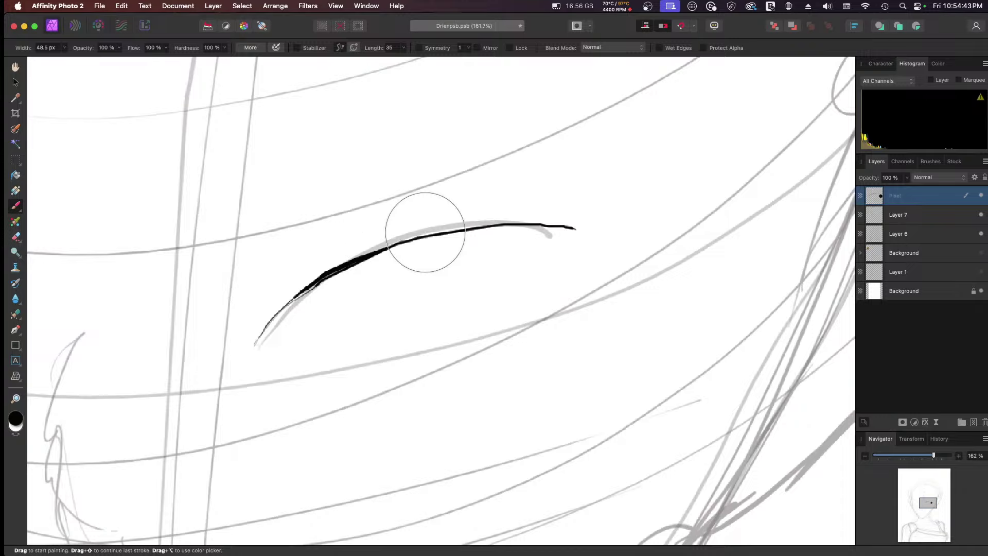
mouse_move(309, 298)
left_mouse_down()
mouse_move(280, 304)
mouse_move(249, 337)
mouse_move(324, 273)
mouse_move(450, 234)
mouse_move(592, 227)
mouse_move(324, 289)
mouse_move(326, 270)
mouse_move(265, 319)
mouse_move(249, 353)
mouse_move(304, 292)
mouse_move(264, 326)
mouse_move(255, 353)
left_mouse_up()
key("ctrl+z")
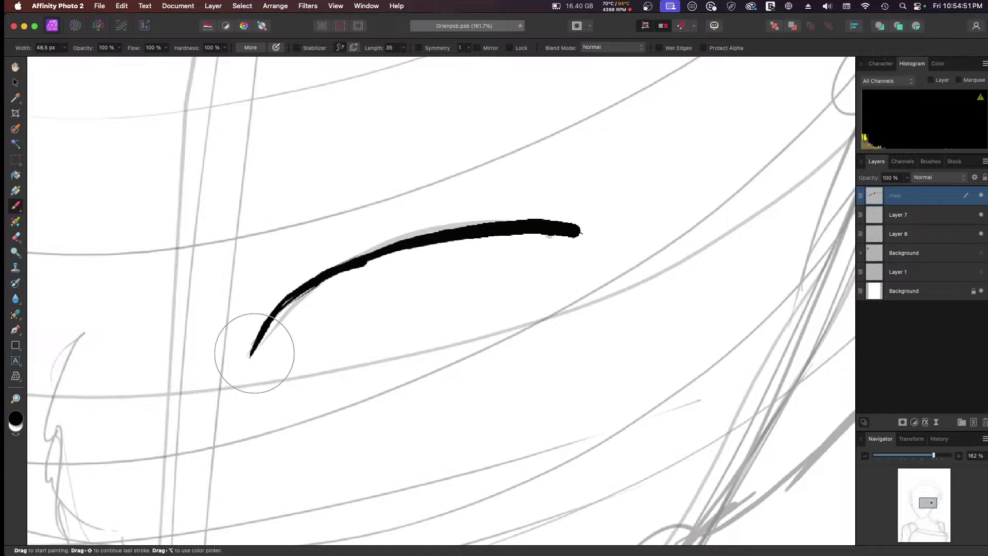
Step: Close the eye outline with a thin lower lid curve from the inner corner to the outer corner
left_click(254, 353)
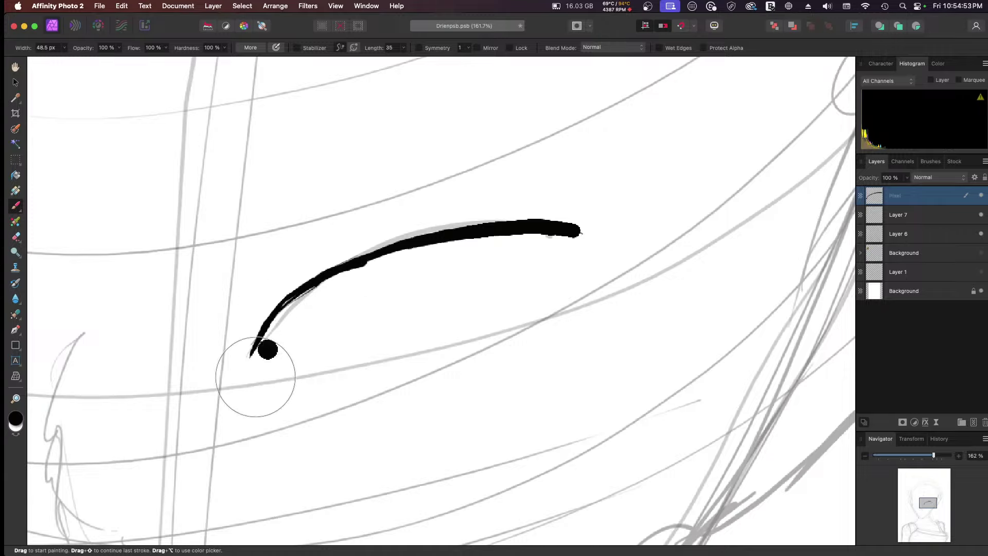
scroll(255, 377, "down", 5)
left_click(256, 378)
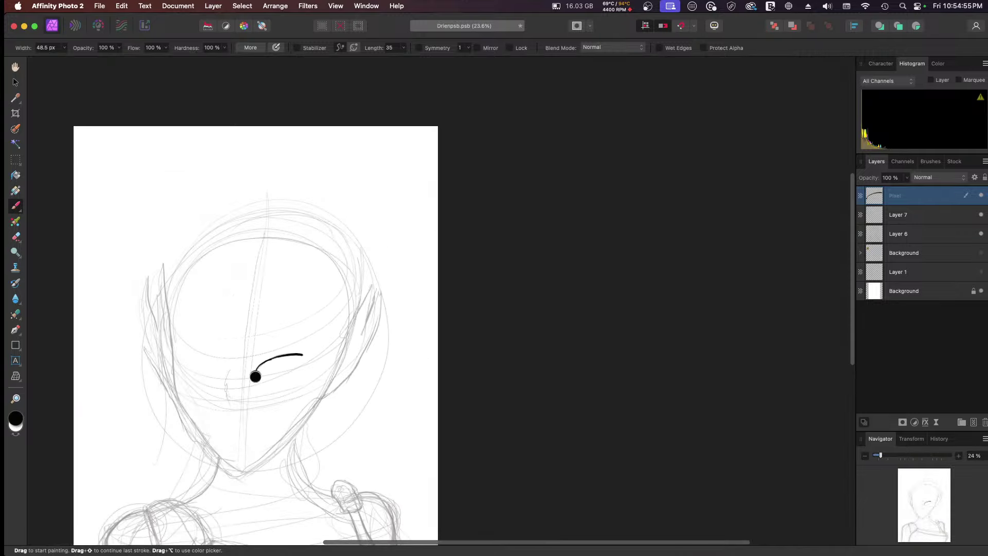
scroll(256, 377, "up", 4)
scroll(256, 377, "down", 3)
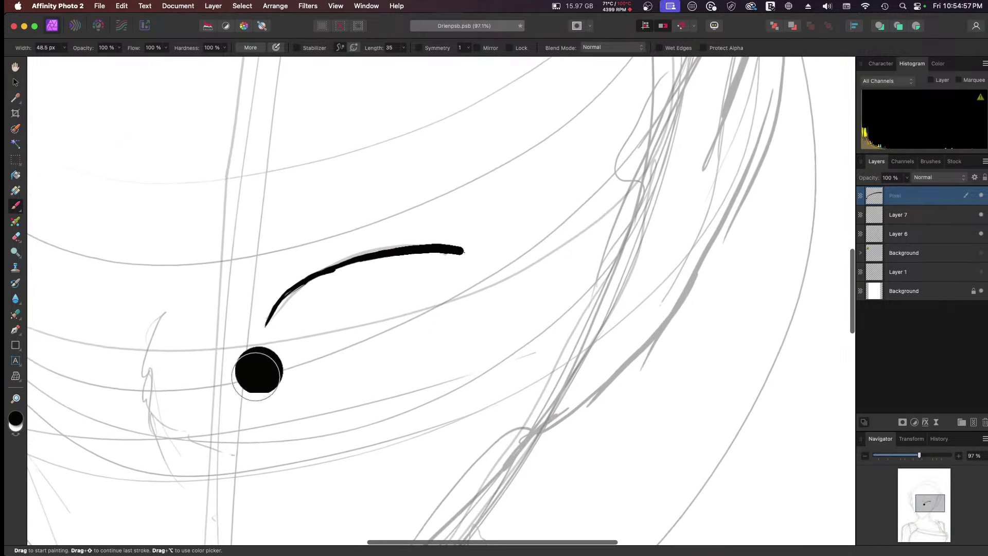
key("super+z")
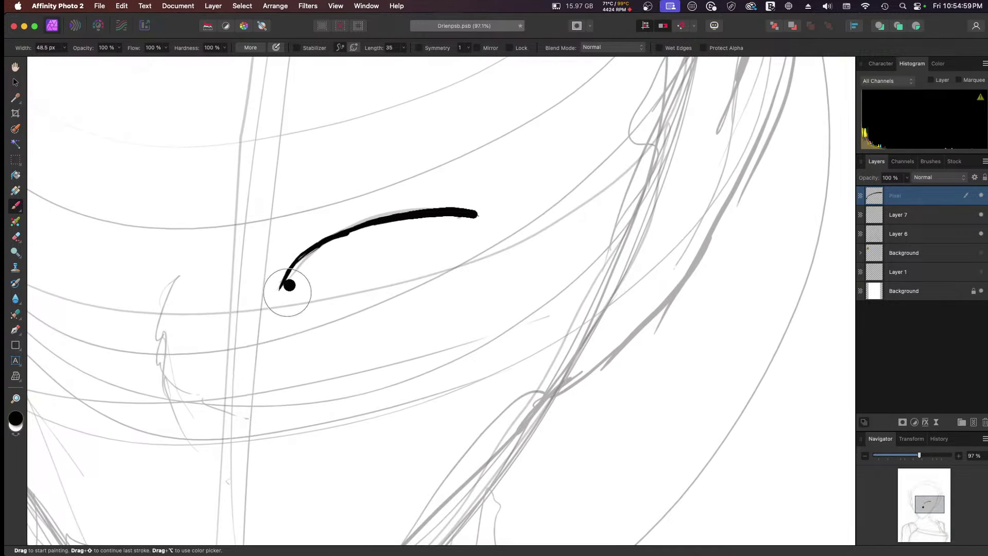
mouse_move(278, 288)
left_mouse_down()
mouse_move(307, 302)
mouse_move(389, 287)
mouse_move(461, 247)
mouse_move(474, 209)
left_mouse_up()
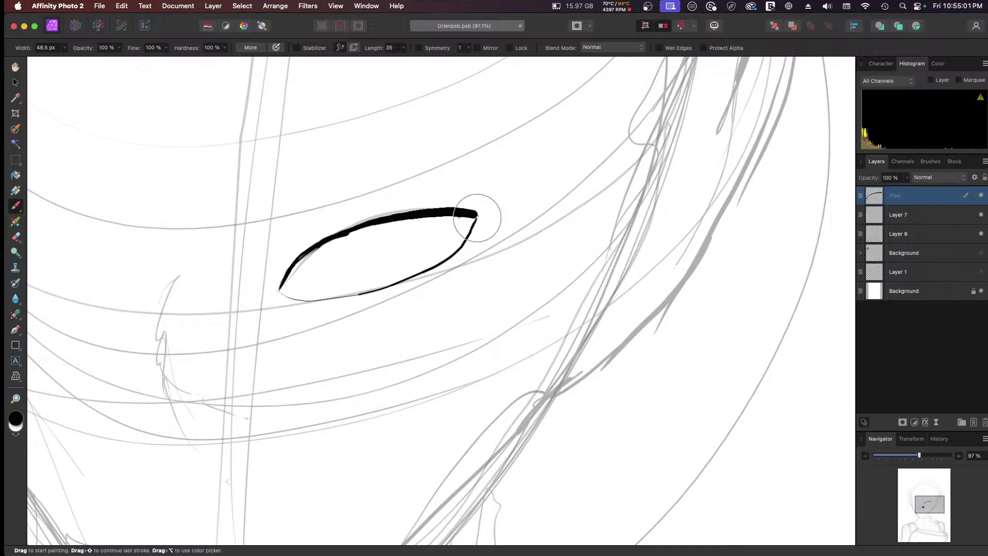
left_click(349, 233)
key("super+z")
mouse_move(344, 231)
left_mouse_down()
mouse_move(340, 261)
mouse_move(372, 292)
mouse_move(424, 226)
mouse_move(412, 211)
mouse_move(416, 265)
mouse_move(387, 293)
left_mouse_up()
left_click(328, 267)
key("super+z")
left_click(363, 301)
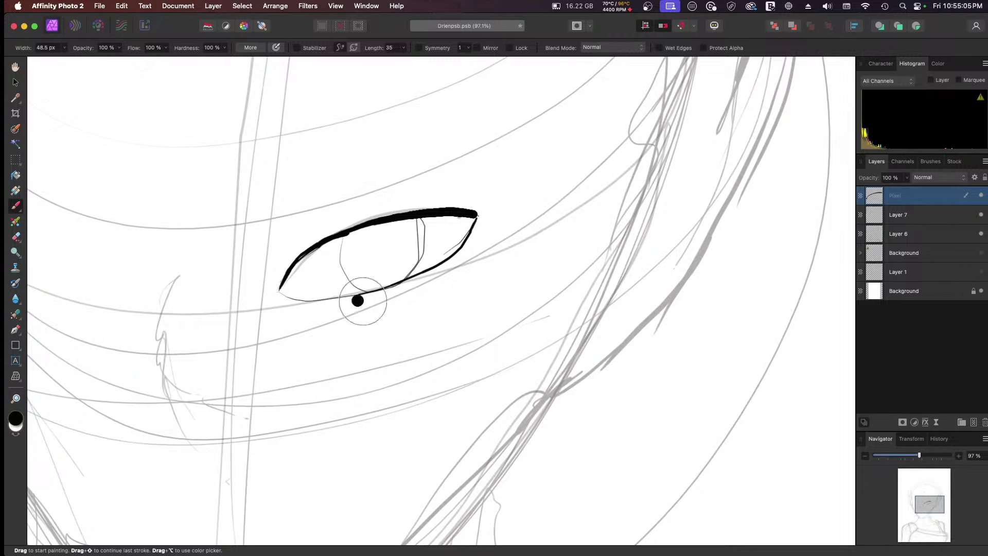
key("super+z")
key("super+z")
key("super+z")
key("super+z")
left_click(338, 247)
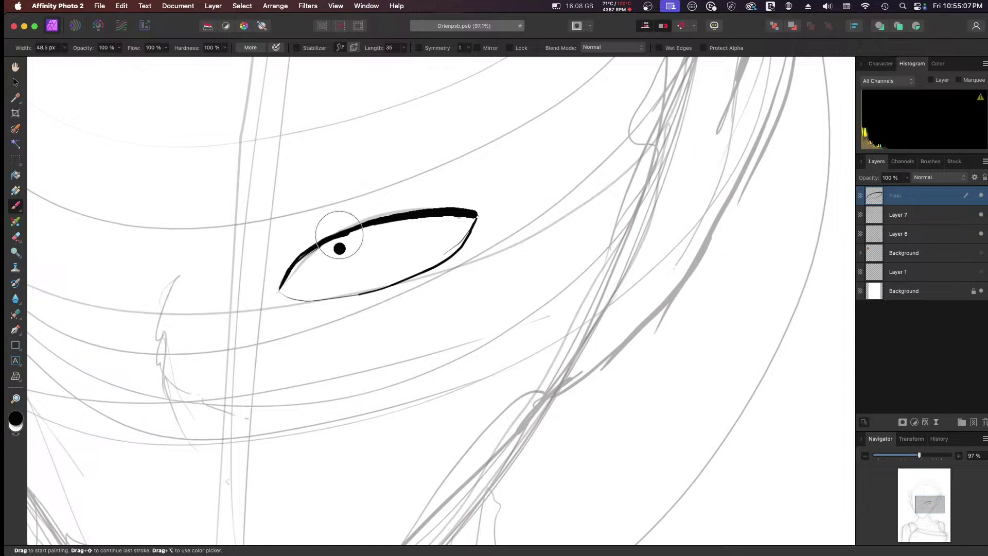
key("super+z")
mouse_move(349, 282)
left_mouse_down()
mouse_move(392, 289)
mouse_move(416, 264)
mouse_move(408, 221)
left_mouse_up()
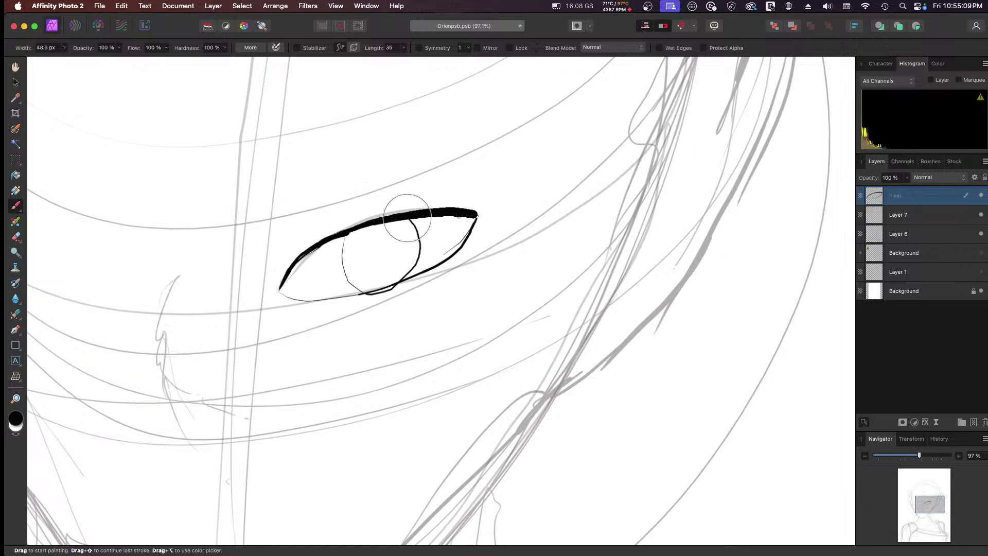
left_click(404, 226)
key("super+z")
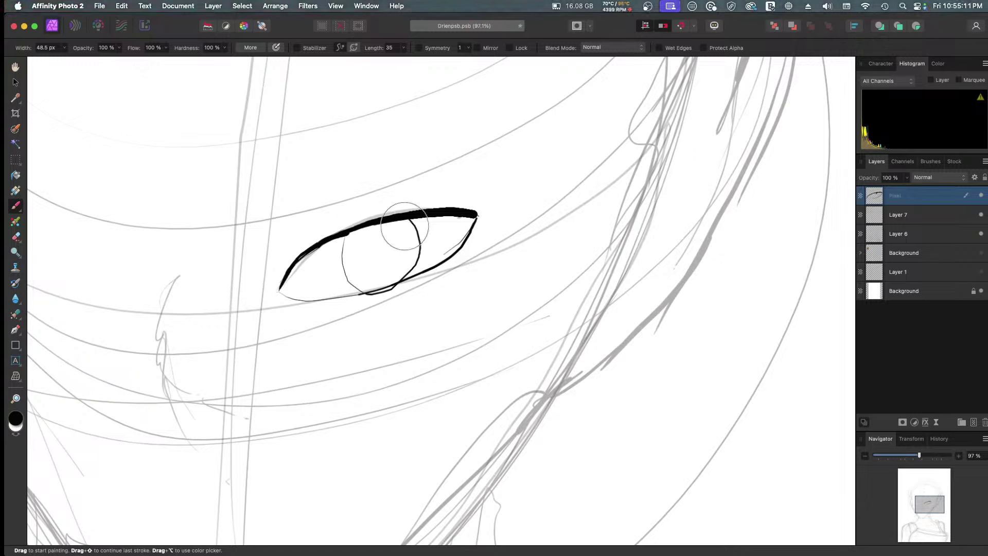
key("super+z")
left_click(404, 226)
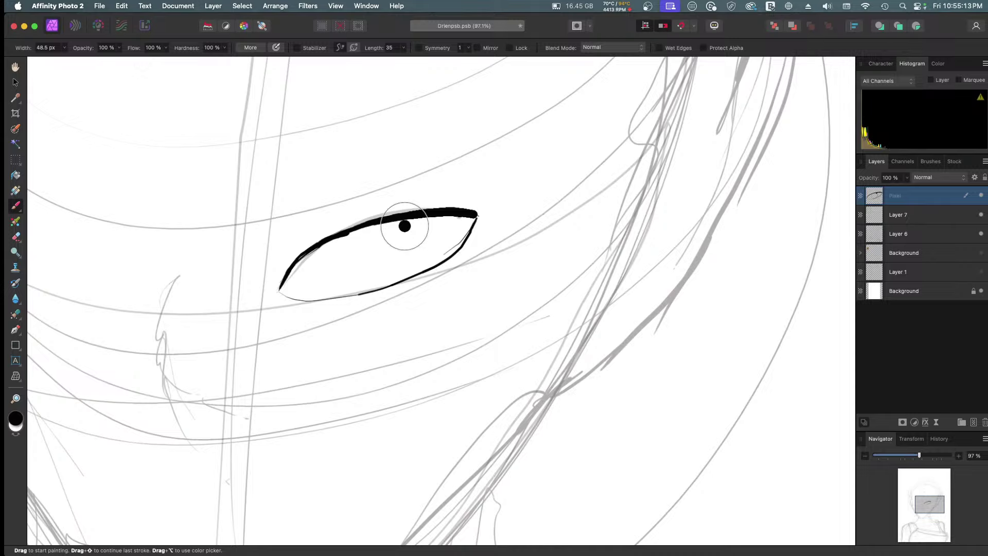
key("super+z")
mouse_move(349, 227)
left_mouse_down()
mouse_move(375, 288)
mouse_move(413, 255)
mouse_move(419, 230)
mouse_move(400, 220)
left_mouse_up()
left_click(421, 266)
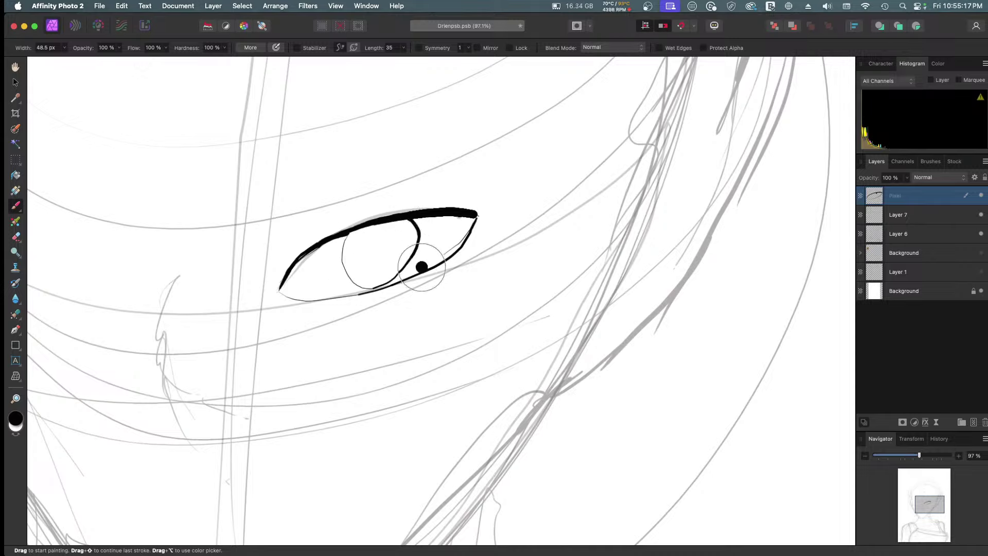
key("super+z")
key("super+z")
key("super+z")
key("super+z")
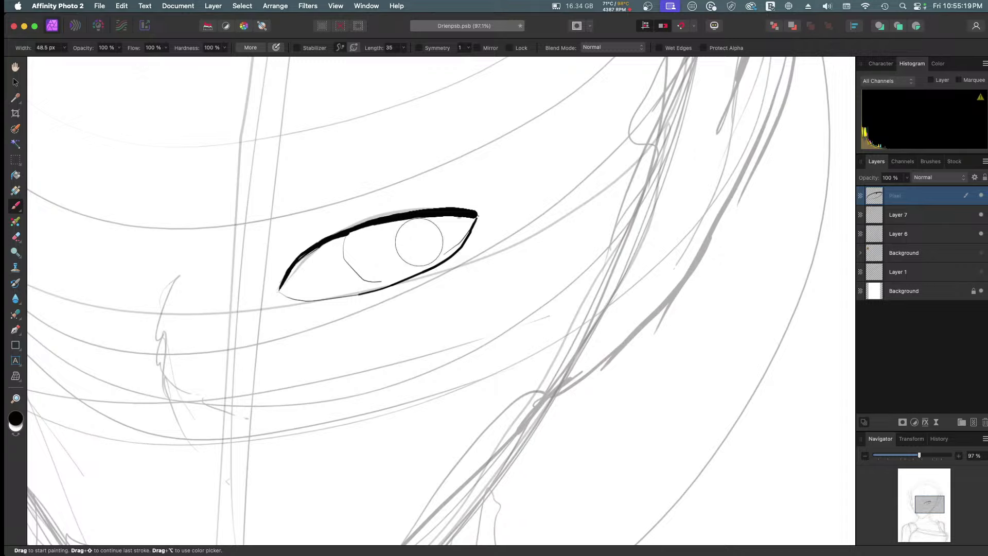
left_click(401, 220)
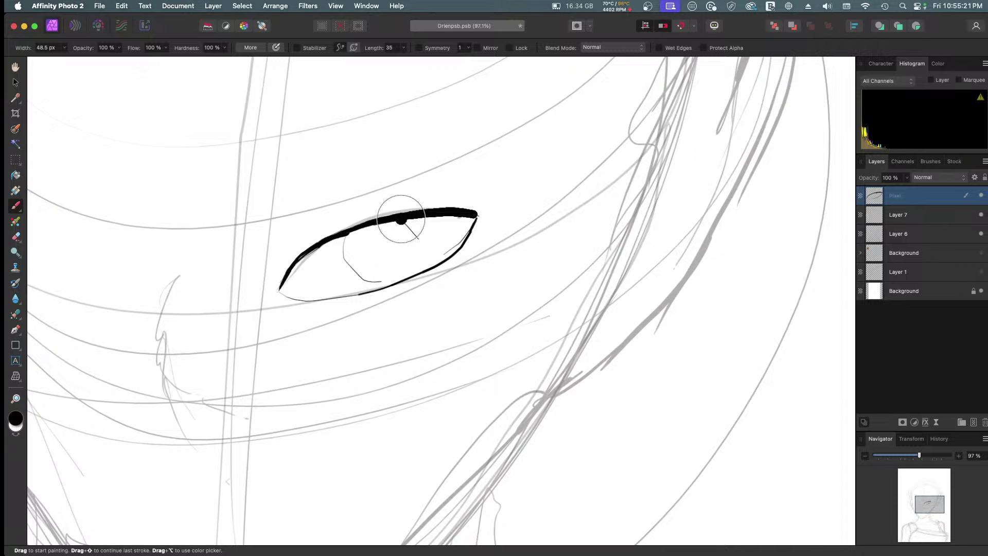
key("super+z")
key("super+z")
key("super+z")
Step: Draw a thin round iris inside the eye outline, cut off at its upper edge by the eyelid
mouse_move(342, 250)
left_mouse_down()
mouse_move(397, 276)
mouse_move(408, 220)
left_mouse_up()
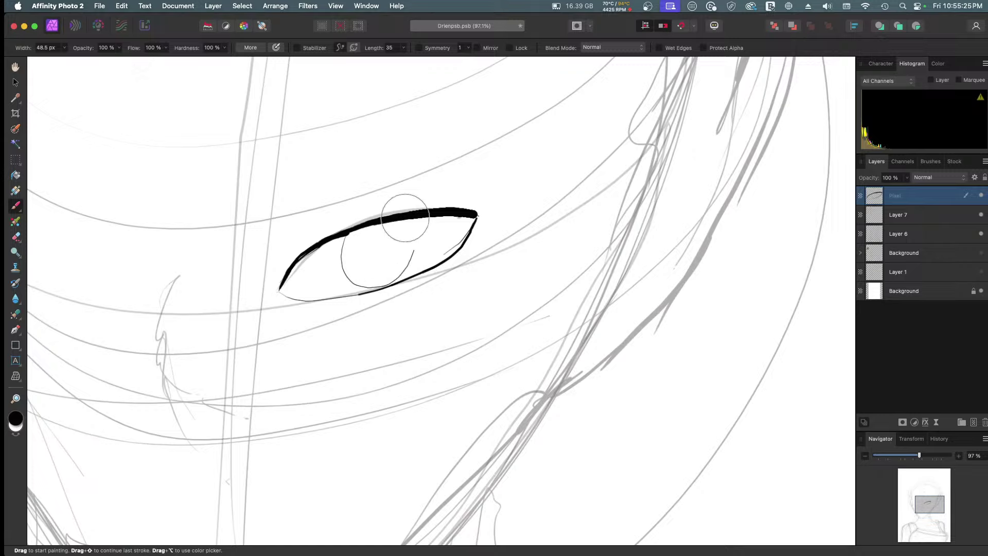
left_click(404, 211)
key("super+z")
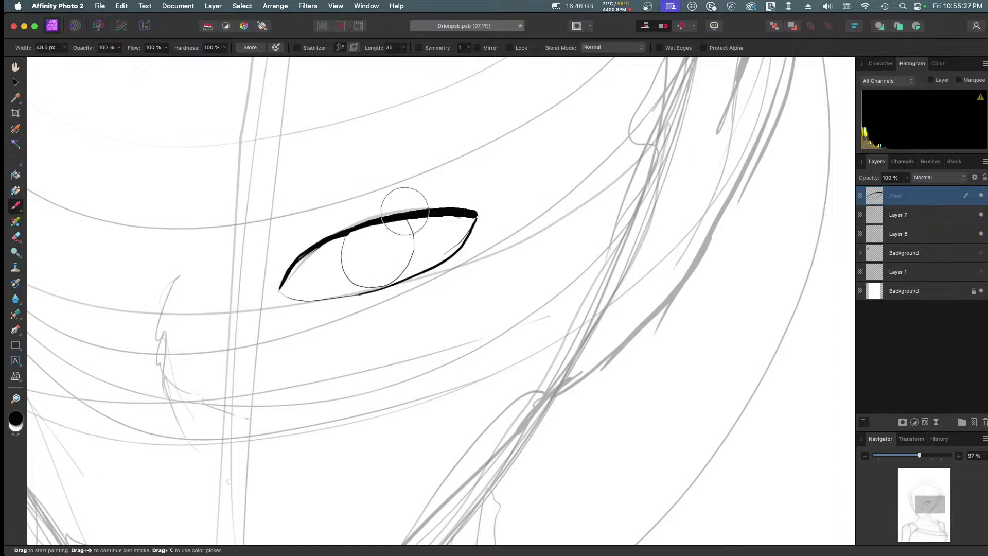
Step: Examine the eye's size and placement against the whole head and shoulders sketch
left_click(220, 291)
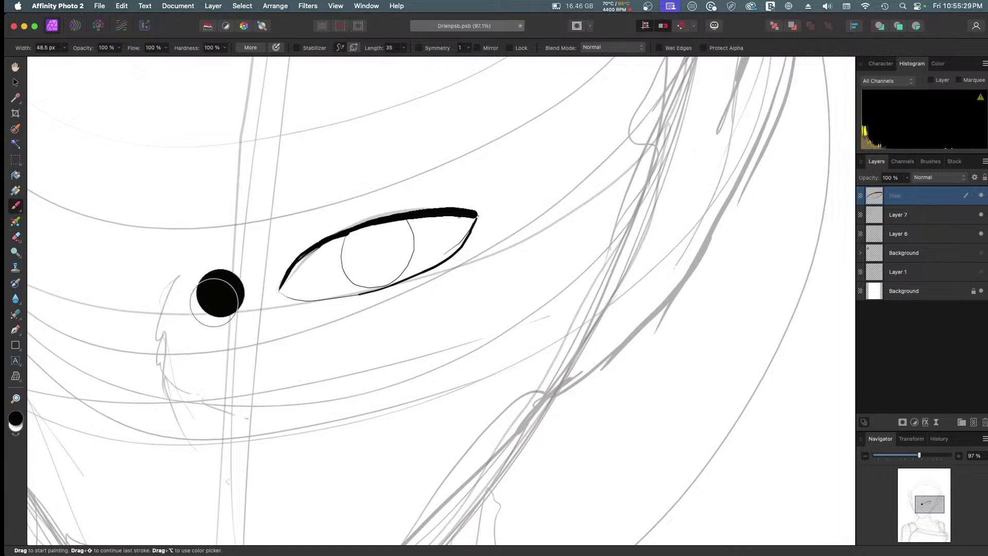
scroll(221, 291, "down", 10)
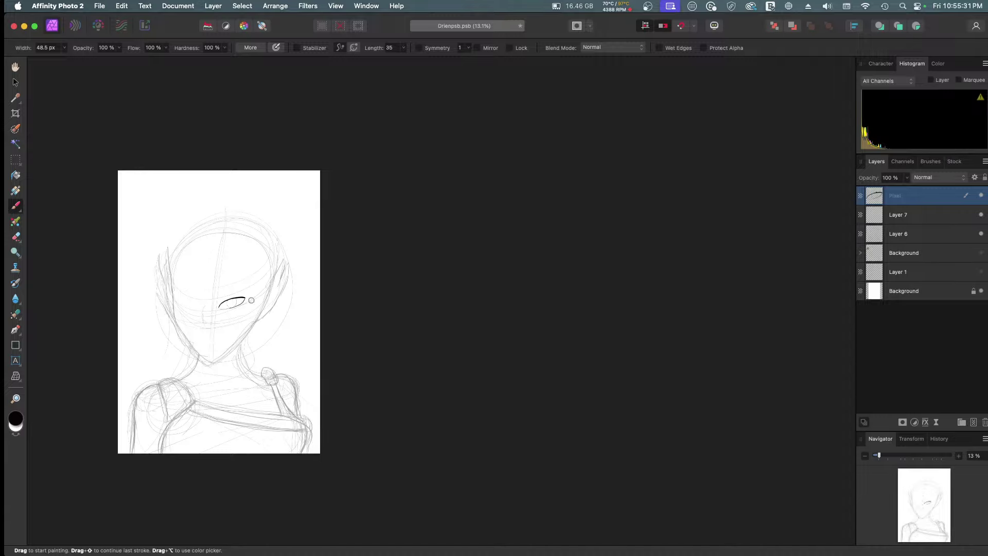
scroll(163, 256, "up", 6)
scroll(164, 257, "down", 8)
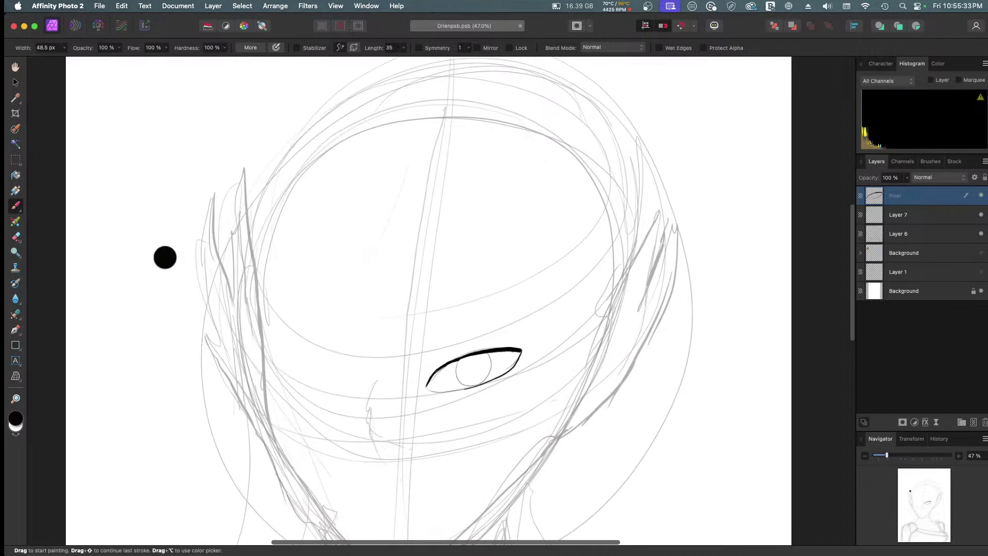
scroll(164, 257, "right", 5)
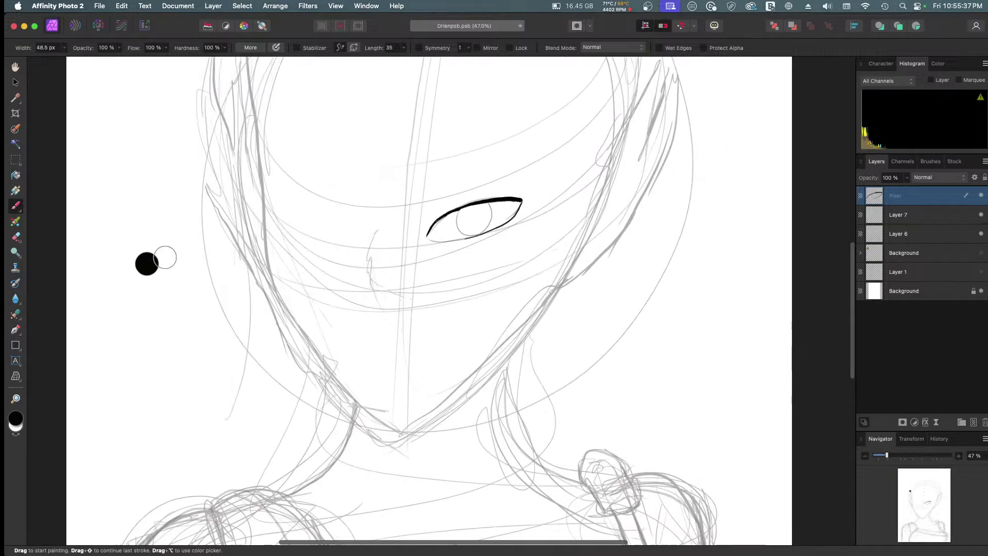
scroll(165, 257, "up", 3)
scroll(165, 258, "left", 4)
scroll(447, 274, "down", 3)
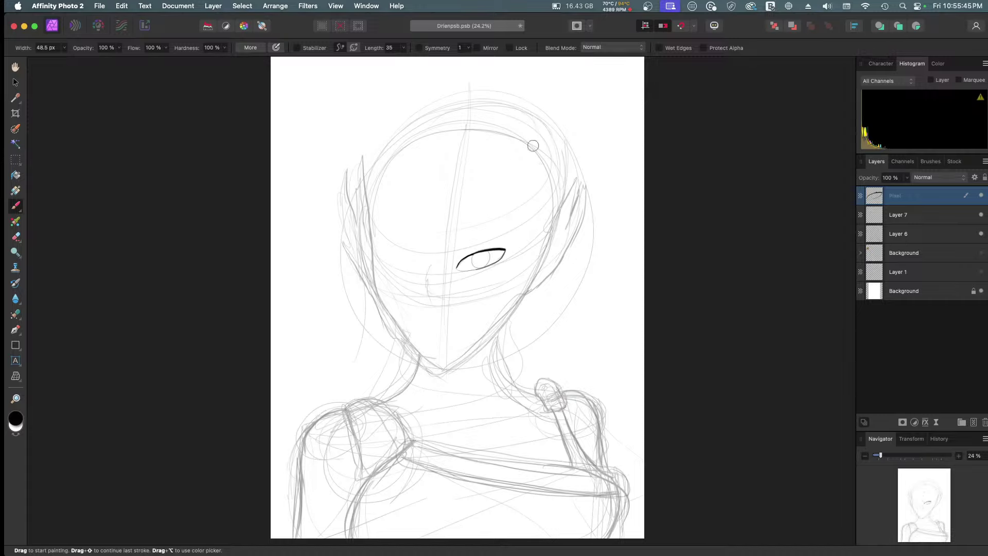
Step: Try loose thick strokes across the forehead and cheek, and undo them along with the iris
mouse_move(507, 244)
left_mouse_down()
mouse_move(558, 208)
mouse_move(478, 177)
mouse_move(387, 205)
mouse_move(379, 260)
mouse_move(489, 190)
mouse_move(562, 225)
mouse_move(404, 312)
left_mouse_up()
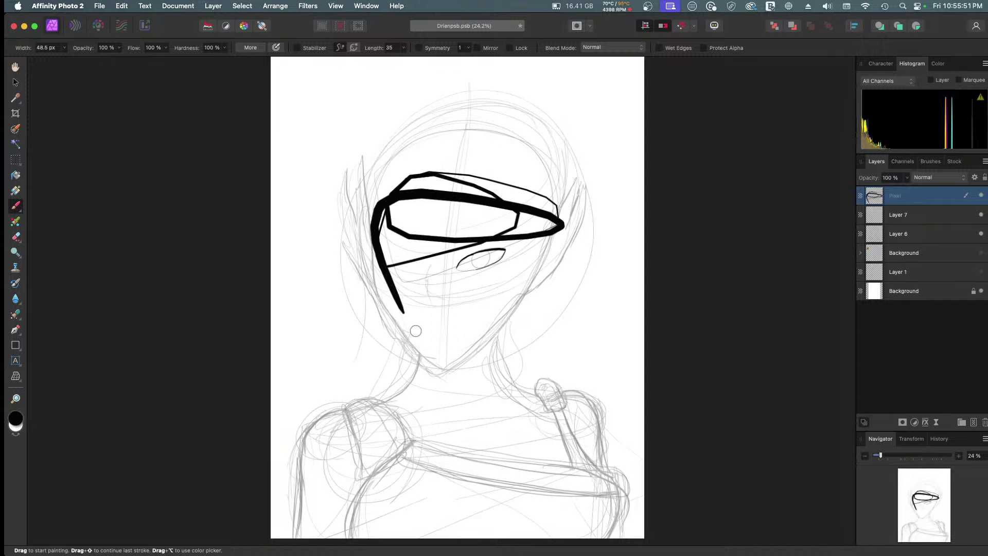
key("super+z")
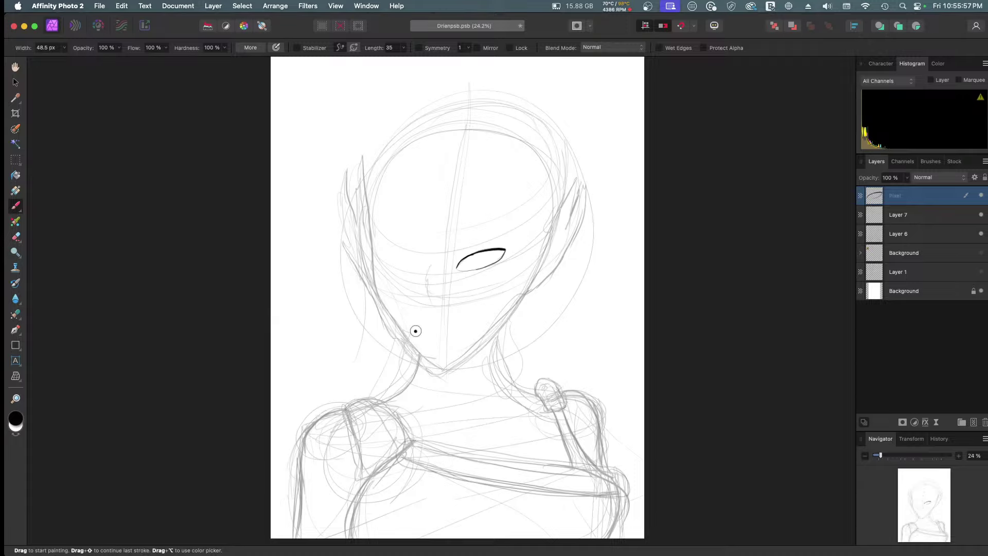
Step: Undo the last stroke and close Drienpsb.psb without saving the changes
key("super+z")
left_click(13, 26)
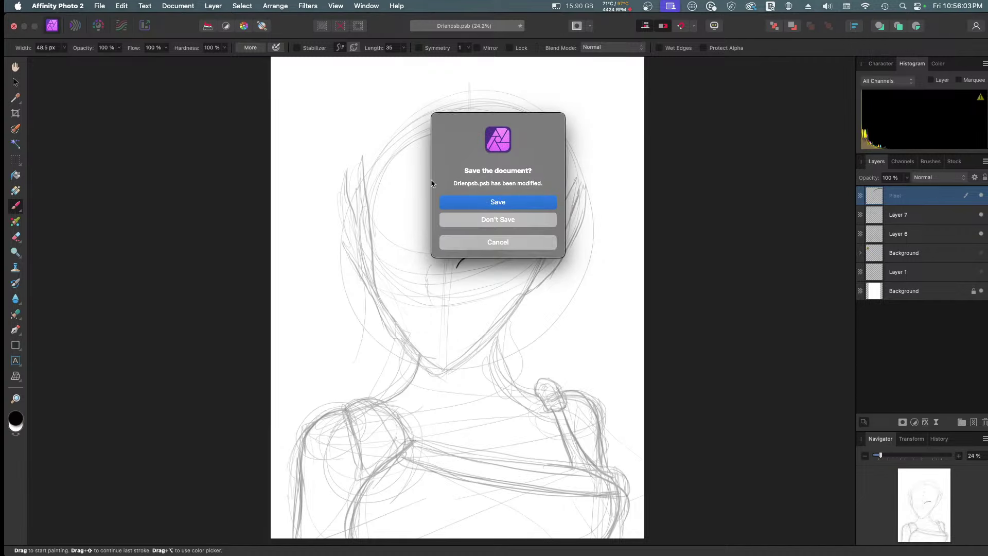
left_click(498, 220)
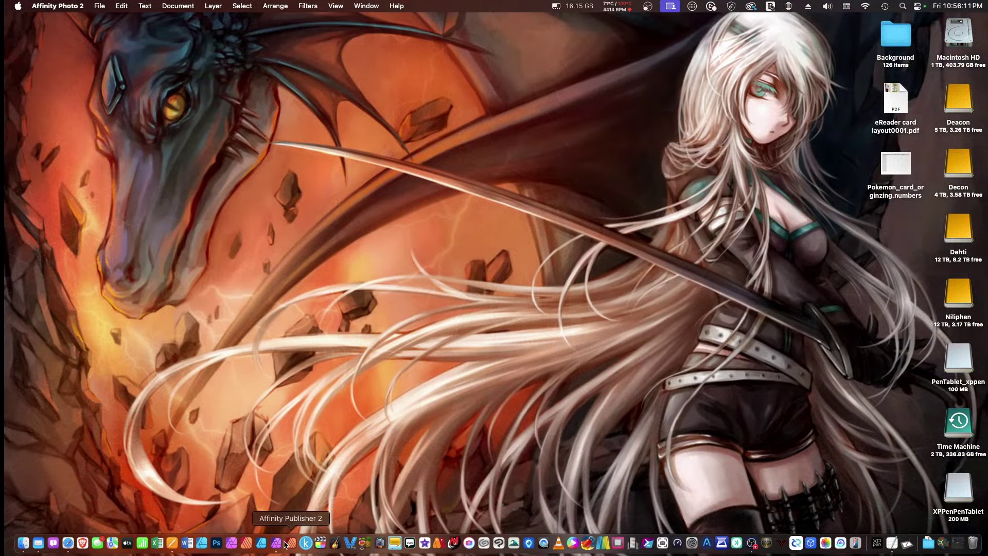
Step: Quit Affinity Photo 2 and switch to Adobe Photoshop 2024
right_click(276, 544)
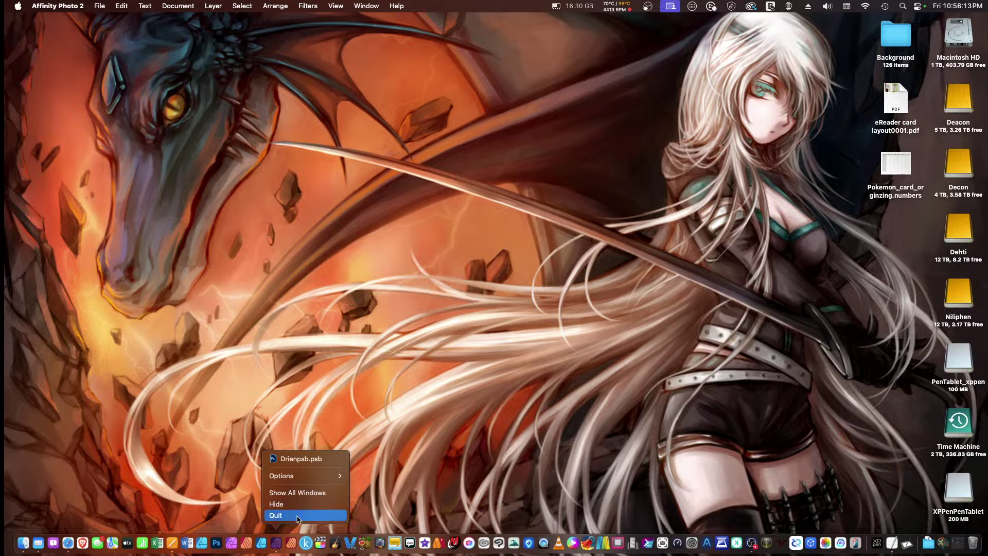
left_click(277, 516)
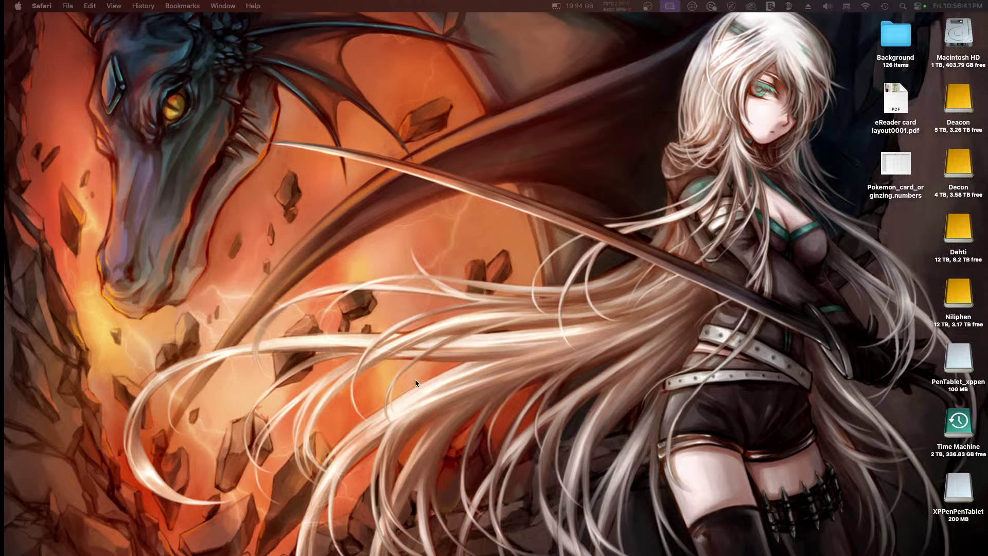
left_click(331, 541)
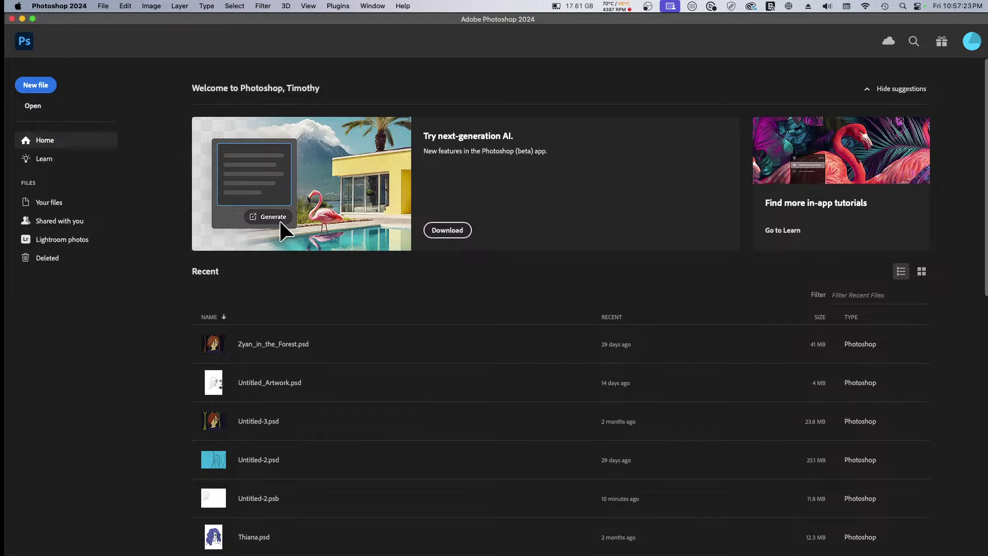
left_click(218, 384)
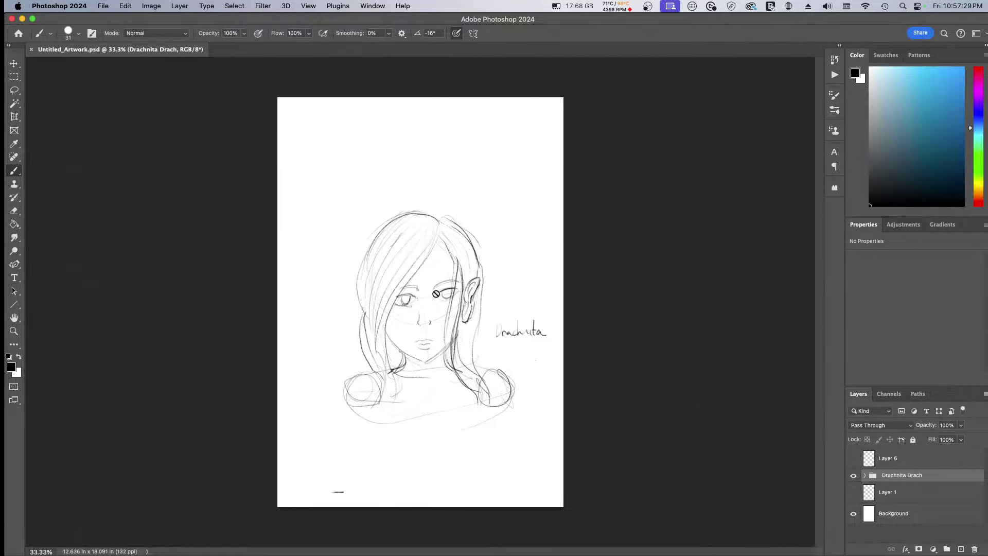
scroll(436, 294, "up", 5)
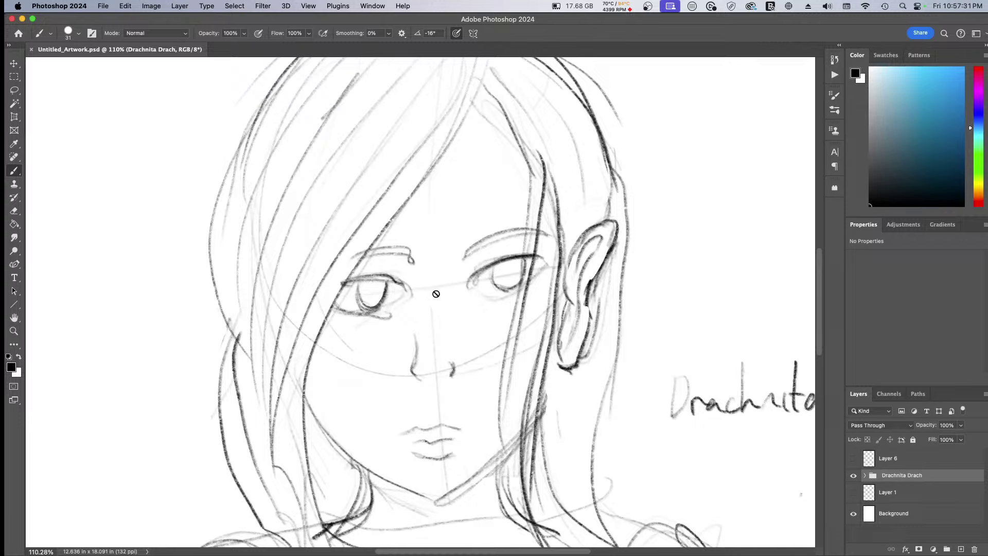
key("super+0")
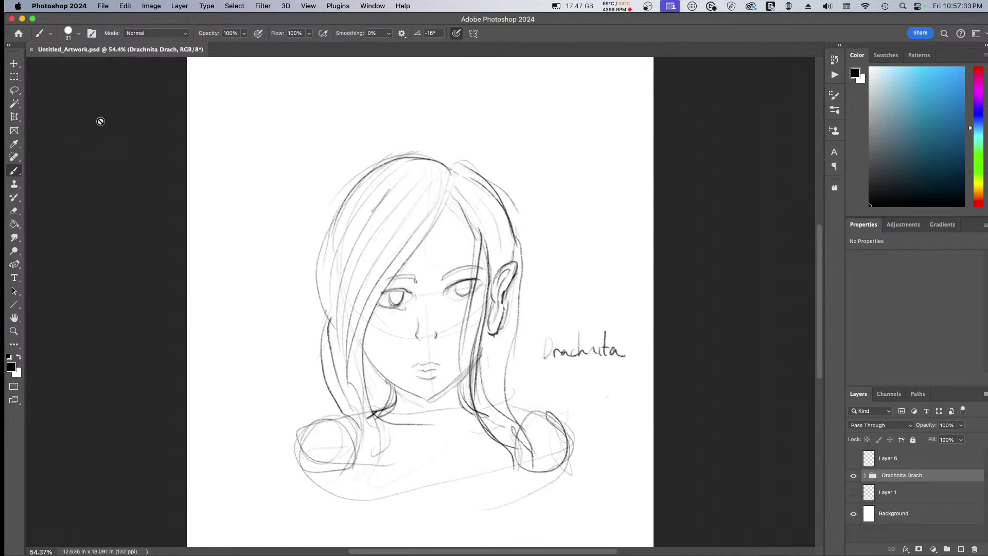
left_click(32, 50)
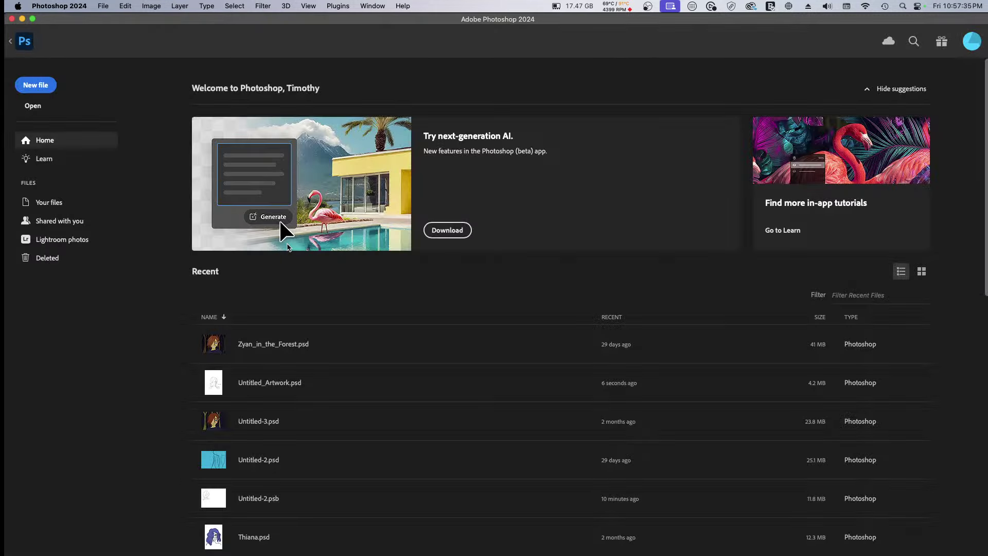
Step: Open the recent drawing Drienpsb.psb and add a new layer above Layer 7
scroll(242, 408, "down", 6)
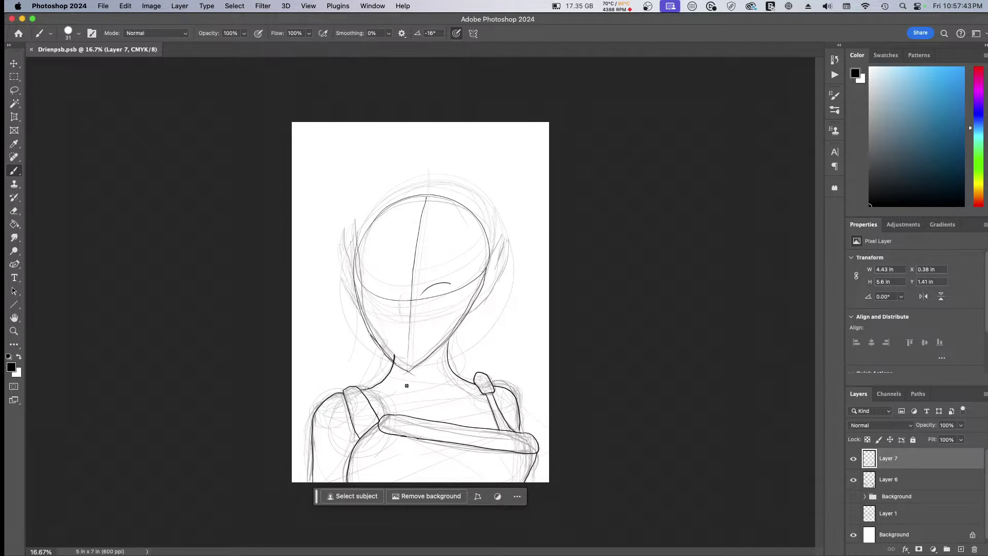
scroll(493, 324, "up", 3)
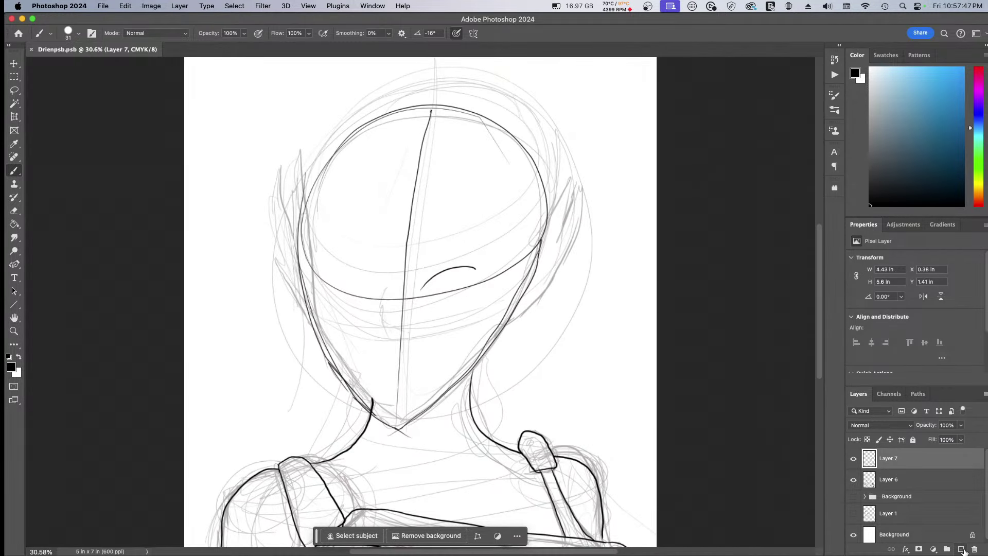
left_click(961, 550)
Step: Lower the opacity of Layer 7 to 23% and make Layer 8 the active layer
left_click(894, 480)
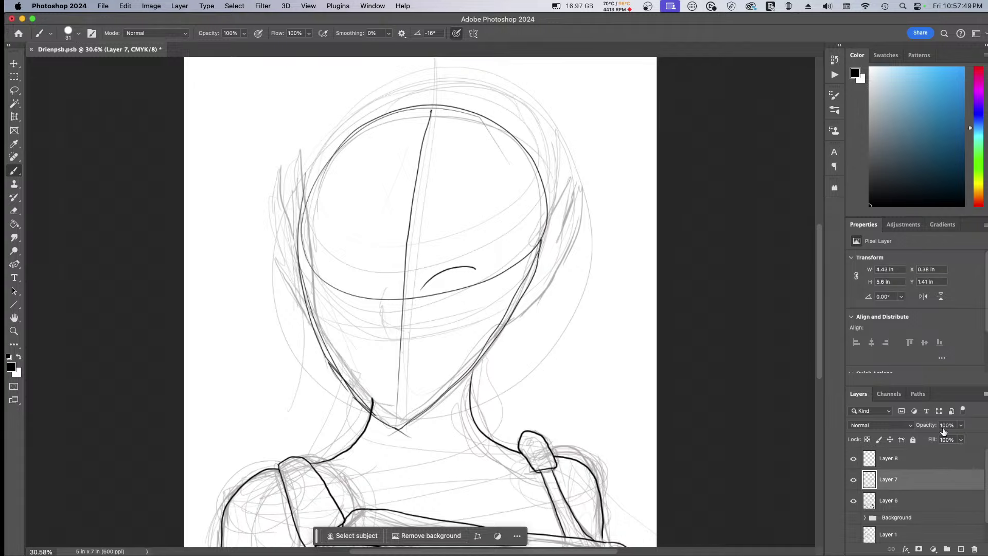
left_click(960, 425)
left_click(935, 438)
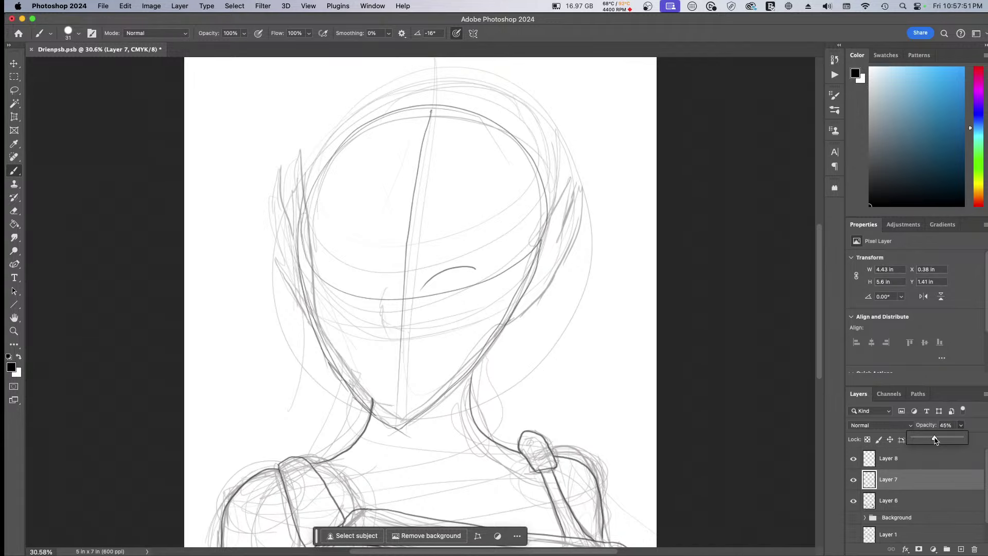
left_click_drag(921, 442, 925, 440)
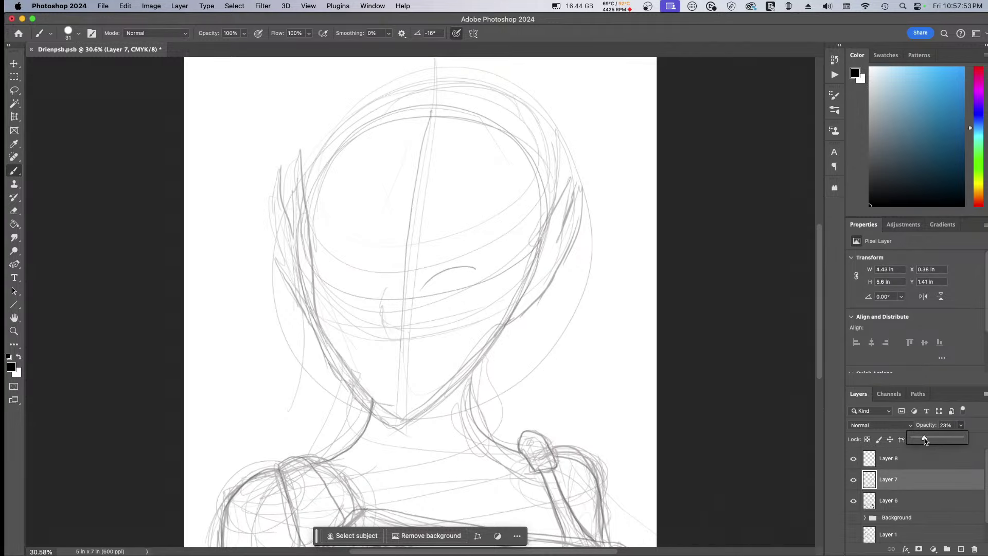
left_click(885, 460)
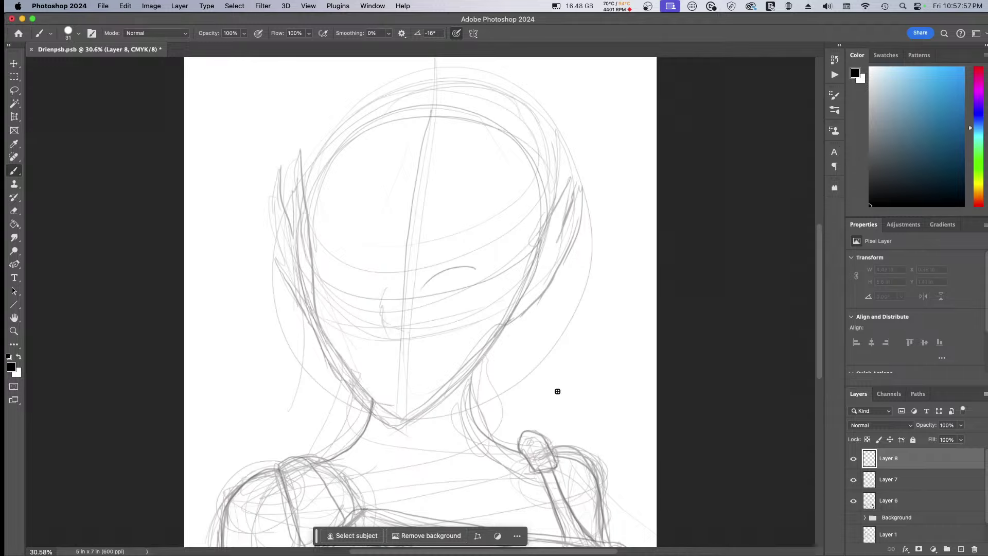
Step: Try inking the cranium oval and the upper eyelid arc over the sketch, and undo the strokes
mouse_move(473, 108)
left_mouse_down()
mouse_move(340, 131)
mouse_move(470, 284)
mouse_move(534, 217)
mouse_move(465, 119)
left_mouse_up()
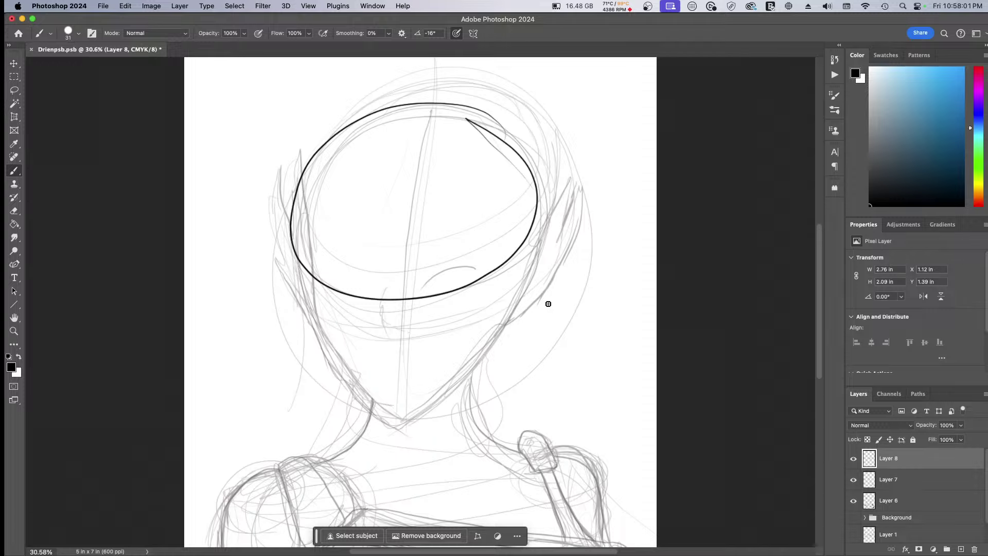
key("super+z")
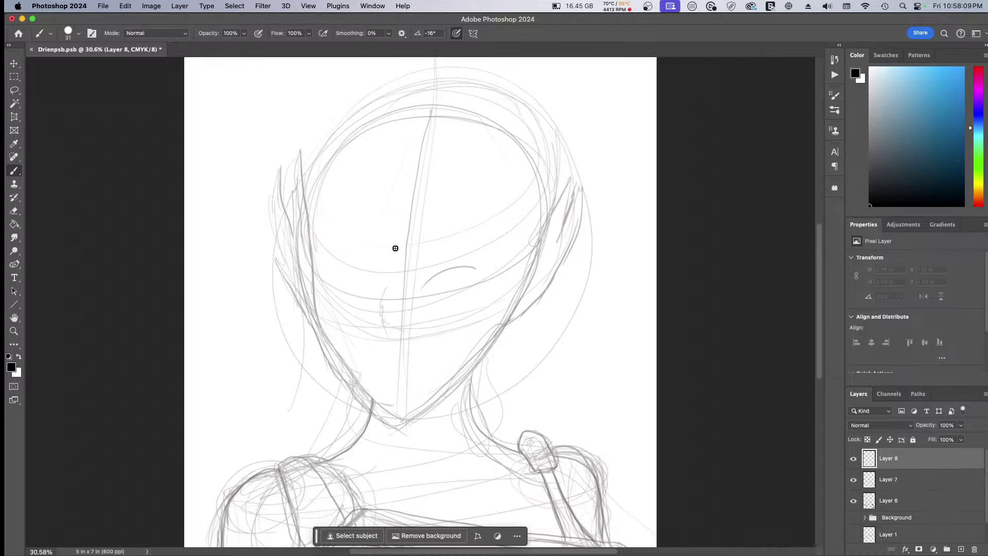
left_click_drag(420, 289, 482, 269)
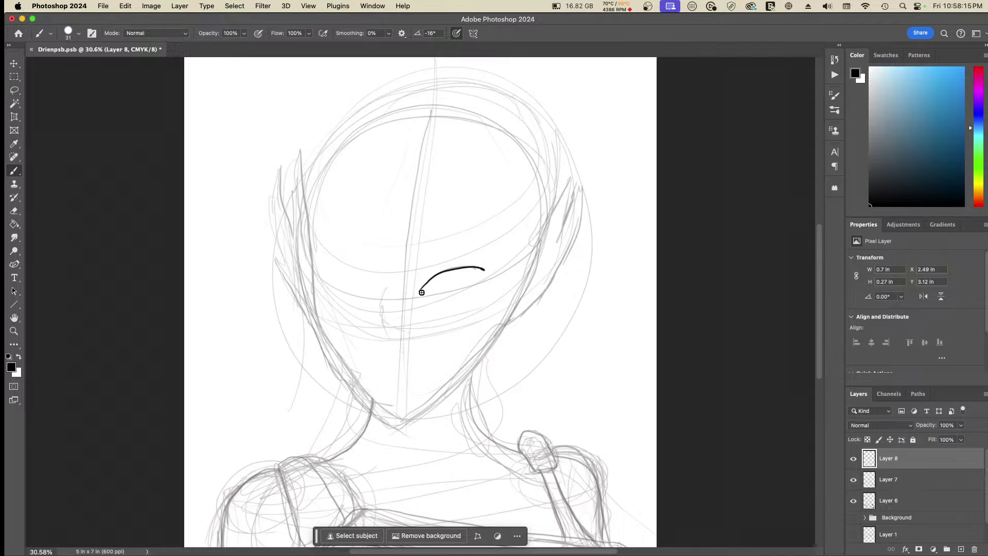
left_click_drag(426, 292, 482, 268)
key("super+z")
key("super+z")
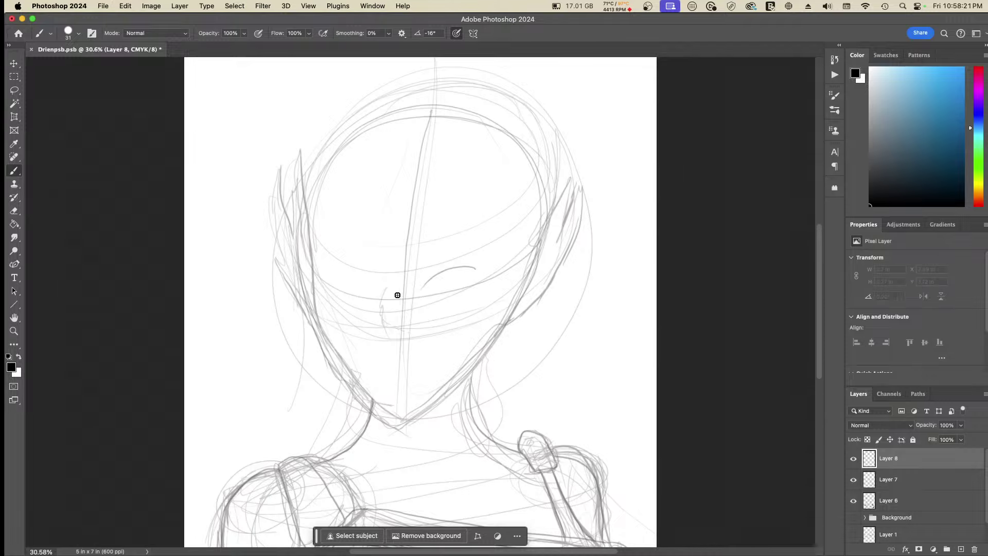
Step: Try a long nose profile line, undo it, and ink two short facing curves for the sides of the nose
mouse_move(400, 261)
left_mouse_down()
mouse_move(389, 325)
mouse_move(408, 333)
left_mouse_up()
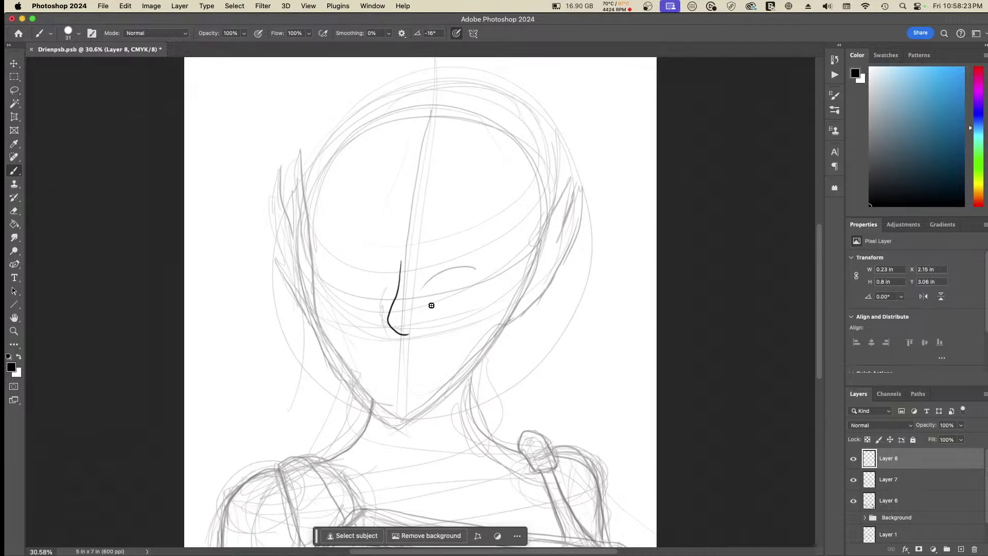
key("super+z")
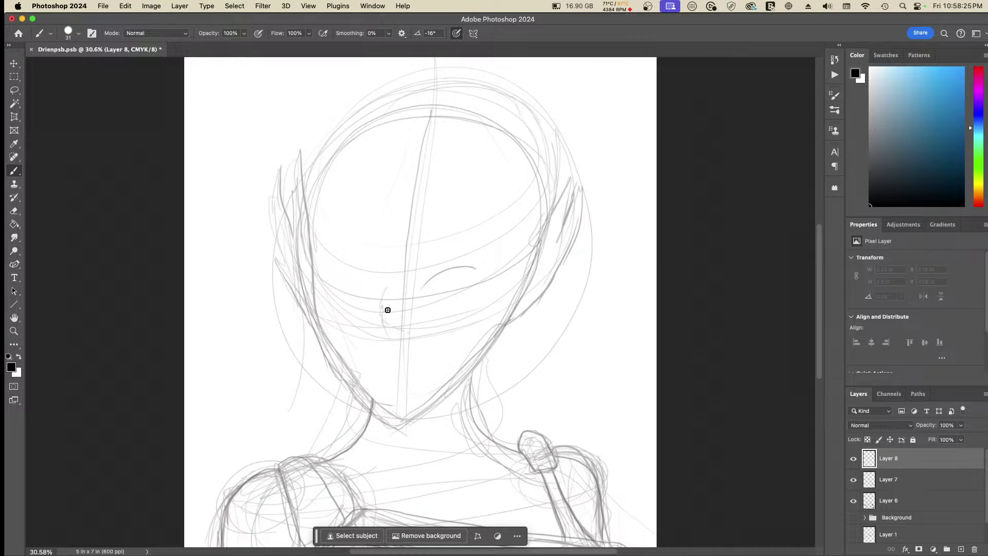
mouse_move(390, 310)
left_mouse_down()
mouse_move(398, 331)
mouse_move(412, 333)
left_mouse_up()
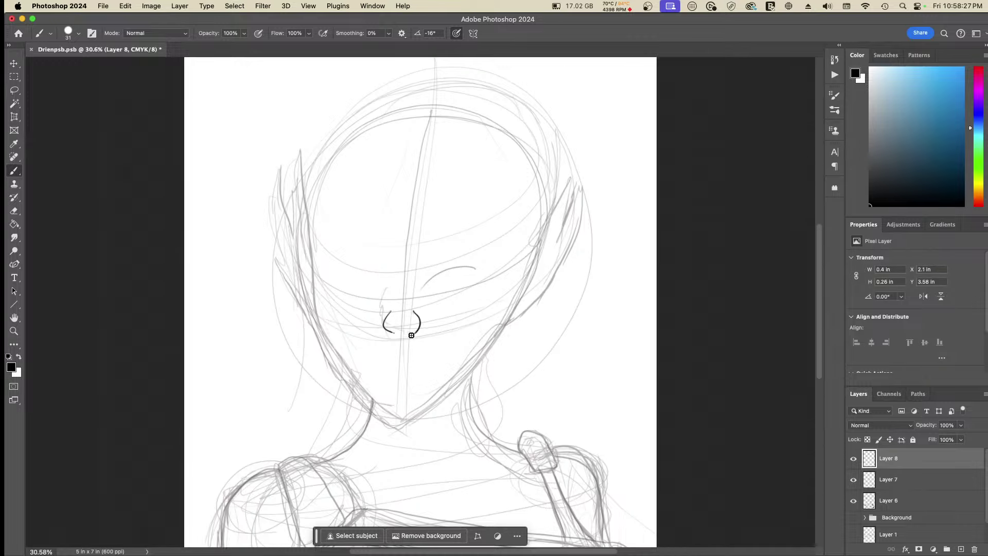
Step: Ink the cranium oval with its crossing guide curve and both jaw lines down to the pointed chin
mouse_move(430, 111)
left_mouse_down()
mouse_move(319, 292)
mouse_move(542, 182)
mouse_move(394, 129)
mouse_move(342, 270)
mouse_move(554, 220)
mouse_move(529, 297)
mouse_move(407, 417)
left_mouse_up()
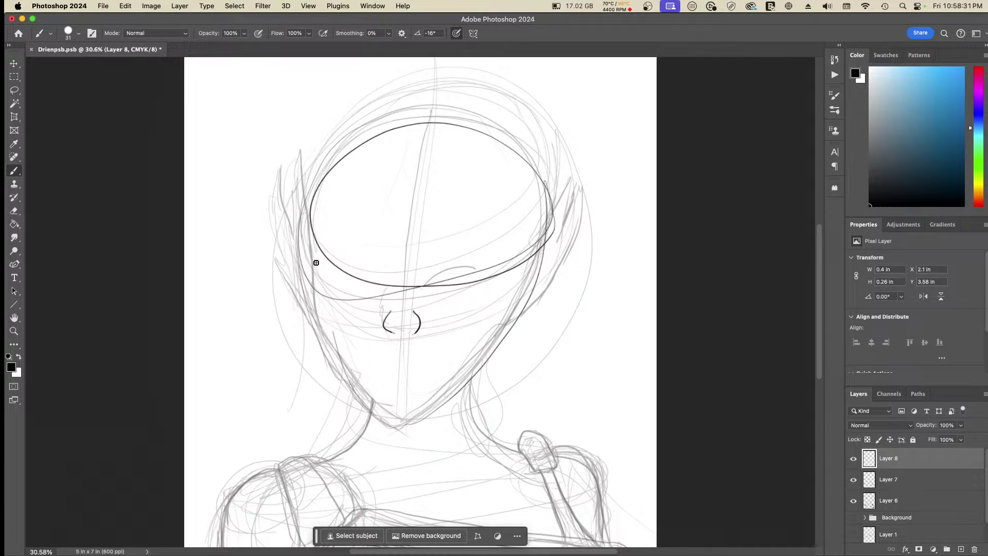
mouse_move(312, 202)
left_mouse_down()
mouse_move(315, 280)
mouse_move(407, 418)
left_mouse_up()
mouse_move(541, 232)
left_mouse_down()
mouse_move(477, 349)
mouse_move(404, 433)
left_mouse_up()
Step: Ink both sides of the neck down to the shoulders and a shallow line across the collar
left_click_drag(473, 348, 476, 437)
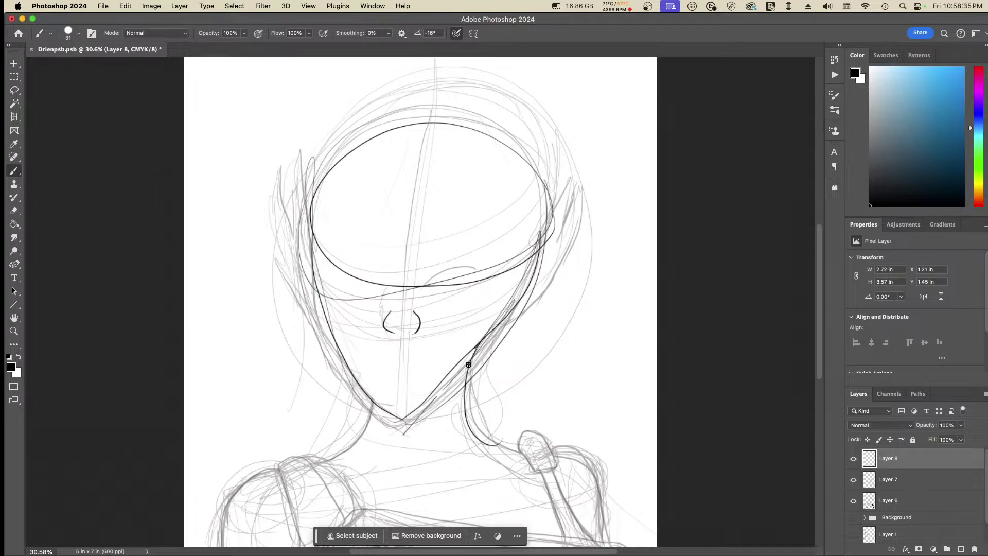
left_click_drag(472, 347, 516, 443)
left_click_drag(354, 374, 359, 396)
mouse_move(329, 458)
left_mouse_down()
mouse_move(364, 392)
mouse_move(301, 456)
mouse_move(484, 440)
left_mouse_up()
left_click_drag(467, 375, 539, 456)
Step: Ink the wide shoulder strap on the drawing's left side, from the base of the neck toward the chest band
scroll(590, 451, "down", 7)
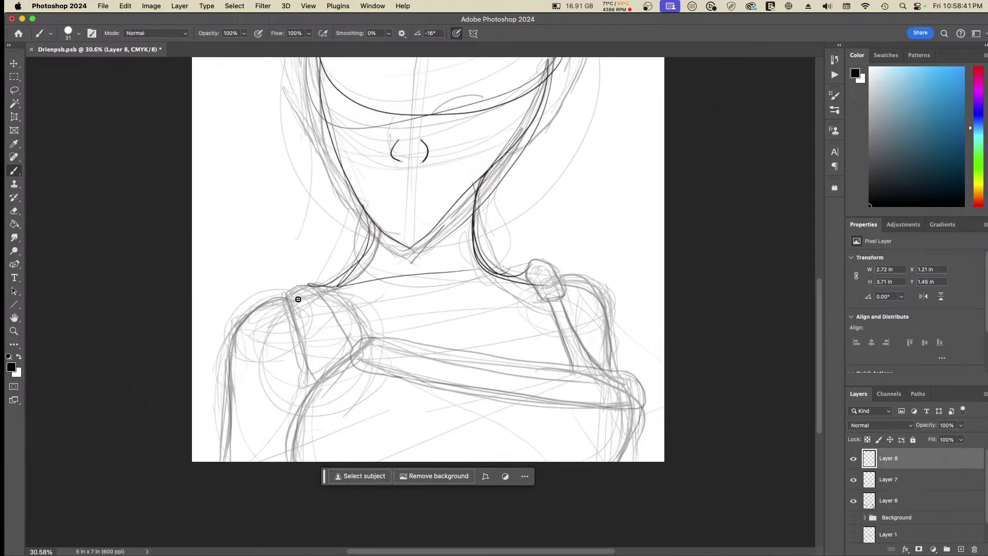
mouse_move(289, 295)
left_mouse_down()
mouse_move(329, 373)
mouse_move(322, 301)
mouse_move(309, 285)
mouse_move(343, 337)
left_mouse_up()
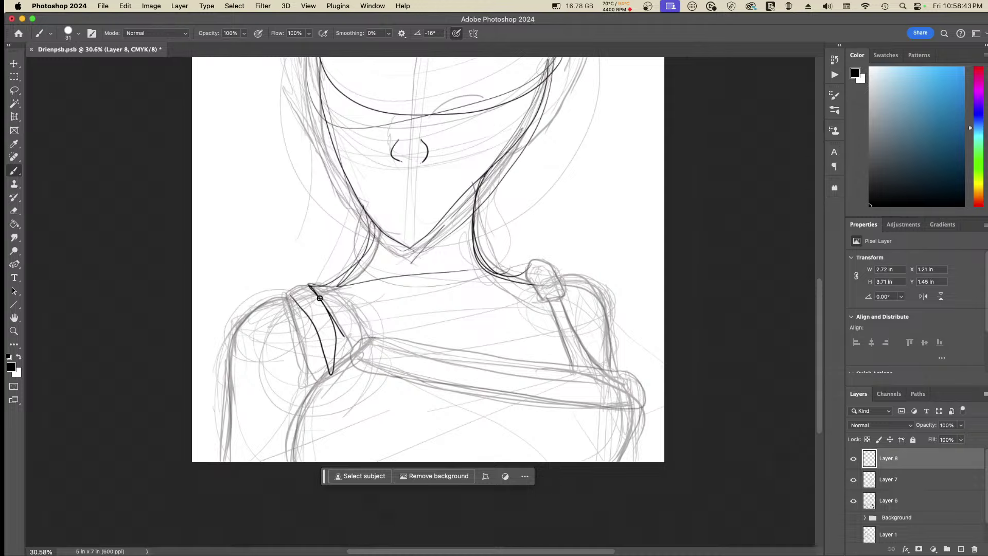
mouse_move(320, 299)
left_mouse_down()
mouse_move(351, 352)
mouse_move(288, 273)
mouse_move(287, 304)
mouse_move(334, 278)
left_mouse_up()
Step: Ink the rounded shoulder on the drawing's left side, the oval upper arm and the arm lines down to the canvas edge
mouse_move(282, 298)
left_mouse_down()
mouse_move(242, 330)
mouse_move(230, 370)
mouse_move(243, 412)
mouse_move(268, 429)
left_mouse_up()
mouse_move(293, 314)
left_mouse_down()
mouse_move(234, 355)
mouse_move(288, 304)
left_mouse_up()
mouse_move(252, 319)
left_mouse_down()
mouse_move(289, 323)
mouse_move(281, 407)
left_mouse_up()
left_click_drag(304, 355, 298, 460)
left_click_drag(234, 382, 224, 460)
left_click_drag(242, 402, 234, 460)
Step: Ink the torso's side curve beside the left-hand arm, with reinforcing strokes up to the chest band
mouse_move(334, 371)
left_mouse_down()
mouse_move(365, 337)
mouse_move(291, 460)
left_mouse_up()
left_click_drag(311, 389, 288, 444)
left_click_drag(355, 353, 337, 368)
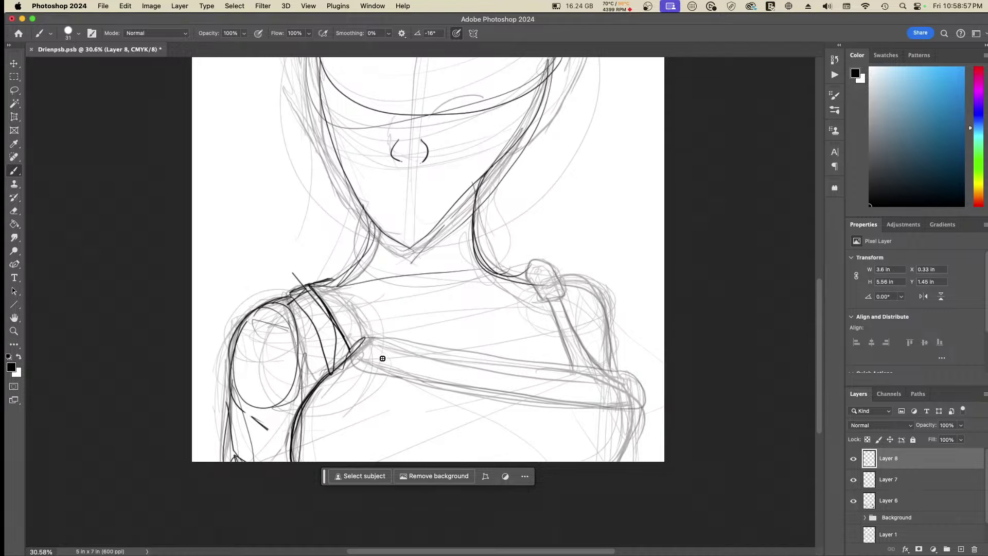
Step: Ink the slanted chest band with wavy upper and lower edges, plus the torso's side curve below its right end
mouse_move(365, 346)
left_mouse_down()
mouse_move(635, 386)
mouse_move(629, 453)
left_mouse_up()
mouse_move(625, 391)
left_mouse_down()
mouse_move(627, 450)
mouse_move(610, 473)
mouse_move(614, 371)
mouse_move(410, 370)
left_mouse_up()
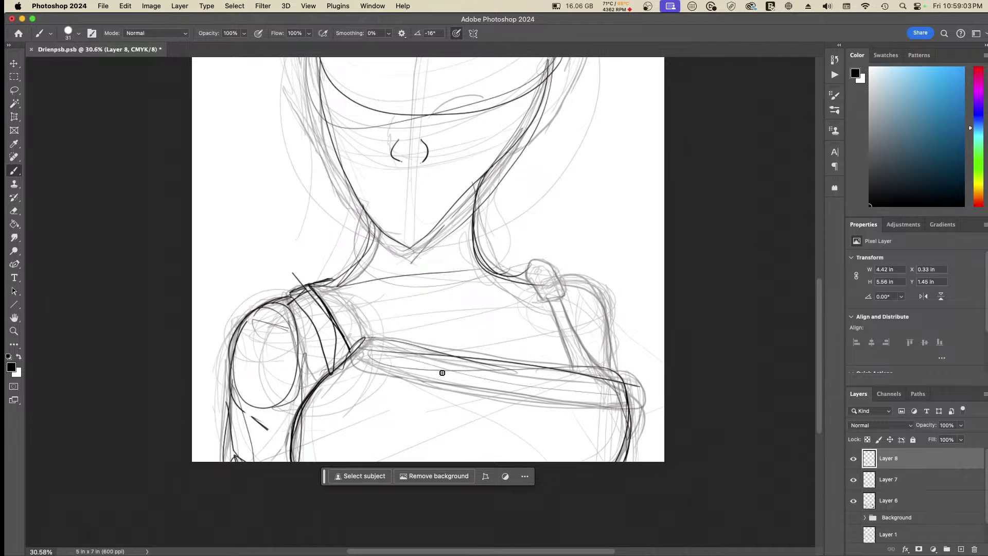
mouse_move(339, 370)
left_mouse_down()
mouse_move(521, 406)
mouse_move(648, 412)
left_mouse_up()
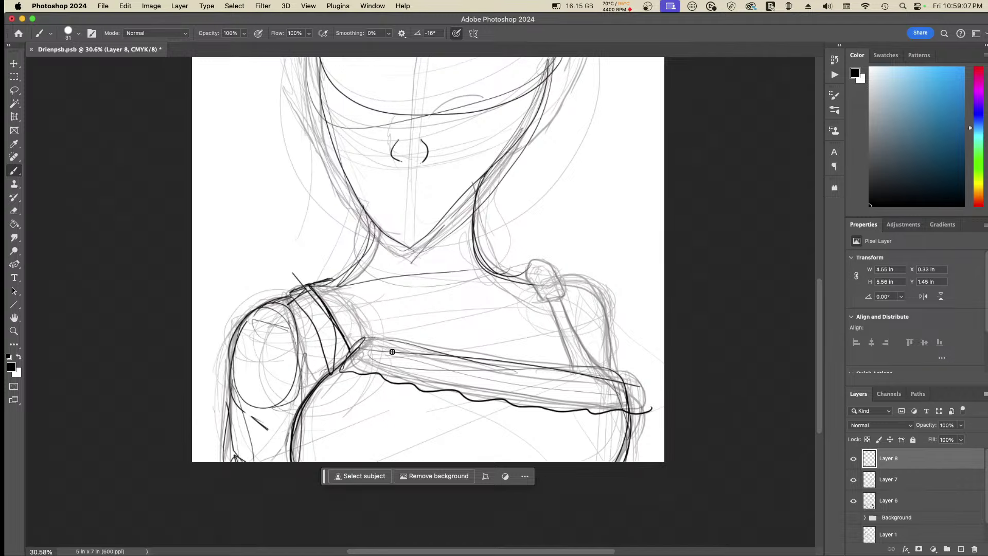
mouse_move(366, 337)
left_mouse_down()
mouse_move(333, 361)
mouse_move(350, 375)
left_mouse_up()
mouse_move(364, 338)
left_mouse_down()
mouse_move(510, 373)
mouse_move(618, 381)
mouse_move(659, 409)
mouse_move(652, 420)
mouse_move(664, 401)
left_mouse_up()
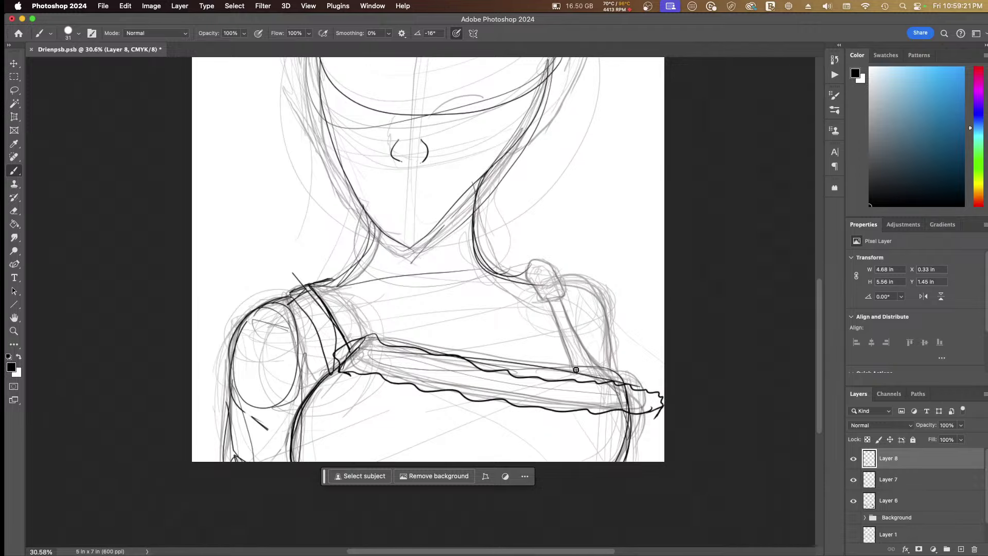
Step: Ink the narrow strap with its rounded cap on the drawing's right side, and the adjoining neck base and shoulder curve
mouse_move(576, 370)
left_mouse_down()
mouse_move(553, 319)
mouse_move(574, 328)
mouse_move(610, 381)
left_mouse_up()
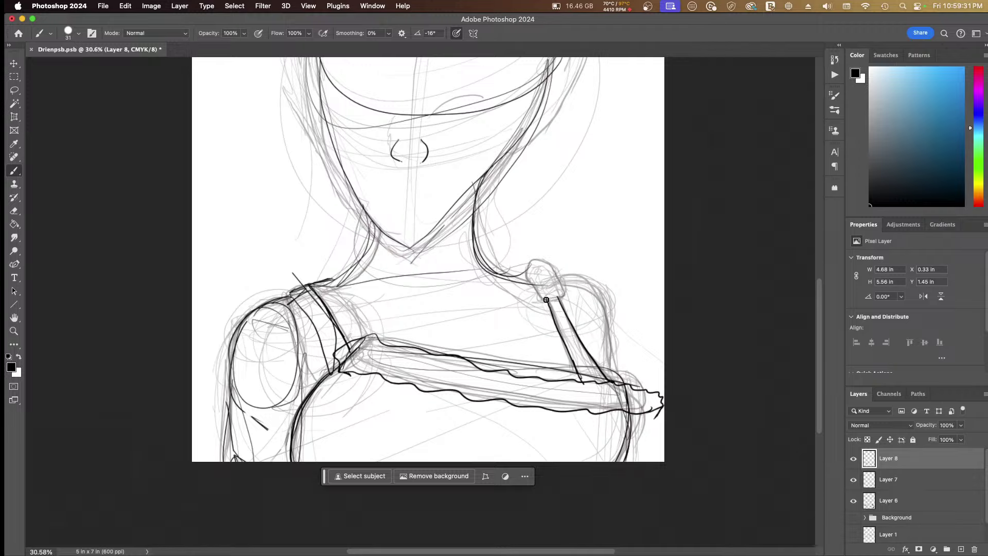
mouse_move(546, 300)
left_mouse_down()
mouse_move(569, 296)
mouse_move(539, 260)
mouse_move(543, 303)
left_mouse_up()
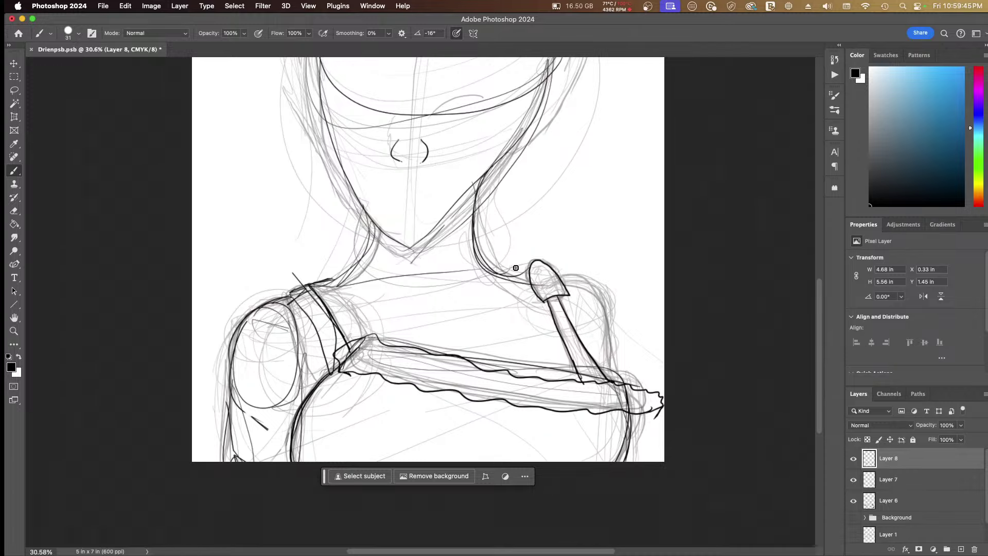
left_click_drag(525, 280, 496, 273)
mouse_move(560, 281)
left_mouse_down()
mouse_move(601, 295)
mouse_move(616, 375)
left_mouse_up()
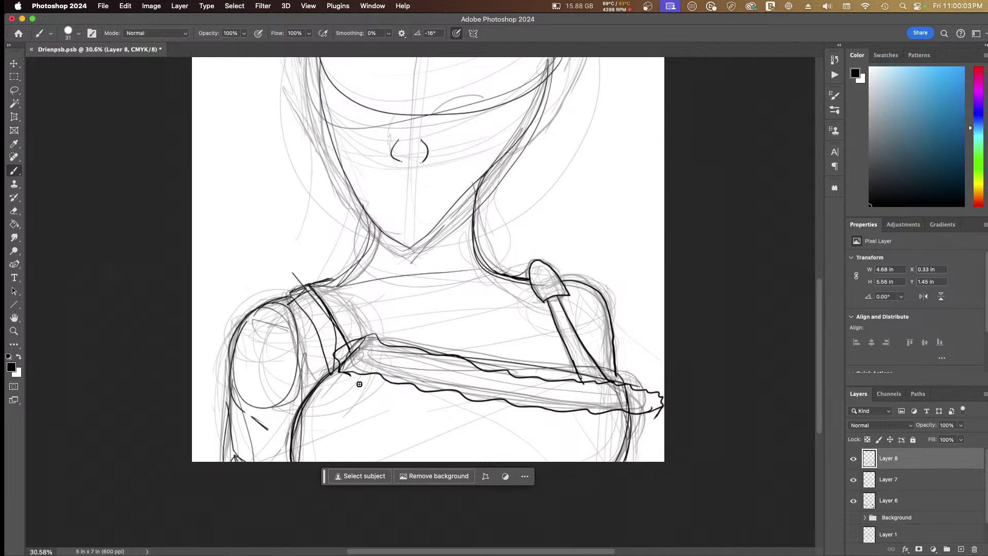
scroll(359, 384, "up", 5)
scroll(359, 384, "up", 3)
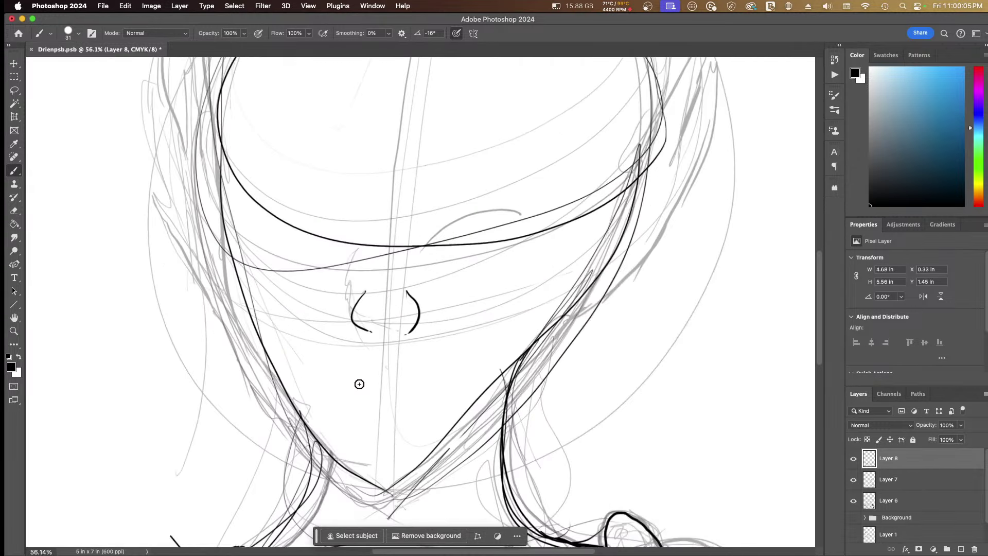
scroll(359, 383, "down", 2)
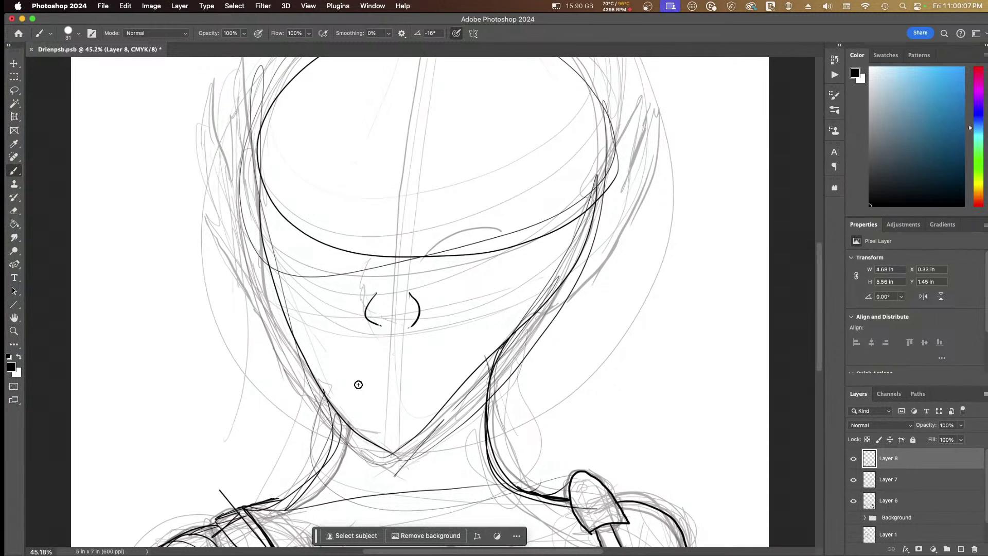
Step: Ink the face's curved vertical centre line from the top of the skull down past the chin tip
scroll(359, 384, "down", 2)
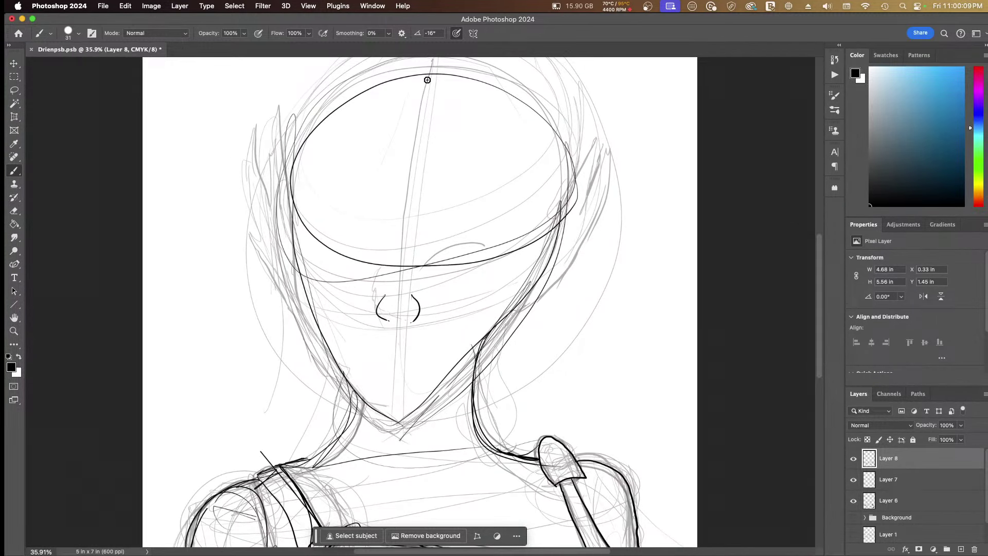
mouse_move(429, 75)
left_mouse_down()
mouse_move(407, 180)
mouse_move(395, 433)
left_mouse_up()
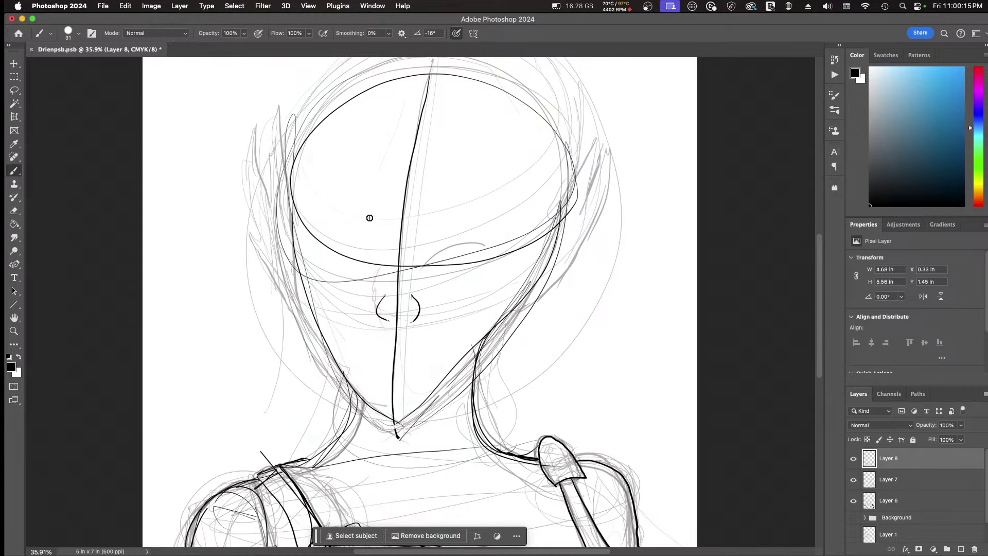
Step: Clear the construction lines crossing the ear area on the drawing's right side and ink the first short ear strokes
scroll(370, 217, "up", 5)
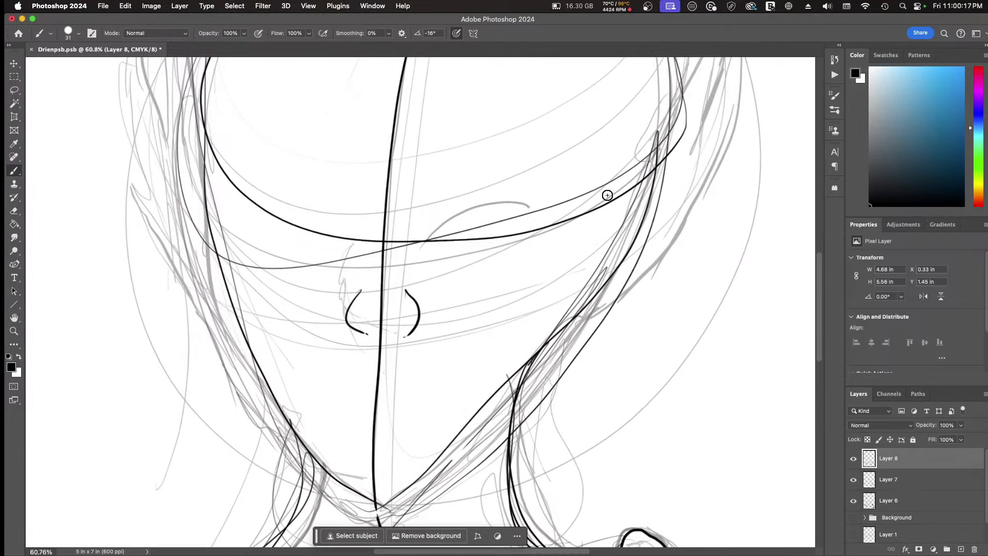
mouse_move(577, 190)
left_mouse_down()
mouse_move(628, 153)
mouse_move(624, 261)
mouse_move(594, 292)
mouse_move(586, 282)
mouse_move(618, 282)
mouse_move(653, 154)
mouse_move(581, 201)
mouse_move(576, 220)
left_mouse_up()
mouse_move(607, 148)
left_mouse_down()
mouse_move(650, 167)
mouse_move(627, 114)
mouse_move(544, 215)
mouse_move(426, 289)
mouse_move(412, 314)
mouse_move(398, 309)
mouse_move(452, 302)
mouse_move(451, 334)
mouse_move(434, 357)
left_mouse_up()
key("[")
key("[")
key("[")
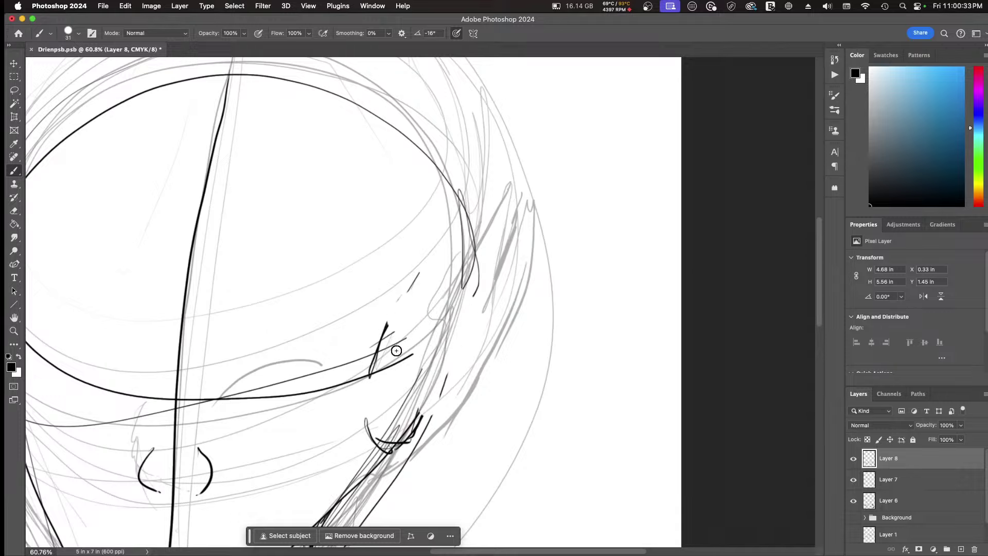
Step: Ink the ear's slanted front edge, its long back edge and the rounded lobe where it meets the jaw
mouse_move(370, 373)
left_mouse_down()
mouse_move(444, 269)
mouse_move(455, 258)
mouse_move(459, 264)
mouse_move(456, 254)
mouse_move(447, 346)
left_mouse_up()
left_click_drag(459, 258, 441, 396)
left_click_drag(461, 282, 408, 447)
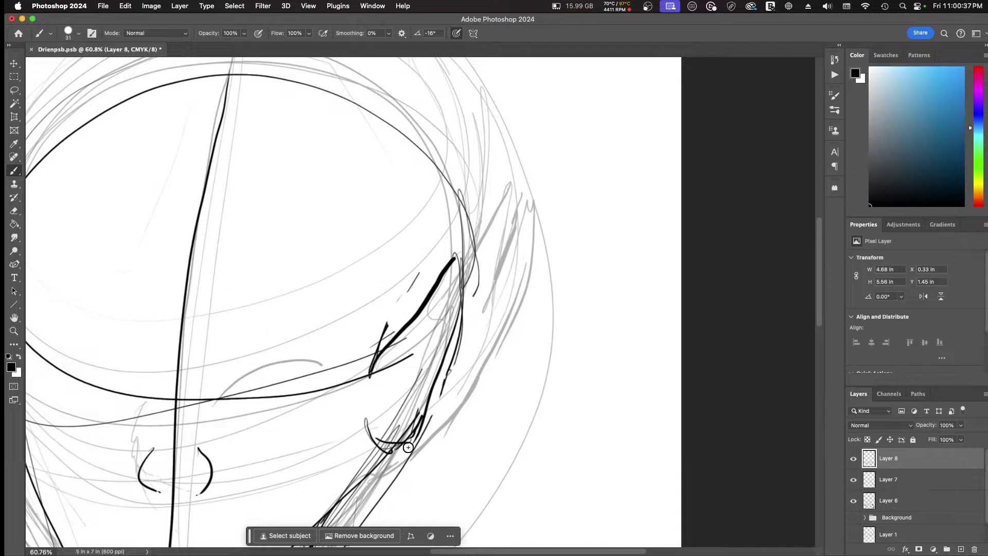
mouse_move(366, 421)
left_mouse_down()
mouse_move(404, 448)
mouse_move(419, 431)
mouse_move(463, 294)
mouse_move(427, 424)
mouse_move(434, 434)
mouse_move(428, 412)
mouse_move(420, 448)
left_mouse_up()
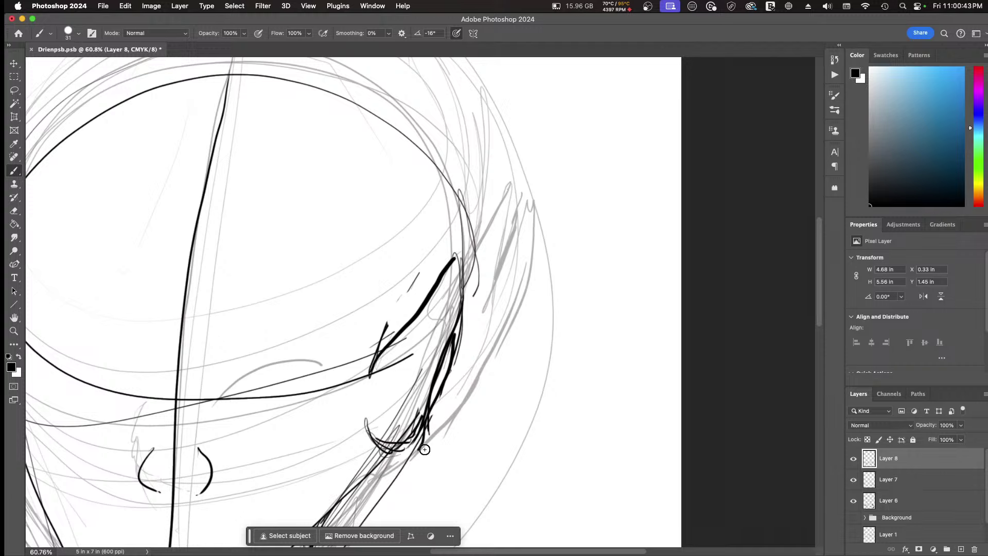
scroll(425, 449, "down", 5)
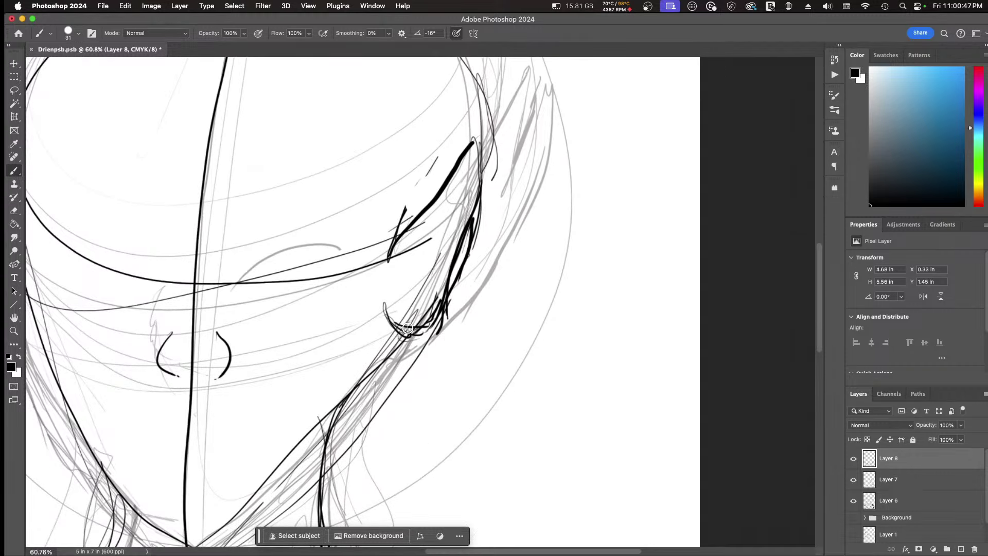
mouse_move(410, 328)
left_mouse_down()
mouse_move(420, 320)
mouse_move(397, 327)
mouse_move(406, 354)
mouse_move(428, 340)
mouse_move(443, 305)
left_mouse_up()
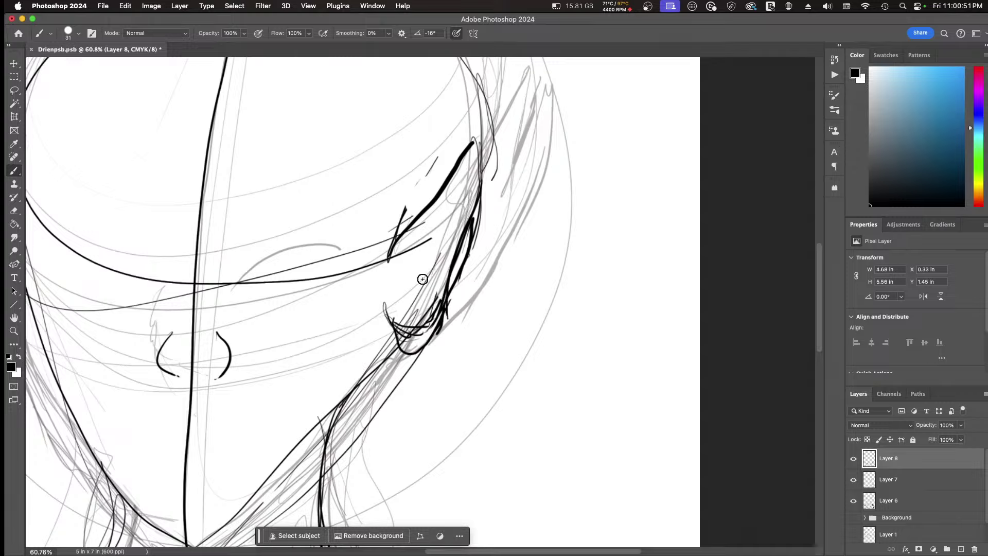
Step: Remove the surplus strokes inside the earlobe and along the ear's back edge
key("super+z")
key("super+z")
key("super+z")
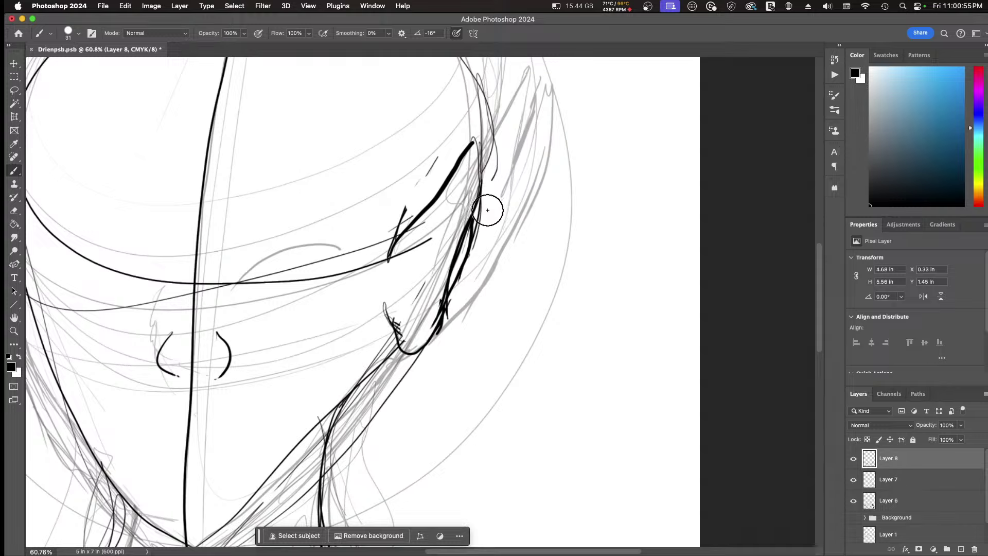
left_click_drag(485, 209, 463, 299)
left_click_drag(481, 170, 485, 204)
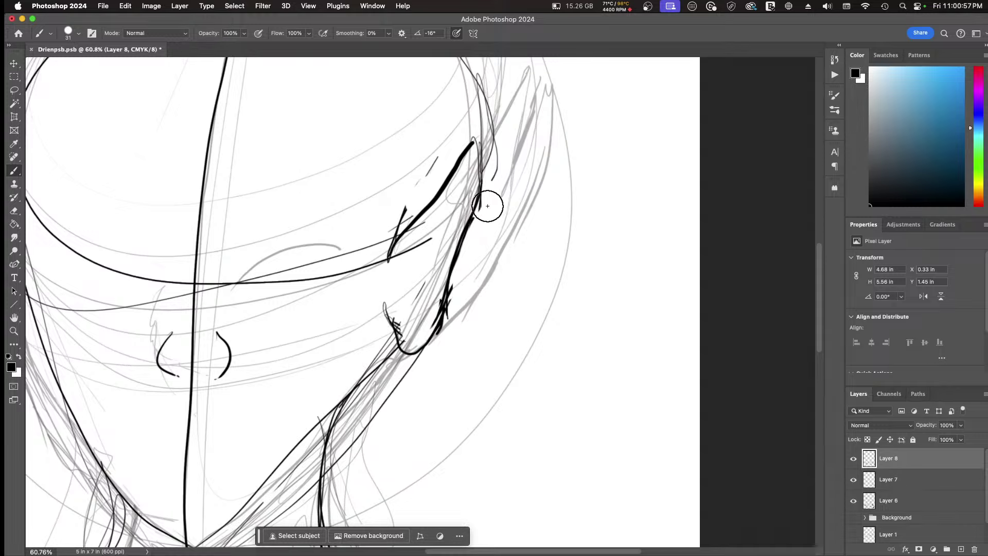
key("super+z")
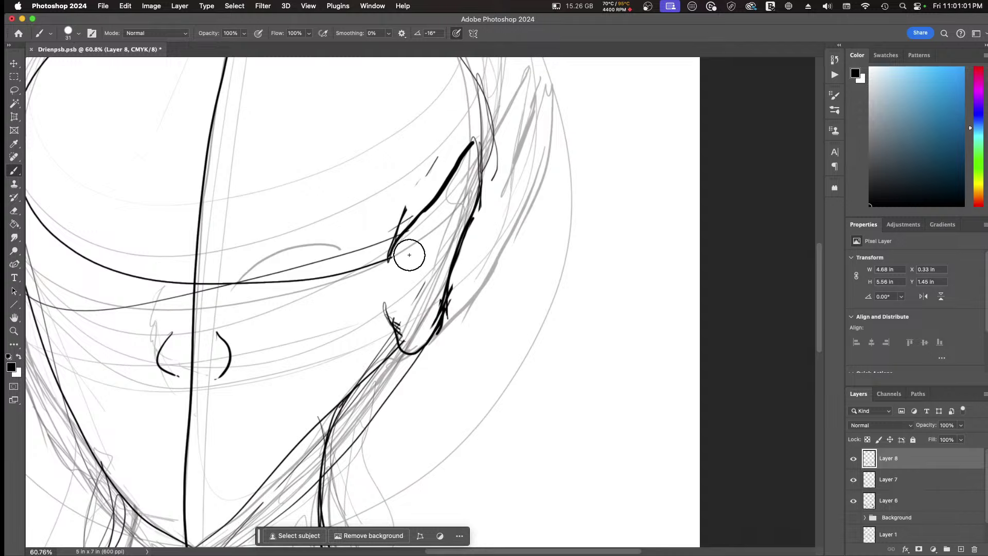
Step: Clean up the ear's front corner, close its rounded upper tip and ink the wavy inner ear shape
scroll(409, 255, "up", 5)
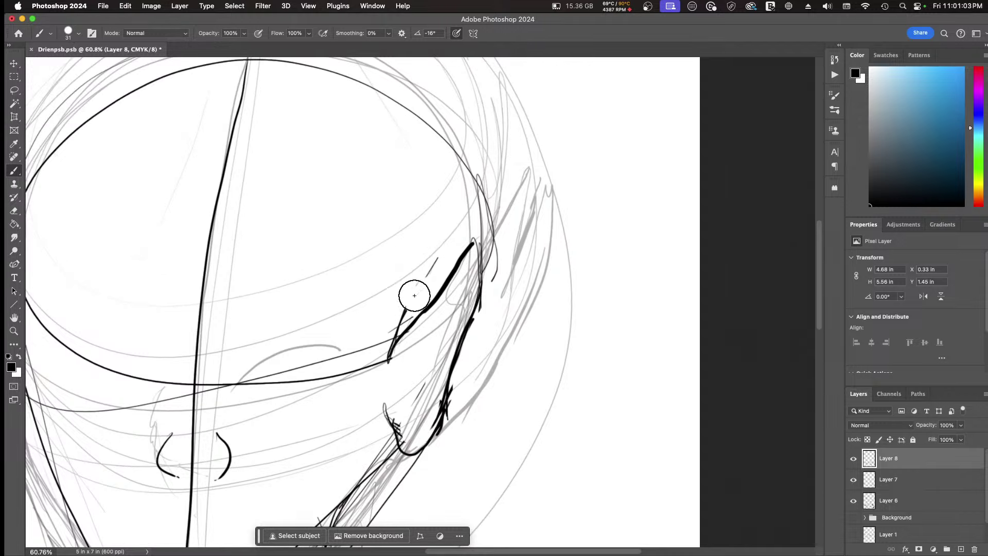
key("super+z")
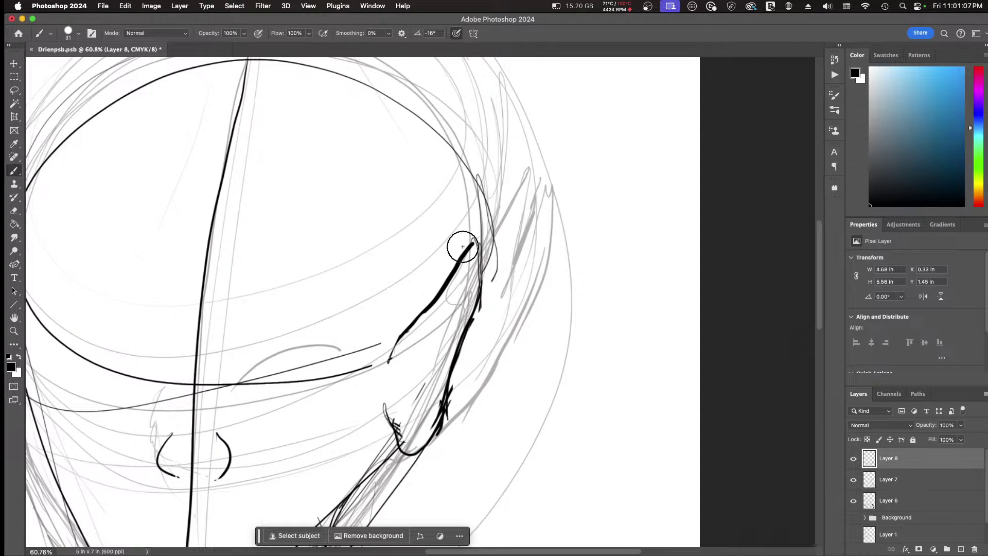
mouse_move(470, 247)
left_mouse_down()
mouse_move(478, 241)
mouse_move(483, 308)
mouse_move(483, 269)
mouse_move(467, 338)
mouse_move(418, 372)
mouse_move(411, 417)
mouse_move(441, 364)
mouse_move(452, 307)
mouse_move(426, 342)
mouse_move(438, 364)
mouse_move(414, 406)
left_mouse_up()
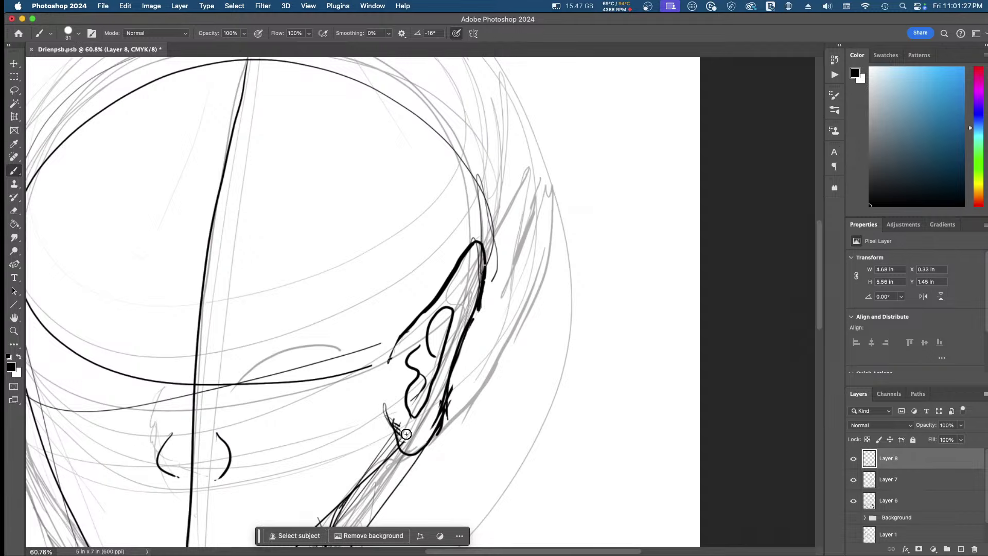
scroll(406, 434, "left", 5)
scroll(406, 433, "down", 3)
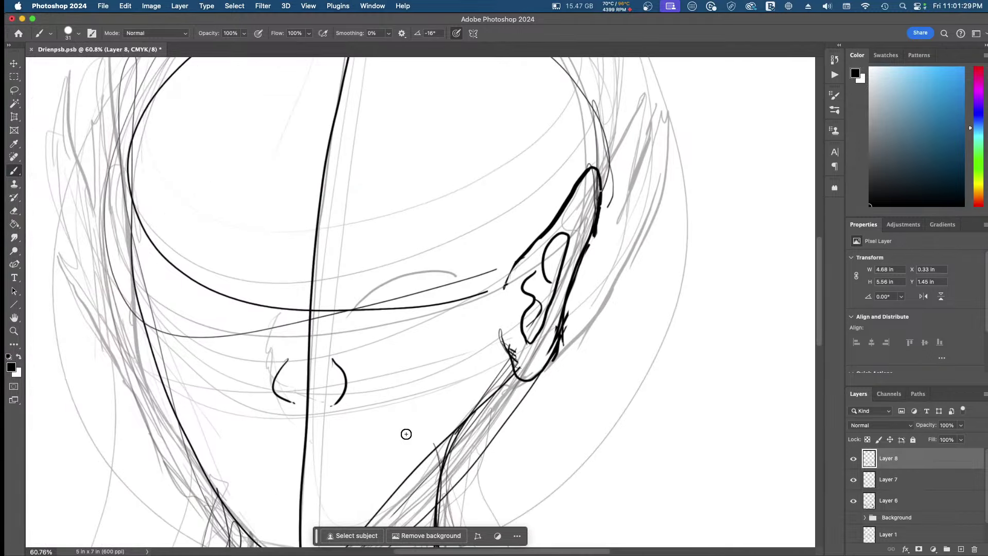
mouse_move(371, 289)
left_mouse_down()
mouse_move(459, 288)
mouse_move(416, 280)
mouse_move(458, 287)
left_mouse_up()
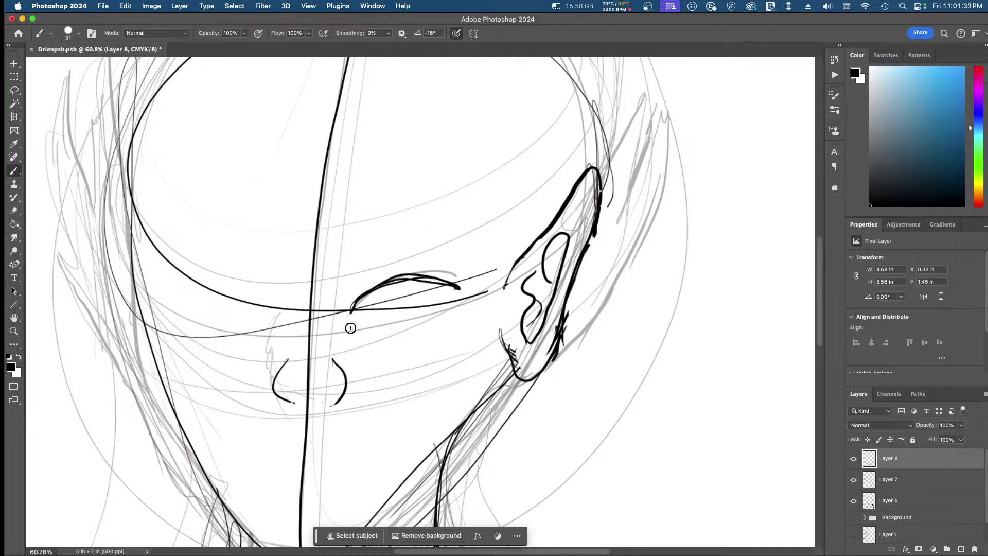
key("super+z")
key("super+z")
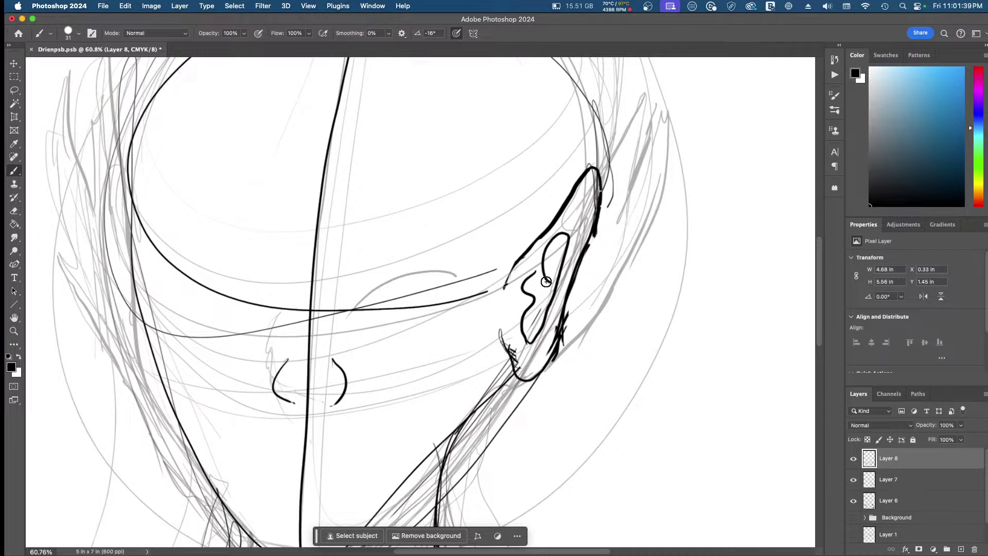
Step: Ink the ear's inner fold, and the almond-shaped outline of the eye on the drawing's right side
left_click_drag(545, 281, 526, 321)
left_click_drag(348, 309, 461, 288)
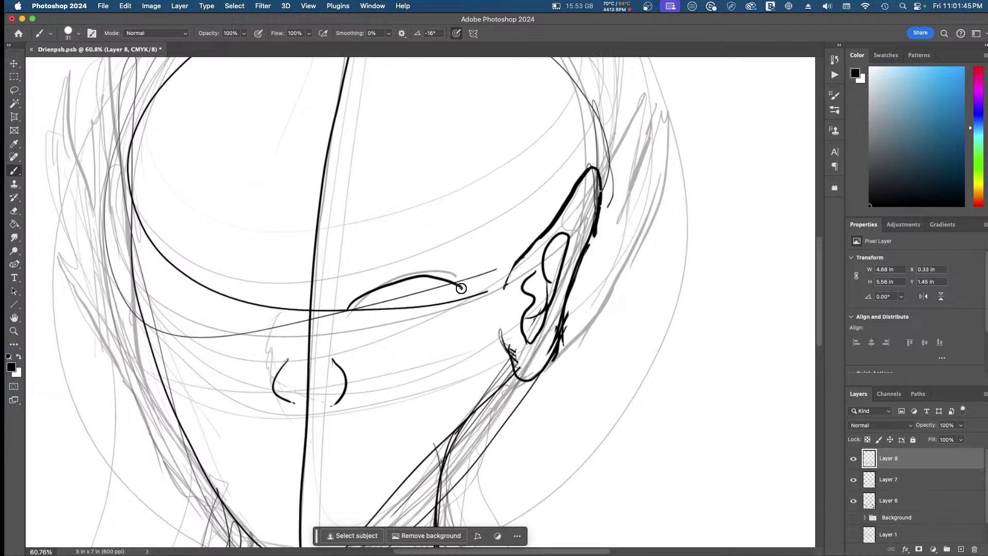
mouse_move(348, 310)
left_mouse_down()
mouse_move(395, 330)
mouse_move(459, 293)
left_mouse_up()
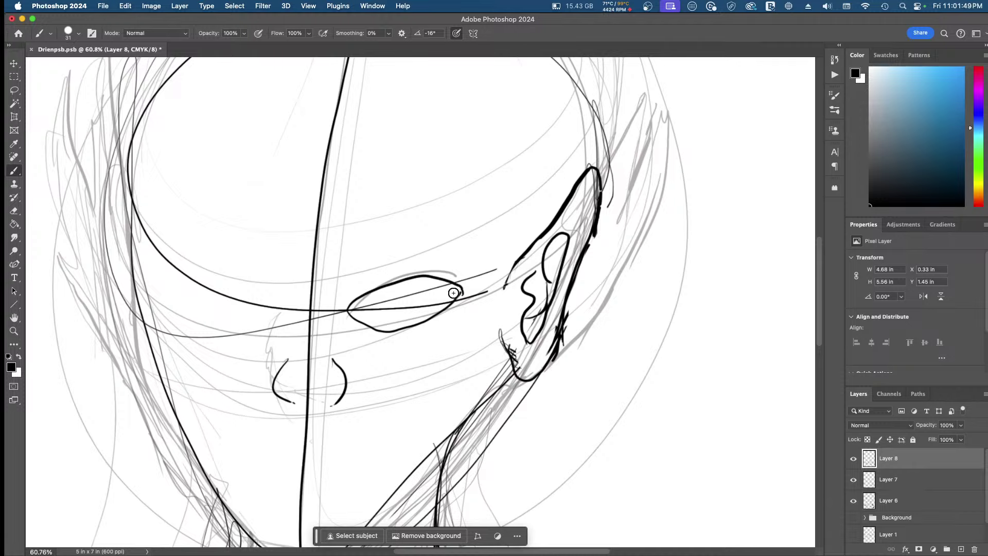
Step: Ink the almond-shaped outline of the eye on the drawing's left side, with its inner corner pointing at the nose
scroll(453, 293, "left", 5)
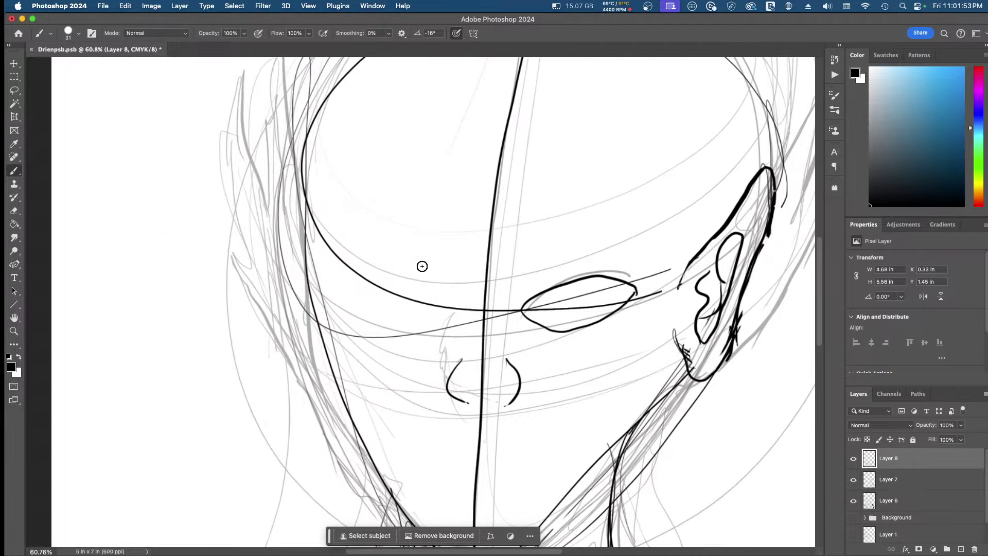
mouse_move(346, 273)
left_mouse_down()
mouse_move(397, 280)
mouse_move(427, 298)
mouse_move(348, 294)
mouse_move(382, 277)
mouse_move(394, 340)
left_mouse_up()
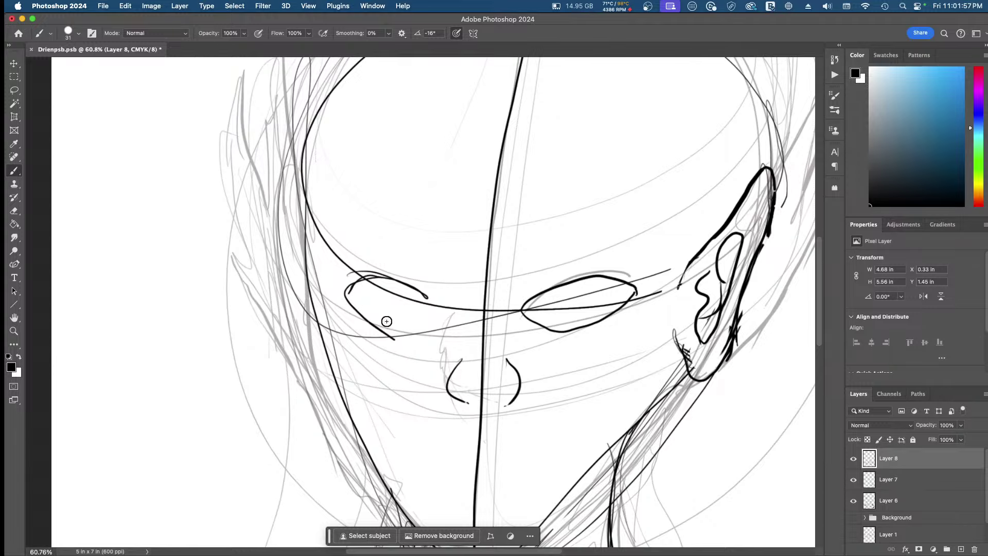
mouse_move(430, 301)
left_mouse_down()
mouse_move(382, 324)
mouse_move(425, 296)
mouse_move(413, 289)
mouse_move(436, 304)
left_mouse_up()
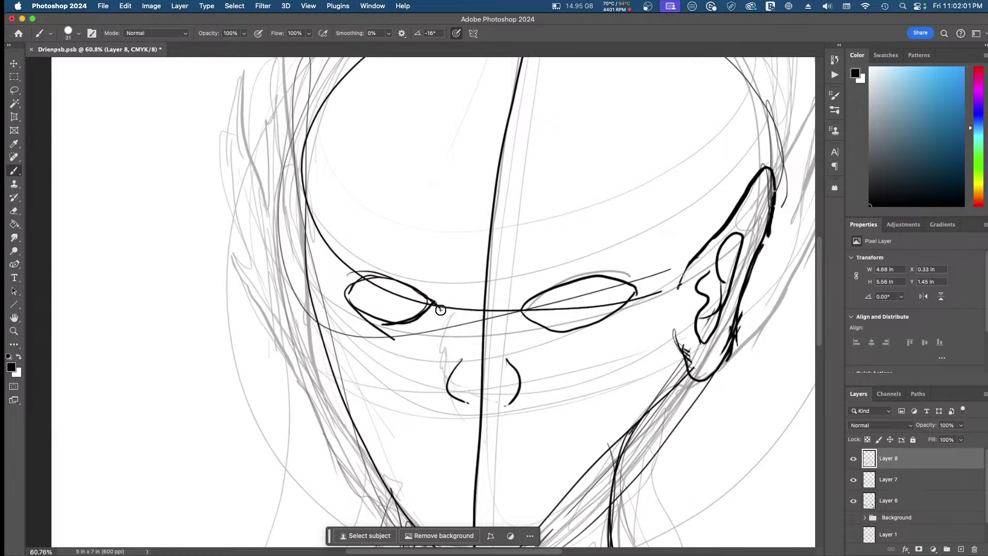
Step: Ink a second cheek and jaw contour on the drawing's left side down to the chin, plus a short horizontal mouth line
scroll(440, 309, "down", 5)
scroll(441, 310, "right", 2)
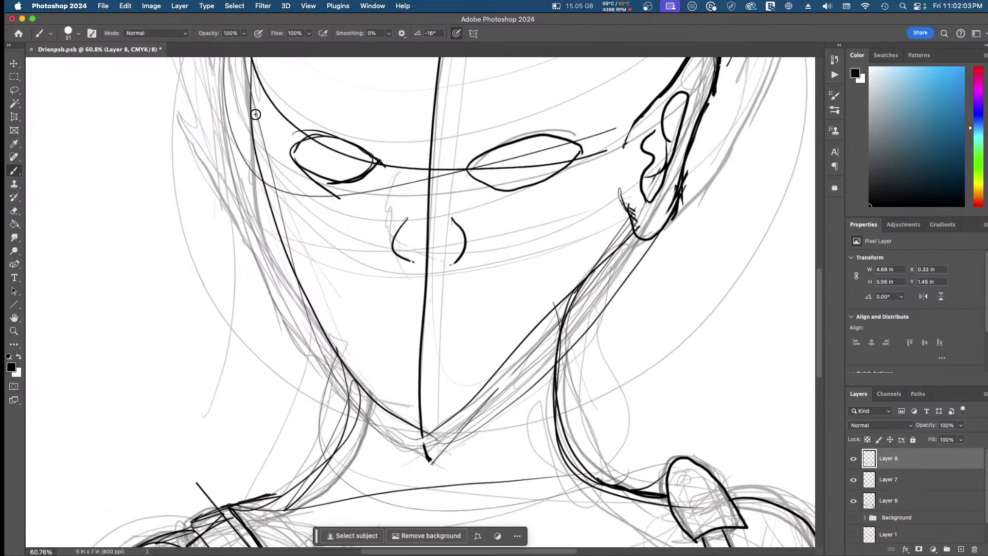
left_click_drag(249, 115, 310, 260)
left_click_drag(265, 173, 360, 399)
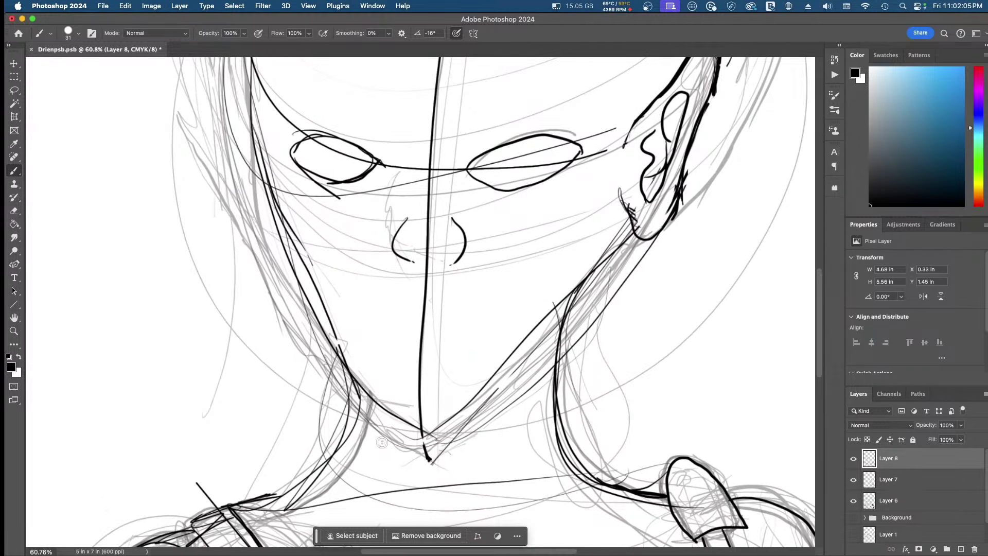
mouse_move(316, 274)
left_mouse_down()
mouse_move(397, 419)
mouse_move(386, 412)
mouse_move(444, 472)
left_mouse_up()
left_click_drag(389, 336, 452, 338)
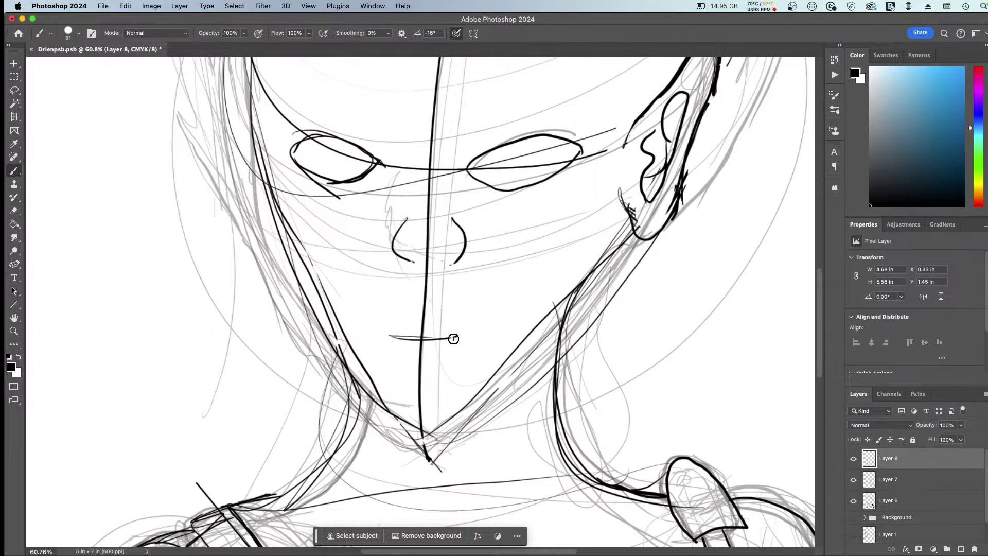
Step: Examine the inked face from the crown of the head down to the mouth
scroll(453, 337, "up", 1)
scroll(371, 278, "up", 6)
scroll(371, 277, "left", 2)
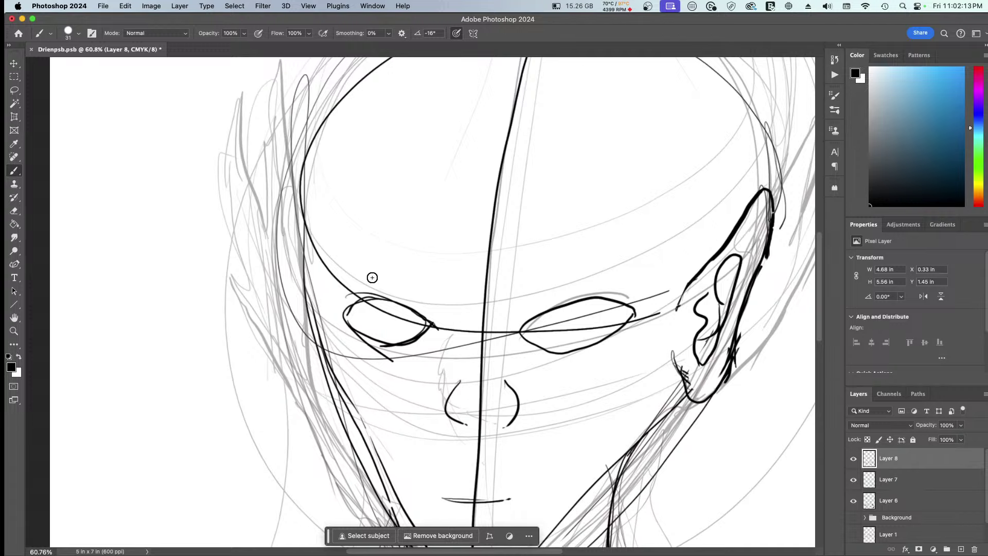
scroll(372, 278, "down", 1)
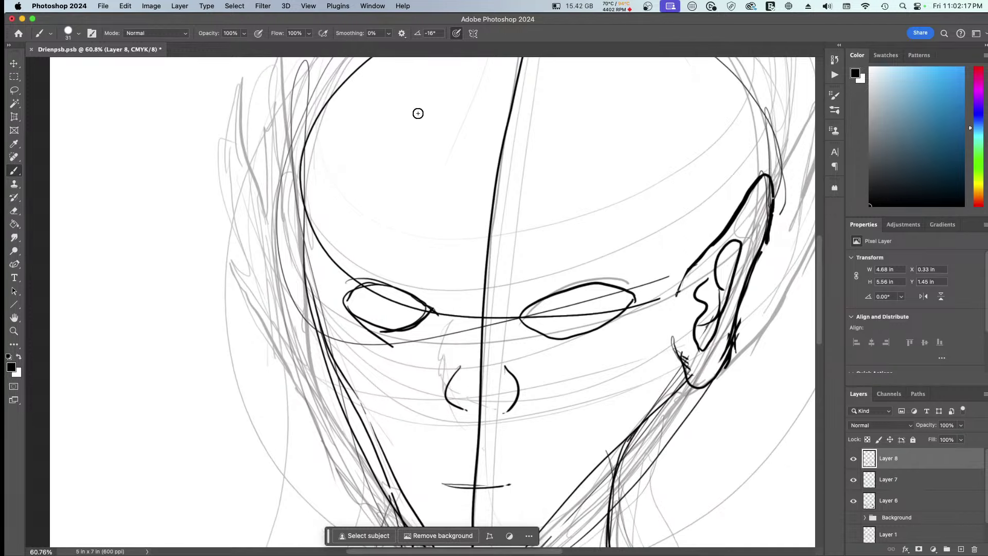
scroll(418, 114, "up", 8)
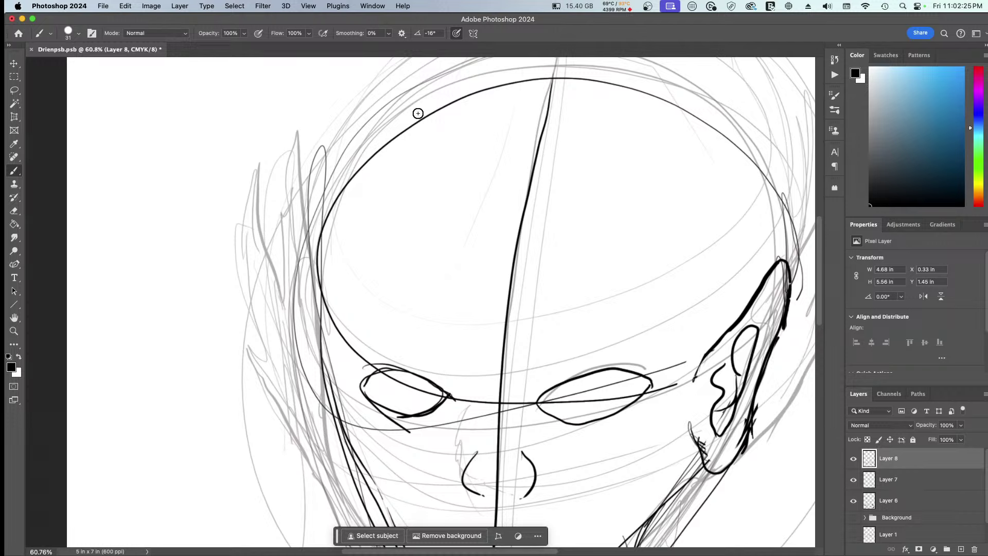
scroll(418, 113, "down", 7)
scroll(418, 113, "right", 7)
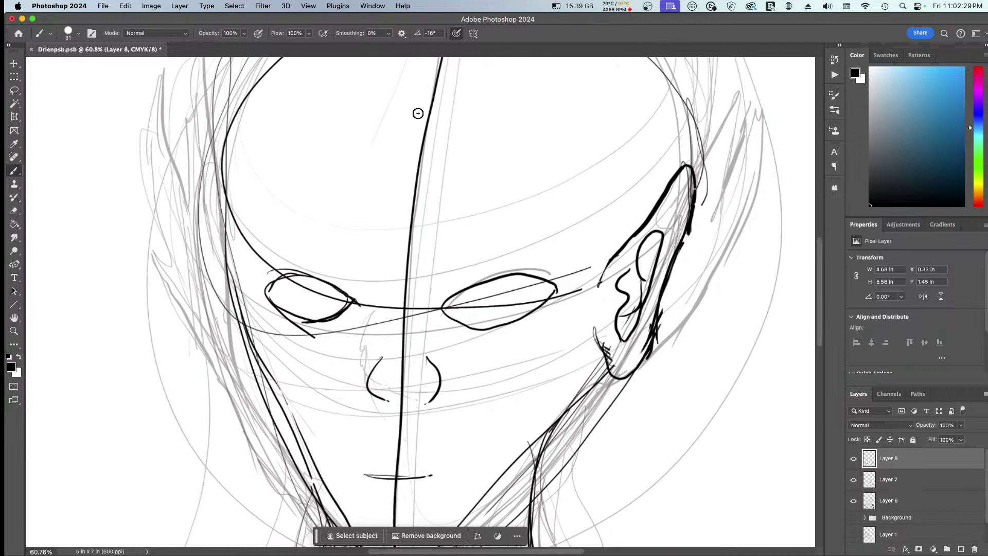
Step: Ink the jawline on the drawing's right side from the front of the ear down toward the chin
scroll(418, 113, "right", 10)
scroll(417, 113, "down", 1)
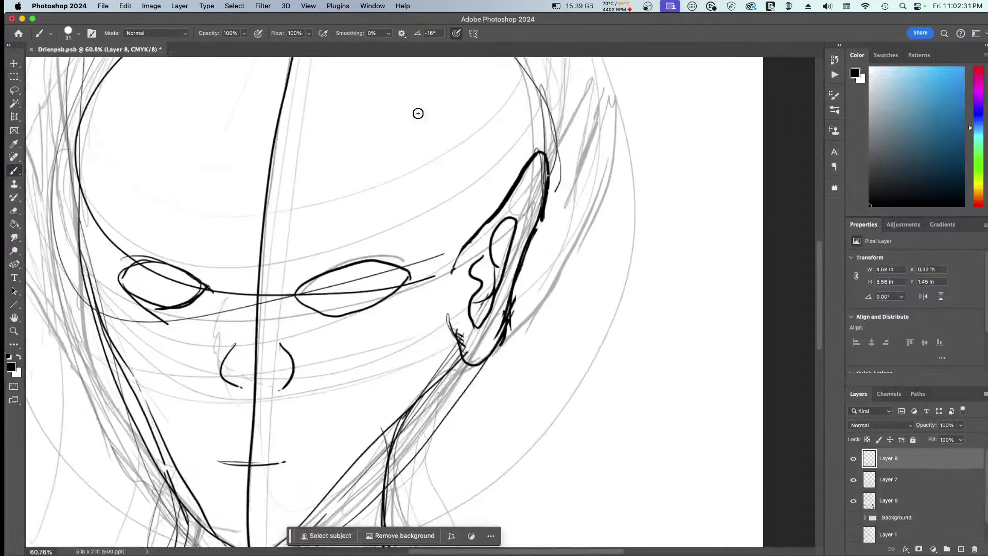
left_click_drag(443, 333, 419, 393)
left_click_drag(448, 326, 368, 464)
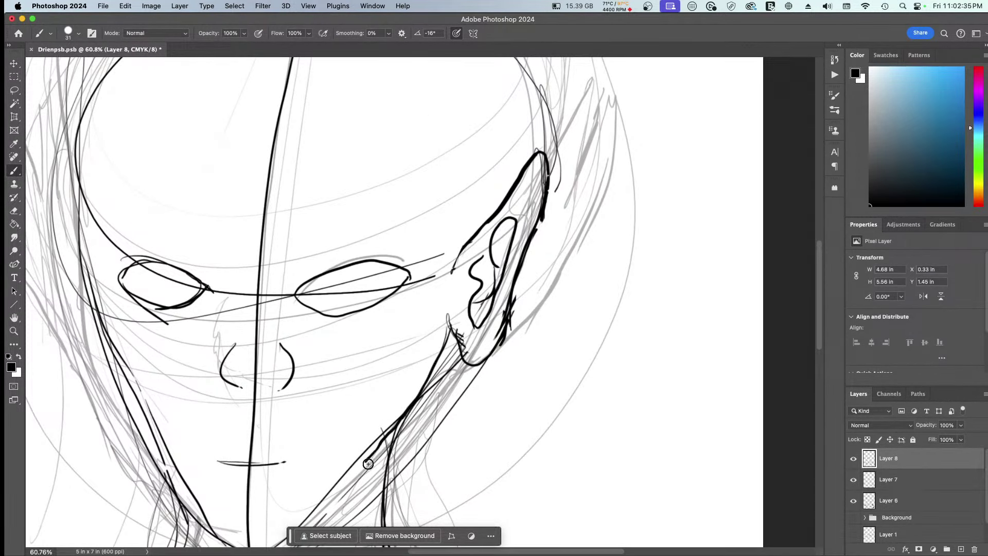
Step: Ink a heavier head contour from the ear over the skull to the opposite temple, and erase the old oval's end above the ear
scroll(377, 476, "up", 5)
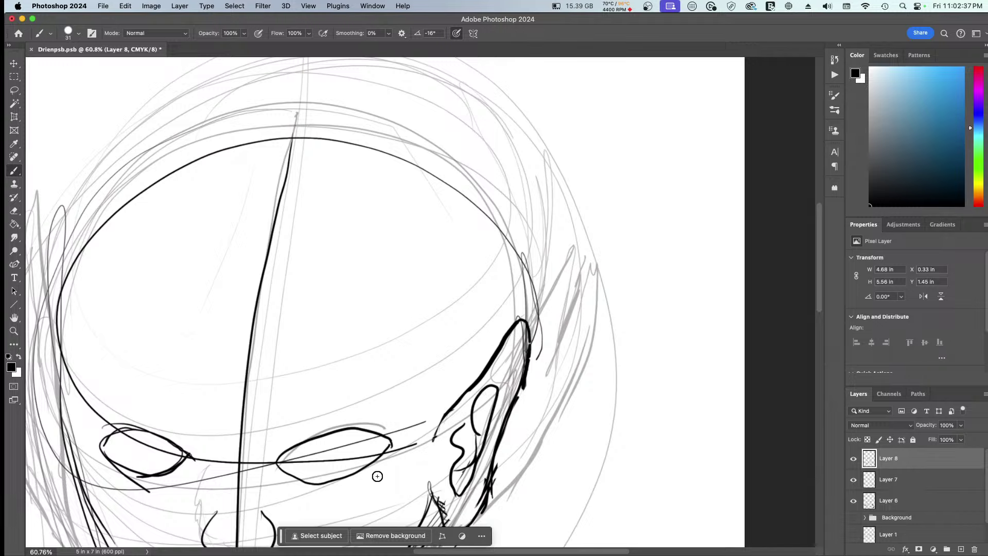
mouse_move(474, 382)
left_mouse_down()
mouse_move(479, 330)
mouse_move(466, 251)
mouse_move(428, 187)
mouse_move(369, 144)
mouse_move(286, 129)
mouse_move(197, 143)
mouse_move(60, 299)
mouse_move(71, 427)
left_mouse_up()
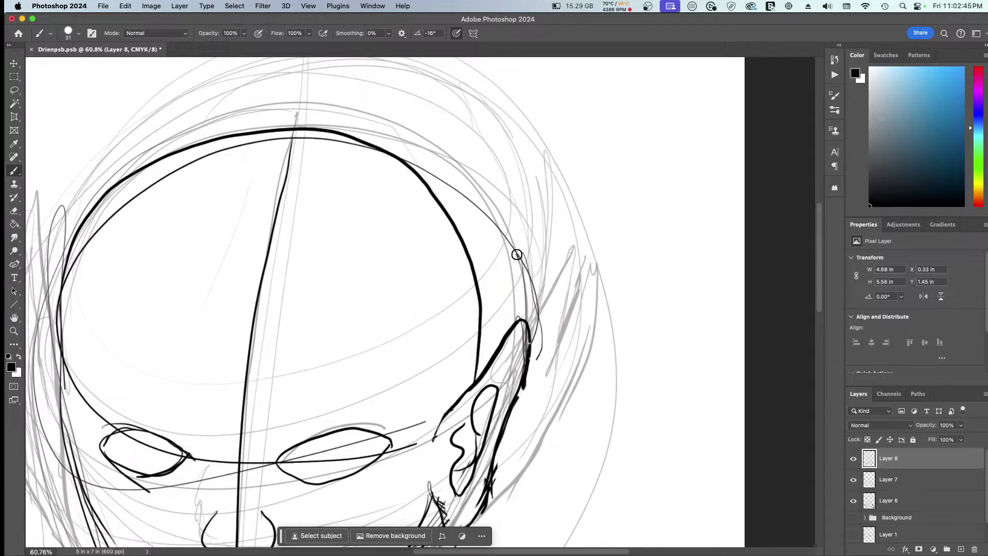
left_click_drag(517, 254, 543, 310)
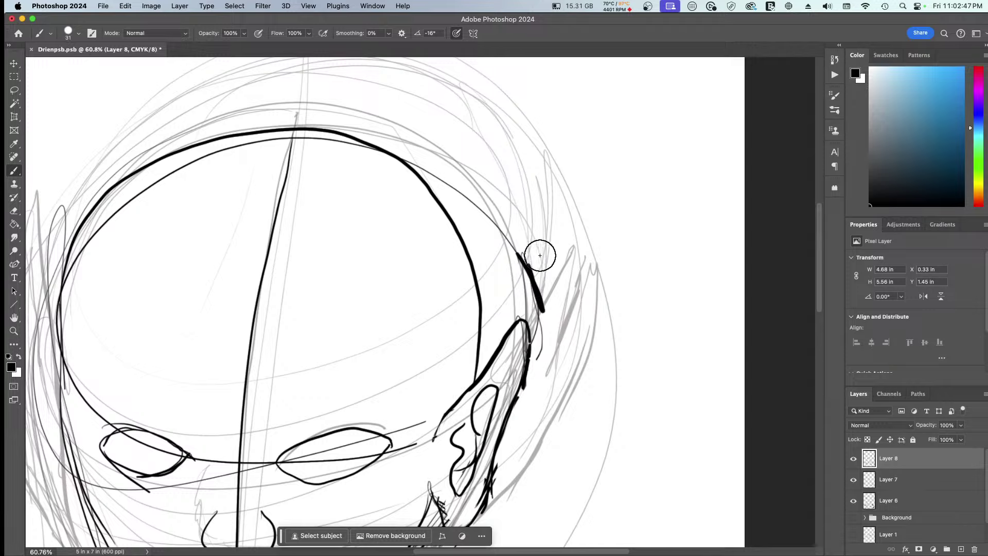
key("super+z")
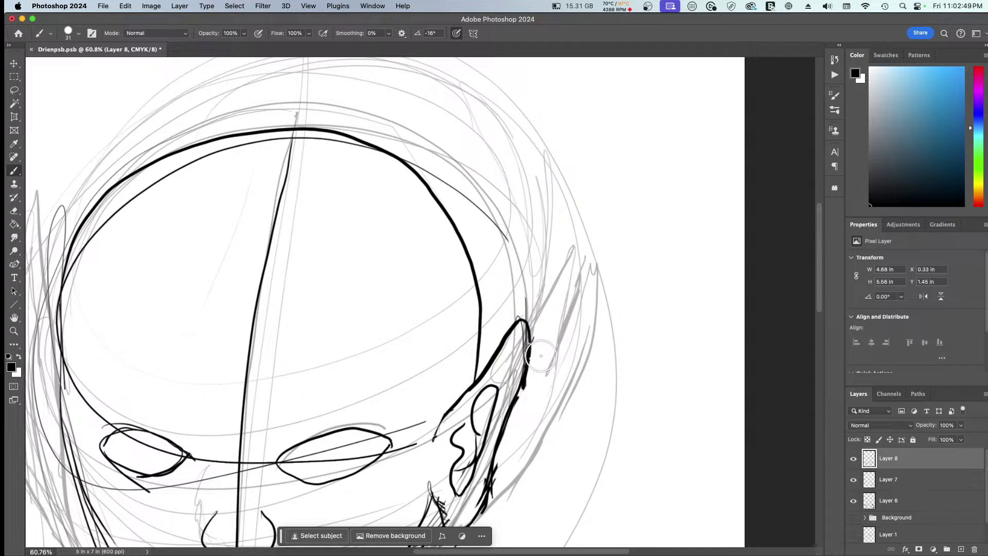
Step: Erase the stray end of the old oval outside the new skull contour above the ear
key("super+z")
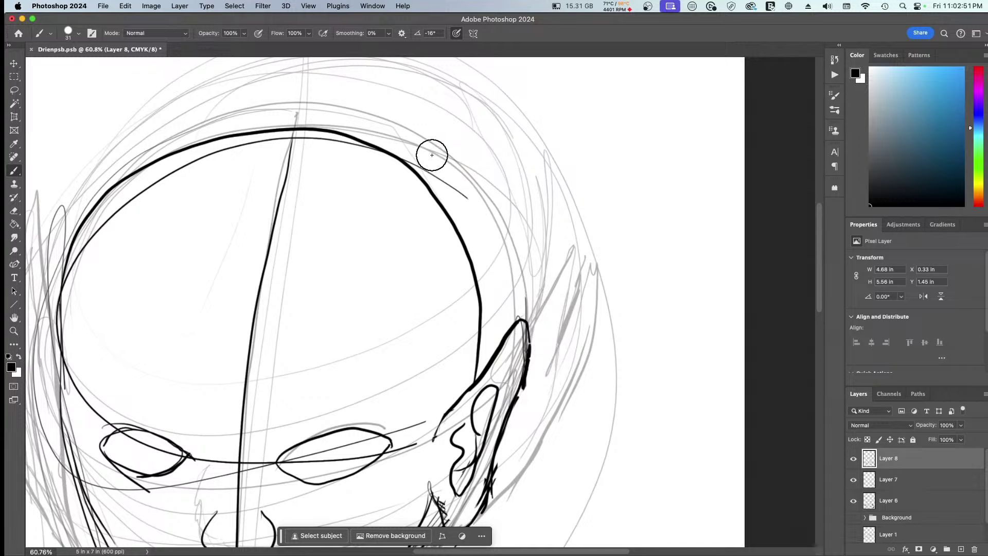
key("super+z")
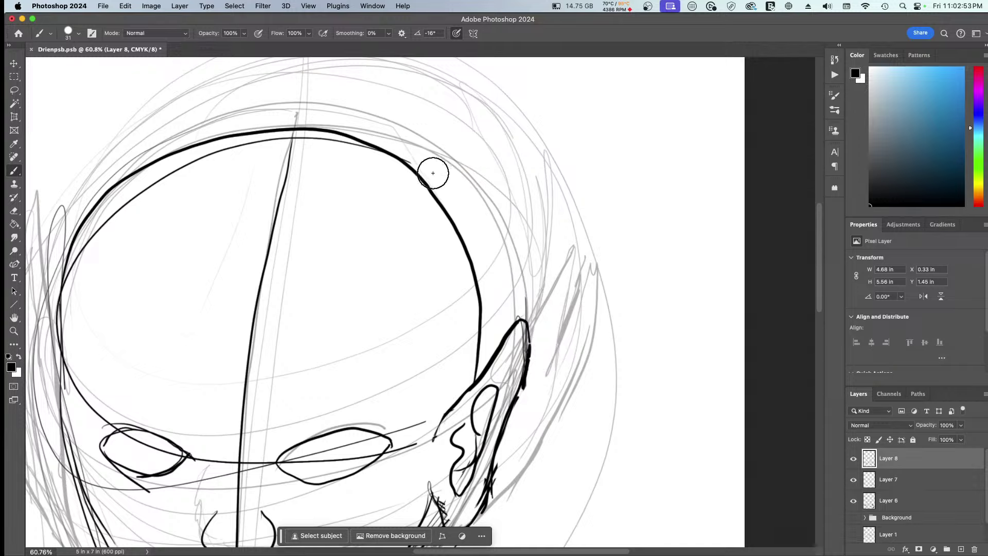
Step: Examine the inked head from the skull down to the chin and neck, and as a whole with the shoulders
scroll(436, 174, "down", 5)
scroll(436, 173, "left", 4)
scroll(436, 174, "up", 5)
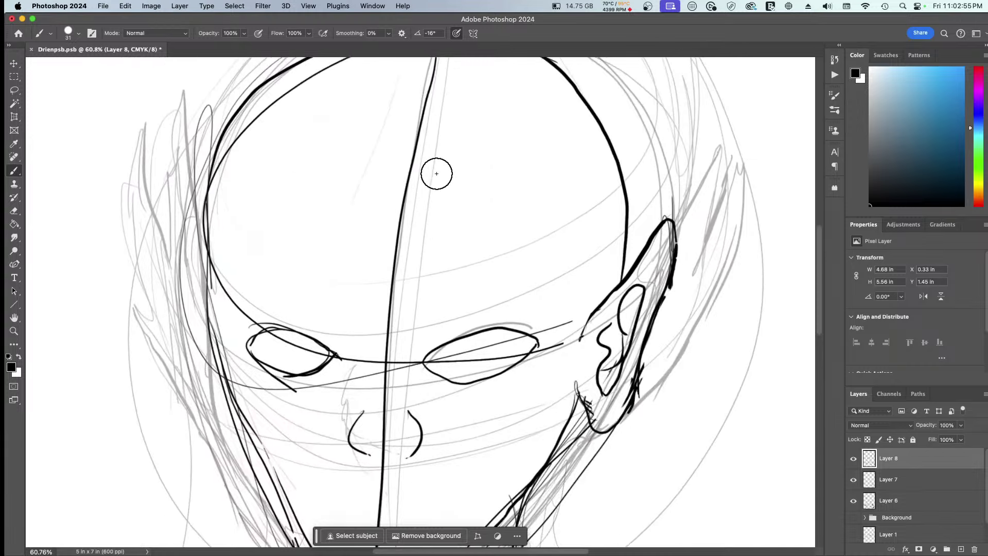
scroll(436, 173, "down", 6)
scroll(436, 173, "left", 3)
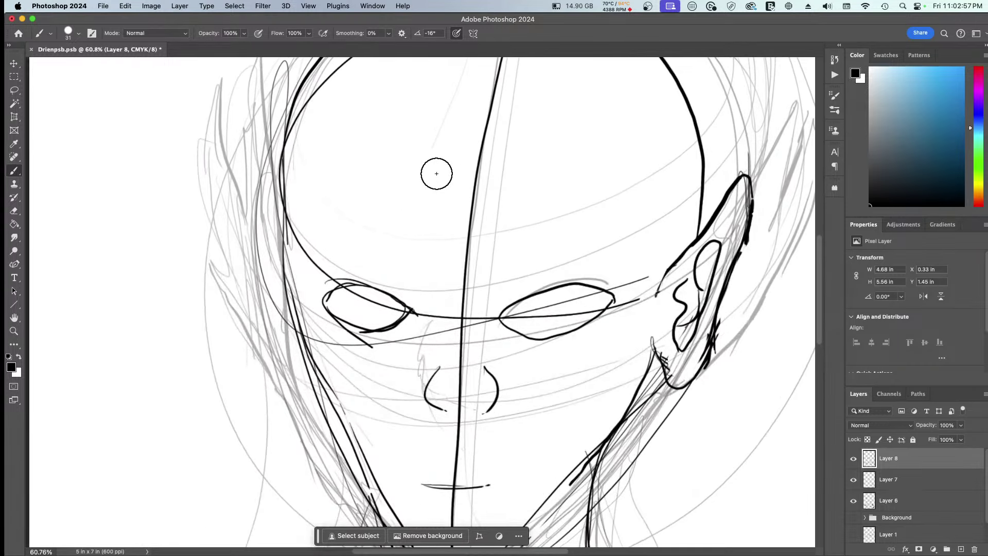
scroll(436, 174, "down", 5)
scroll(436, 173, "right", 2)
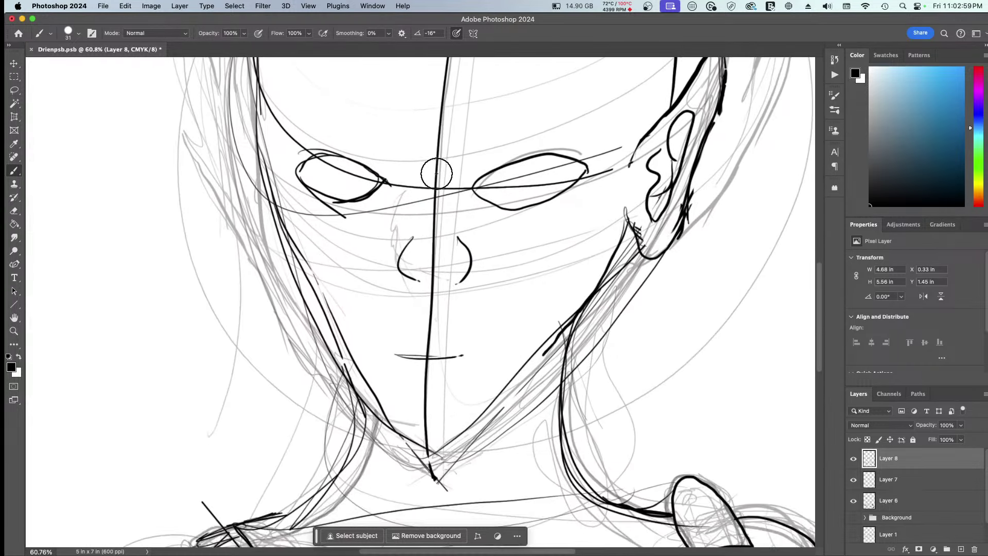
scroll(436, 173, "down", 3)
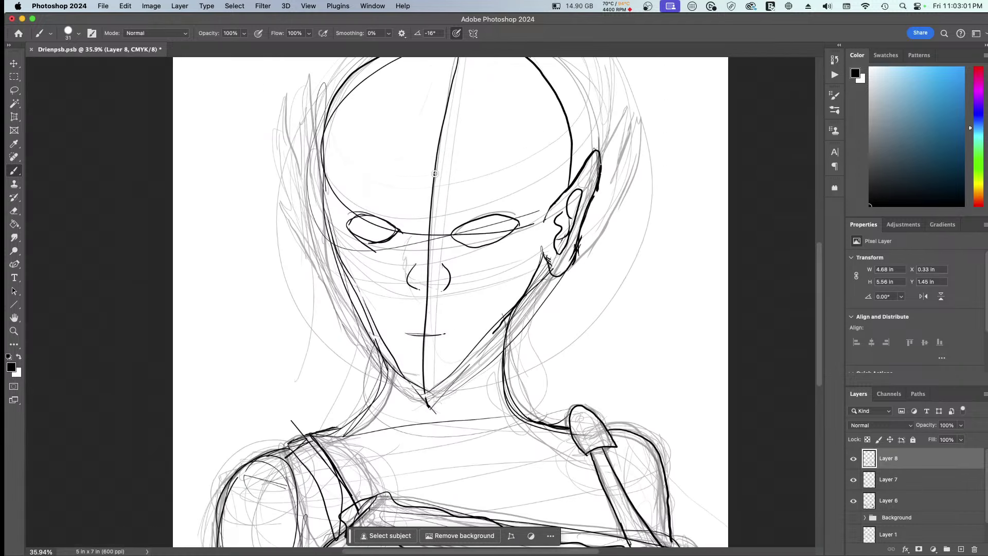
scroll(436, 173, "down", 2)
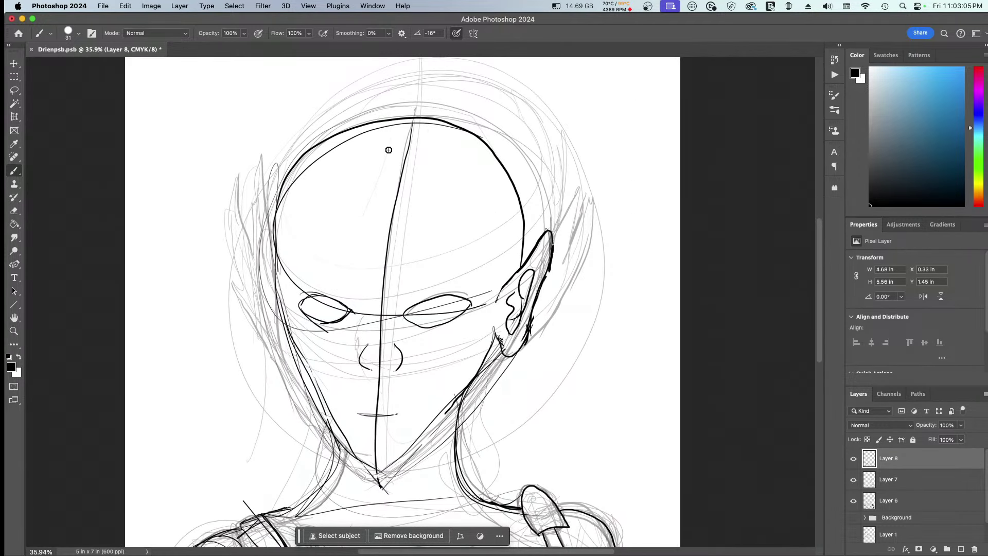
Step: Ink long hair locks from the parting across the eye to the neck plus an outer lock past the temple, undoing the rough outer tips
left_click_drag(412, 107, 291, 361)
mouse_move(411, 131)
left_mouse_down()
mouse_move(323, 322)
mouse_move(344, 452)
mouse_move(333, 488)
mouse_move(275, 334)
mouse_move(269, 241)
left_mouse_up()
left_click_drag(286, 205, 270, 227)
mouse_move(314, 138)
left_mouse_down()
mouse_move(236, 335)
mouse_move(253, 420)
left_mouse_up()
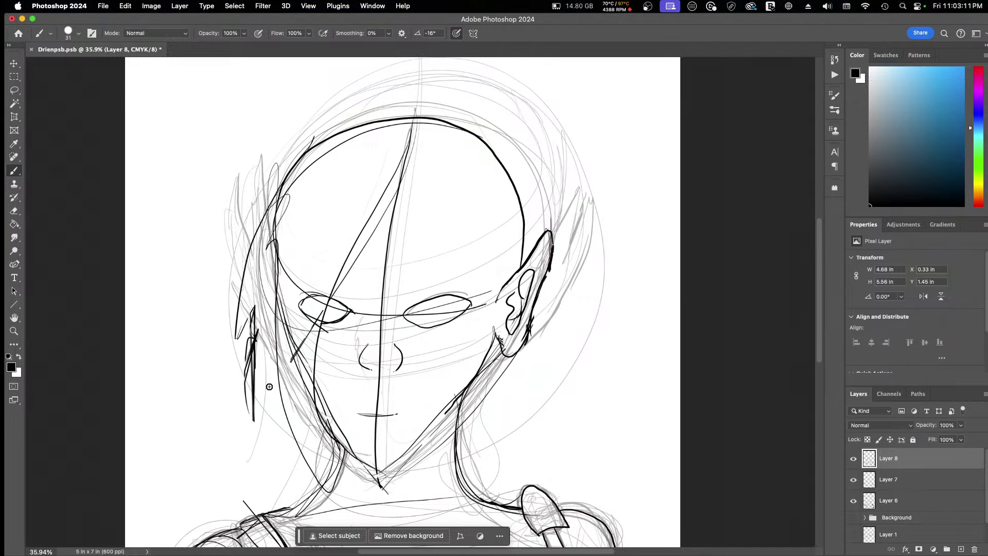
key("super+z")
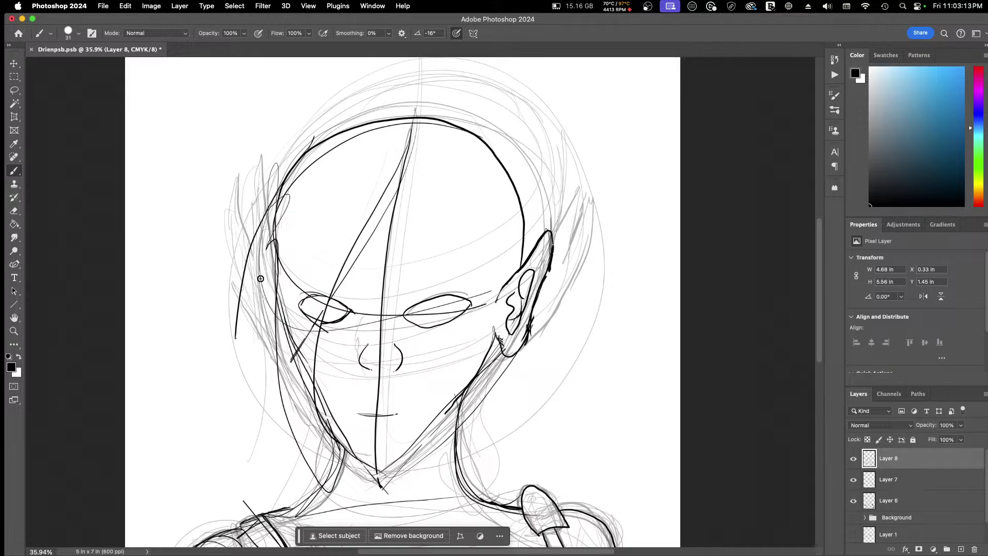
Step: Ink pointed, jagged hair strands beside the cheek on the drawing's left side, reaching down toward the neck
left_click_drag(236, 341, 262, 282)
mouse_move(261, 330)
left_mouse_down()
mouse_move(257, 419)
mouse_move(273, 472)
mouse_move(268, 396)
left_mouse_up()
left_click_drag(303, 484, 363, 249)
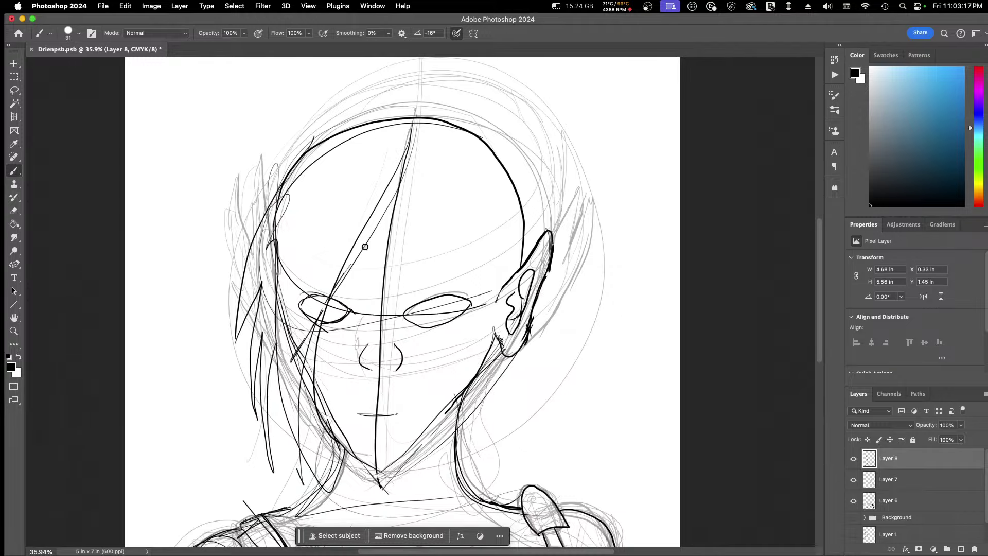